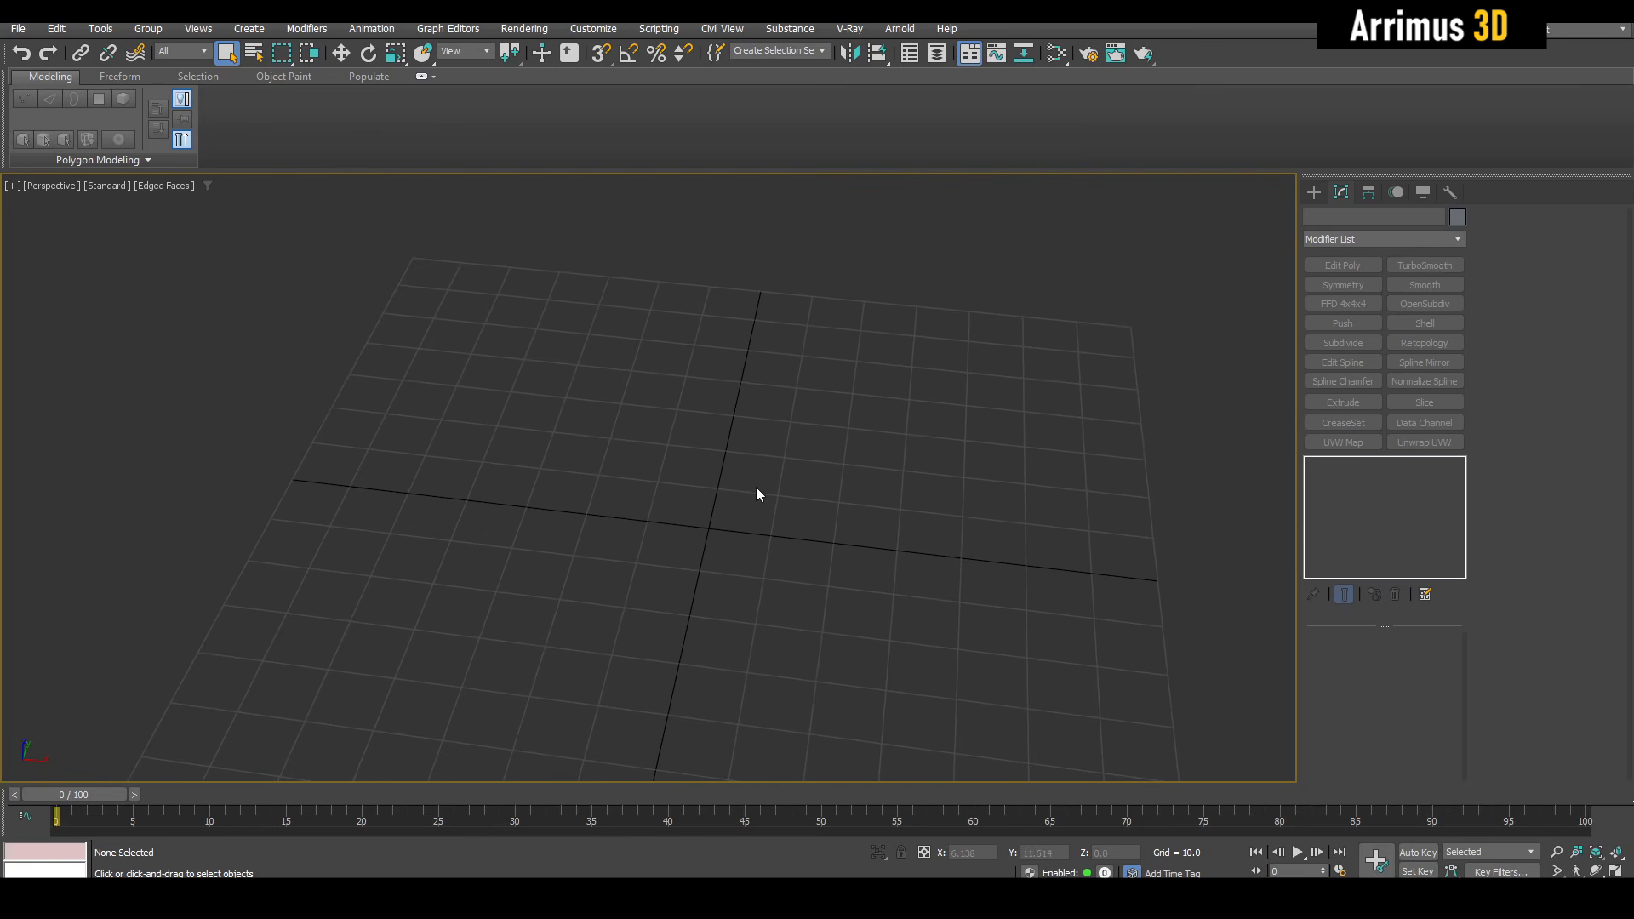
# Create a cylinder near the grid's centre with a radius of about 27 and a height of about 40.
pyautogui.moveTo(845, 542); pyautogui.dragTo(780, 502, button='middle')
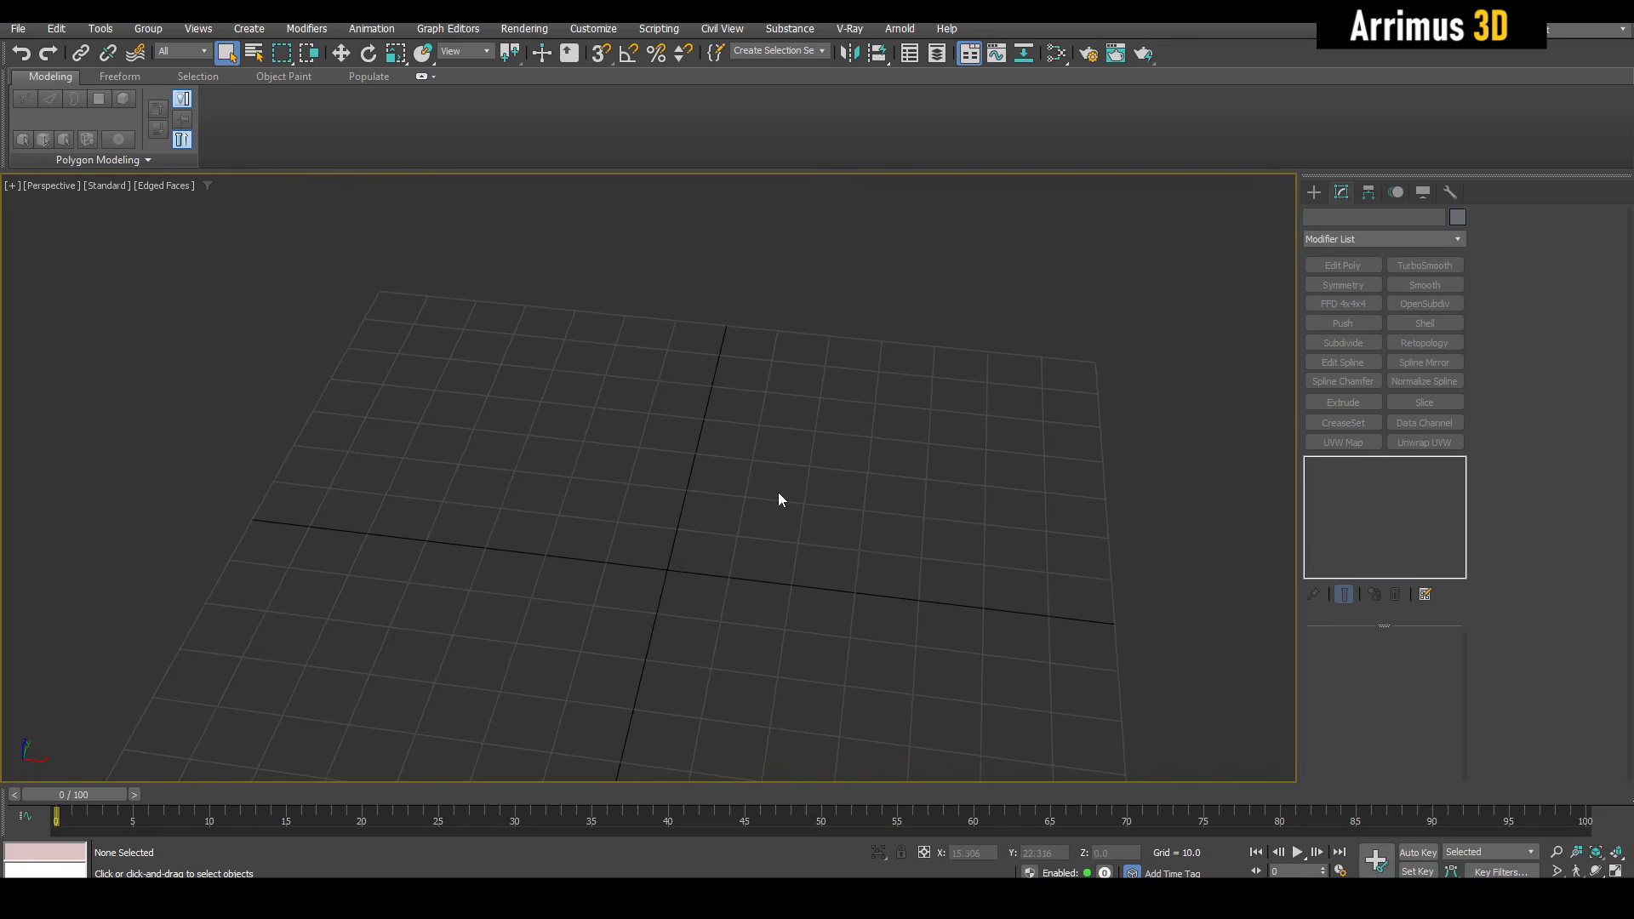
pyautogui.scroll(-5, 748, 505)
pyautogui.scroll(5, 763, 462)
pyautogui.moveTo(852, 497); pyautogui.dragTo(788, 519, button='middle')
pyautogui.moveTo(672, 479); pyautogui.dragTo(688, 493, button='middle')
pyautogui.press('c')
pyautogui.moveTo(664, 634); pyautogui.dragTo(730, 550)
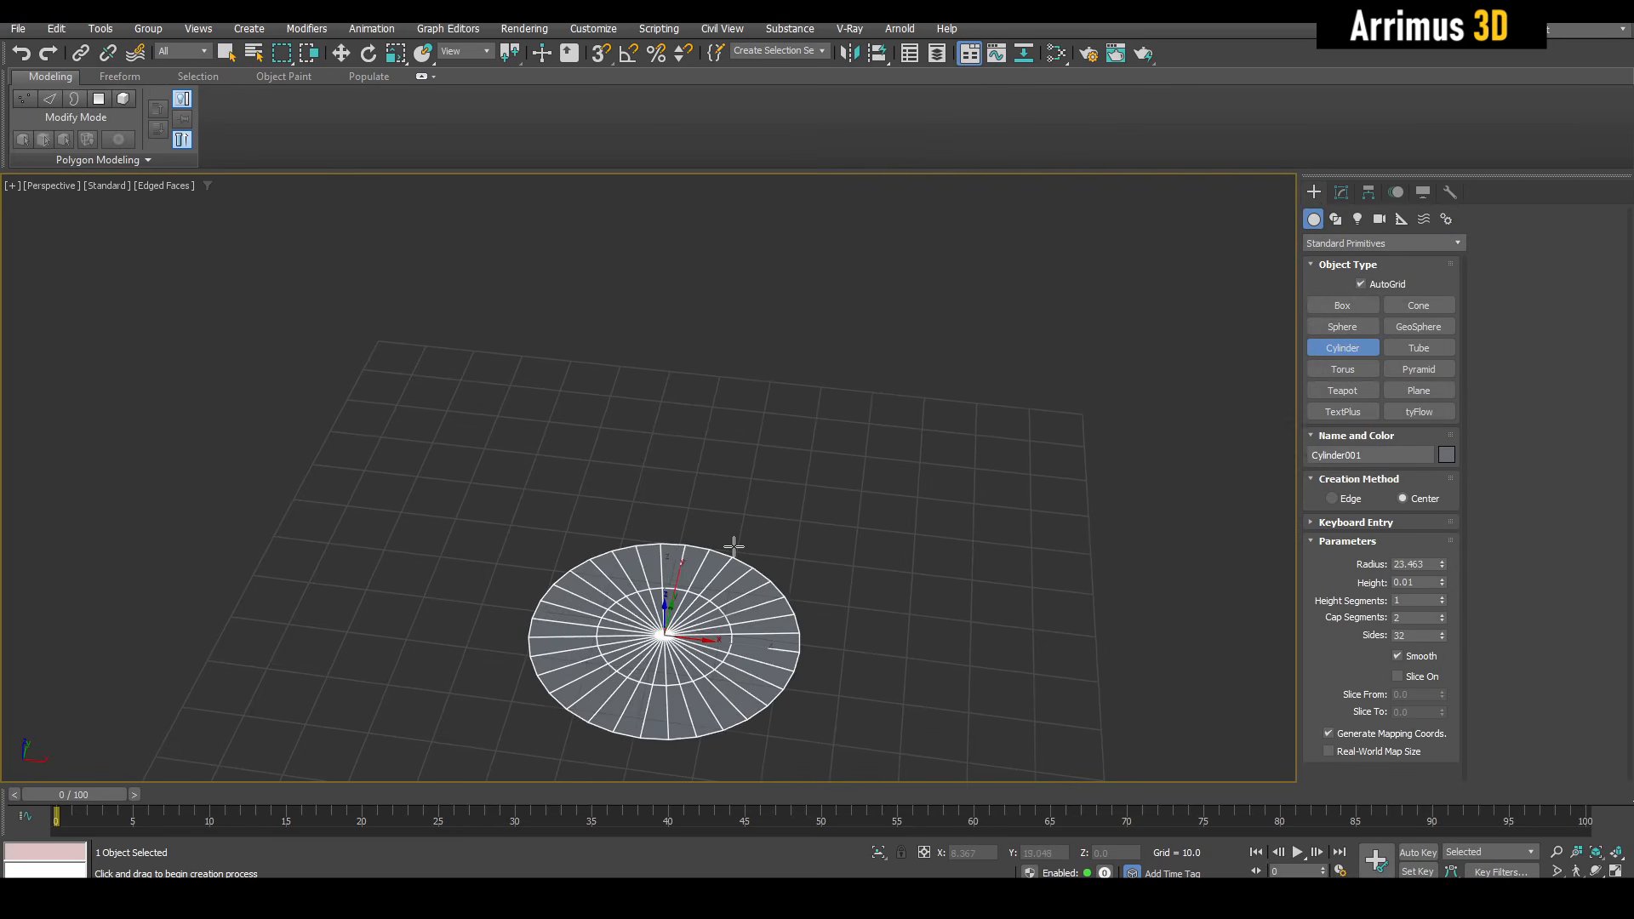
pyautogui.click(736, 304)
# Centre the cylinder on the grid by resetting its X and Y positions to 0.
pyautogui.press('w')
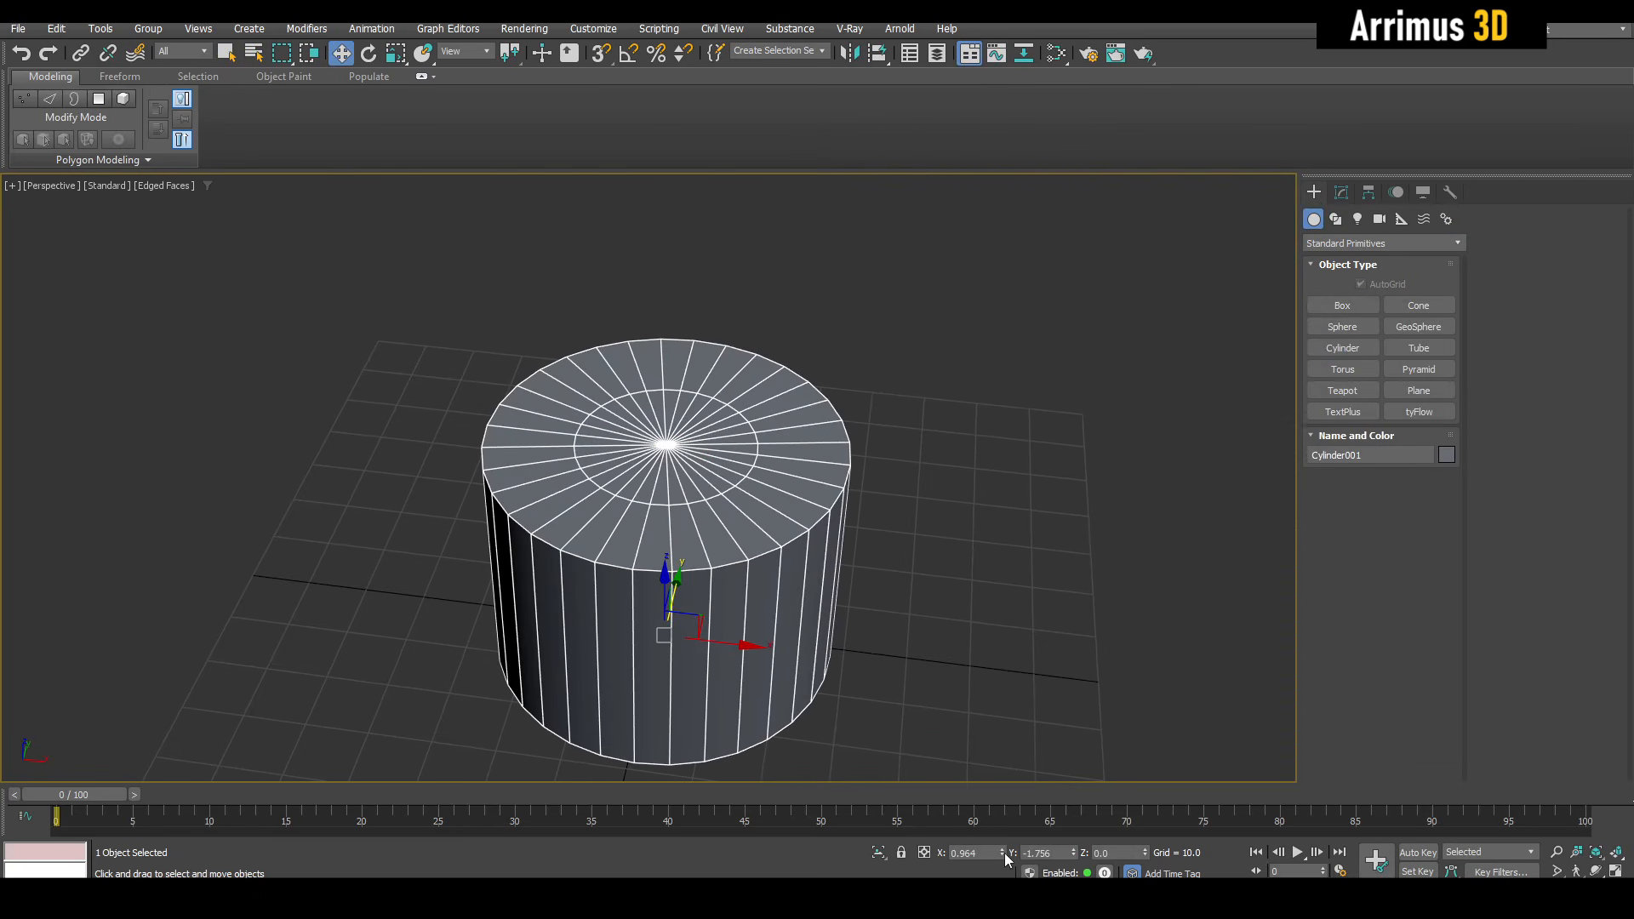
pyautogui.rightClick(1003, 855)
pyautogui.rightClick(1074, 853)
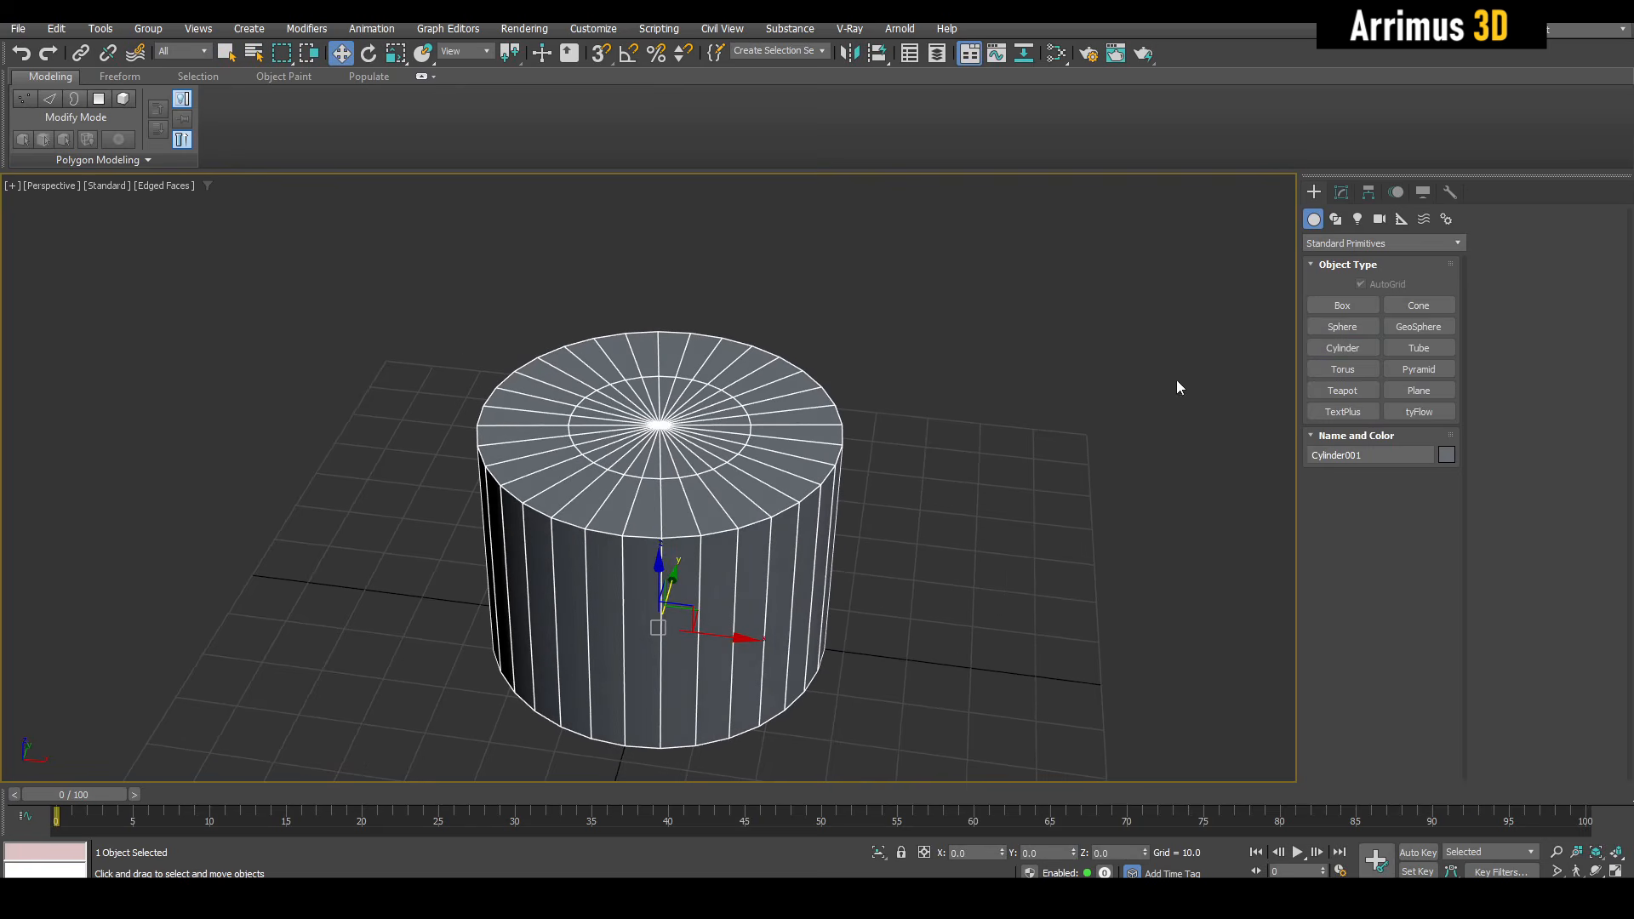
pyautogui.moveTo(940, 397); pyautogui.dragTo(992, 328, button='middle')
pyautogui.scroll(-3, 960, 383)
pyautogui.hotkey('ctrl', 'e')
pyautogui.scroll(2, 847, 480)
pyautogui.rightClick(1359, 464)
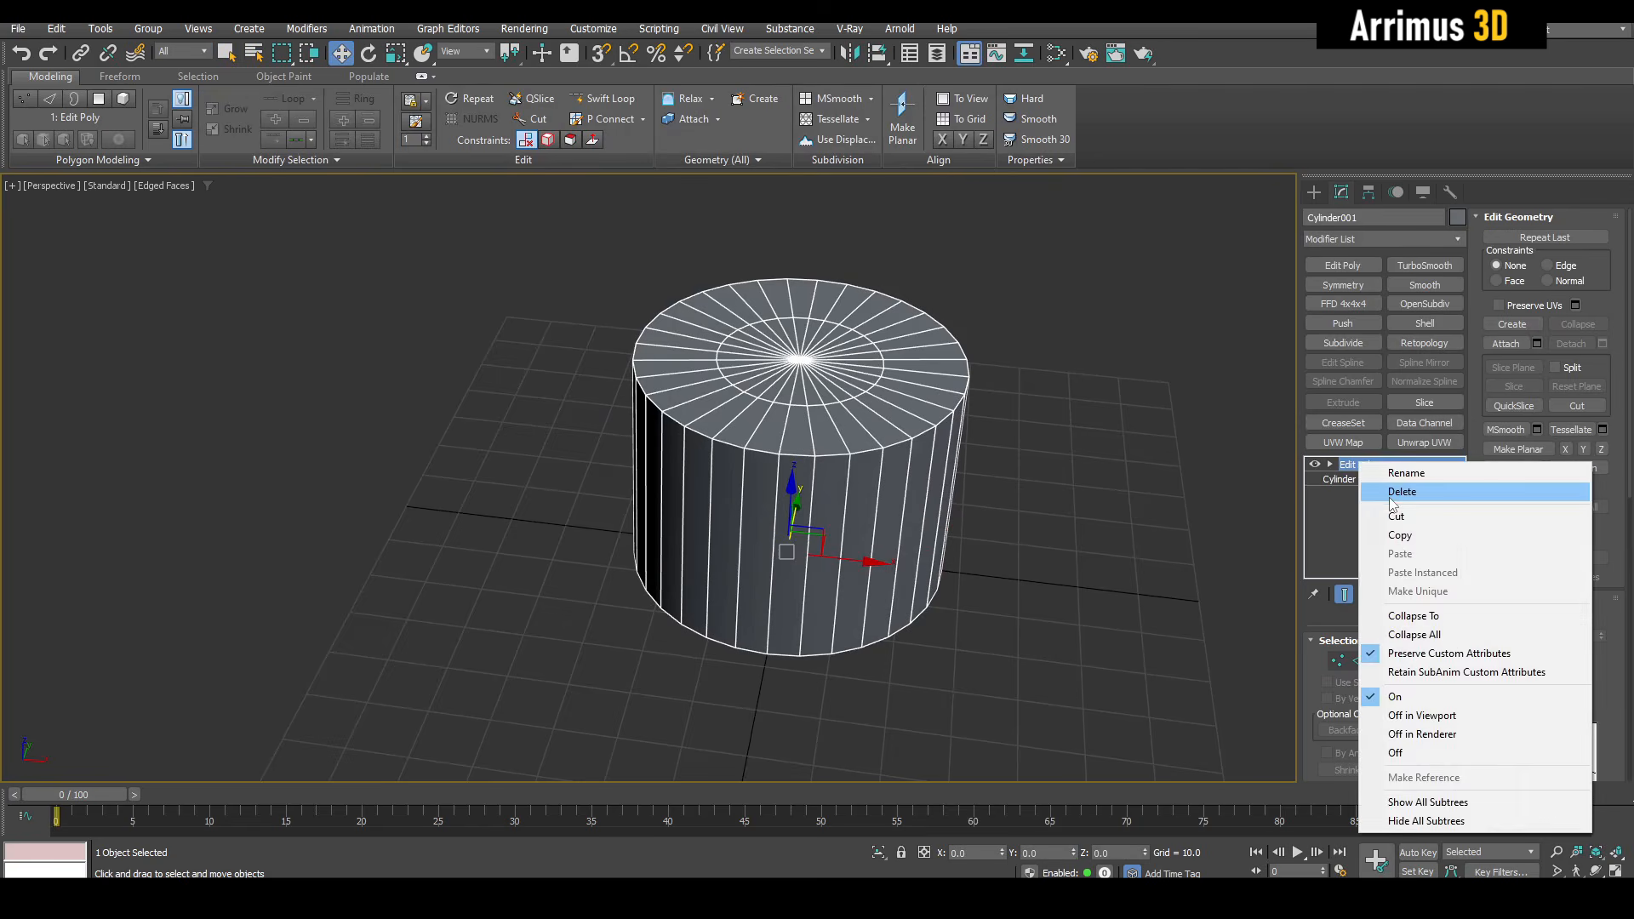
pyautogui.click(1395, 486)
# Clone the cylinder about 31 units straight up and reduce the copy's radius to about 21.
pyautogui.moveTo(1091, 526); pyautogui.dragTo(965, 577, button='middle')
pyautogui.moveTo(852, 474); pyautogui.dragTo(850, 456, button='middle')
pyautogui.scroll(-3, 861, 487)
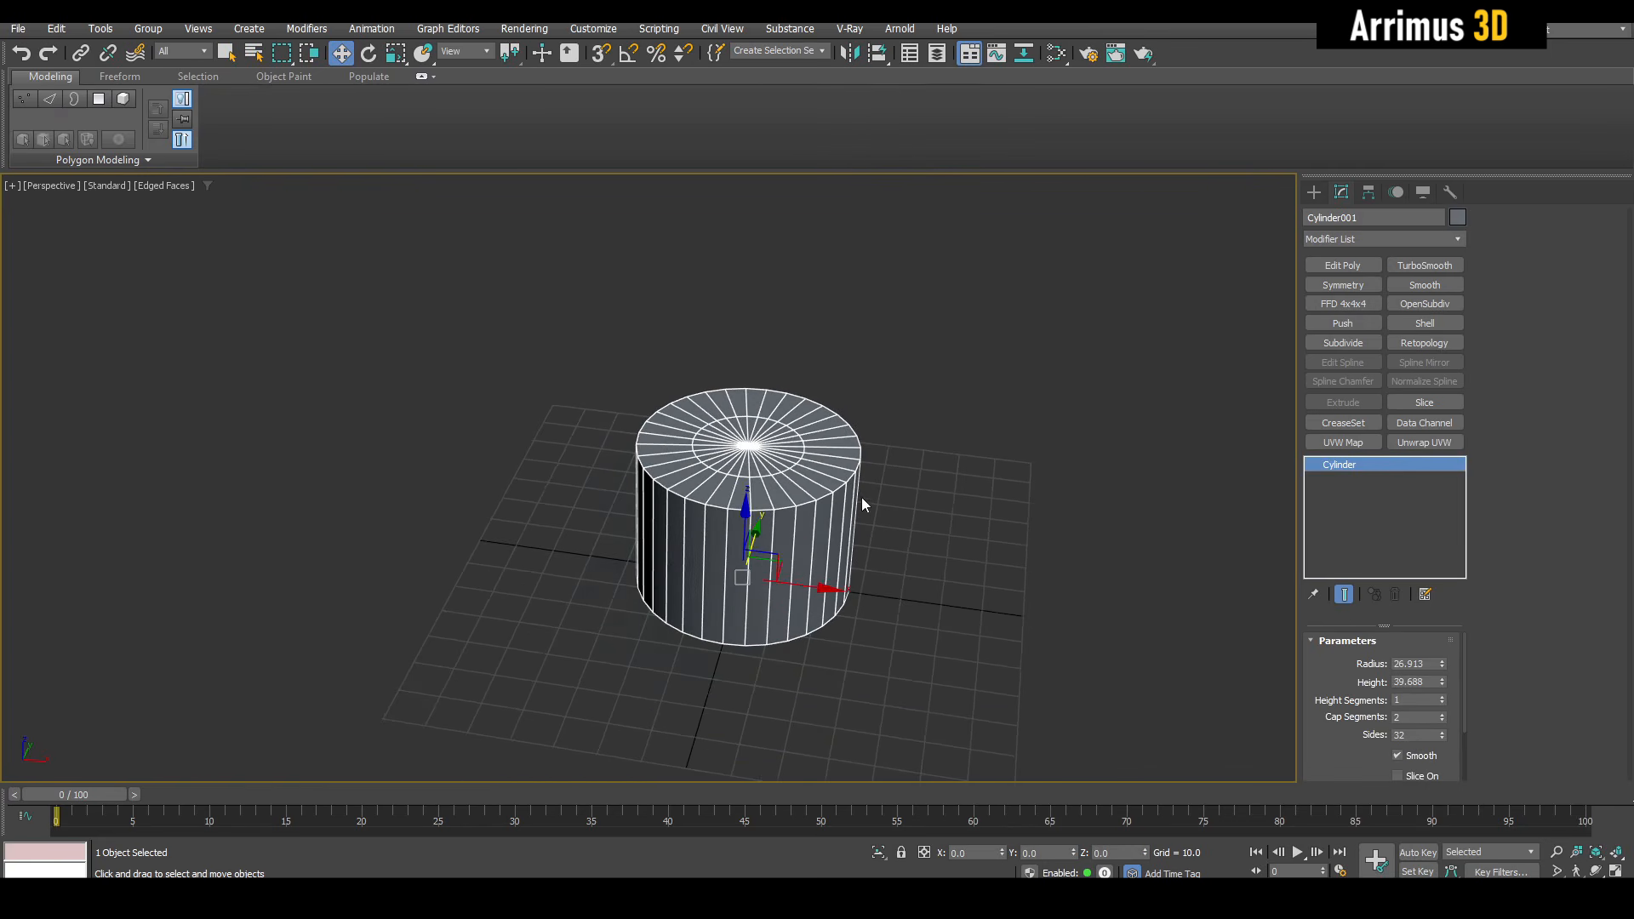
pyautogui.scroll(3, 793, 475)
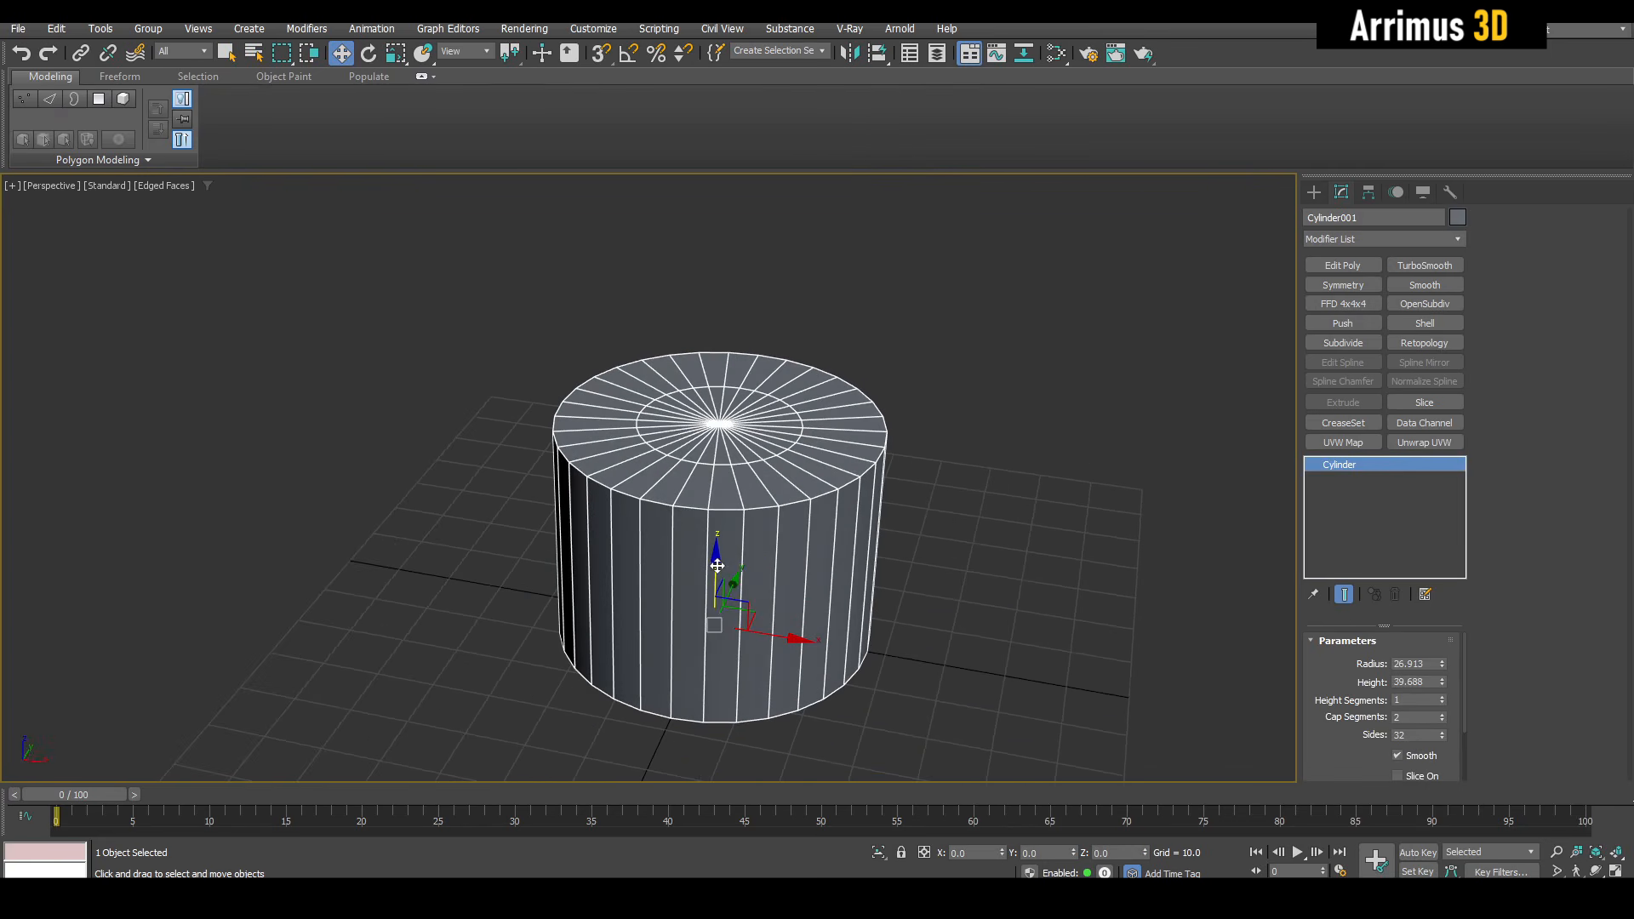
pyautogui.keyDown('shift'); pyautogui.moveTo(718, 566); pyautogui.dragTo(706, 419); pyautogui.keyUp('shift')
pyautogui.click(831, 521)
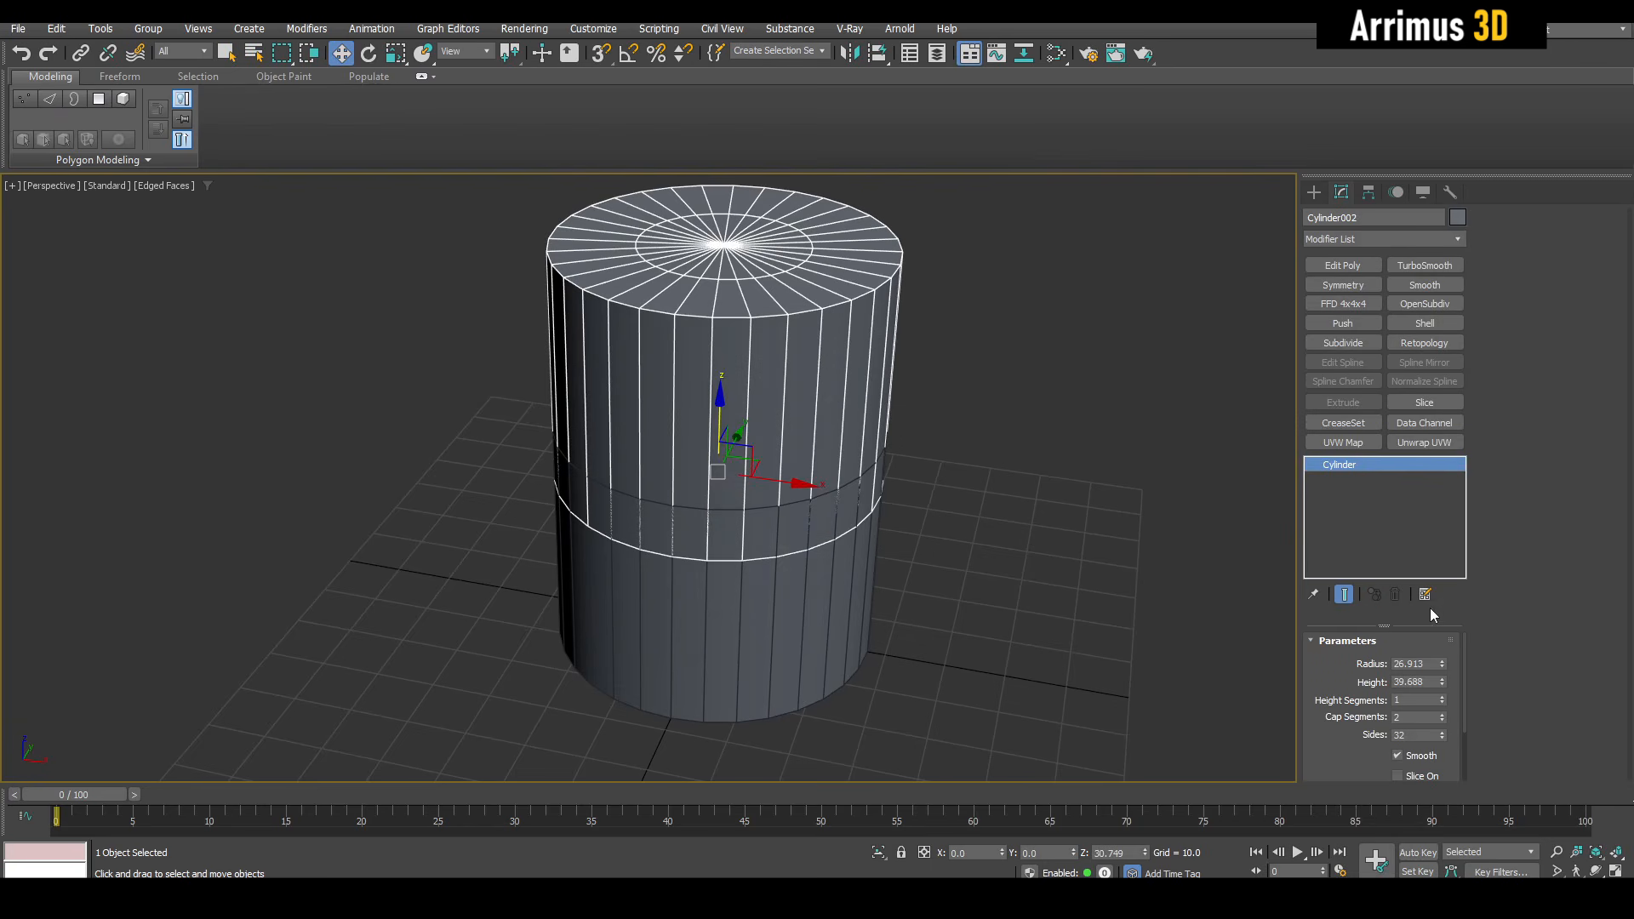
pyautogui.moveTo(1443, 663); pyautogui.dragTo(1441, 283)
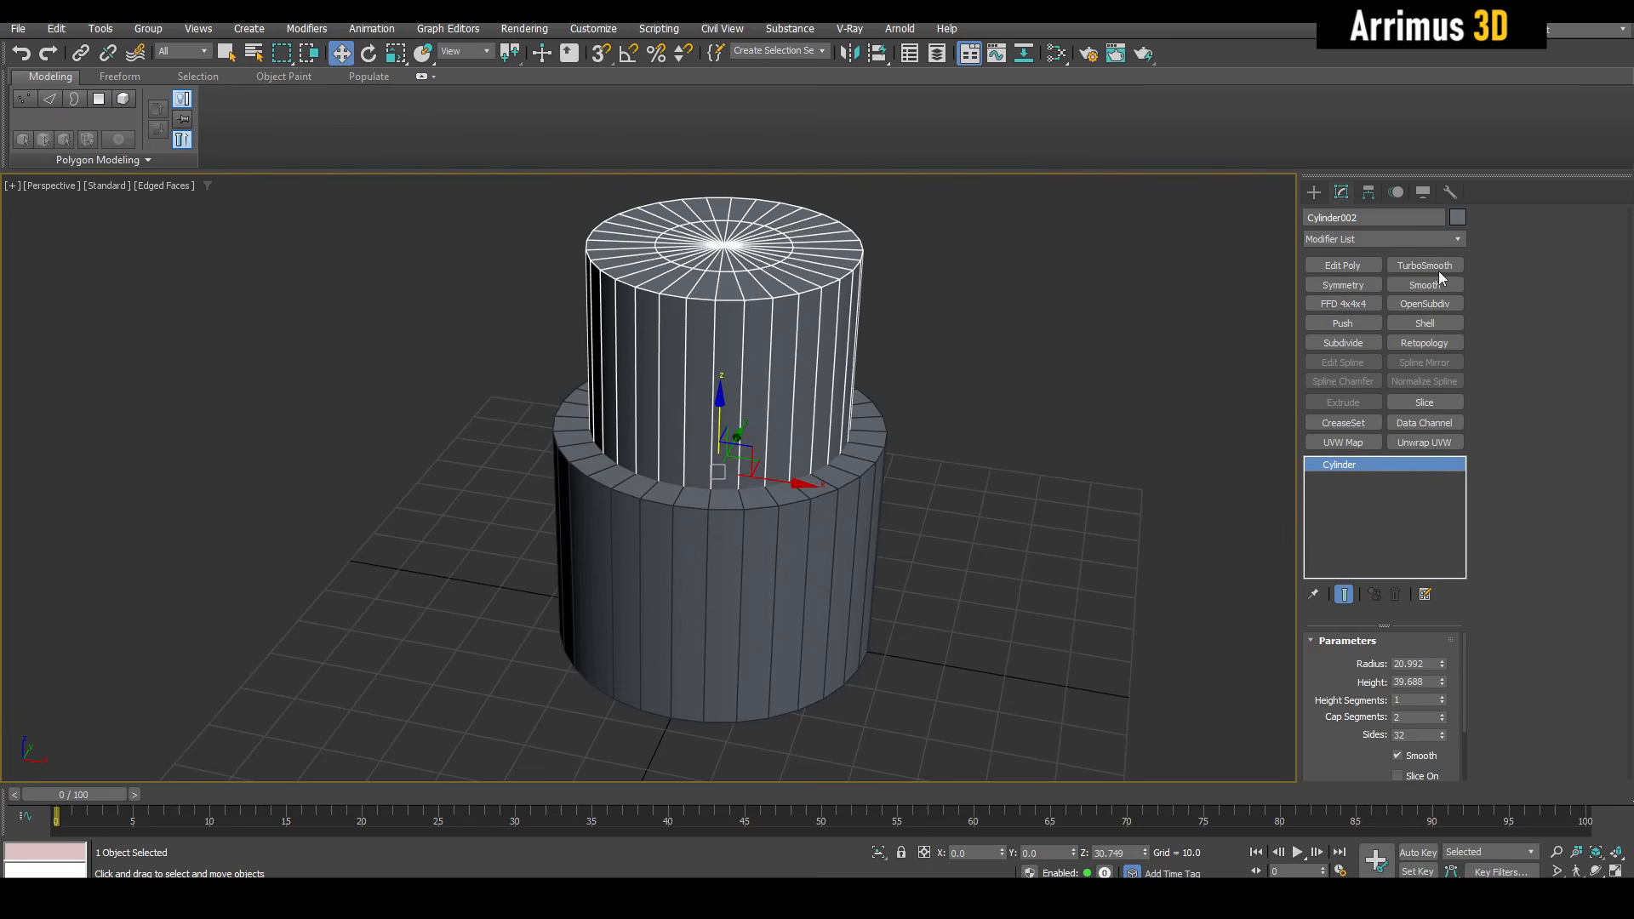
# Set the upper cylinder's object colour to the very dark grey custom colour.
pyautogui.click(1457, 218)
pyautogui.click(1175, 473)
pyautogui.click(1156, 476)
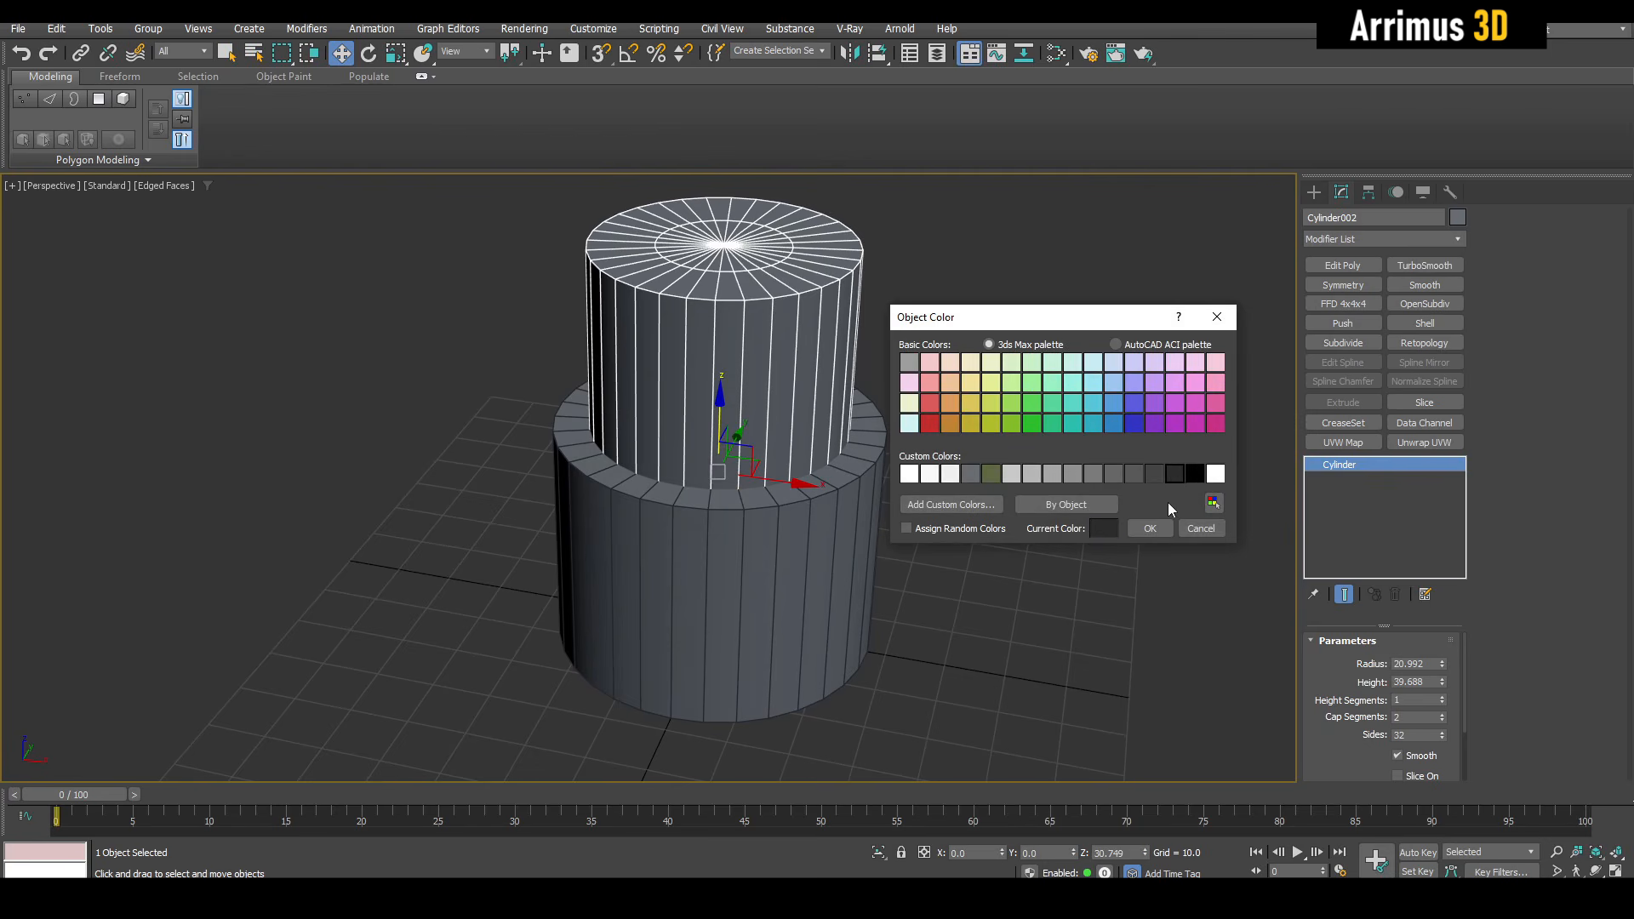
pyautogui.click(1149, 527)
# Create a sphere with a radius of about 18 on the grid beside the lower cylinder.
pyautogui.moveTo(708, 342); pyautogui.dragTo(817, 291, button='middle')
pyautogui.click(850, 442)
pyautogui.moveTo(850, 442); pyautogui.dragTo(896, 349, button='middle')
pyautogui.moveTo(849, 517); pyautogui.dragTo(796, 517, button='middle')
pyautogui.scroll(-3, 833, 535)
pyautogui.scroll(3, 828, 559)
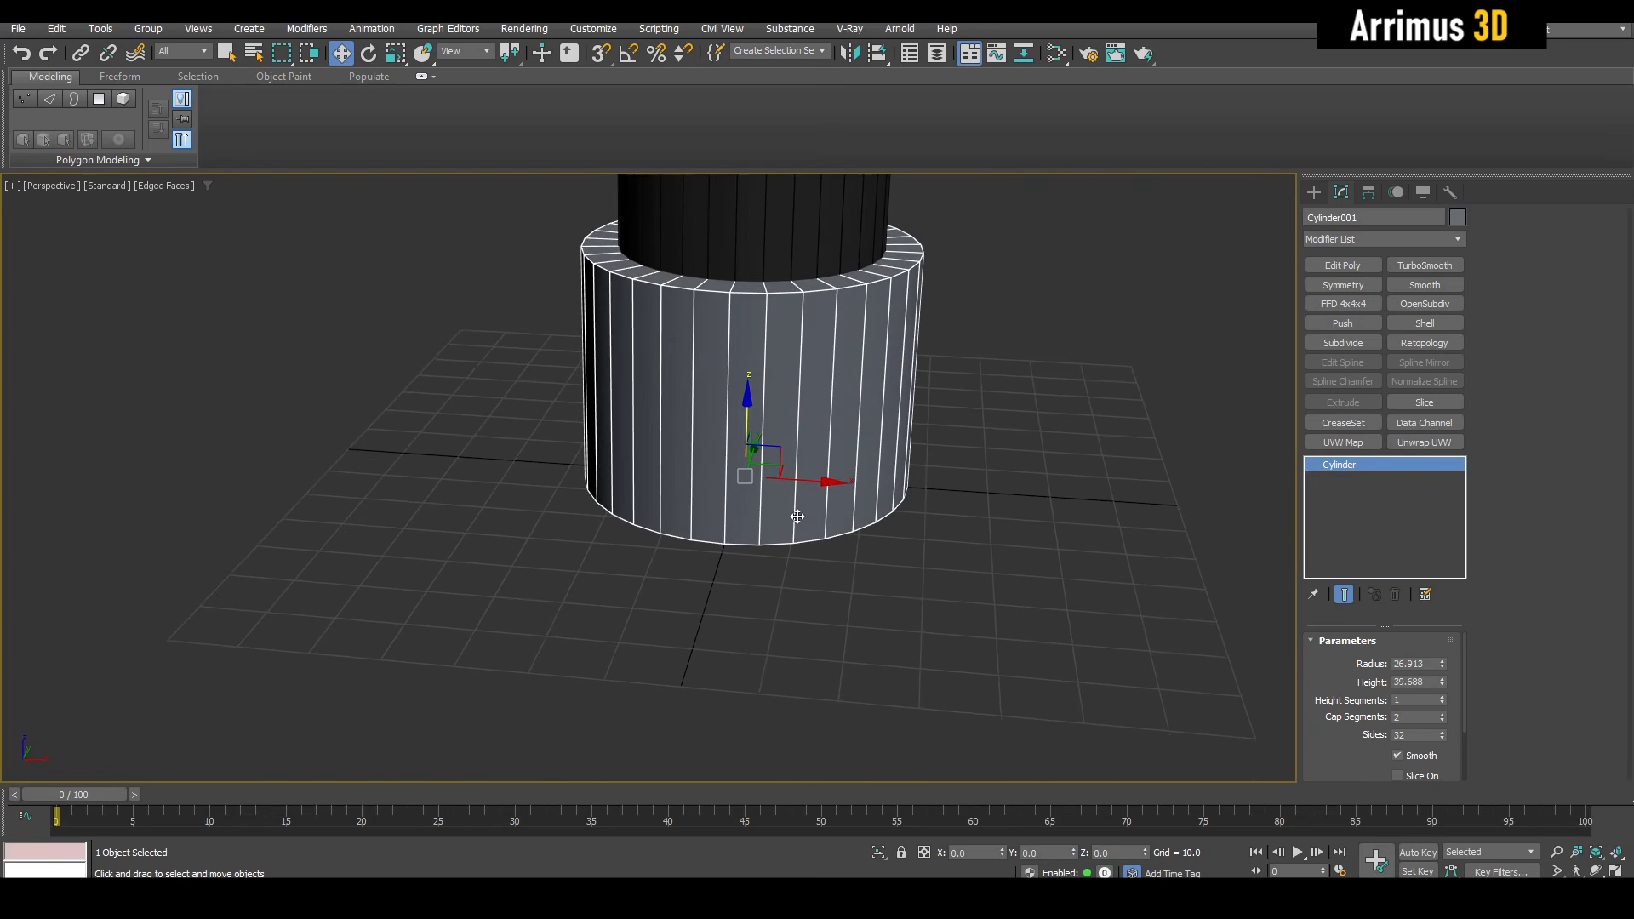
pyautogui.moveTo(904, 523); pyautogui.dragTo(854, 566, button='middle')
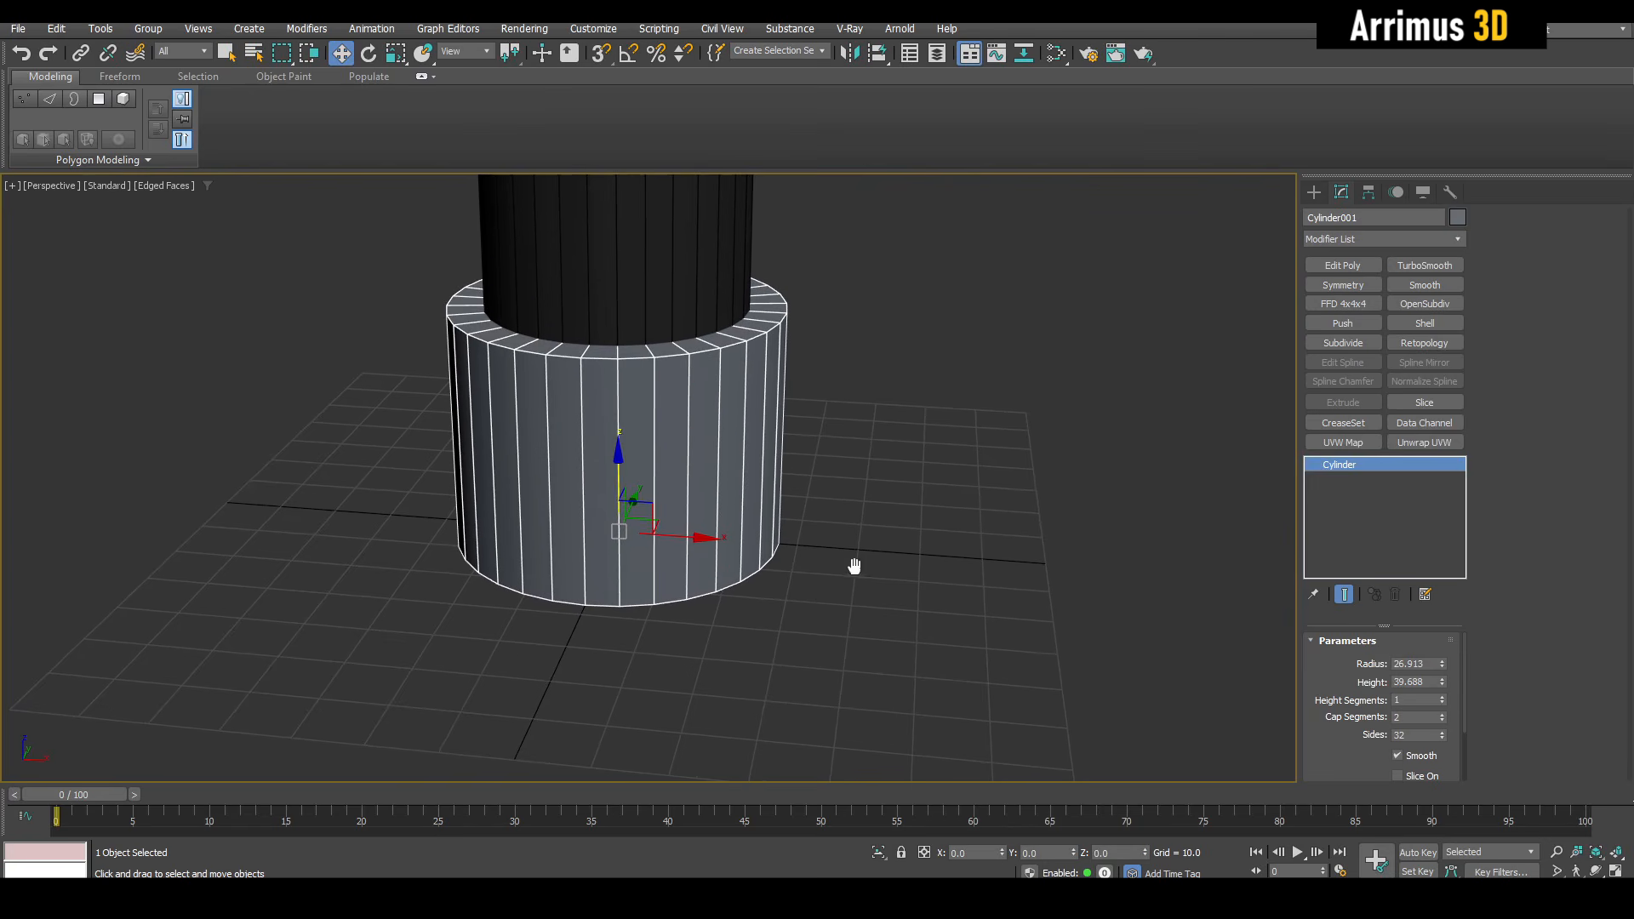
pyautogui.press('s')
pyautogui.moveTo(890, 580); pyautogui.dragTo(904, 516)
pyautogui.rightClick(904, 516)
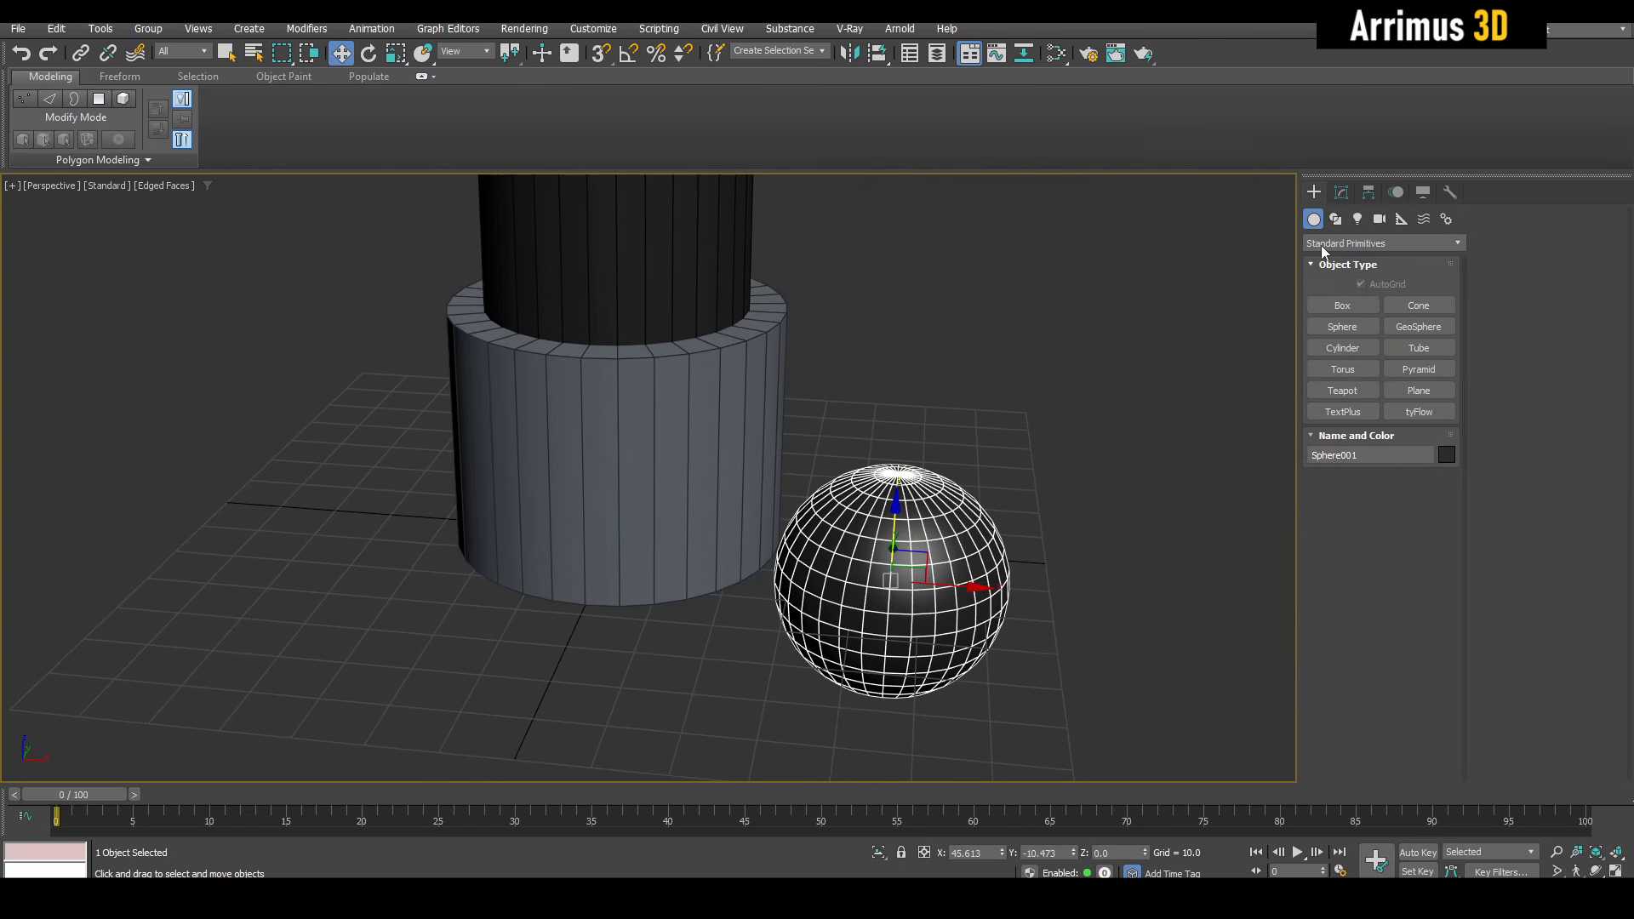
# Set the sphere's object colour to the blue-grey custom colour used for the lower cylinder.
pyautogui.click(1342, 193)
pyautogui.click(1457, 218)
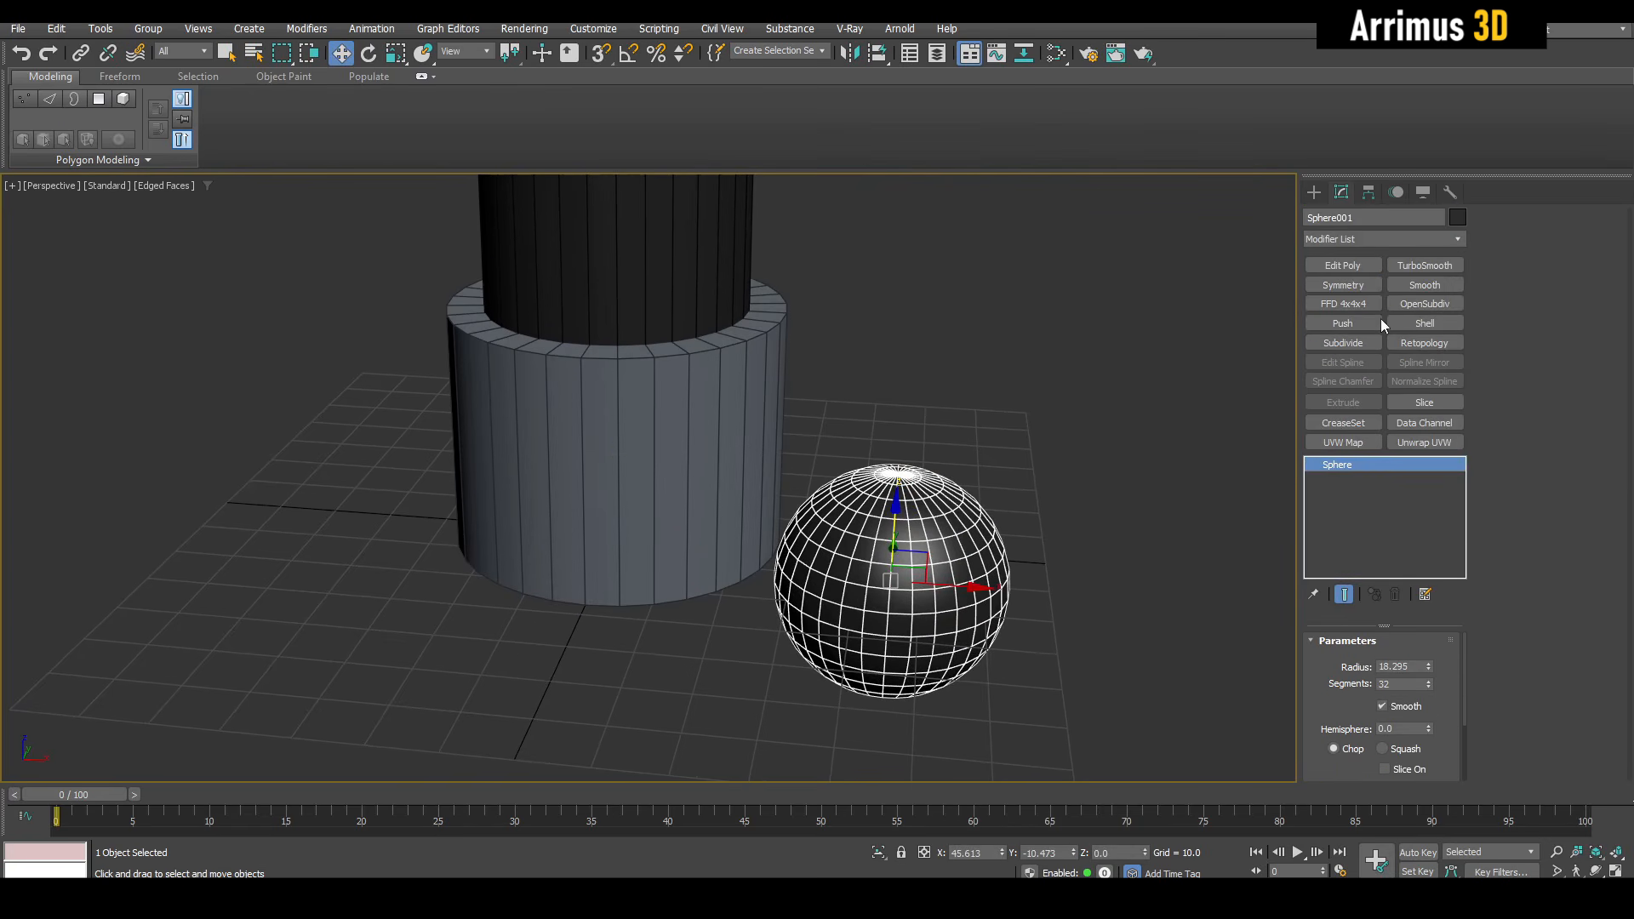
pyautogui.click(1148, 536)
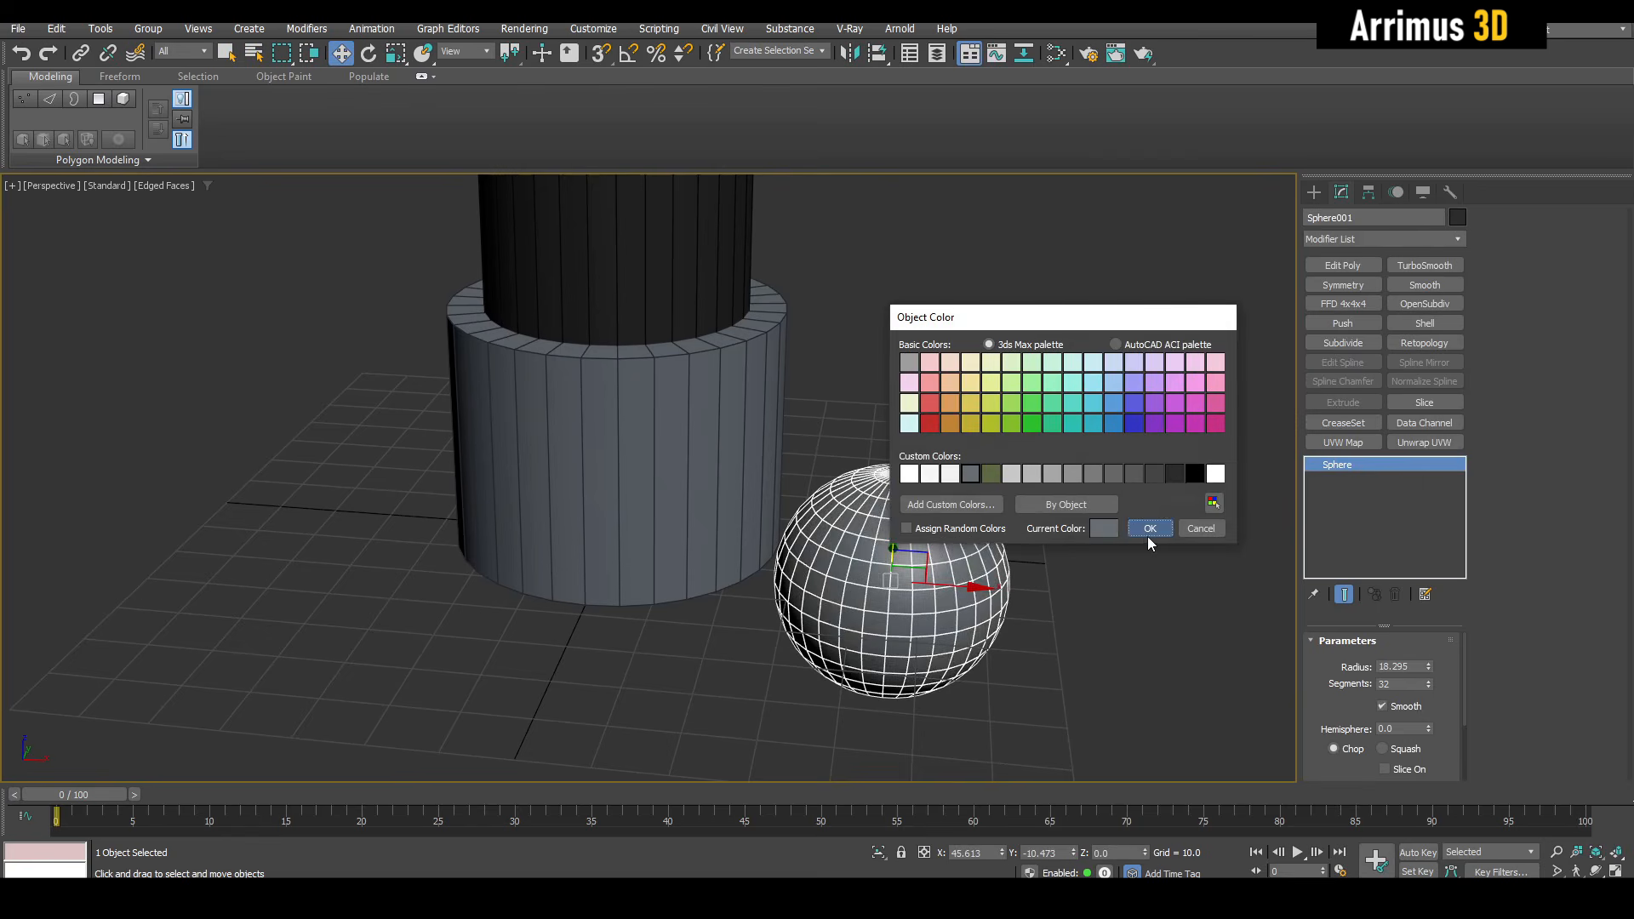
# Position the sphere at X 0 and about Y -19 so it protrudes from the base of the lower cylinder.
pyautogui.moveTo(1143, 557); pyautogui.dragTo(941, 517, button='middle')
pyautogui.moveTo(793, 551); pyautogui.dragTo(968, 526, button='middle')
pyautogui.keyDown('alt'); pyautogui.moveTo(797, 470); pyautogui.dragTo(788, 478, button='middle'); pyautogui.keyUp('alt')
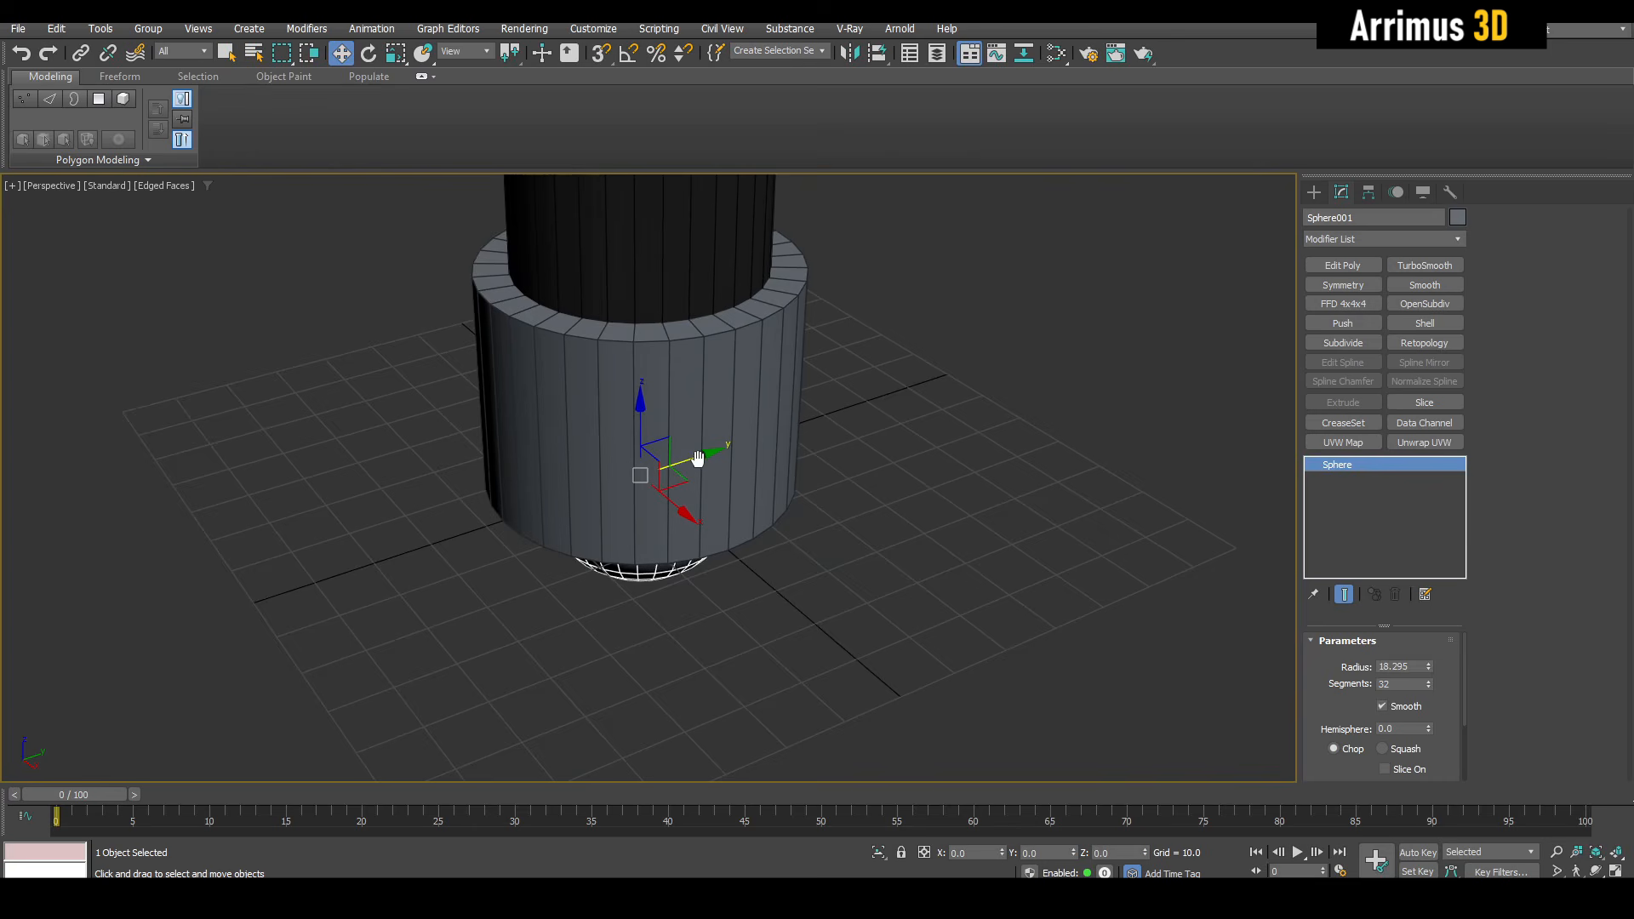
pyautogui.moveTo(689, 452); pyautogui.dragTo(803, 469, button='middle')
pyautogui.moveTo(804, 470); pyautogui.dragTo(709, 511)
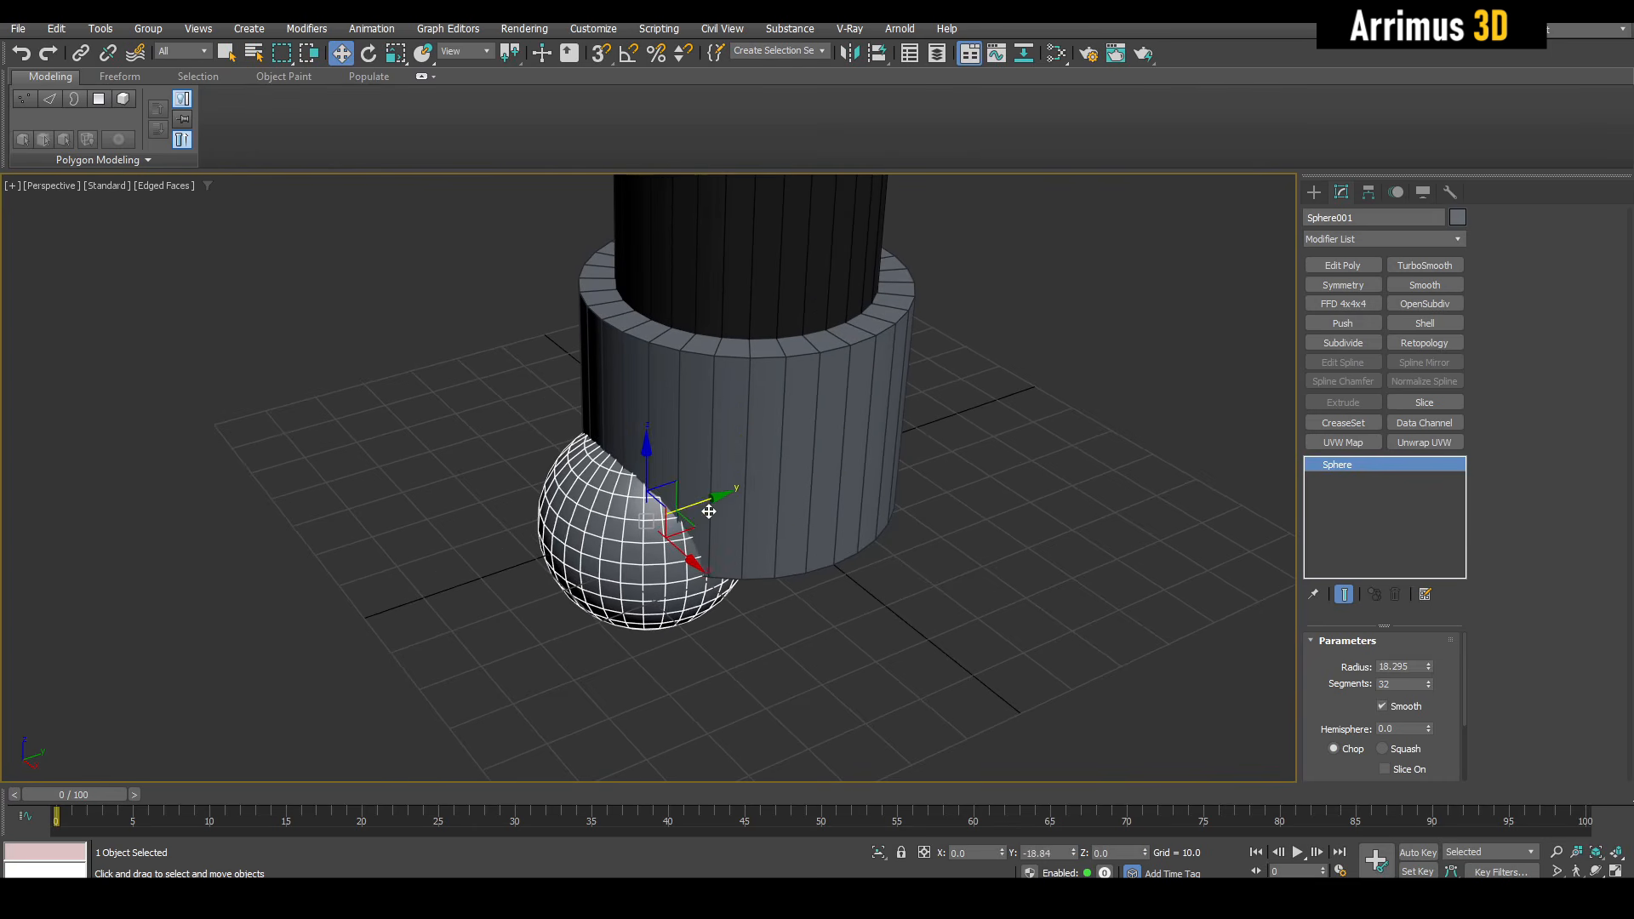
pyautogui.keyDown('alt'); pyautogui.moveTo(694, 510); pyautogui.dragTo(608, 494, button='middle'); pyautogui.keyUp('alt')
pyautogui.scroll(-3, 626, 493)
pyautogui.moveTo(590, 501)
pyautogui.keyDown('shift'); pyautogui.mouseDown()
pyautogui.moveTo(967, 562)
pyautogui.moveTo(704, 477)
pyautogui.mouseUp(); pyautogui.keyUp('shift')
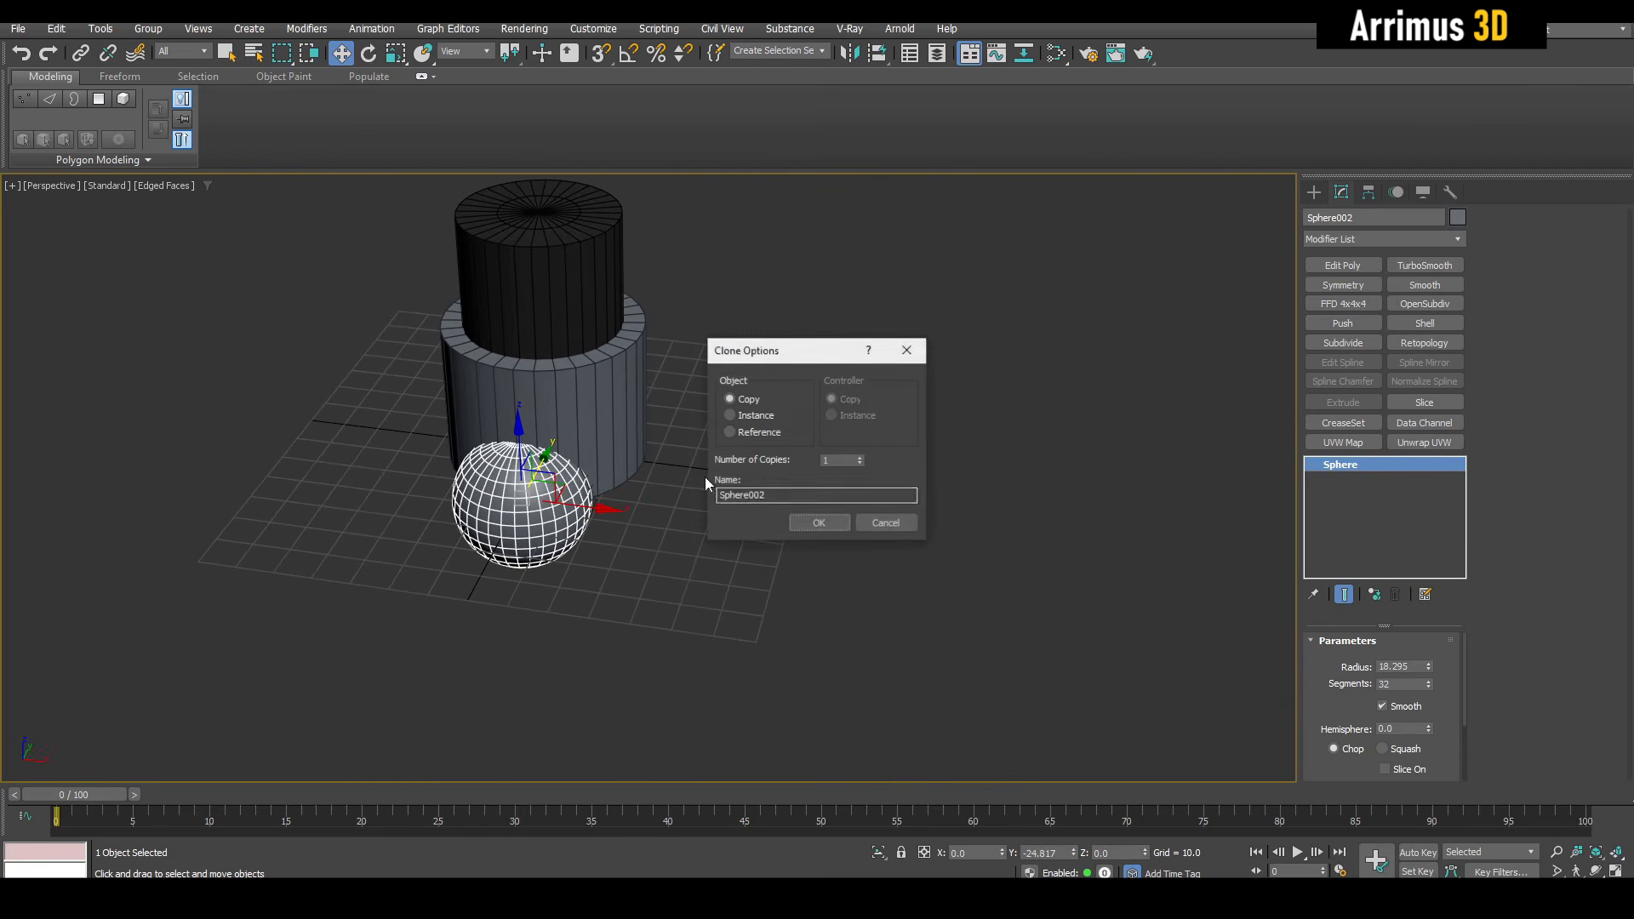
pyautogui.click(899, 524)
# Clone the sphere as a Copy along X, placing it away from the cylinders at about X 93.
pyautogui.keyDown('shift'); pyautogui.moveTo(475, 521); pyautogui.dragTo(833, 552); pyautogui.keyUp('shift')
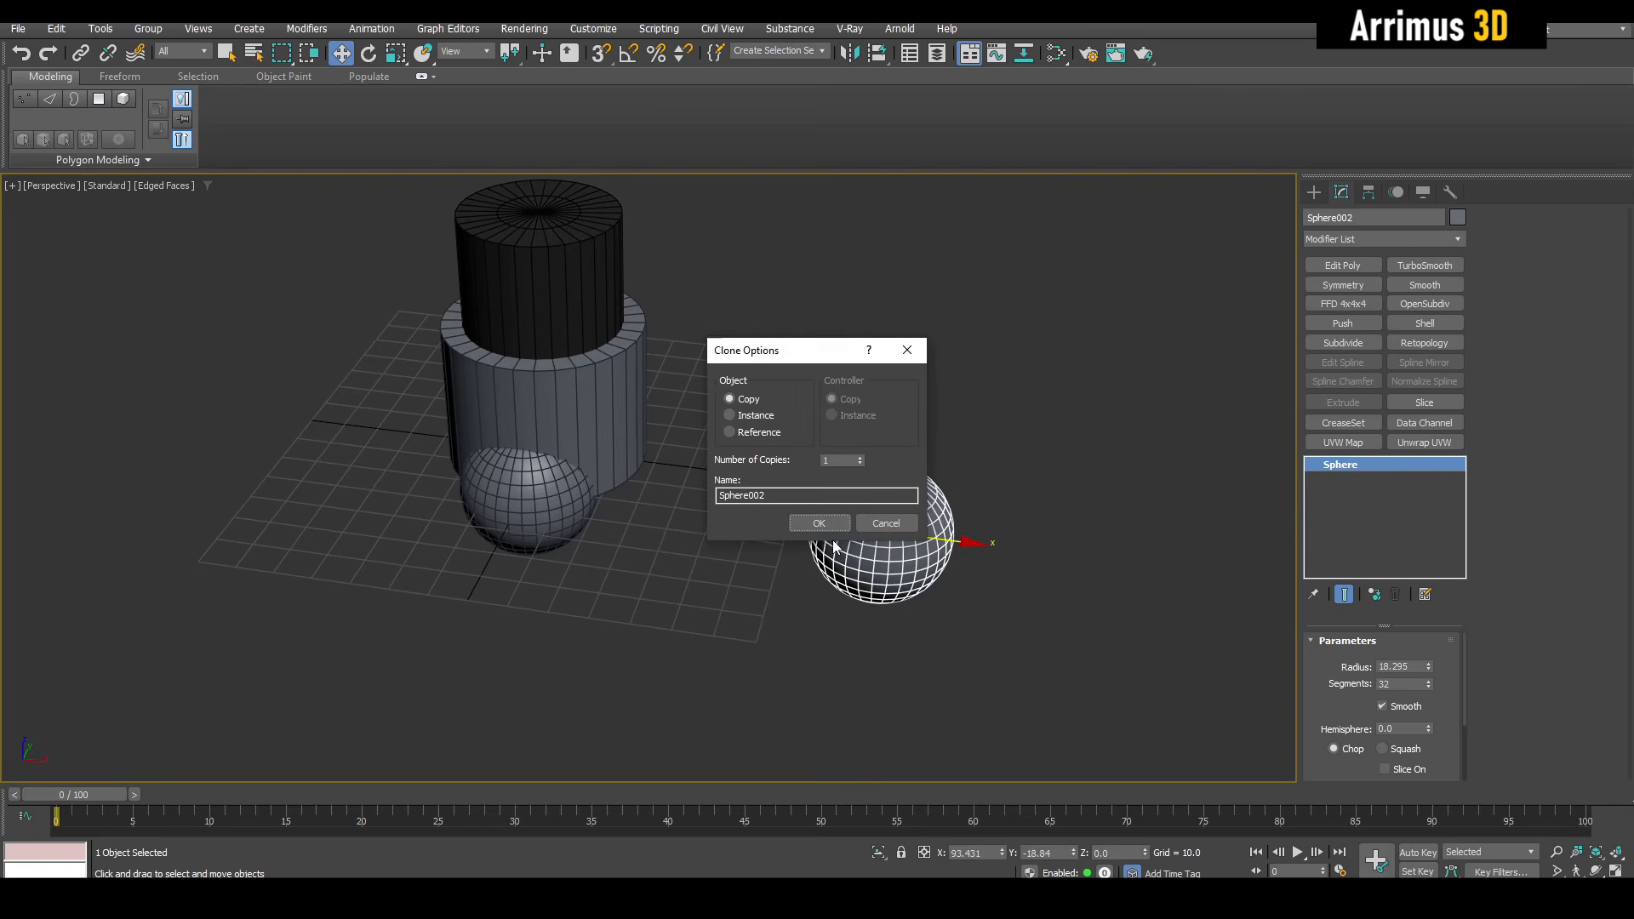
pyautogui.click(818, 523)
pyautogui.keyDown('alt'); pyautogui.moveTo(1060, 576); pyautogui.dragTo(1075, 519, button='middle'); pyautogui.keyUp('alt')
pyautogui.scroll(2, 1076, 519)
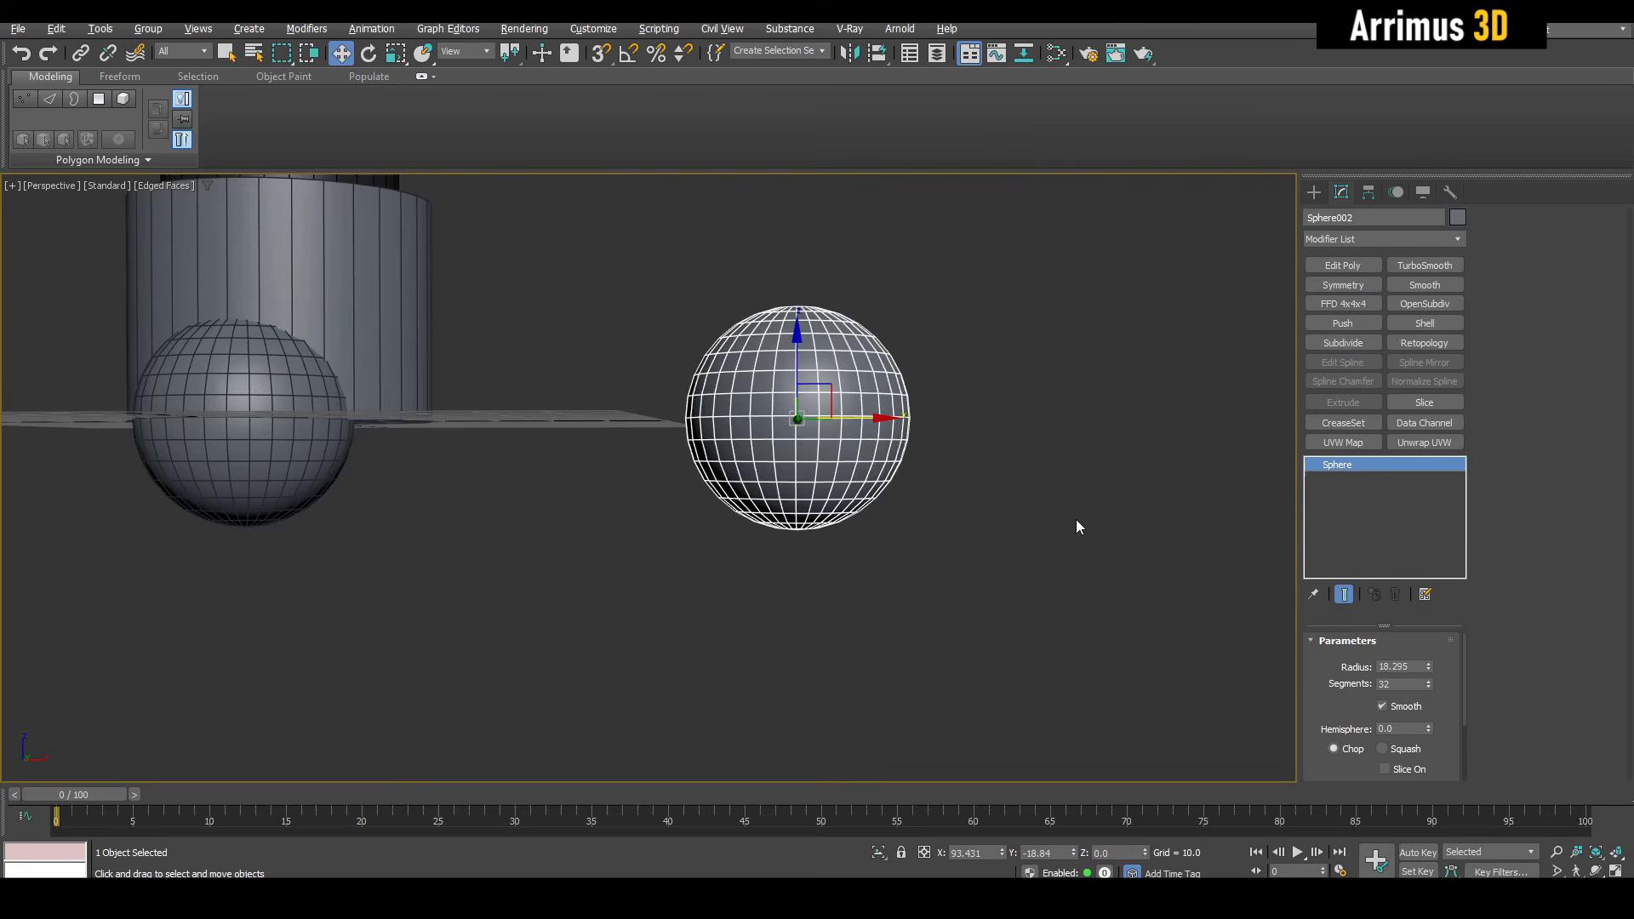
# Select the copied sphere's lower-half polygons with Edit Poly and move them down to stretch it into a capsule.
pyautogui.press('4')
pyautogui.moveTo(959, 478); pyautogui.dragTo(964, 482, button='middle')
pyautogui.press('q')
pyautogui.moveTo(653, 442); pyautogui.dragTo(645, 435)
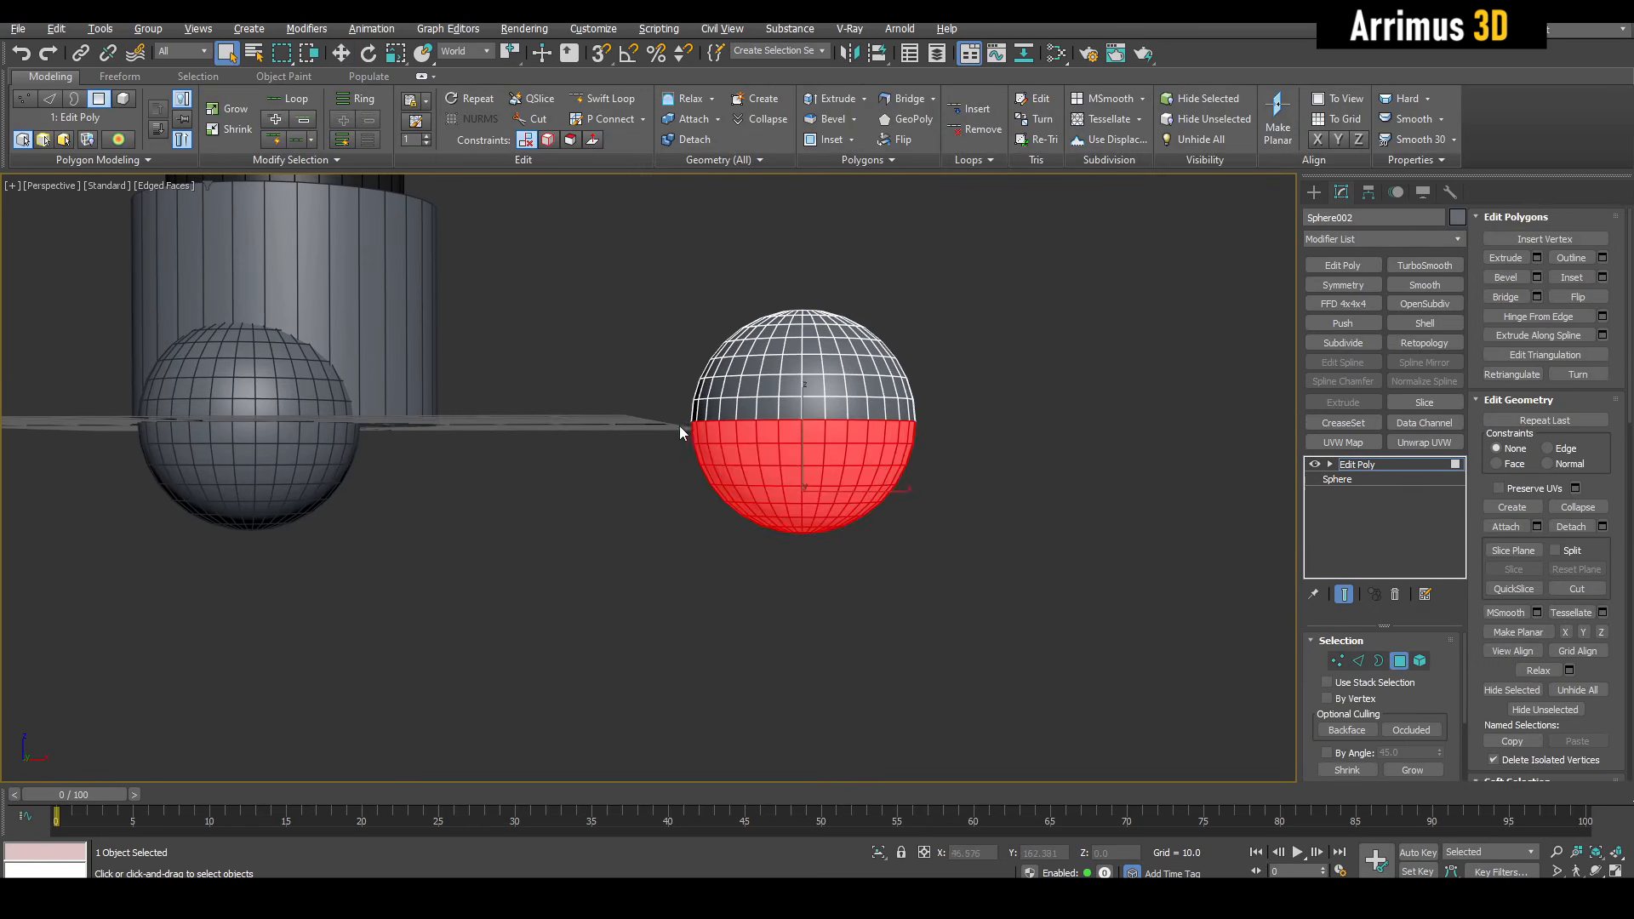
pyautogui.moveTo(702, 424); pyautogui.dragTo(710, 429, button='middle')
pyautogui.hotkey('ctrl', 'shift', 'b')
pyautogui.click(1052, 641)
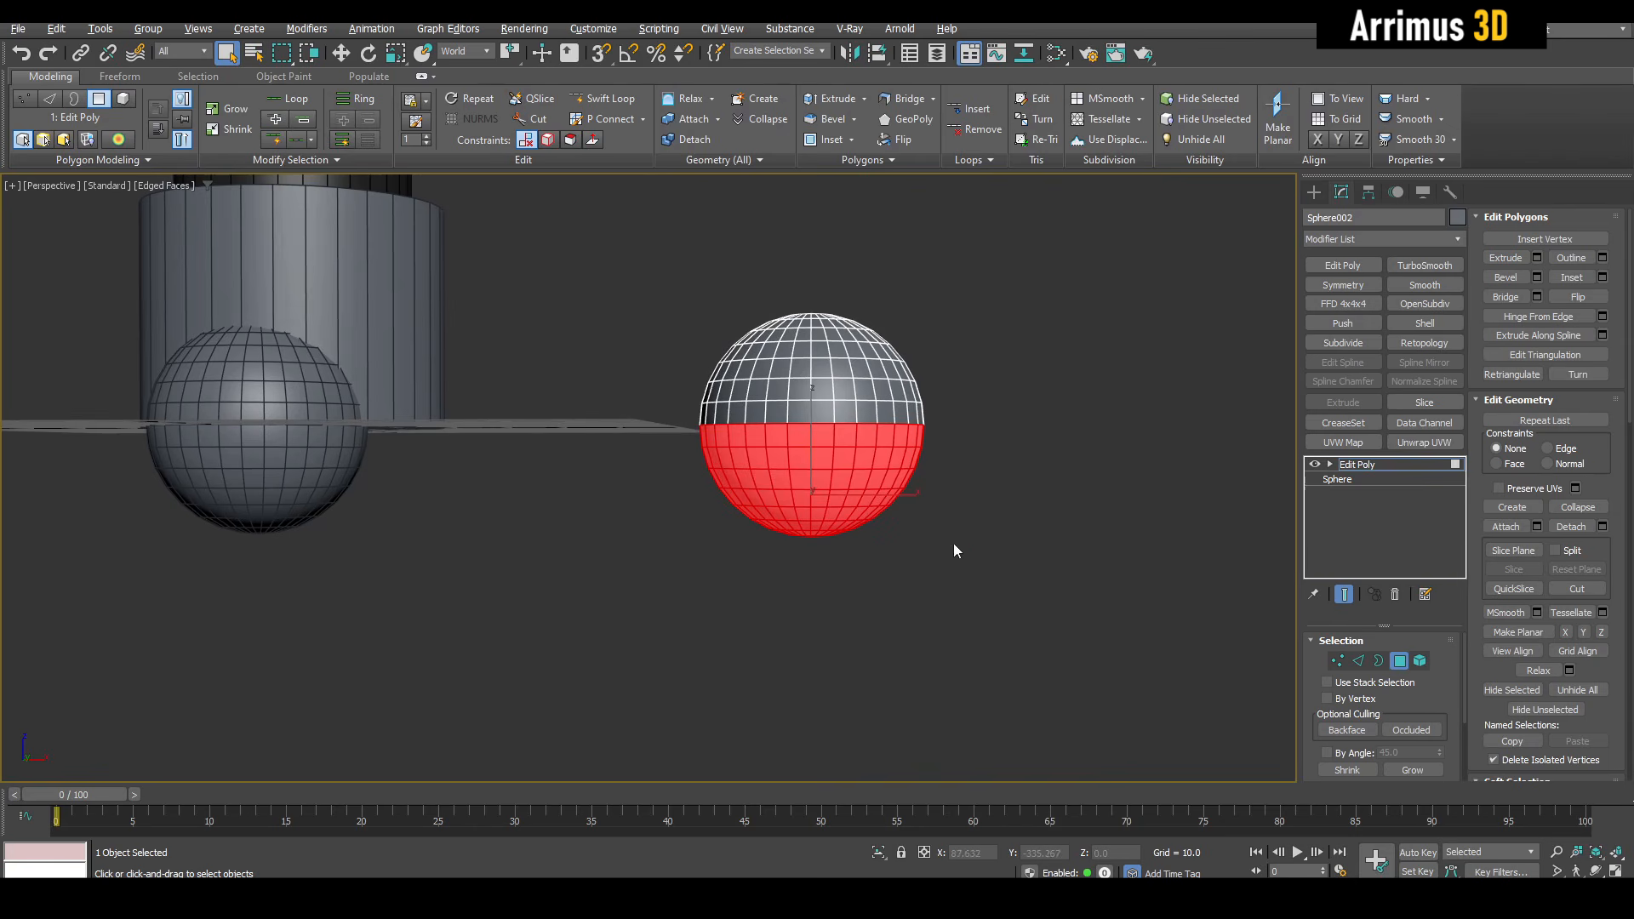
pyautogui.moveTo(810, 432); pyautogui.dragTo(814, 752)
pyautogui.moveTo(847, 614); pyautogui.dragTo(850, 561, button='middle')
# Select the vertical edges in the capsule's straight middle section and join them with Connect Edges.
pyautogui.press('4')
pyautogui.press('q')
pyautogui.moveTo(832, 497); pyautogui.dragTo(834, 489, button='middle')
pyautogui.press('2')
pyautogui.hotkey('ctrl', 'a')
pyautogui.hotkey('ctrl', 'shift', 'e')
pyautogui.click(1107, 595)
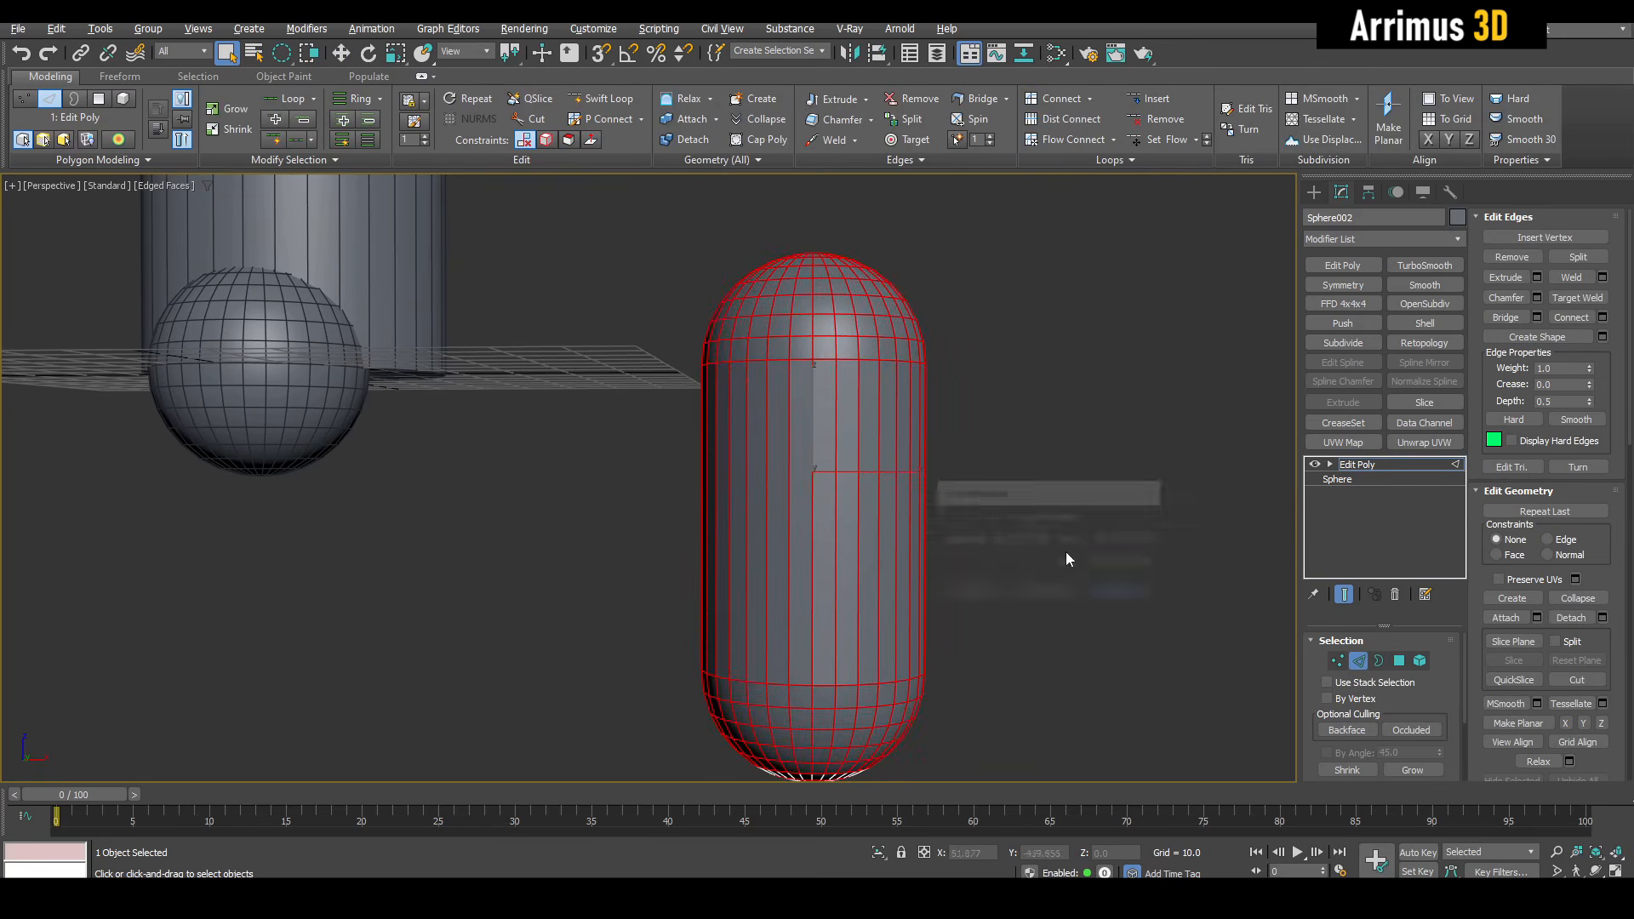
pyautogui.moveTo(1001, 518); pyautogui.dragTo(681, 502)
pyautogui.hotkey('ctrl', 'shift', 'e')
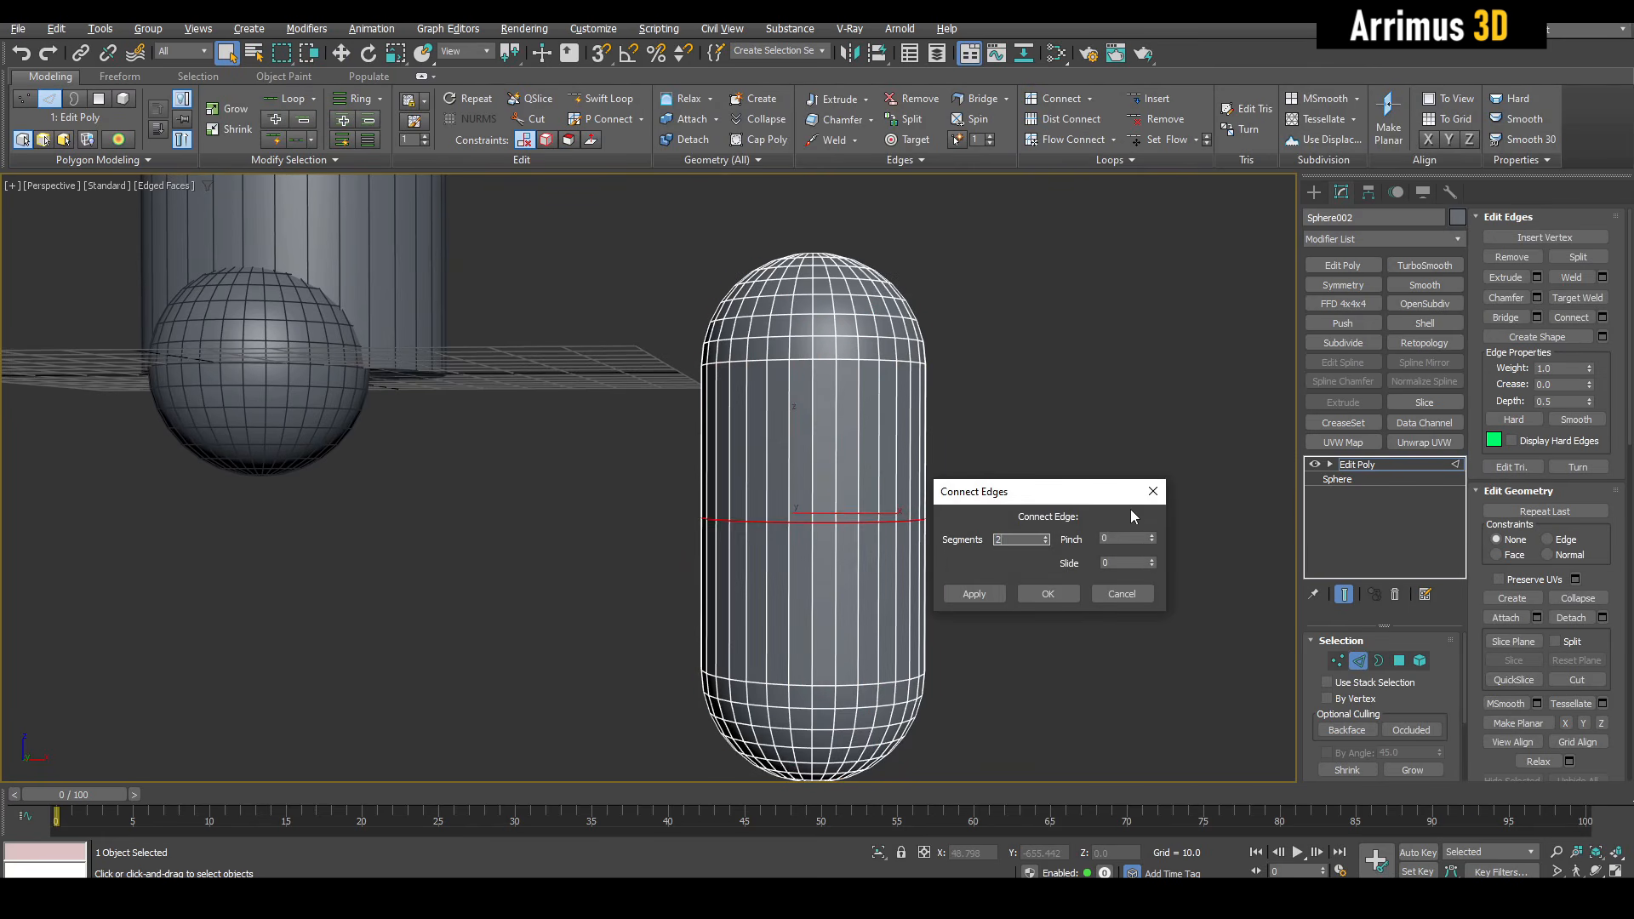
pyautogui.click(1048, 593)
# Apply a Smooth modifier to the capsule.
pyautogui.press('2')
pyautogui.press('F4')
pyautogui.click(1425, 284)
pyautogui.click(1360, 664)
pyautogui.hotkey('alt', 'c')
pyautogui.moveTo(879, 431); pyautogui.dragTo(888, 522, button='middle')
pyautogui.scroll(-3, 890, 509)
pyautogui.moveTo(894, 536); pyautogui.dragTo(1074, 351)
pyautogui.press('F4')
pyautogui.press('q')
# Add a Symmetry modifier to the sphere at the cylinder's base and place its mirror gizmo at the origin.
pyautogui.moveTo(663, 388); pyautogui.dragTo(809, 410, button='middle')
pyautogui.moveTo(808, 410); pyautogui.dragTo(800, 510, button='middle')
pyautogui.scroll(3, 825, 398)
pyautogui.click(679, 529)
pyautogui.moveTo(679, 529); pyautogui.dragTo(849, 485, button='middle')
pyautogui.scroll(2, 789, 451)
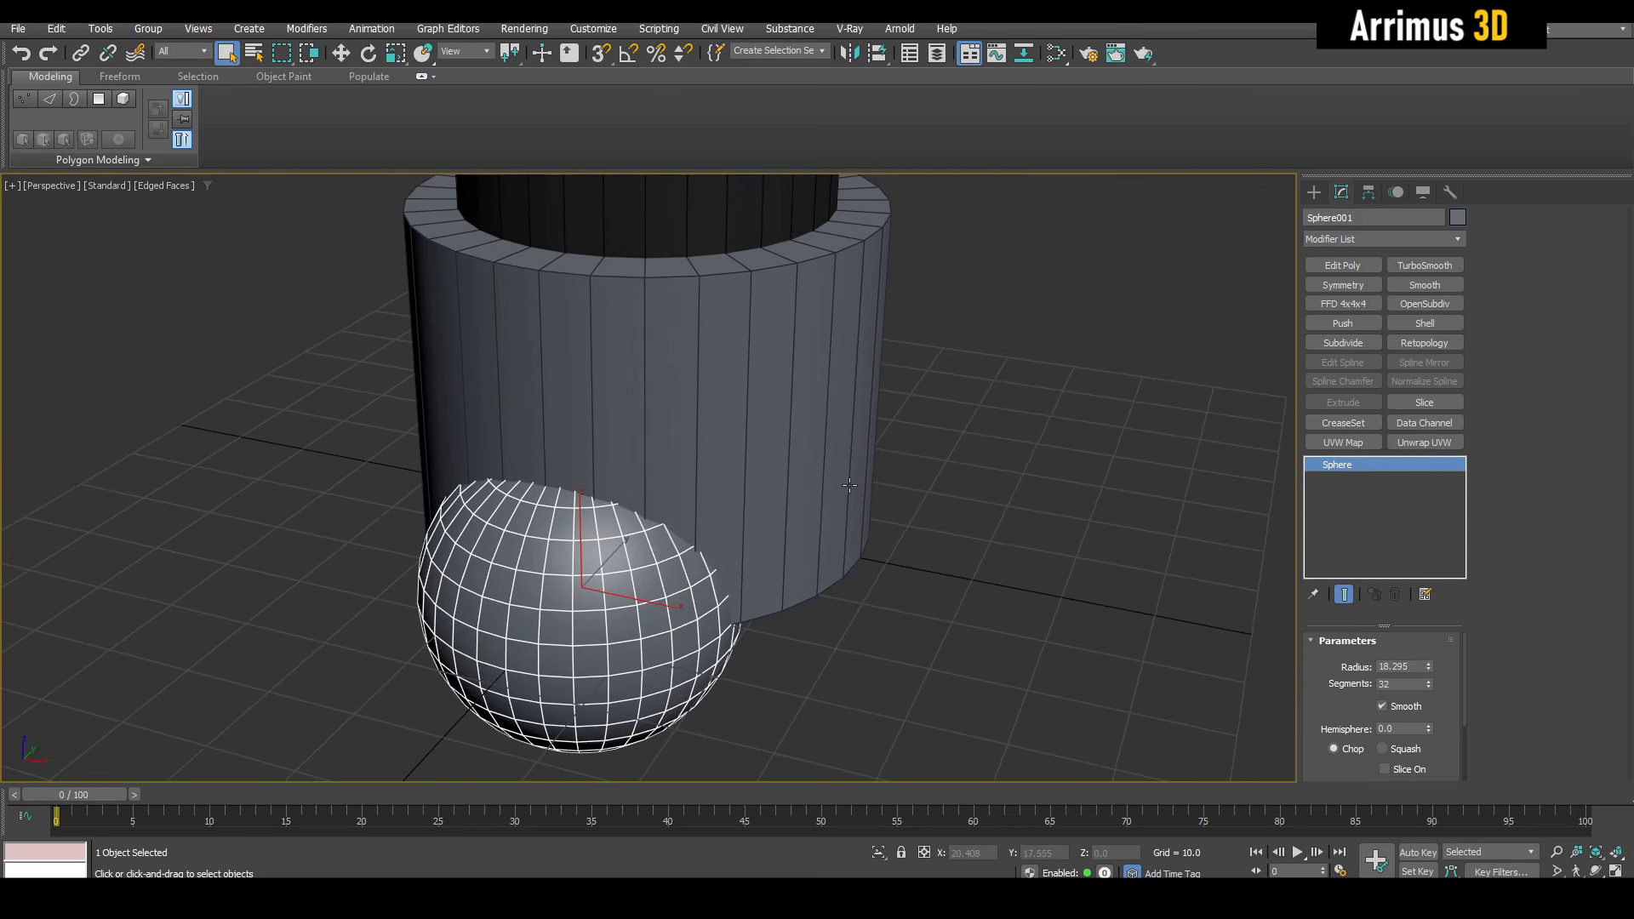
pyautogui.click(1321, 280)
pyautogui.moveTo(986, 474); pyautogui.dragTo(988, 456, button='middle')
pyautogui.scroll(-3, 988, 451)
pyautogui.press('1')
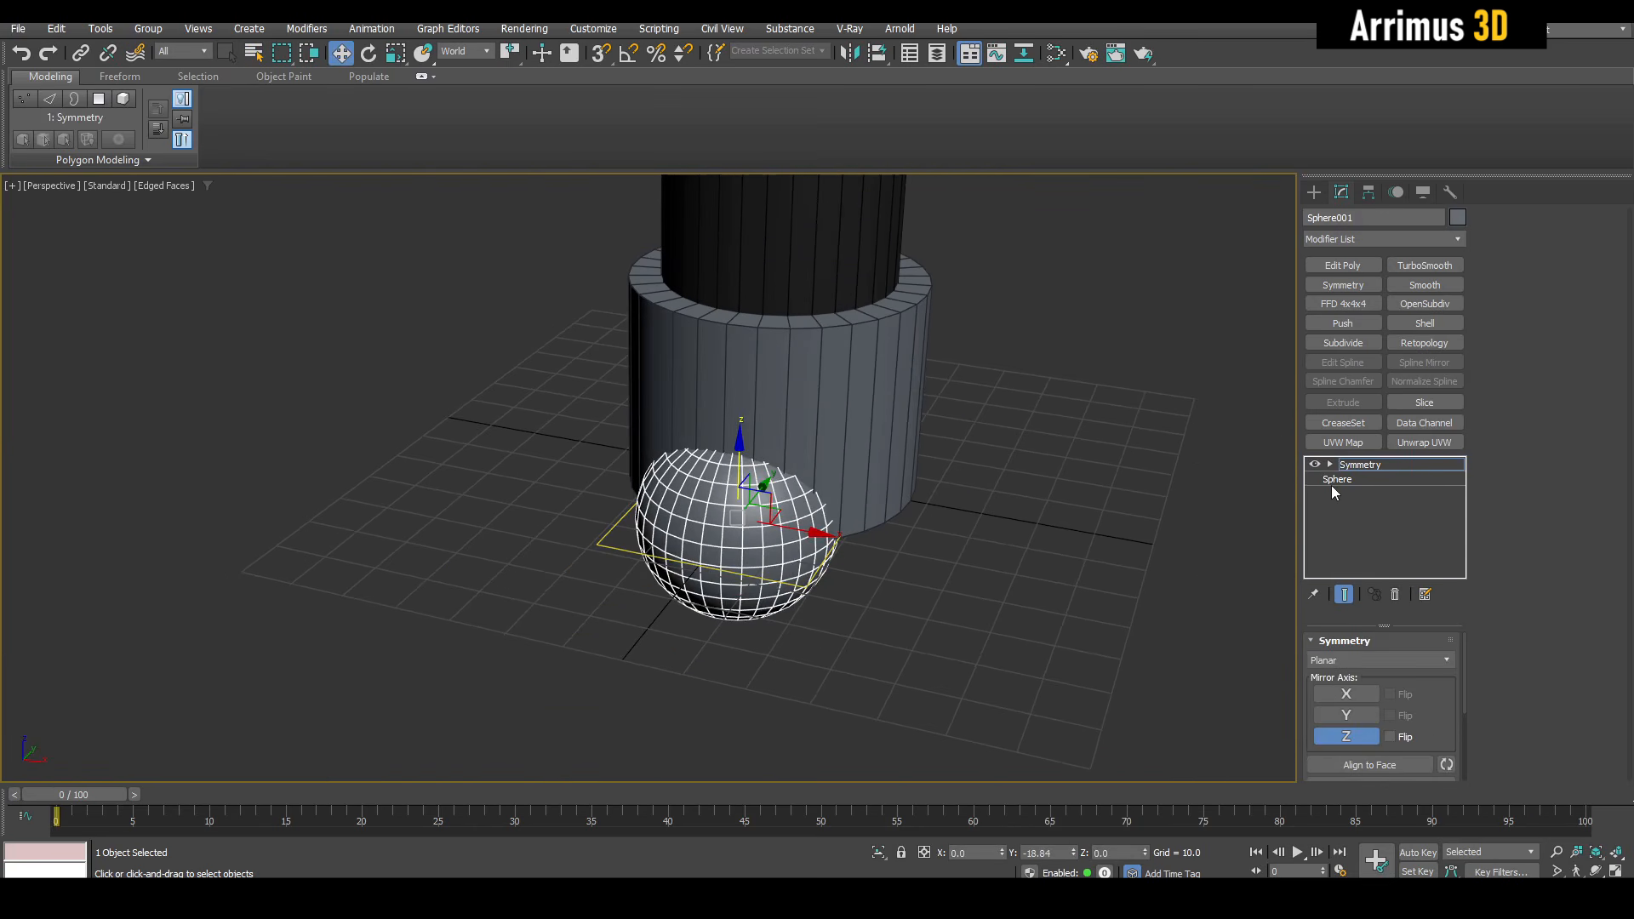
pyautogui.hotkey('alt', 'a')
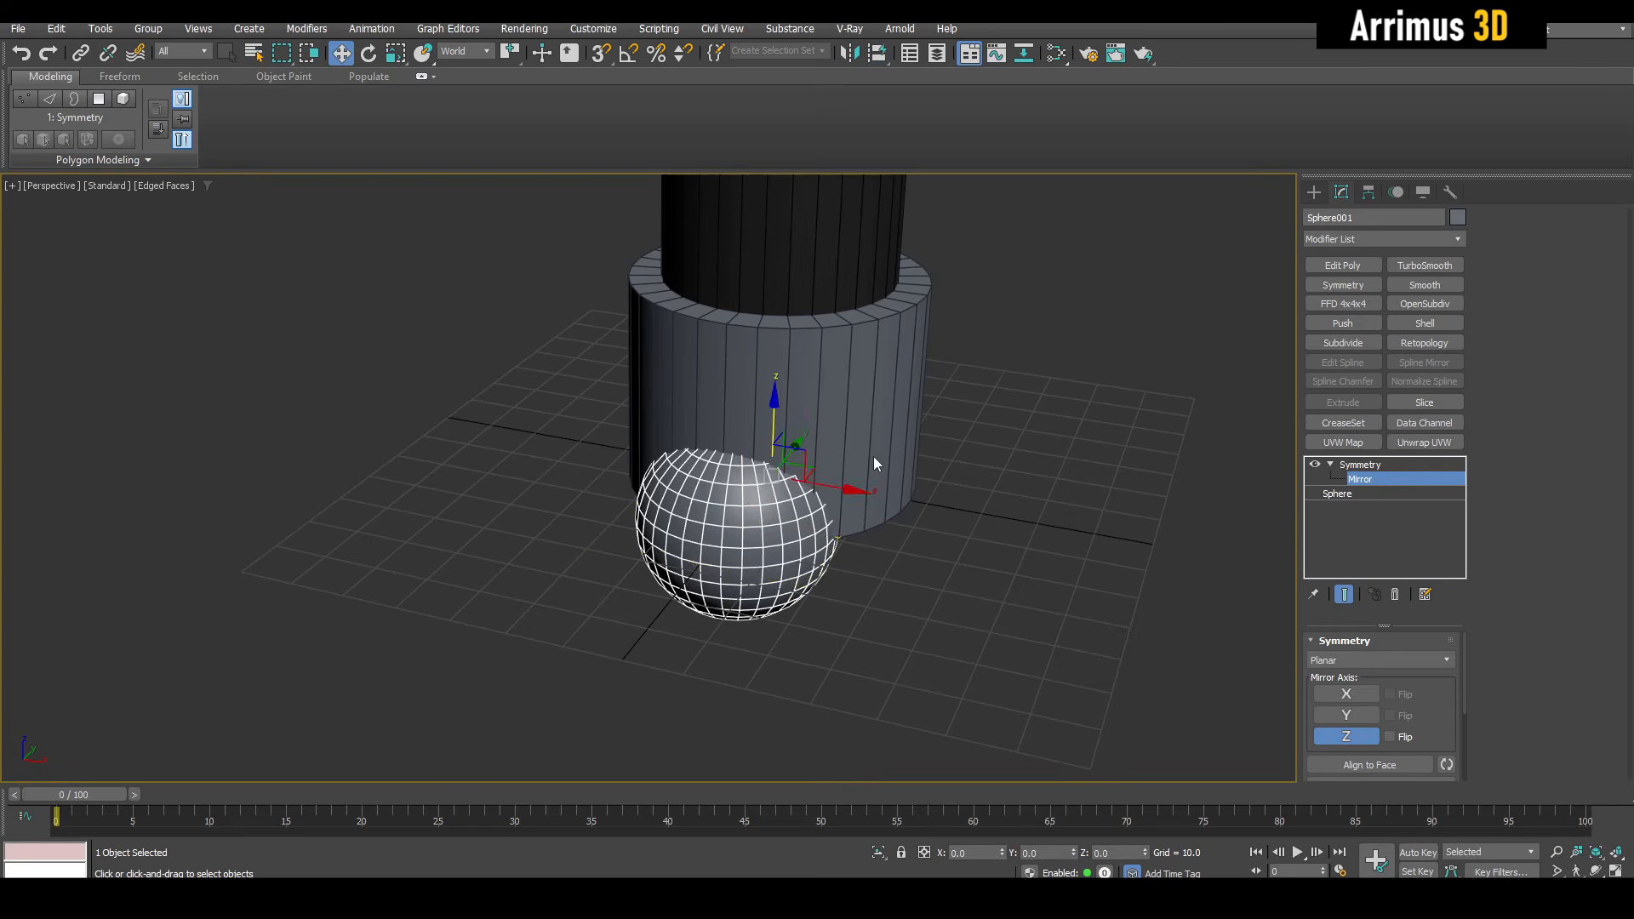
# Switch the sphere's Symmetry to Radial about the Z axis with a count of 4.
pyautogui.keyDown('alt'); pyautogui.moveTo(871, 457); pyautogui.dragTo(924, 411, button='middle'); pyautogui.keyUp('alt')
pyautogui.click(1368, 465)
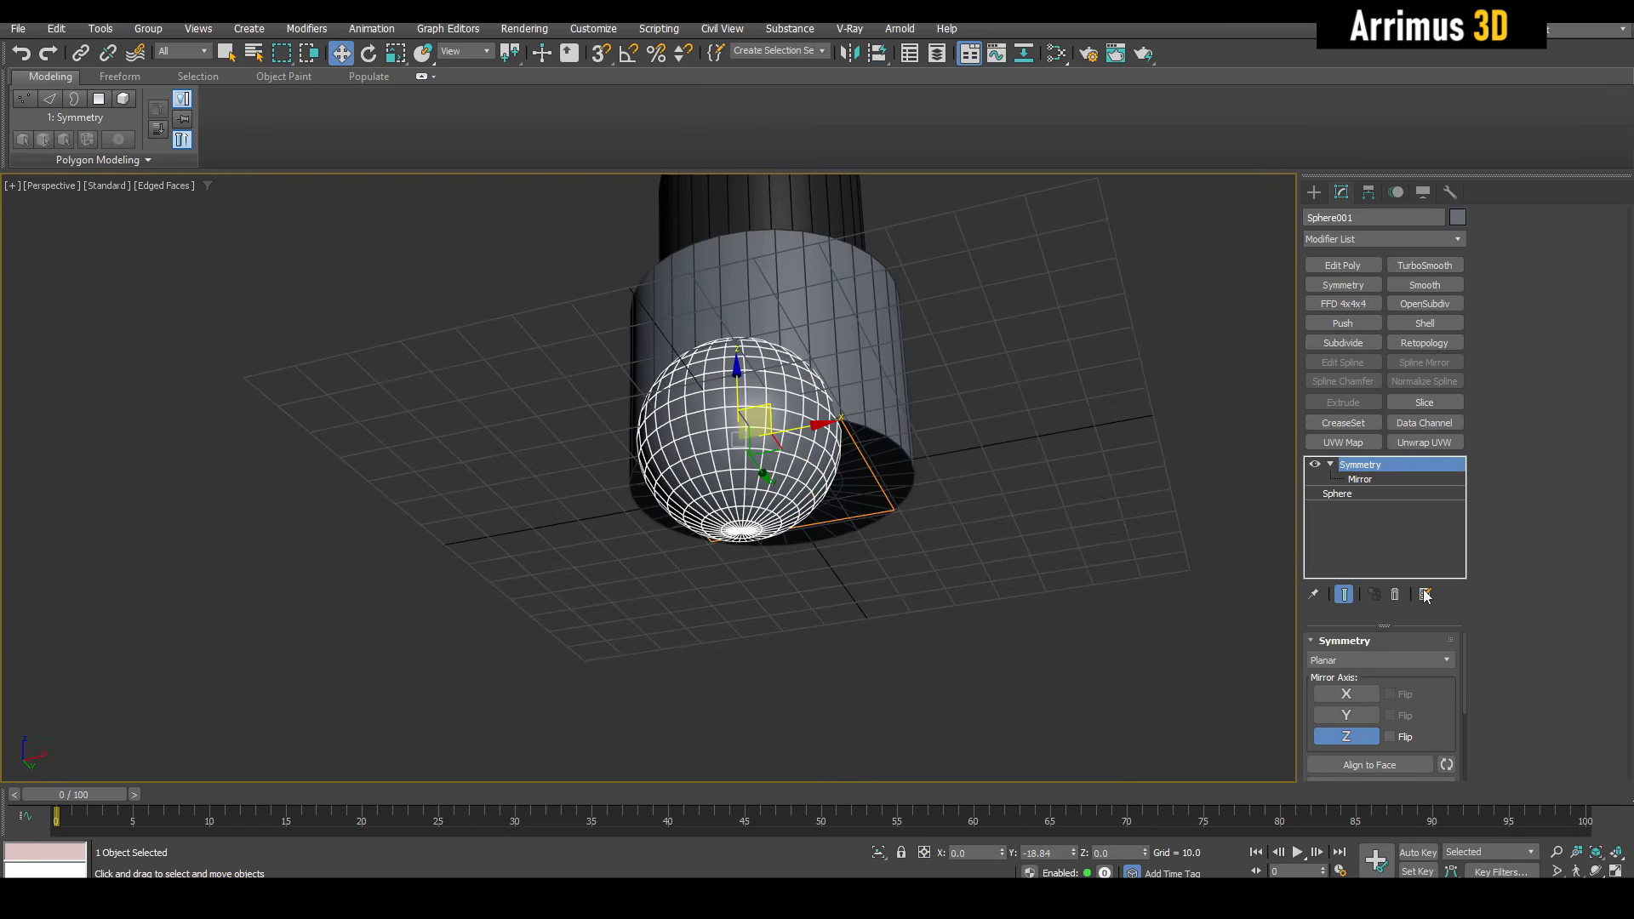
pyautogui.click(1379, 694)
pyautogui.keyDown('alt'); pyautogui.moveTo(1110, 508); pyautogui.dragTo(1115, 626, button='middle'); pyautogui.keyUp('alt')
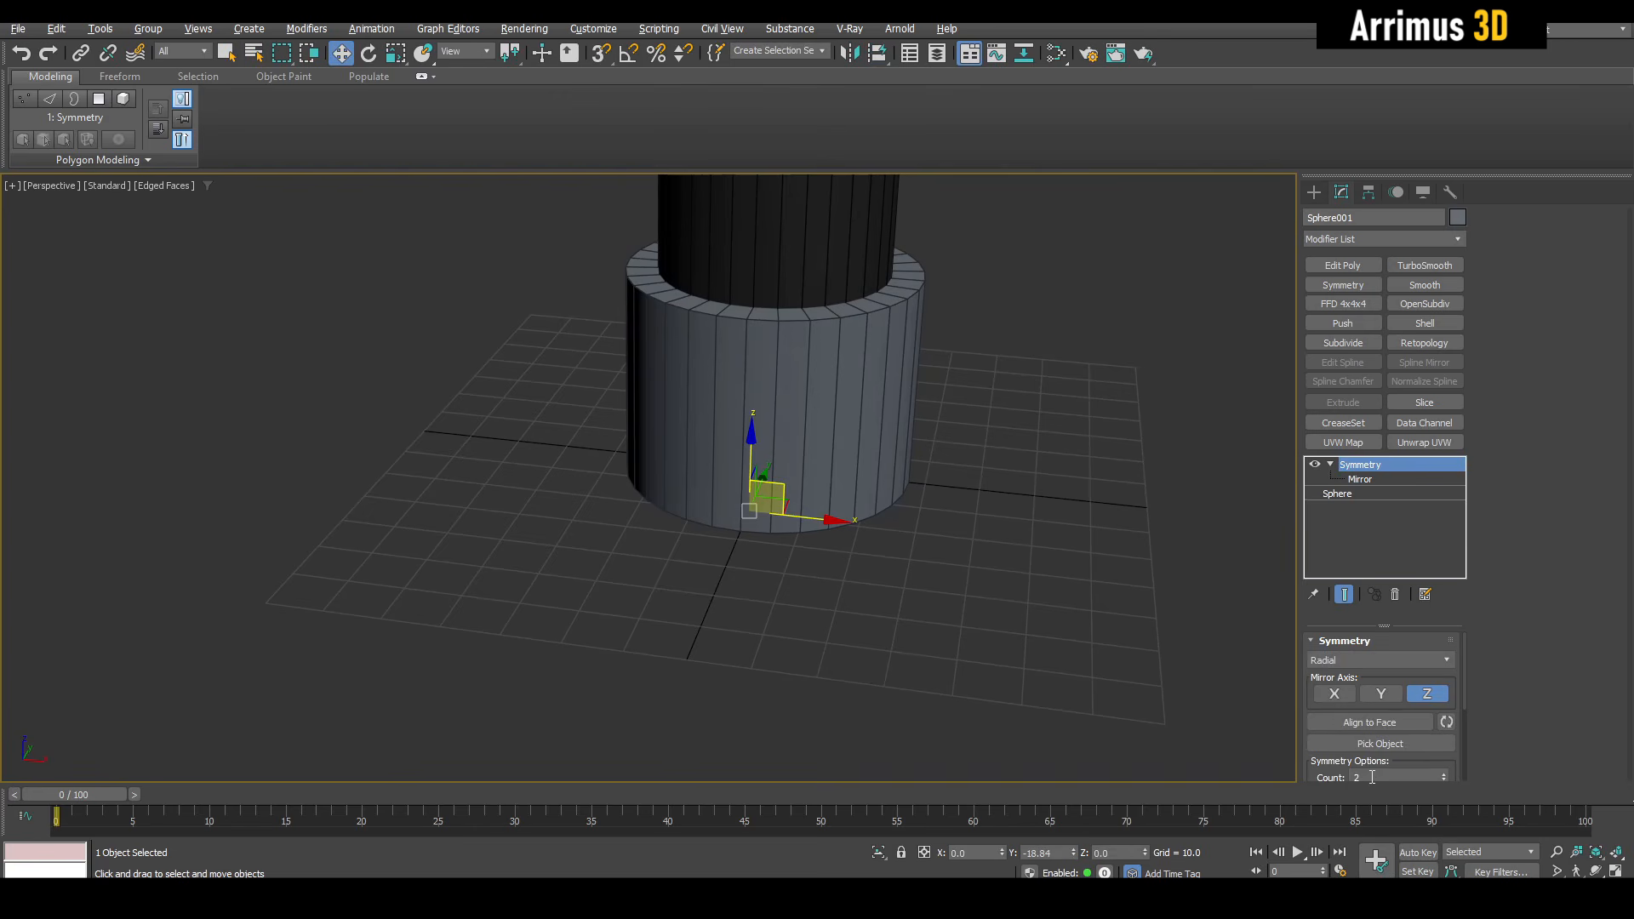
pyautogui.write('4')
# Rotate the symmetry's mirror gizmo about Z with angle snap so the spheres are distributed around the cylinder's base.
pyautogui.moveTo(865, 509); pyautogui.dragTo(850, 554, button='middle')
pyautogui.click(1346, 480)
pyautogui.press('a')
pyautogui.press('e')
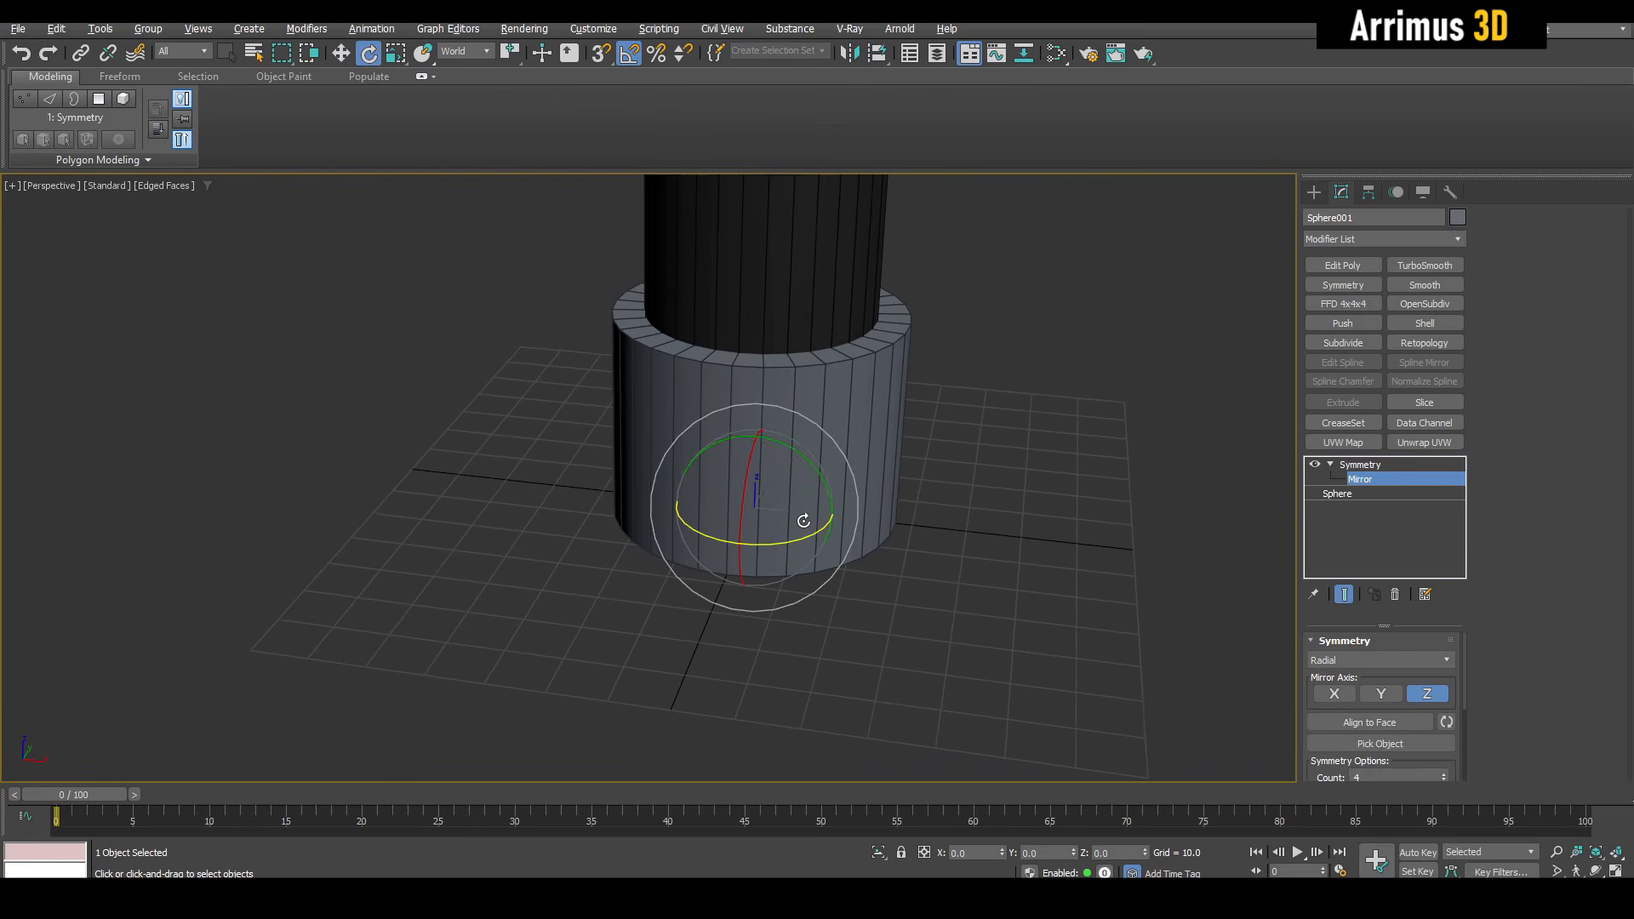
pyautogui.moveTo(761, 539); pyautogui.dragTo(740, 543)
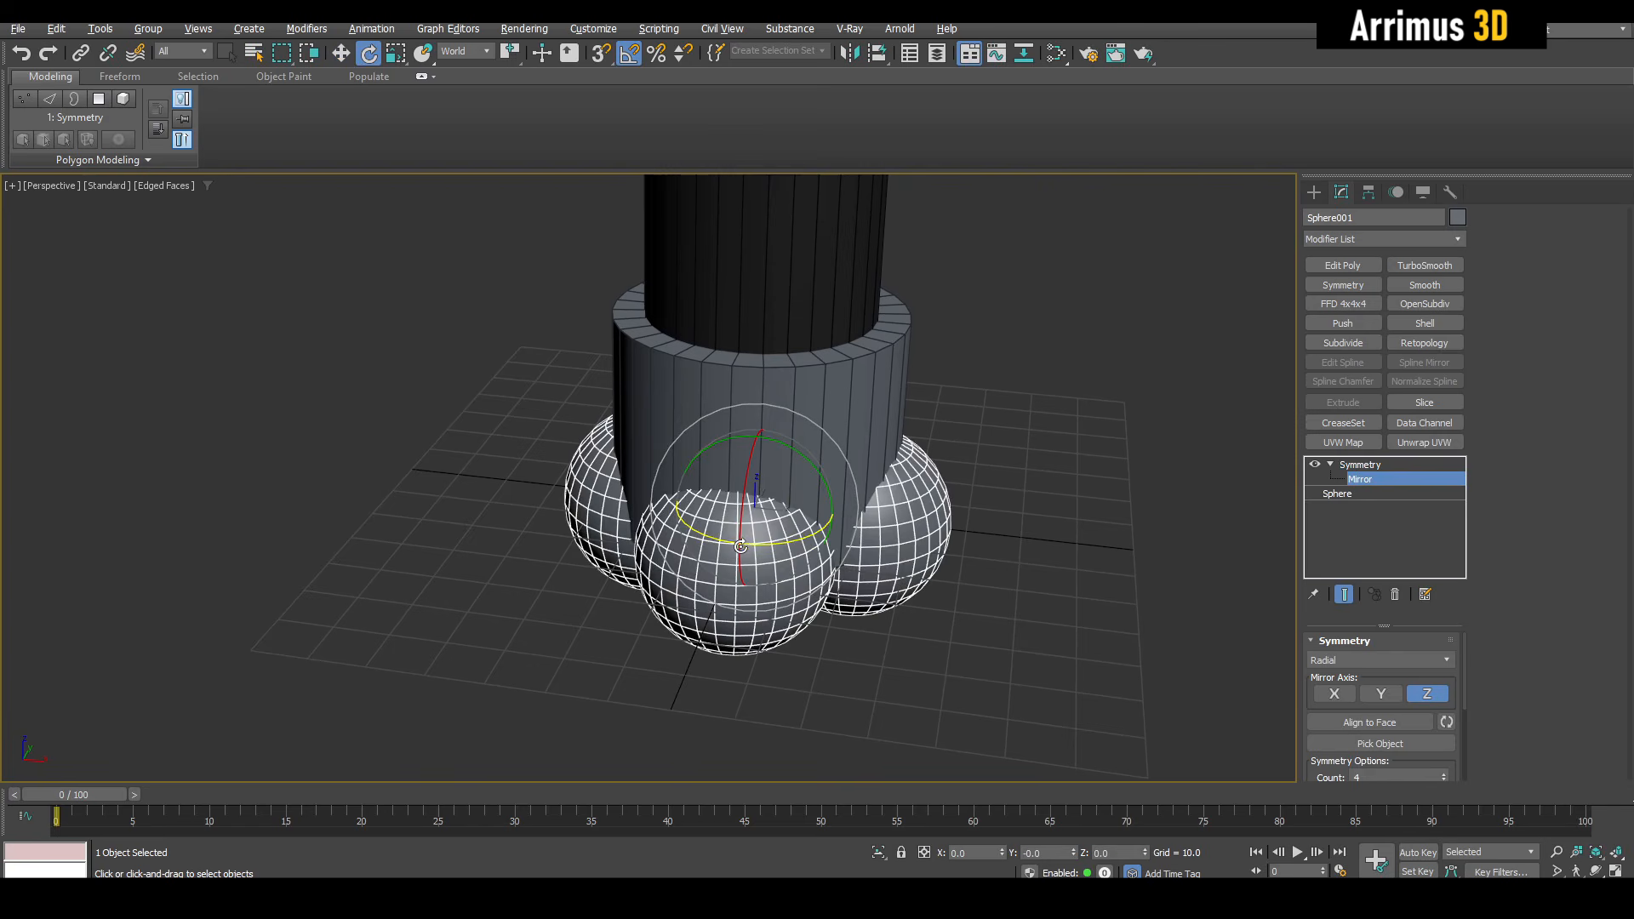
pyautogui.press('q')
pyautogui.click(1360, 465)
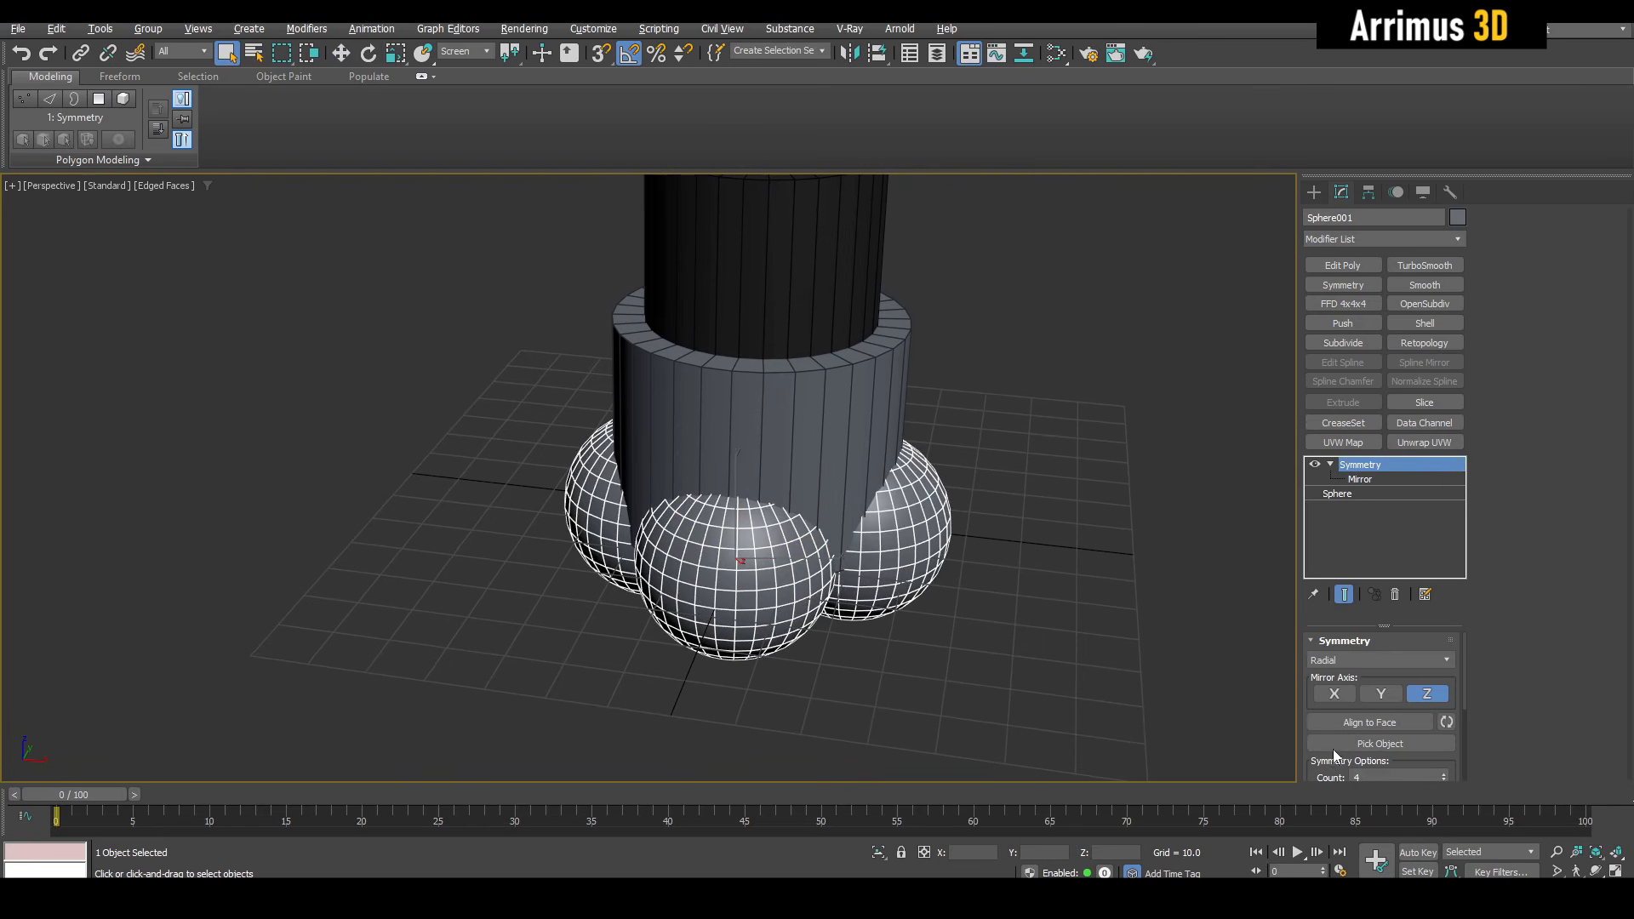
pyautogui.scroll(-3, 1323, 705)
pyautogui.click(1345, 706)
# Try adjusting the base sphere's radius beneath the radial Symmetry modifier.
pyautogui.moveTo(1117, 579)
pyautogui.keyDown('alt'); pyautogui.mouseDown(button='middle')
pyautogui.moveTo(1112, 711)
pyautogui.moveTo(1065, 558)
pyautogui.moveTo(934, 509)
pyautogui.moveTo(924, 464)
pyautogui.moveTo(894, 496)
pyautogui.mouseUp(button='middle'); pyautogui.keyUp('alt')
pyautogui.press('F4')
pyautogui.press('F4')
pyautogui.scroll(2, 894, 496)
pyautogui.click(1368, 493)
pyautogui.moveTo(1027, 471); pyautogui.dragTo(1114, 445, button='middle')
pyautogui.click(1343, 594)
pyautogui.click(1343, 594)
pyautogui.moveTo(1428, 667)
pyautogui.mouseDown()
pyautogui.moveTo(1434, 691)
pyautogui.moveTo(1420, 686)
pyautogui.mouseUp()
pyautogui.press('F4')
pyautogui.press('F4')
pyautogui.rightClick(1419, 686)
# Using an Edit Poly beneath Symmetry, stretch all sphere vertices along Z into tall ellipsoids and raise them to about Z 3.6.
pyautogui.press('1')
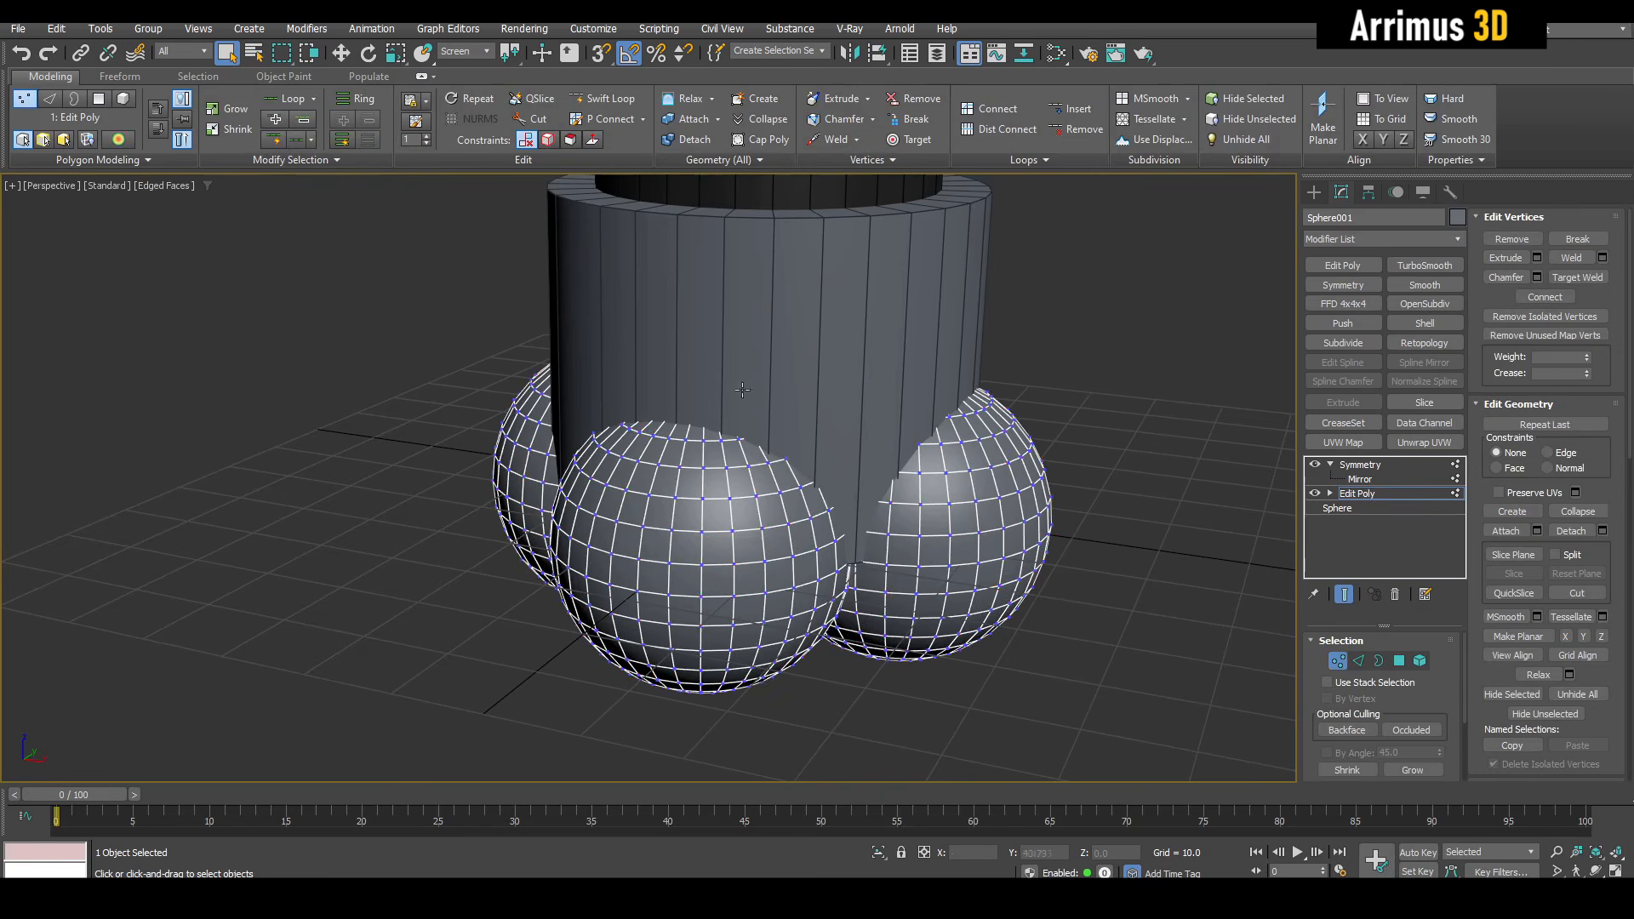
pyautogui.moveTo(715, 459); pyautogui.dragTo(702, 357)
pyautogui.press('w')
pyautogui.press('F4')
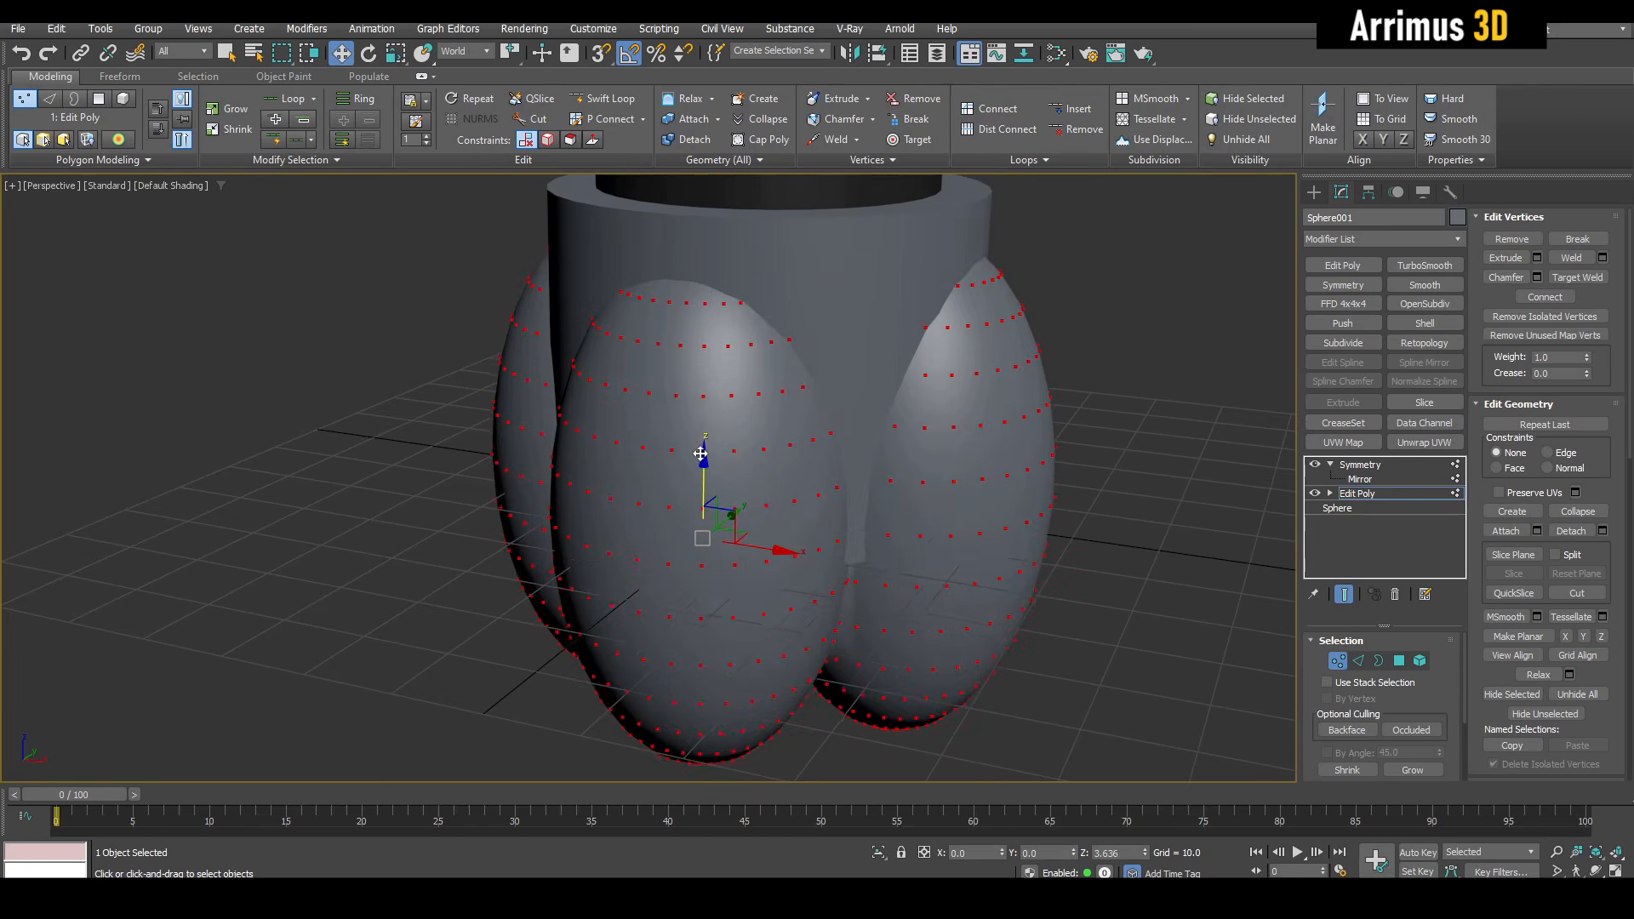
pyautogui.press('F4')
pyautogui.press('1')
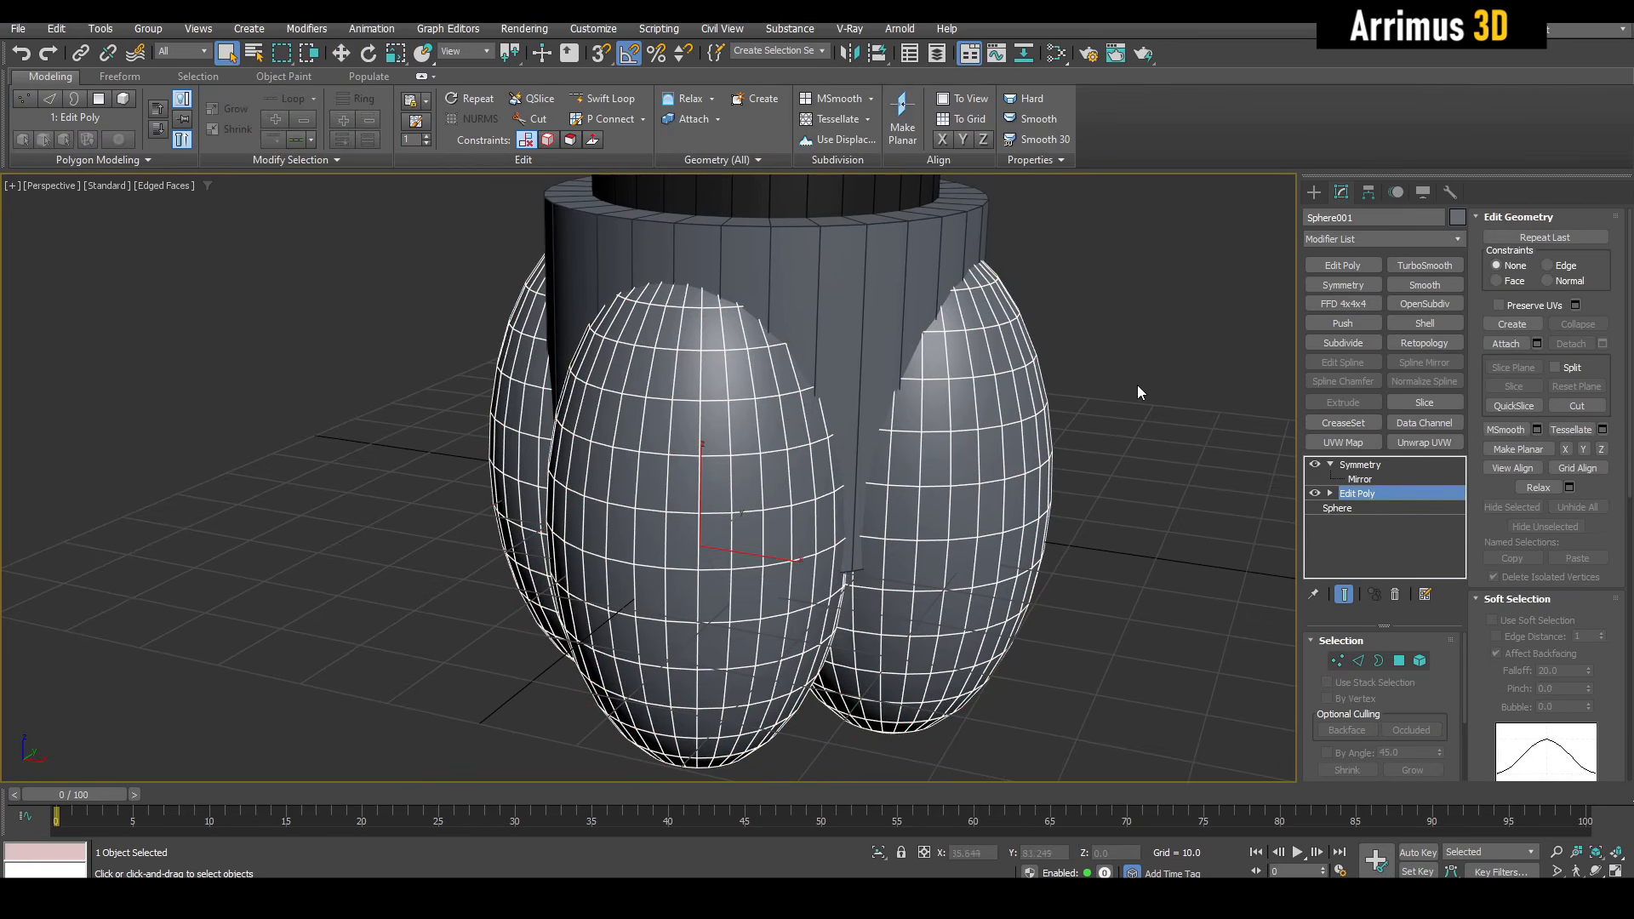
# Add Edit Poly to the lower collar cylinder and chamfer its outer top rim edge loop.
pyautogui.click(1139, 391)
pyautogui.moveTo(879, 457)
pyautogui.keyDown('alt'); pyautogui.mouseDown(button='middle')
pyautogui.moveTo(928, 455)
pyautogui.moveTo(894, 458)
pyautogui.mouseUp(button='middle'); pyautogui.keyUp('alt')
pyautogui.click(858, 330)
pyautogui.scroll(2, 858, 330)
pyautogui.moveTo(857, 330); pyautogui.dragTo(901, 437, button='middle')
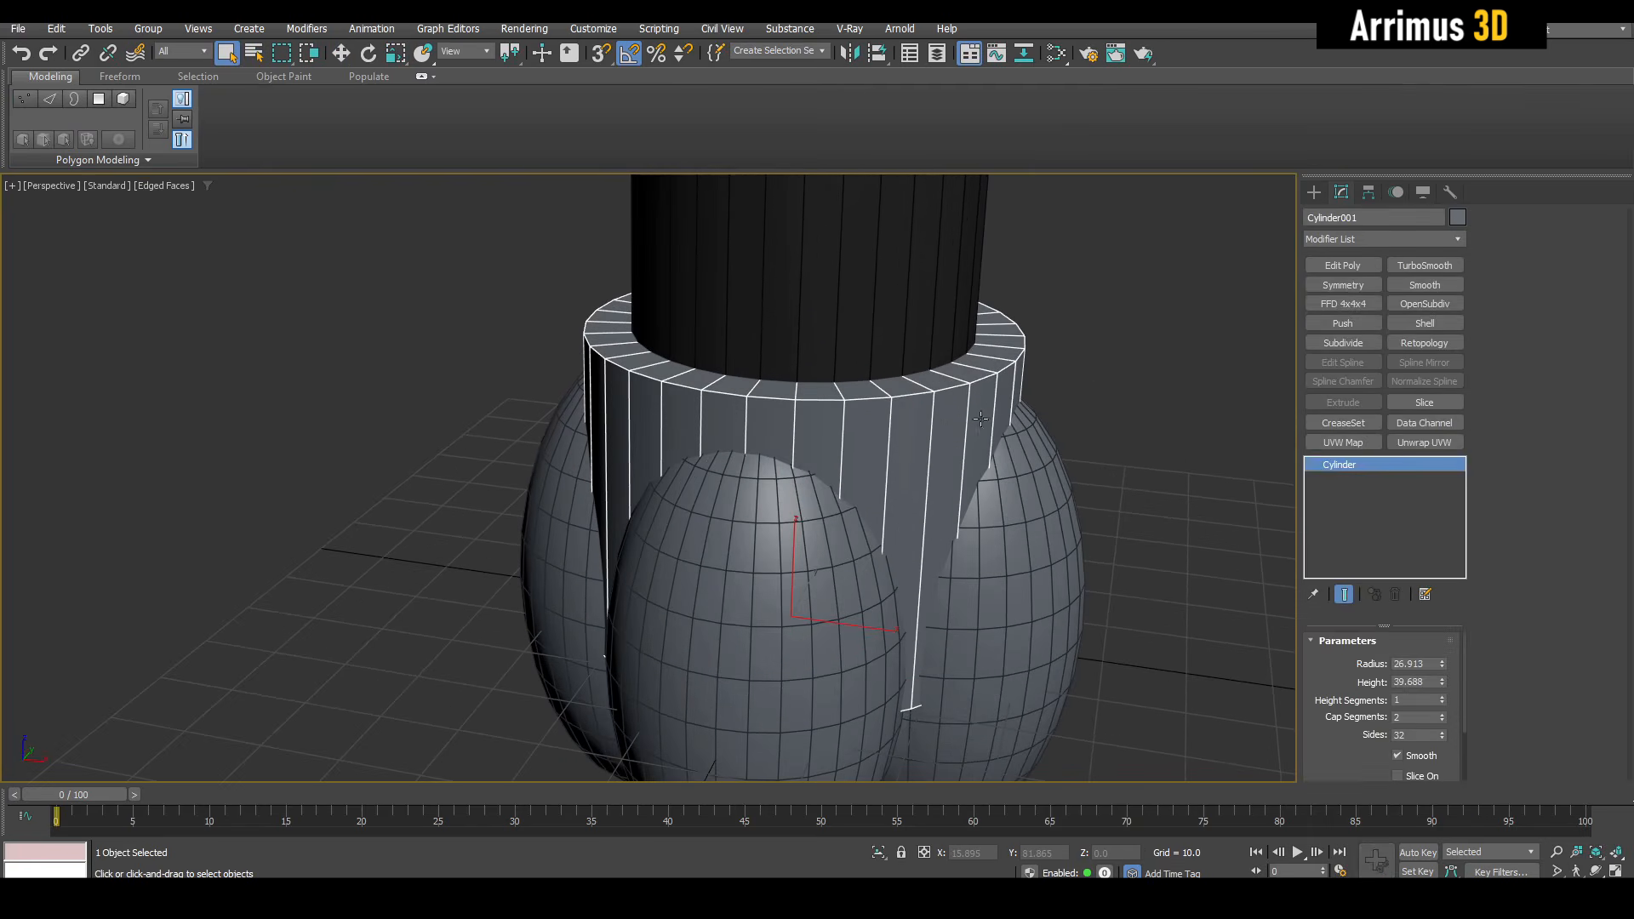
pyautogui.click(1342, 264)
pyautogui.press('2')
pyautogui.doubleClick(950, 387)
pyautogui.scroll(2, 951, 384)
pyautogui.hotkey('ctrl', 'shift', 'c')
pyautogui.moveTo(951, 389); pyautogui.dragTo(948, 369)
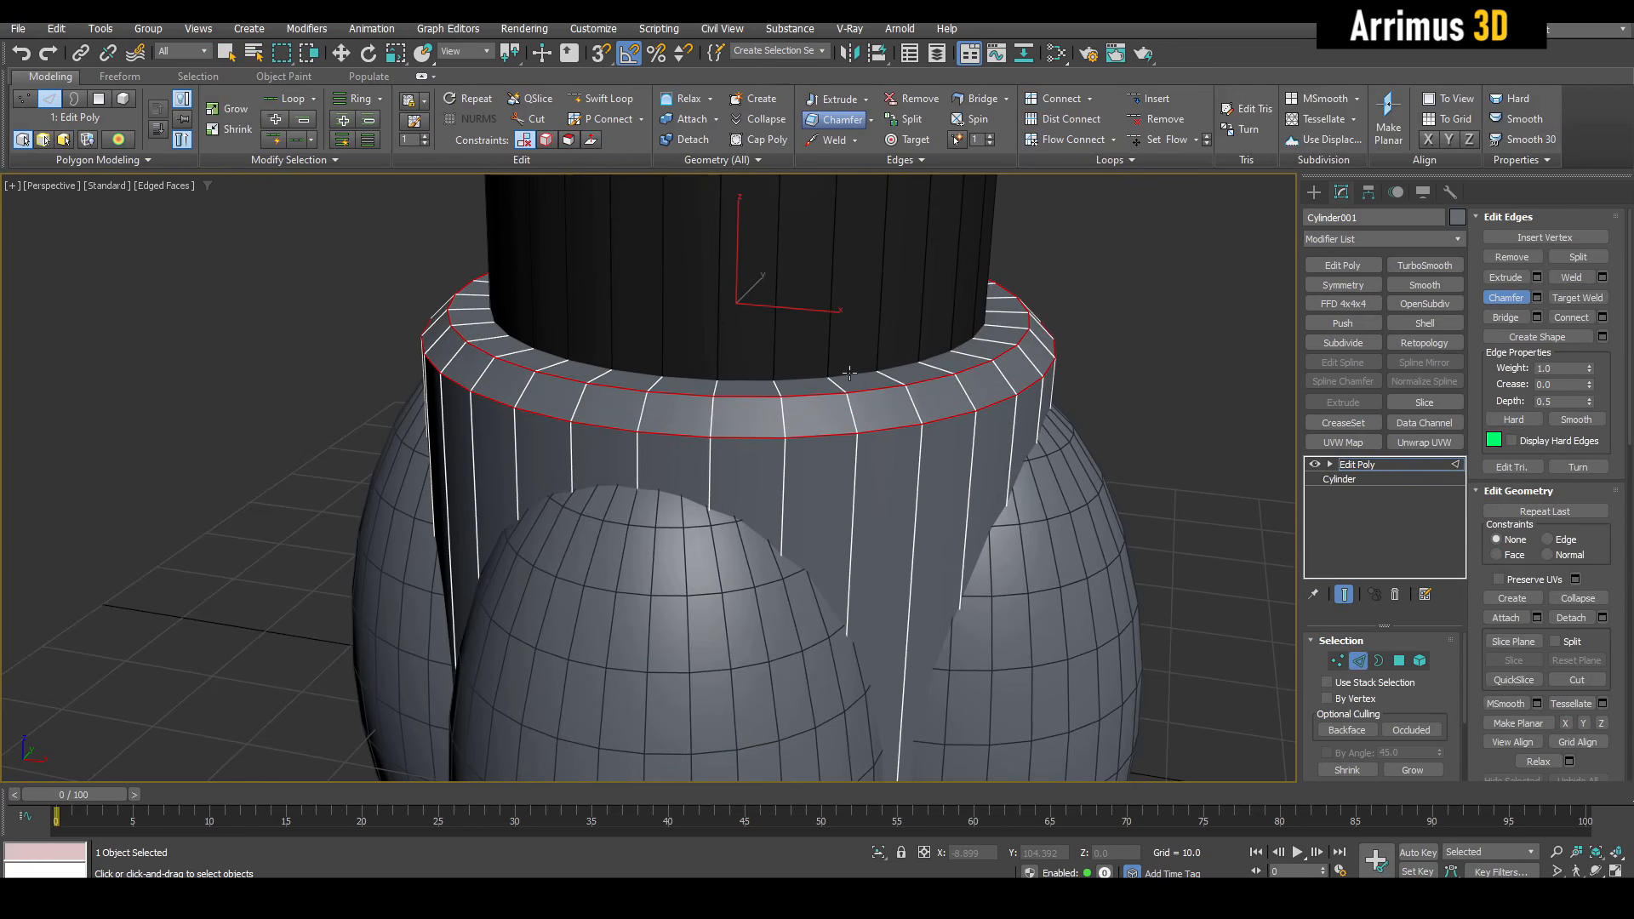
pyautogui.scroll(-4, 849, 373)
pyautogui.press('2')
pyautogui.moveTo(938, 510); pyautogui.dragTo(949, 430, button='middle')
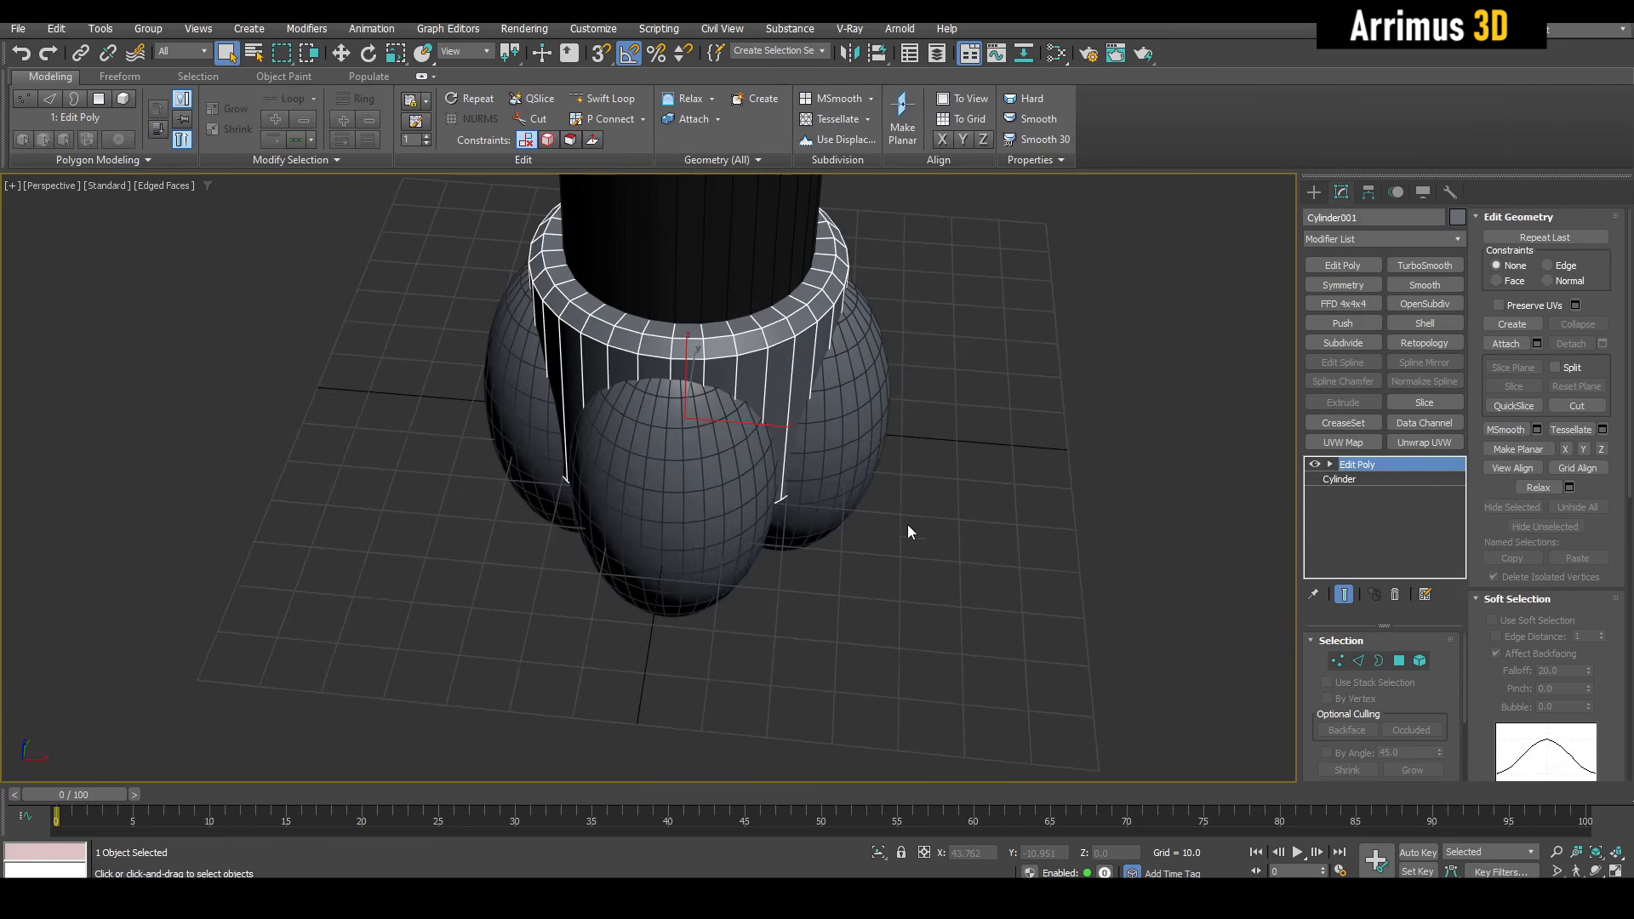
pyautogui.press('b')
pyautogui.moveTo(899, 578); pyautogui.dragTo(946, 758)
pyautogui.click(956, 522)
pyautogui.rightClick(955, 522)
pyautogui.moveTo(770, 464); pyautogui.dragTo(715, 408, button='middle')
pyautogui.click(757, 372)
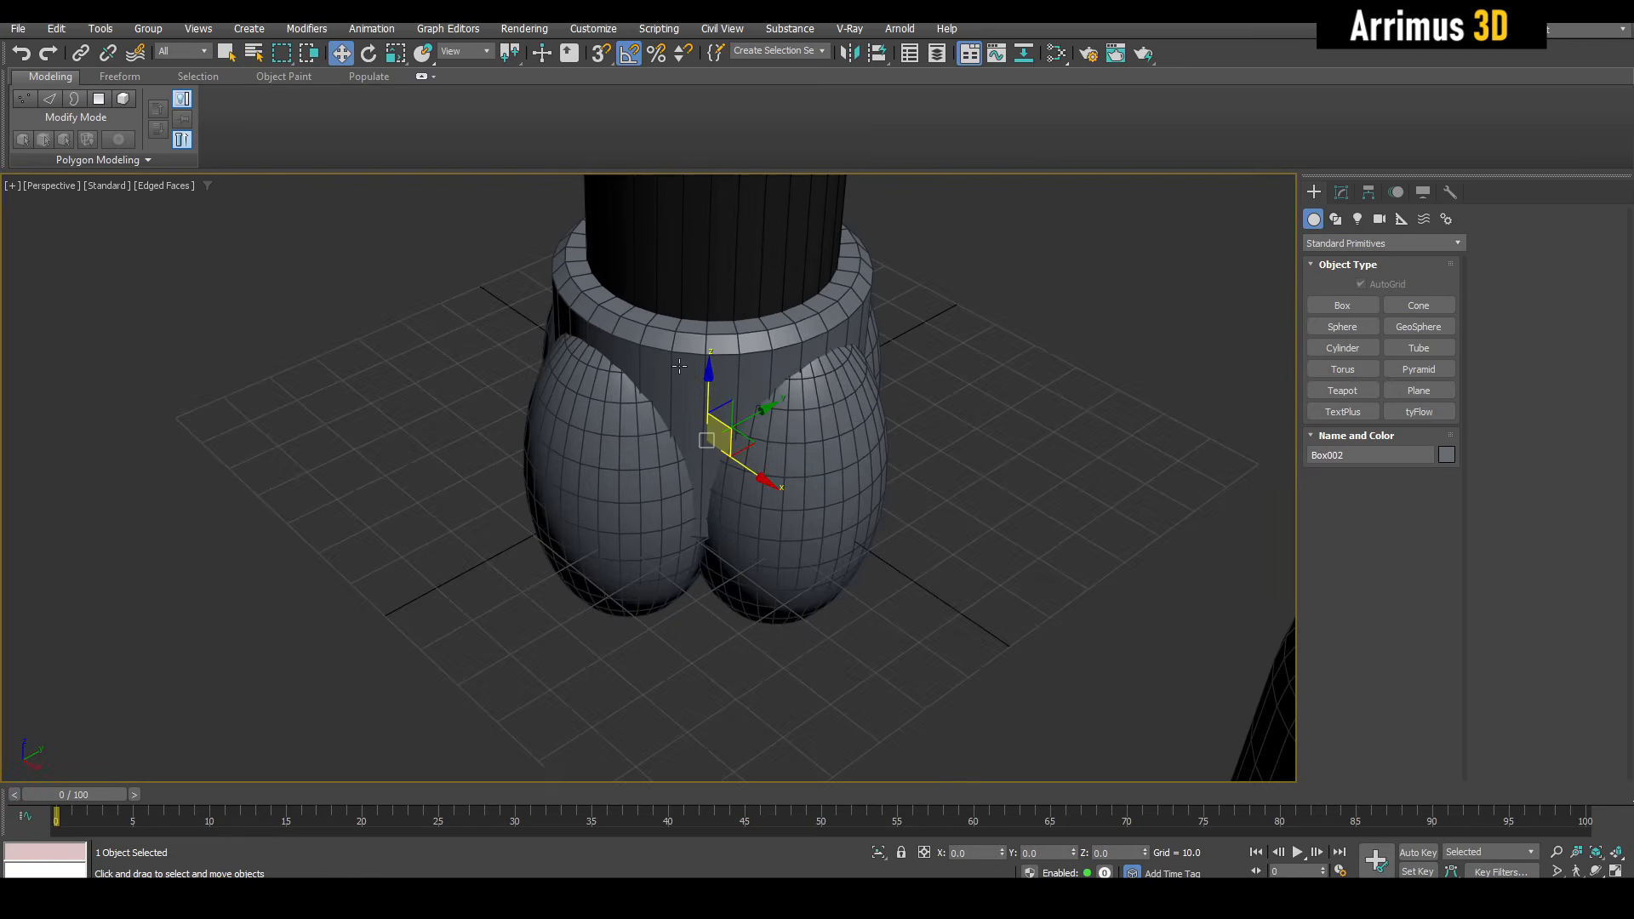
pyautogui.press('e')
pyautogui.press('1')
pyautogui.scroll(5, 733, 502)
pyautogui.scroll(-2, 771, 417)
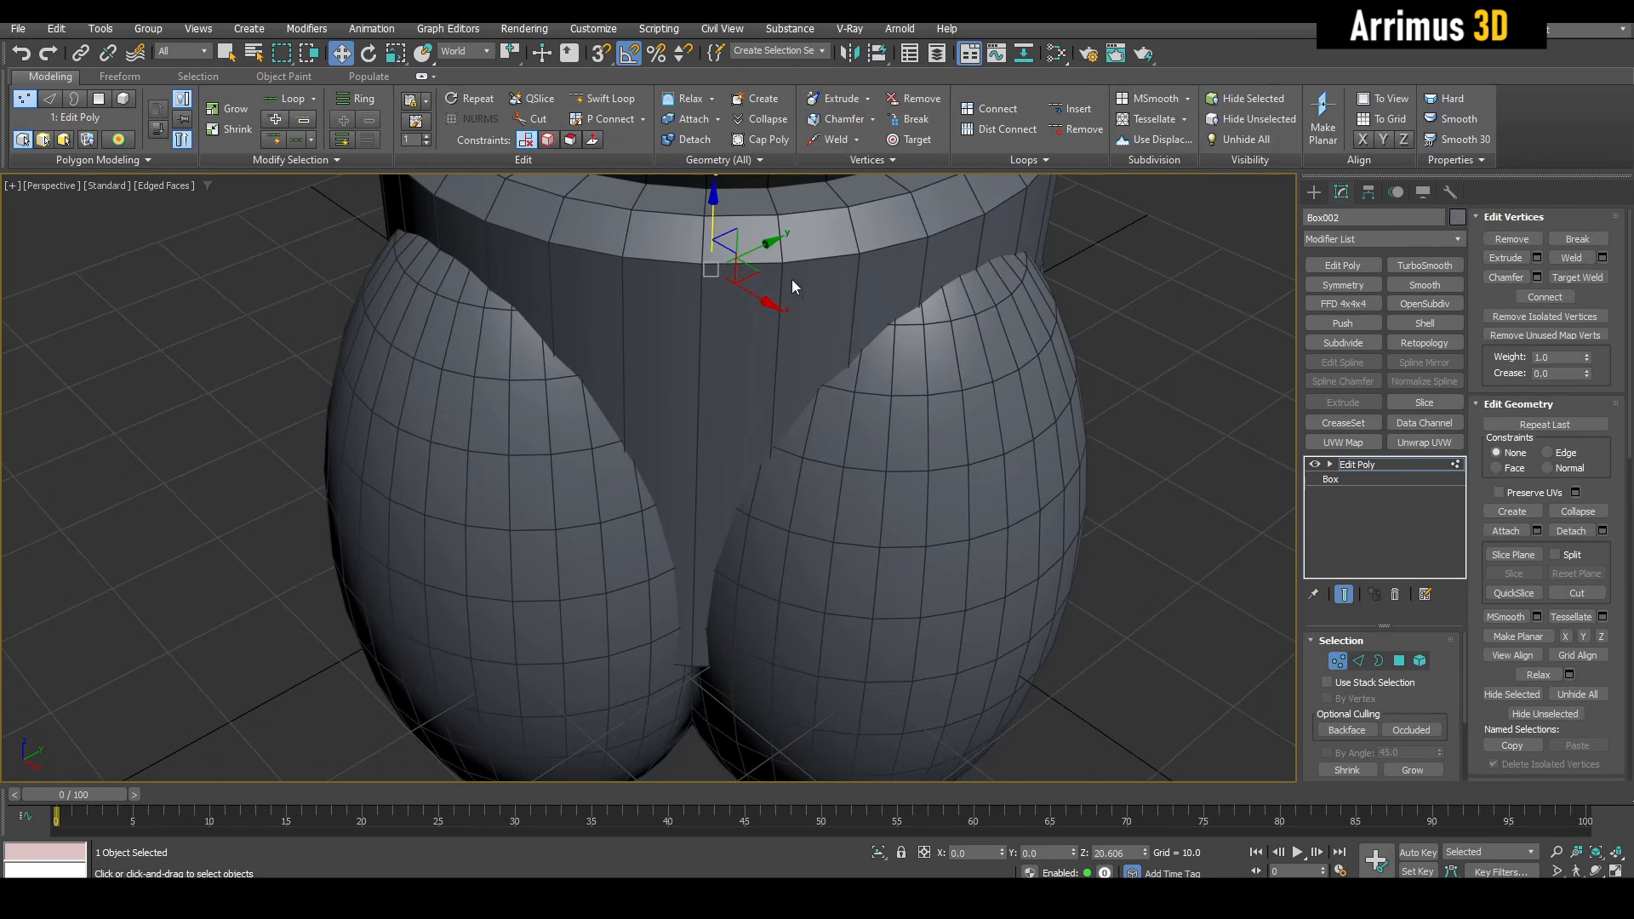
pyautogui.scroll(-3, 763, 243)
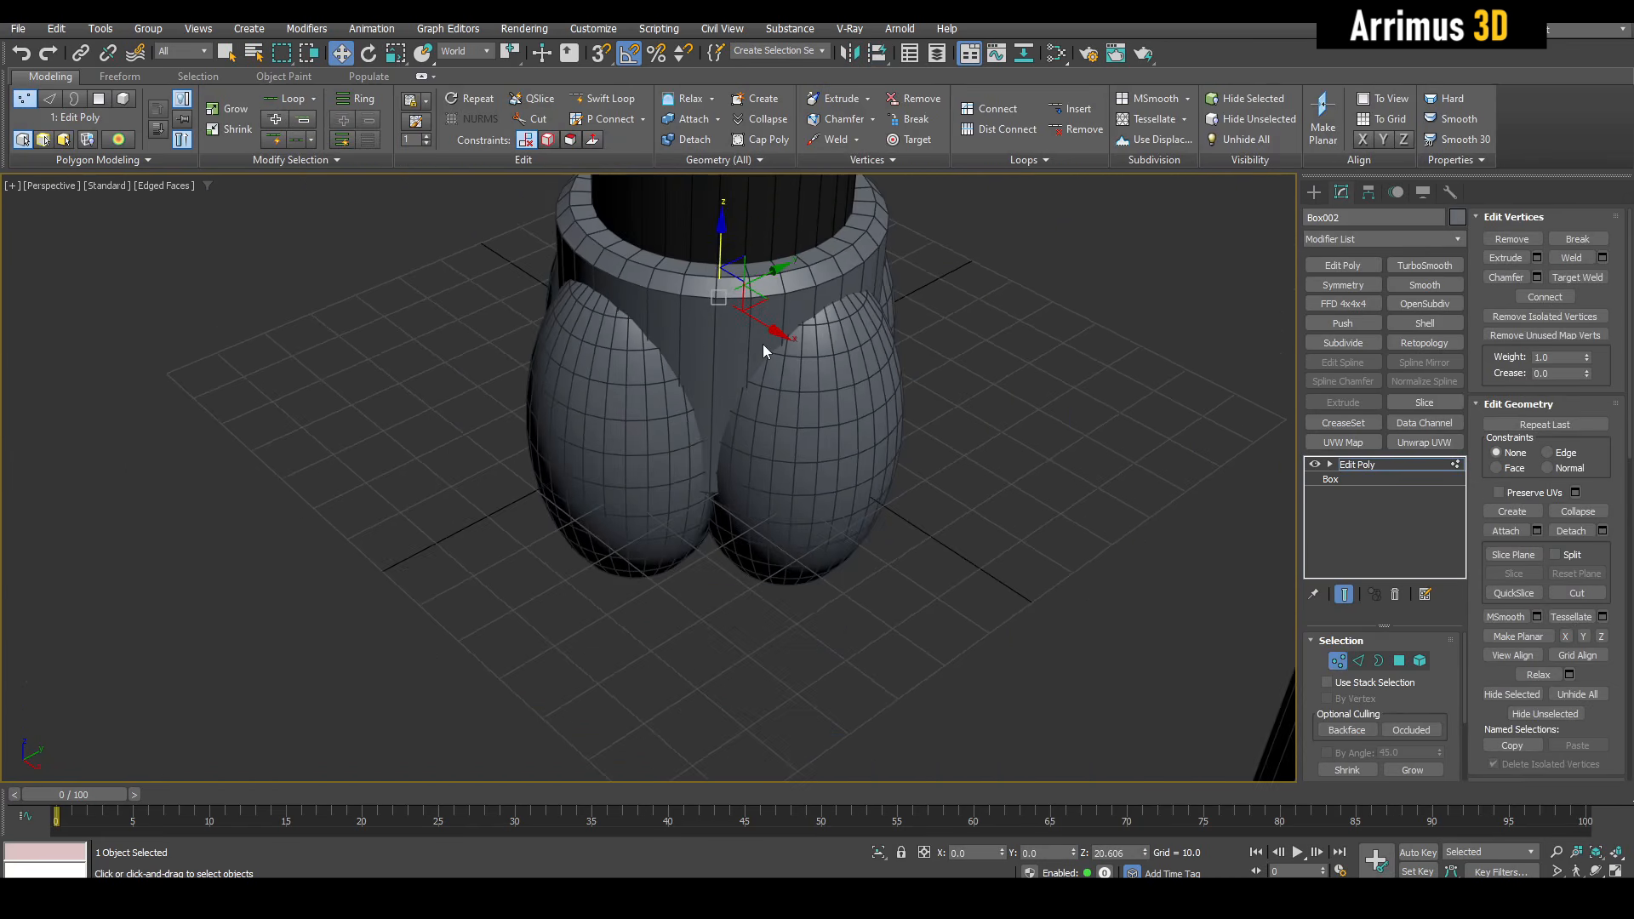
pyautogui.click(1372, 467)
pyautogui.rightClick(1371, 467)
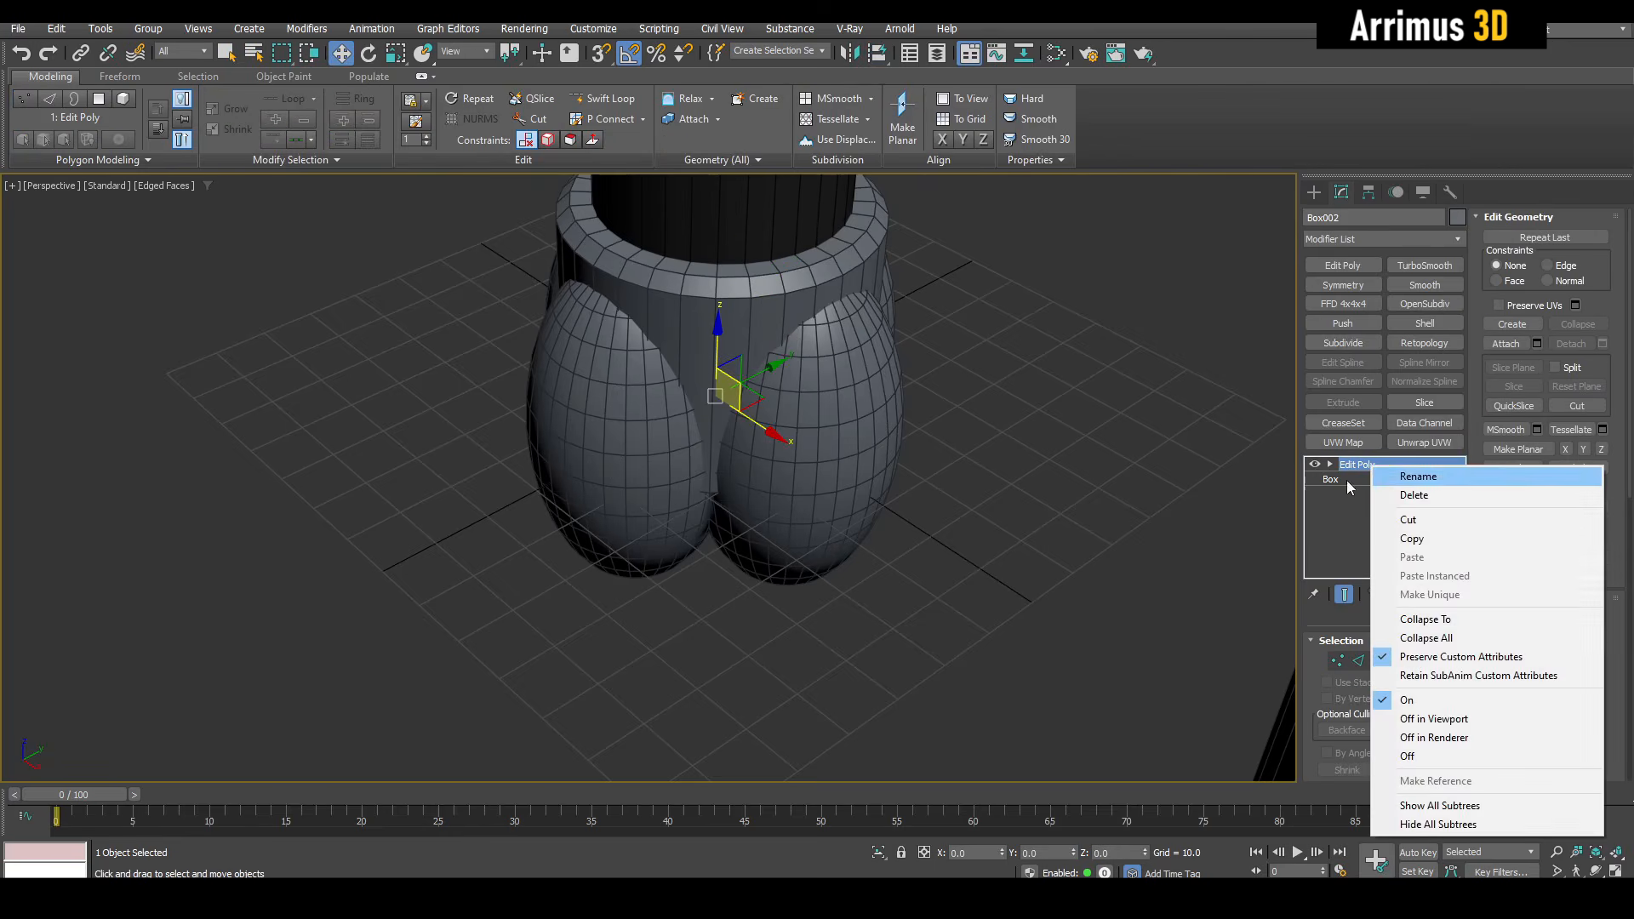
pyautogui.click(1111, 466)
pyautogui.hotkey('ctrl', 'z')
pyautogui.click(989, 466)
# Create a box about 75.8 long, 8.4 wide and 34.9 high, and quick-align it to the ellipsoid object.
pyautogui.keyDown('alt'); pyautogui.moveTo(988, 467); pyautogui.dragTo(905, 507, button='middle'); pyautogui.keyUp('alt')
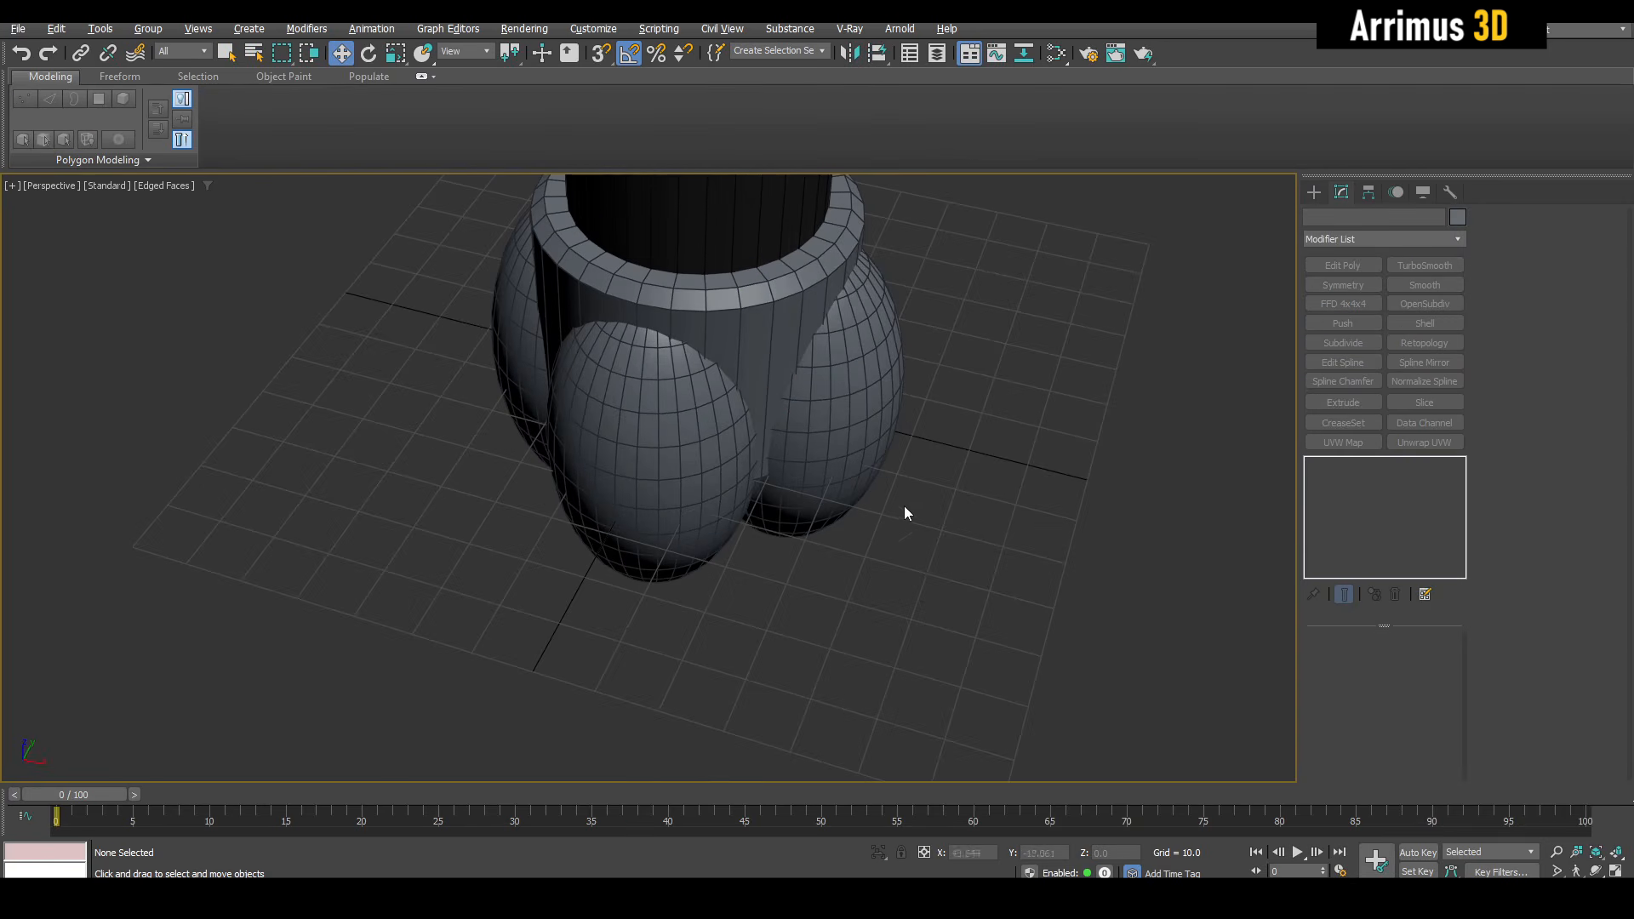
pyautogui.moveTo(967, 407)
pyautogui.mouseDown()
pyautogui.moveTo(1029, 663)
pyautogui.moveTo(937, 748)
pyautogui.moveTo(893, 748)
pyautogui.mouseUp()
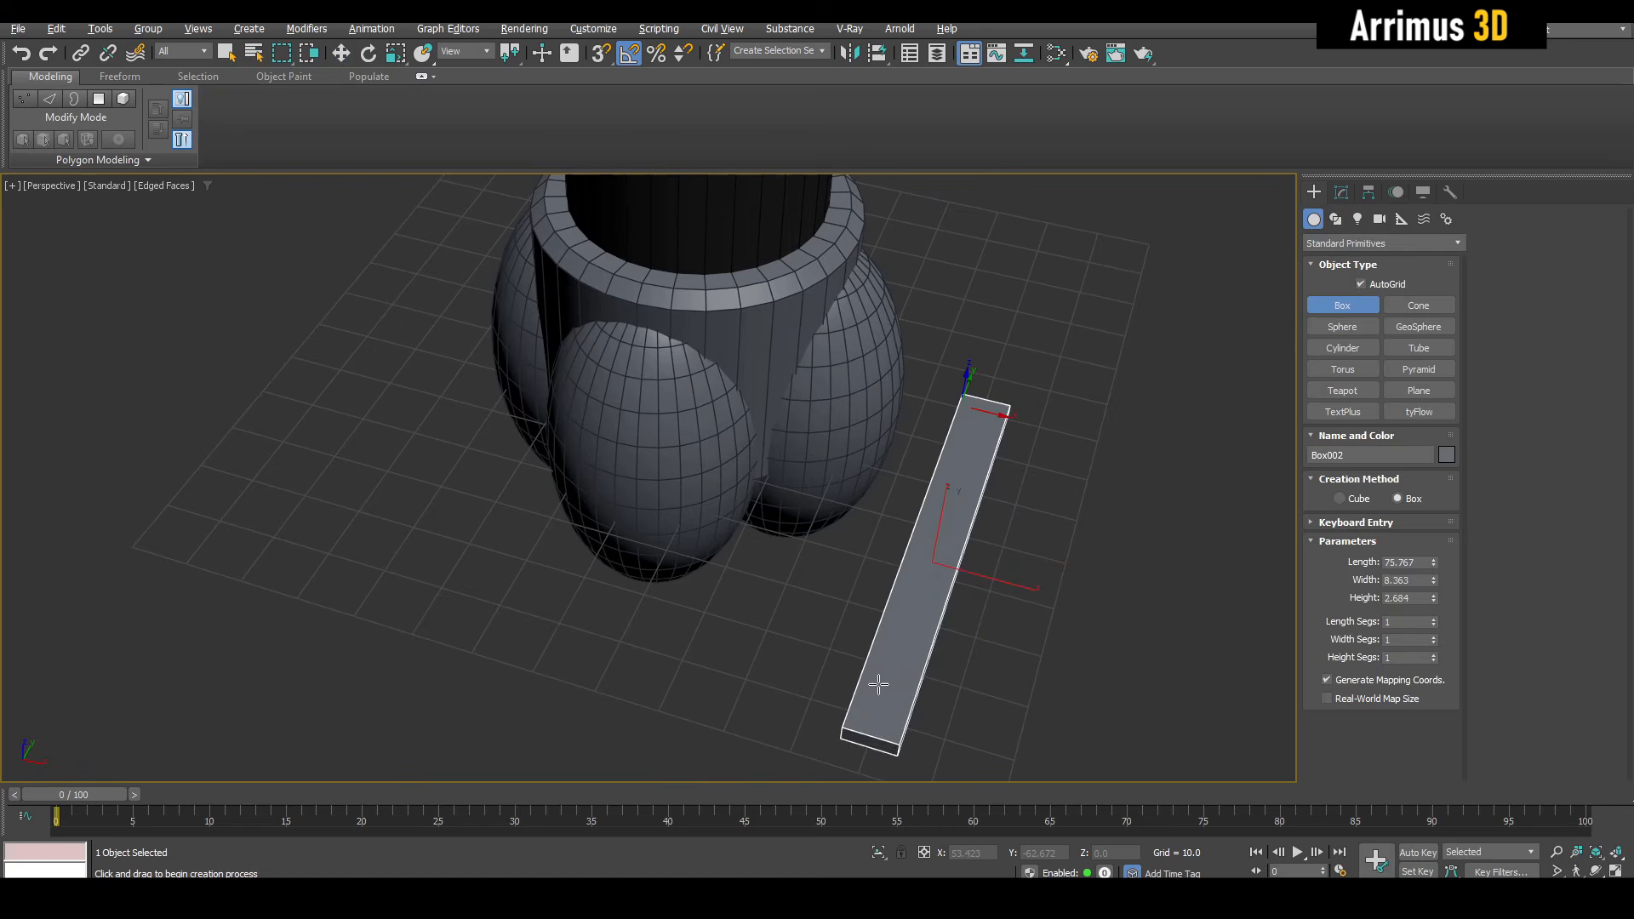
pyautogui.click(853, 558)
pyautogui.rightClick(853, 558)
pyautogui.keyDown('alt'); pyautogui.moveTo(733, 475); pyautogui.dragTo(697, 471, button='middle'); pyautogui.keyUp('alt')
pyautogui.hotkey('shift', 'a')
pyautogui.click(686, 457)
pyautogui.press('q')
# Copy the ellipsoids' radial Symmetry modifier onto the new box so it repeats as four fins.
pyautogui.click(733, 479)
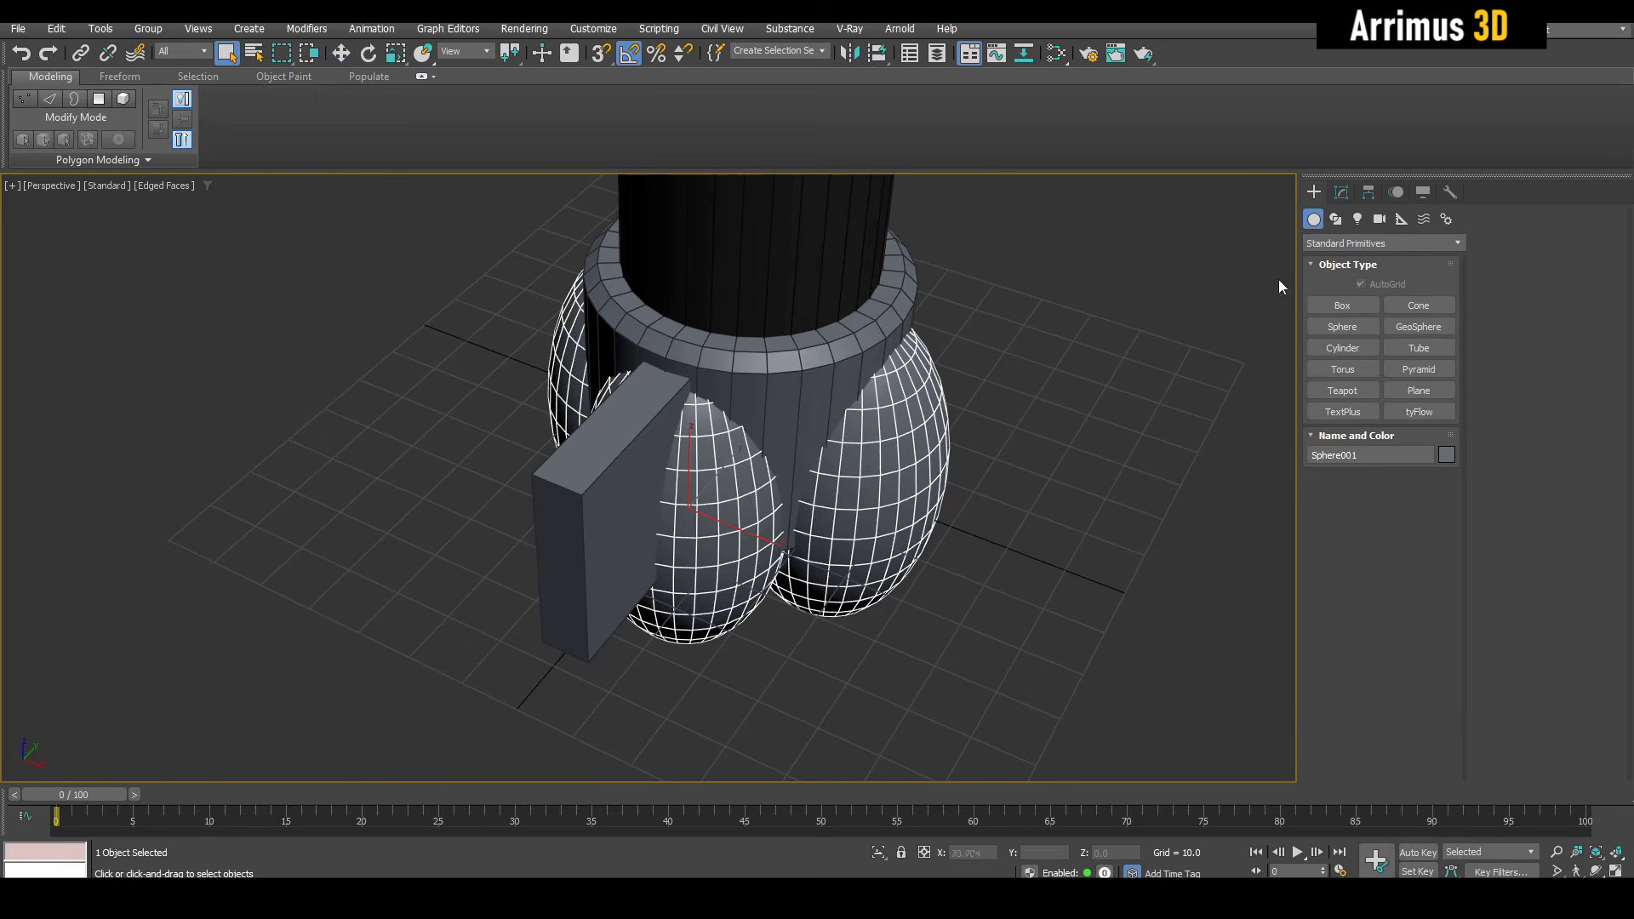
pyautogui.click(1341, 193)
pyautogui.rightClick(1374, 464)
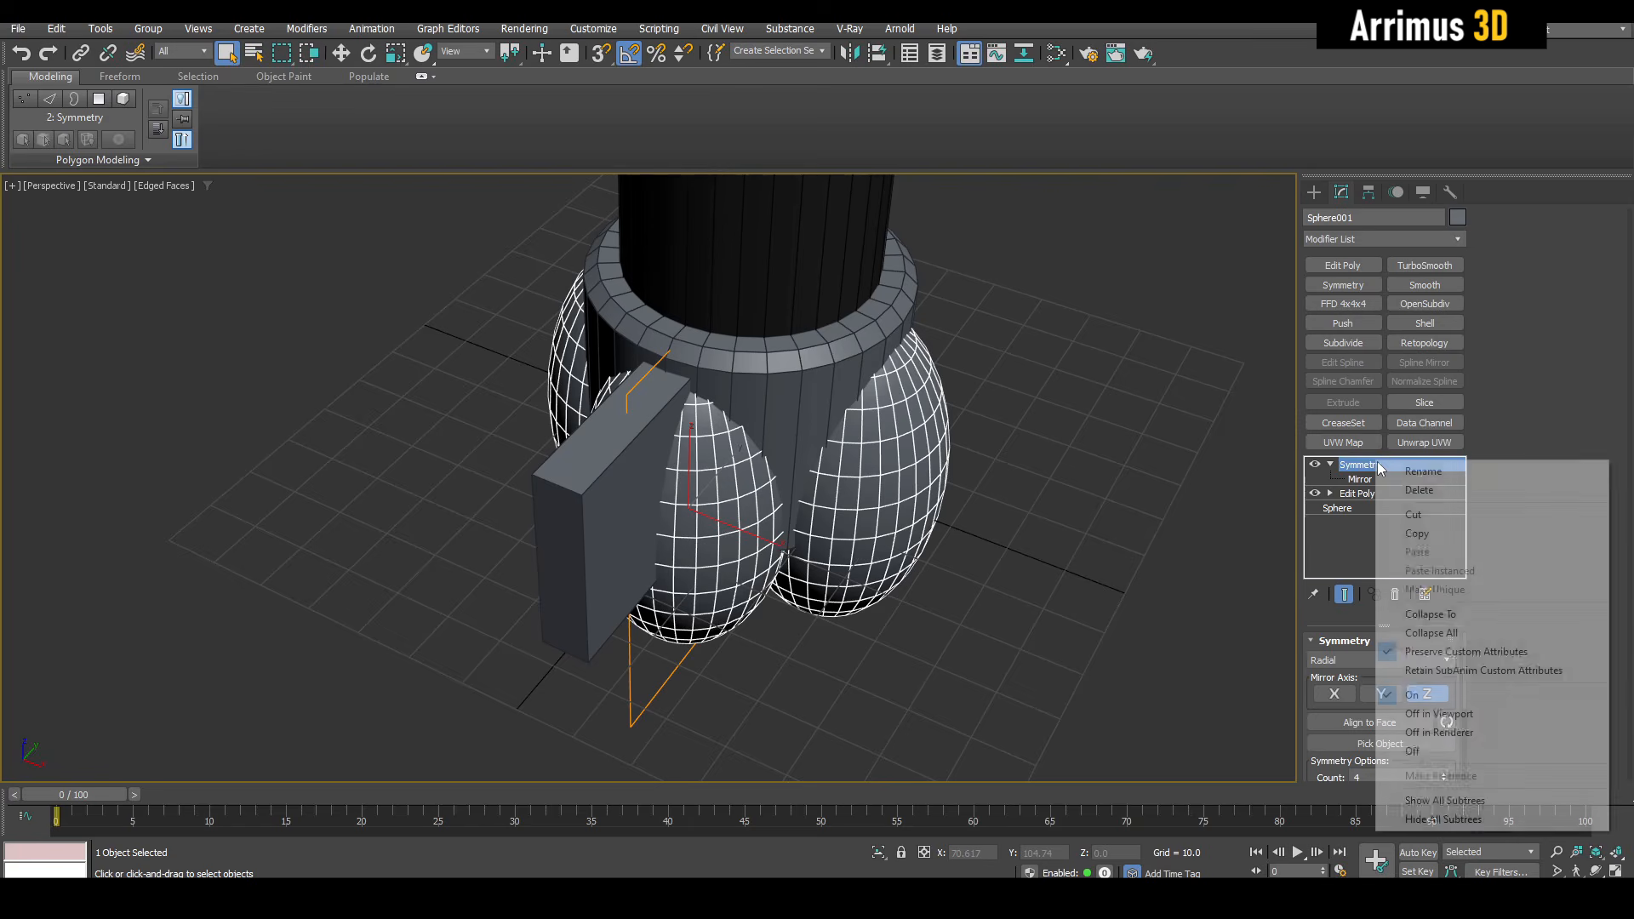
pyautogui.click(1423, 532)
pyautogui.click(587, 528)
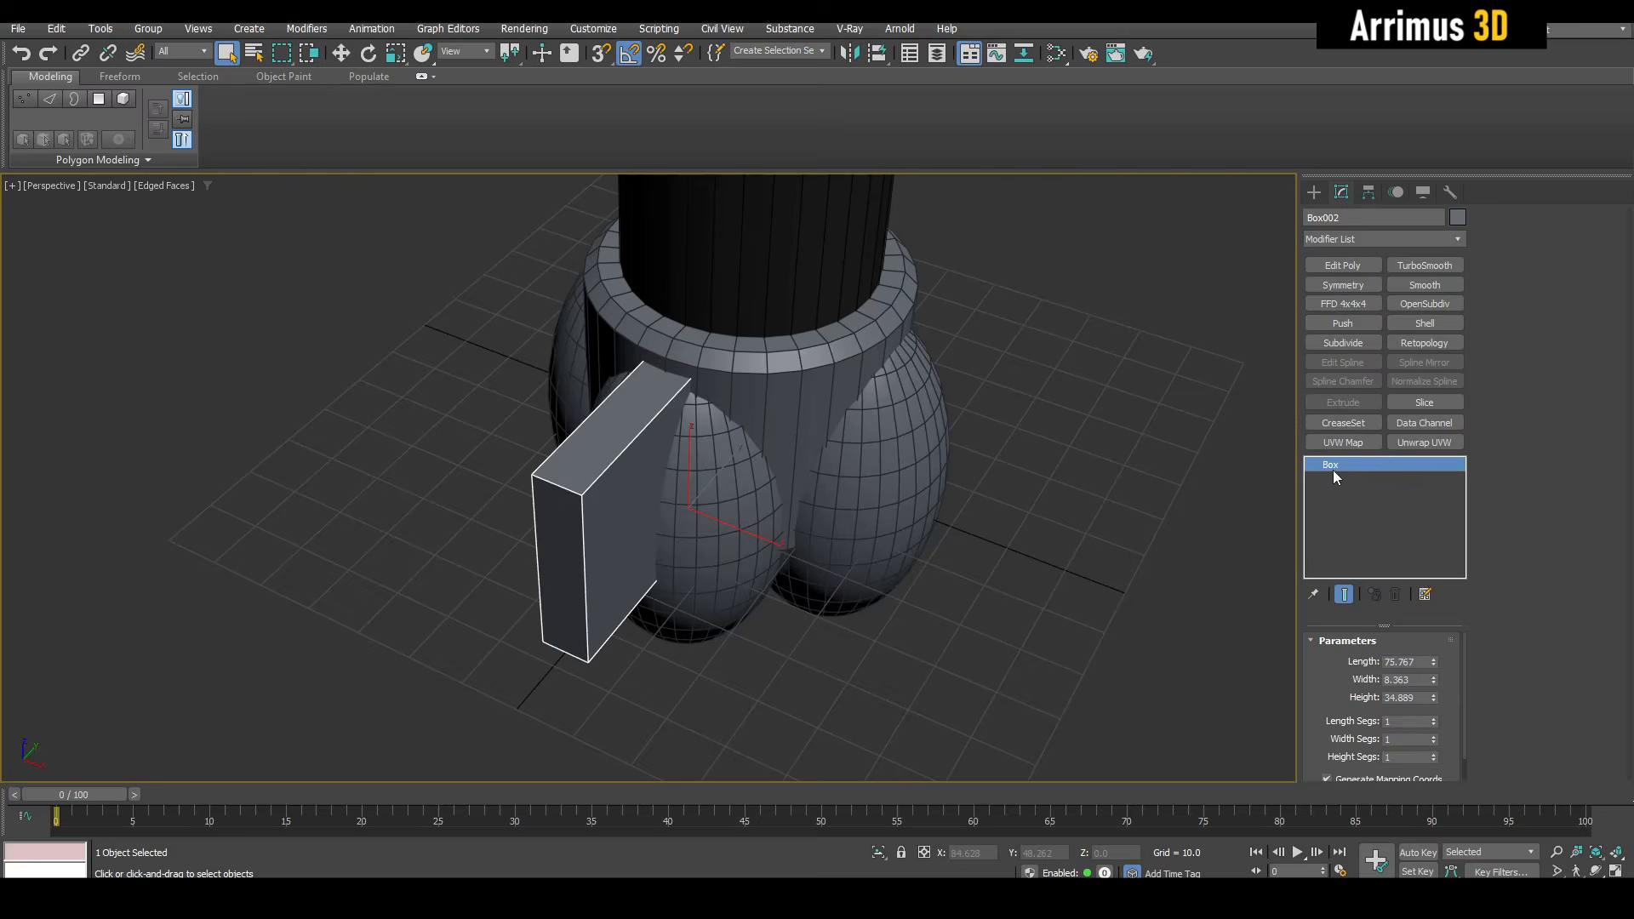
pyautogui.click(1332, 470)
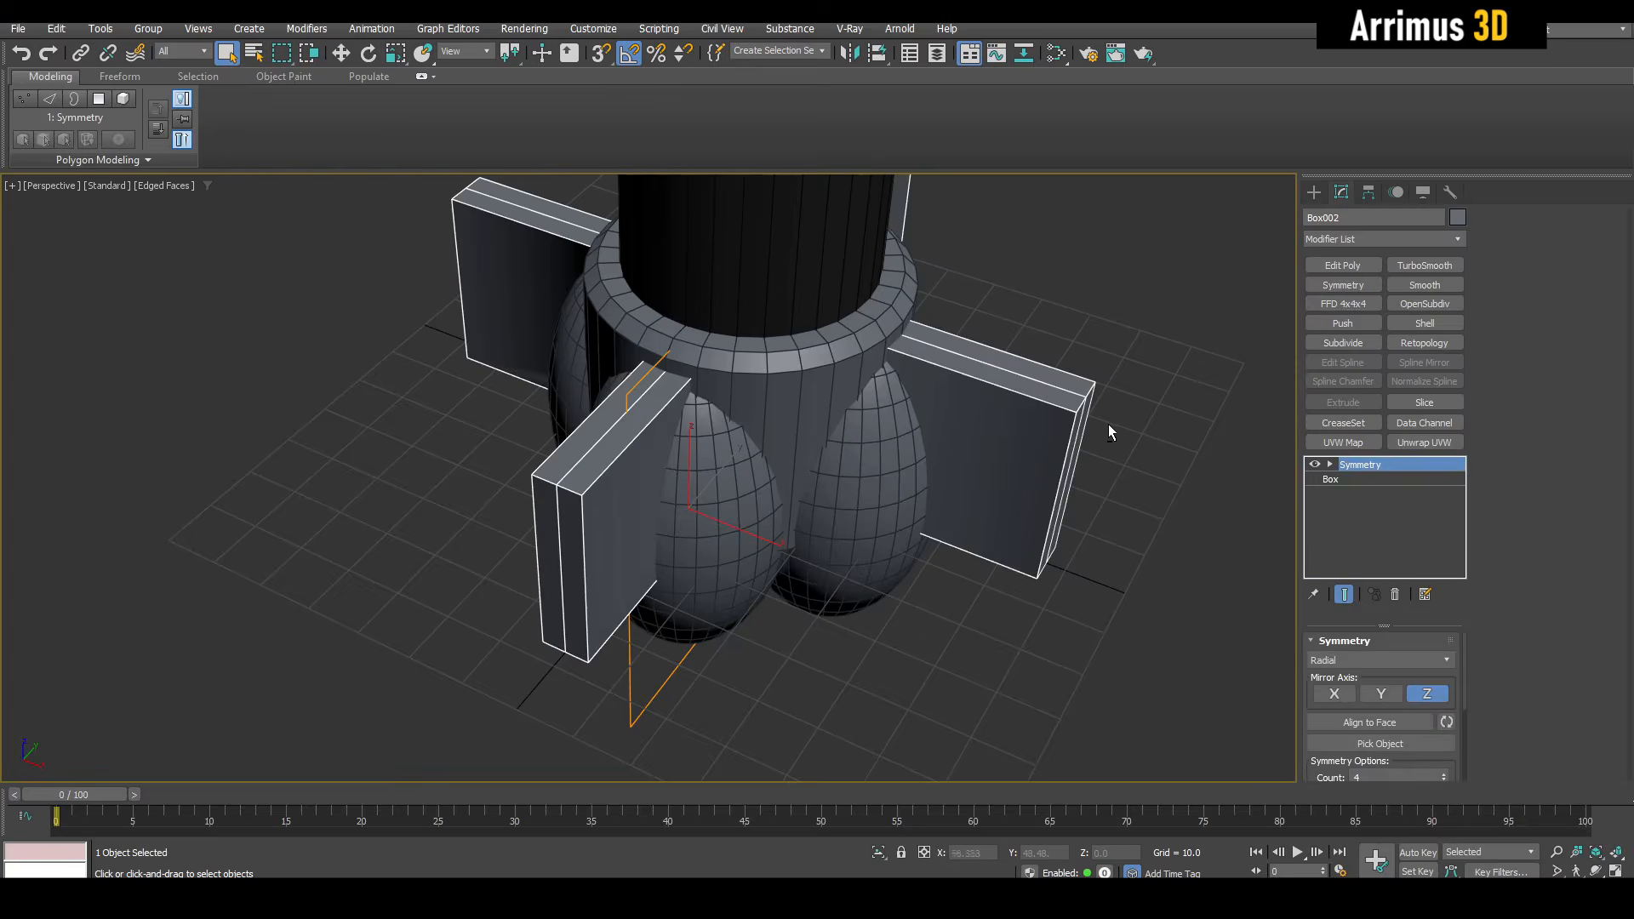
# With an Edit Poly beneath the box's Symmetry, lower all its vertices along Z to about 13.4.
pyautogui.hotkey('ctrl', 'a')
pyautogui.press('w')
pyautogui.keyDown('alt'); pyautogui.moveTo(703, 401); pyautogui.dragTo(665, 368, button='middle'); pyautogui.keyUp('alt')
pyautogui.scroll(3, 664, 367)
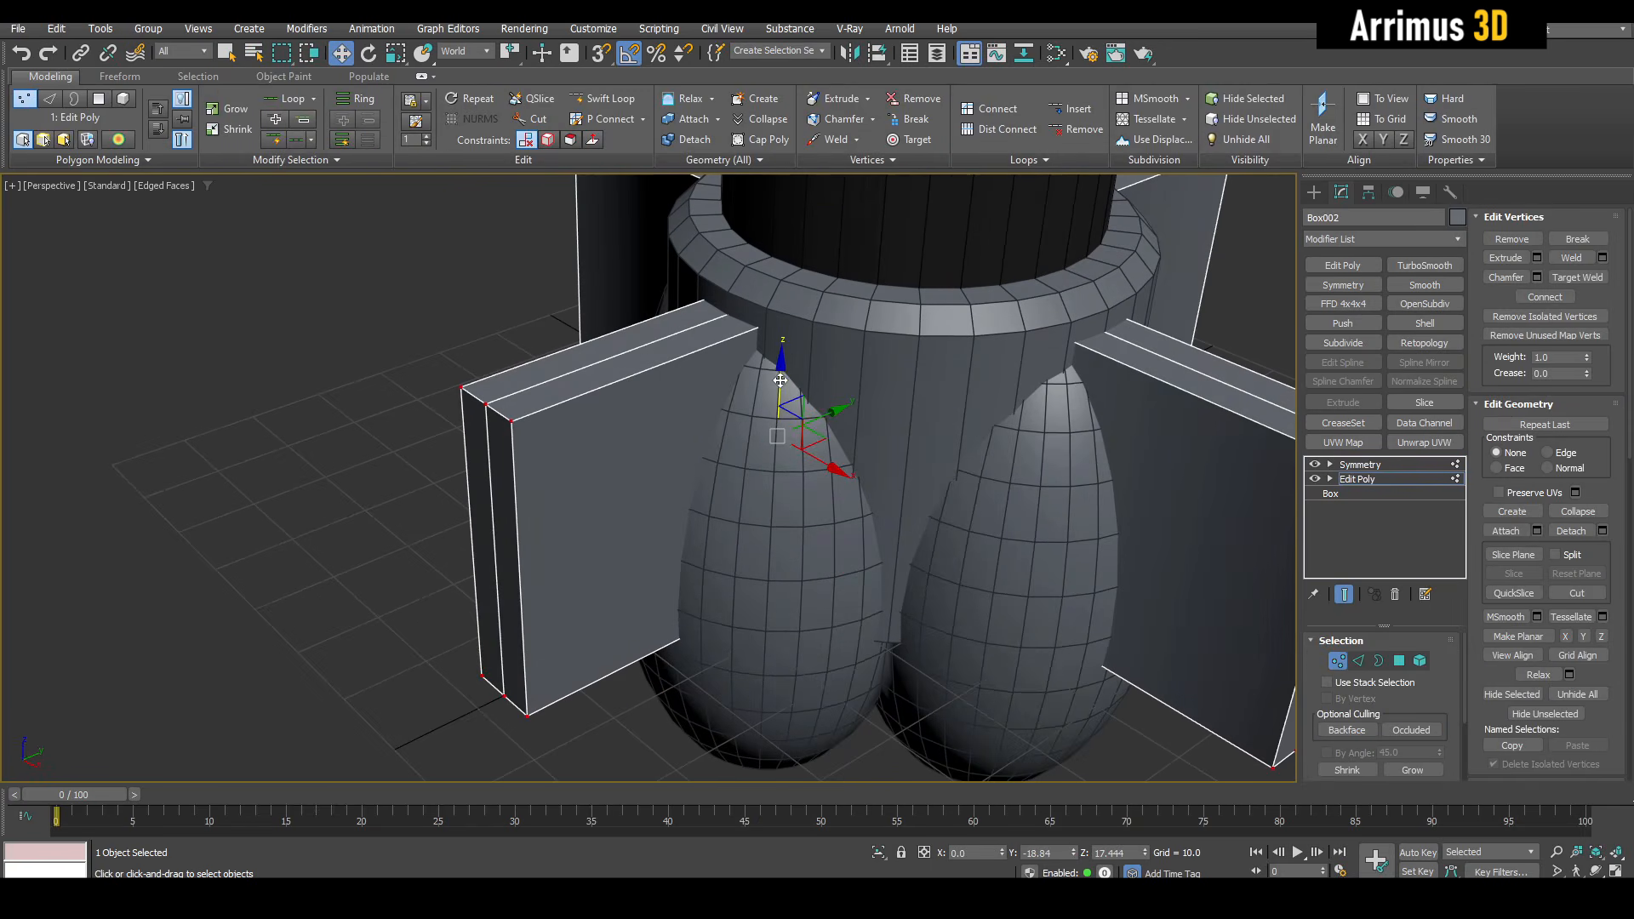
pyautogui.moveTo(776, 368); pyautogui.dragTo(777, 404)
# Shorten the fins by moving their outer end edges inward along Y, and thin them by moving a side face inward along X.
pyautogui.keyDown('alt'); pyautogui.moveTo(511, 532); pyautogui.dragTo(477, 507, button='middle'); pyautogui.keyUp('alt')
pyautogui.press('2')
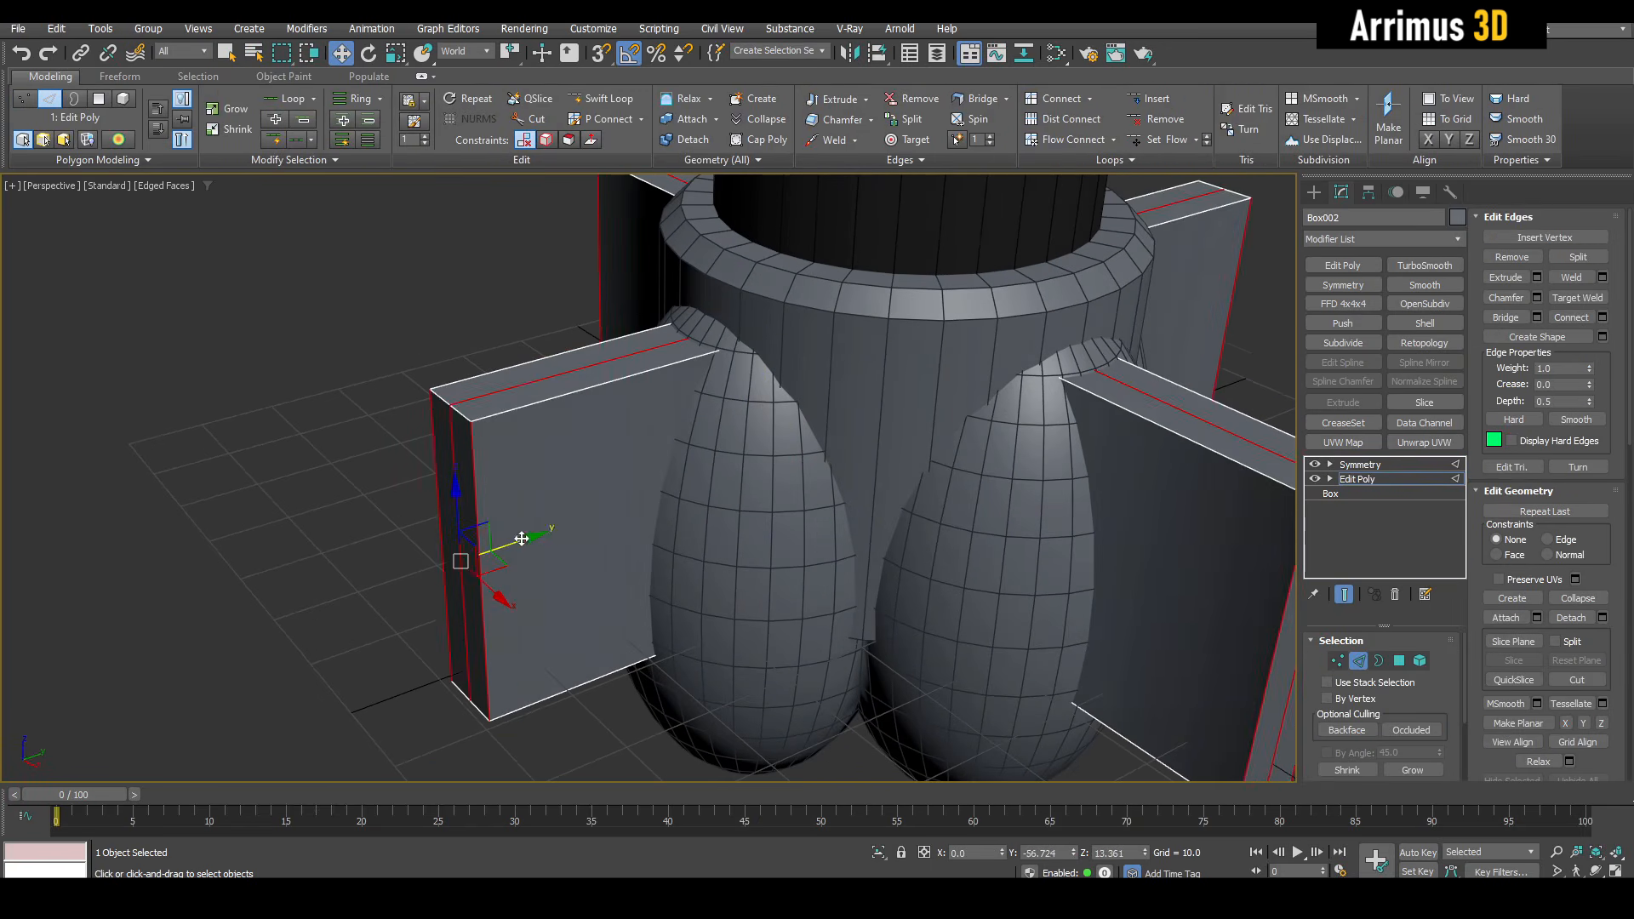
pyautogui.moveTo(517, 532); pyautogui.dragTo(675, 494)
pyautogui.press('4')
pyautogui.moveTo(897, 490); pyautogui.dragTo(874, 474)
pyautogui.moveTo(876, 471)
pyautogui.keyDown('alt'); pyautogui.mouseDown(button='middle')
pyautogui.moveTo(839, 510)
pyautogui.moveTo(885, 483)
pyautogui.mouseUp(button='middle'); pyautogui.keyUp('alt')
pyautogui.press('w')
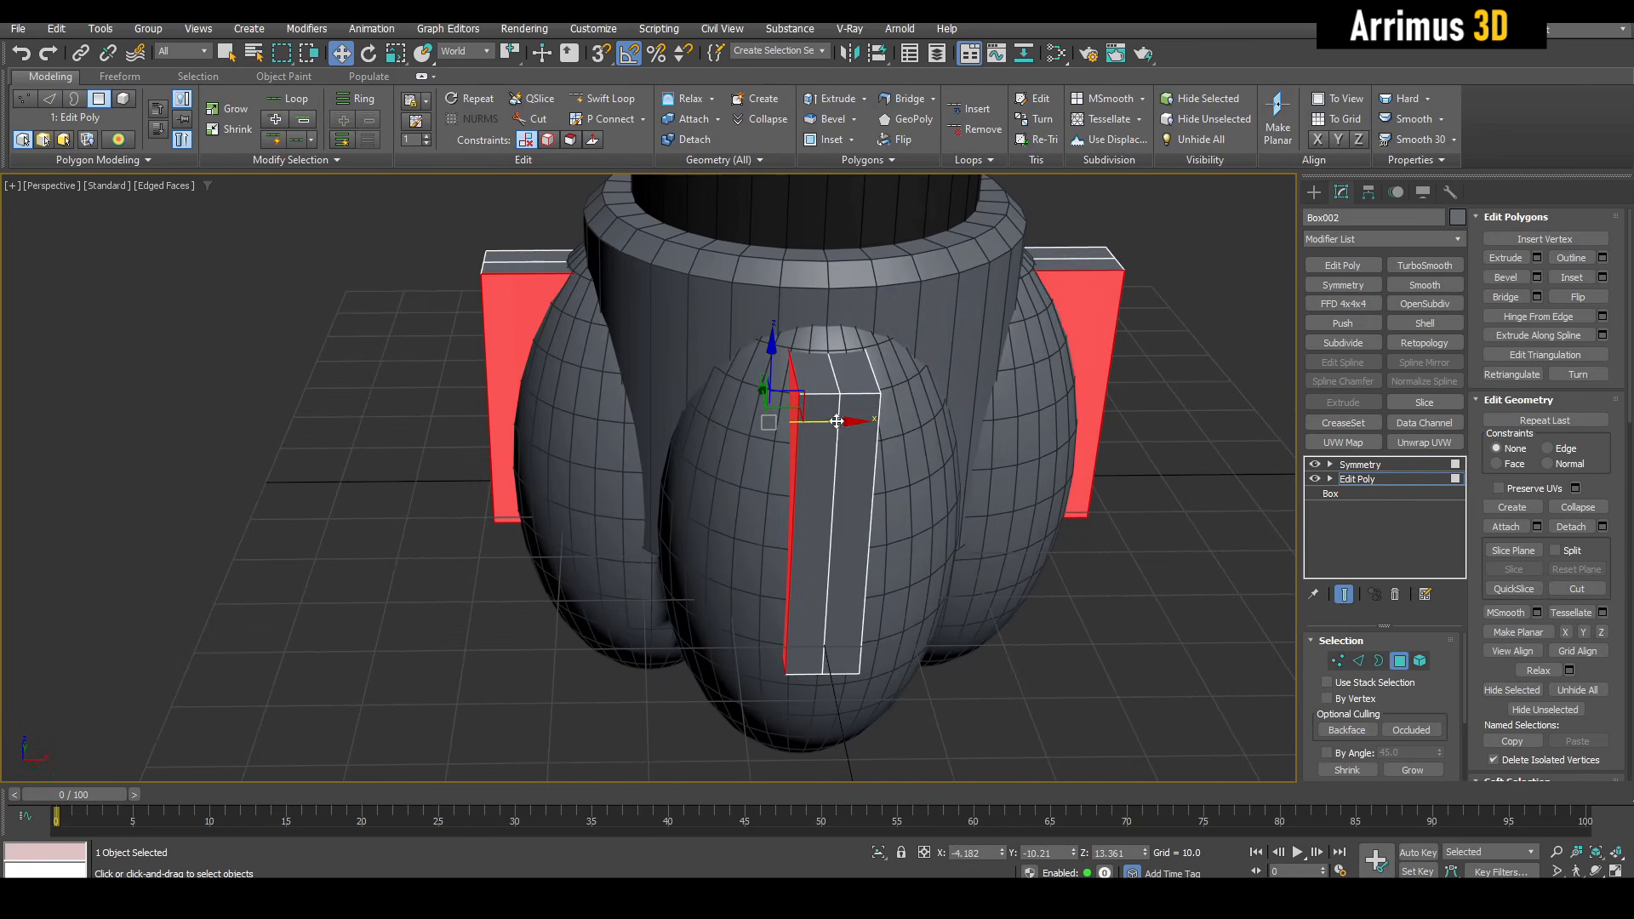
pyautogui.moveTo(831, 419); pyautogui.dragTo(850, 426)
pyautogui.keyDown('alt'); pyautogui.moveTo(850, 426); pyautogui.dragTo(960, 425, button='middle'); pyautogui.keyUp('alt')
# Try moving the fin's upper outer vertices inward, and undo the move.
pyautogui.press('1')
pyautogui.press('q')
pyautogui.moveTo(887, 267); pyautogui.dragTo(968, 378)
pyautogui.press('w')
pyautogui.moveTo(865, 298); pyautogui.dragTo(825, 303)
pyautogui.hotkey('ctrl', 'z')
# Reshape the fin's upper outer corner into a diagonal slope.
pyautogui.scroll(3, 825, 303)
pyautogui.press('2')
pyautogui.press('q')
pyautogui.keyDown('alt'); pyautogui.moveTo(955, 262); pyautogui.dragTo(935, 279, button='middle'); pyautogui.keyUp('alt')
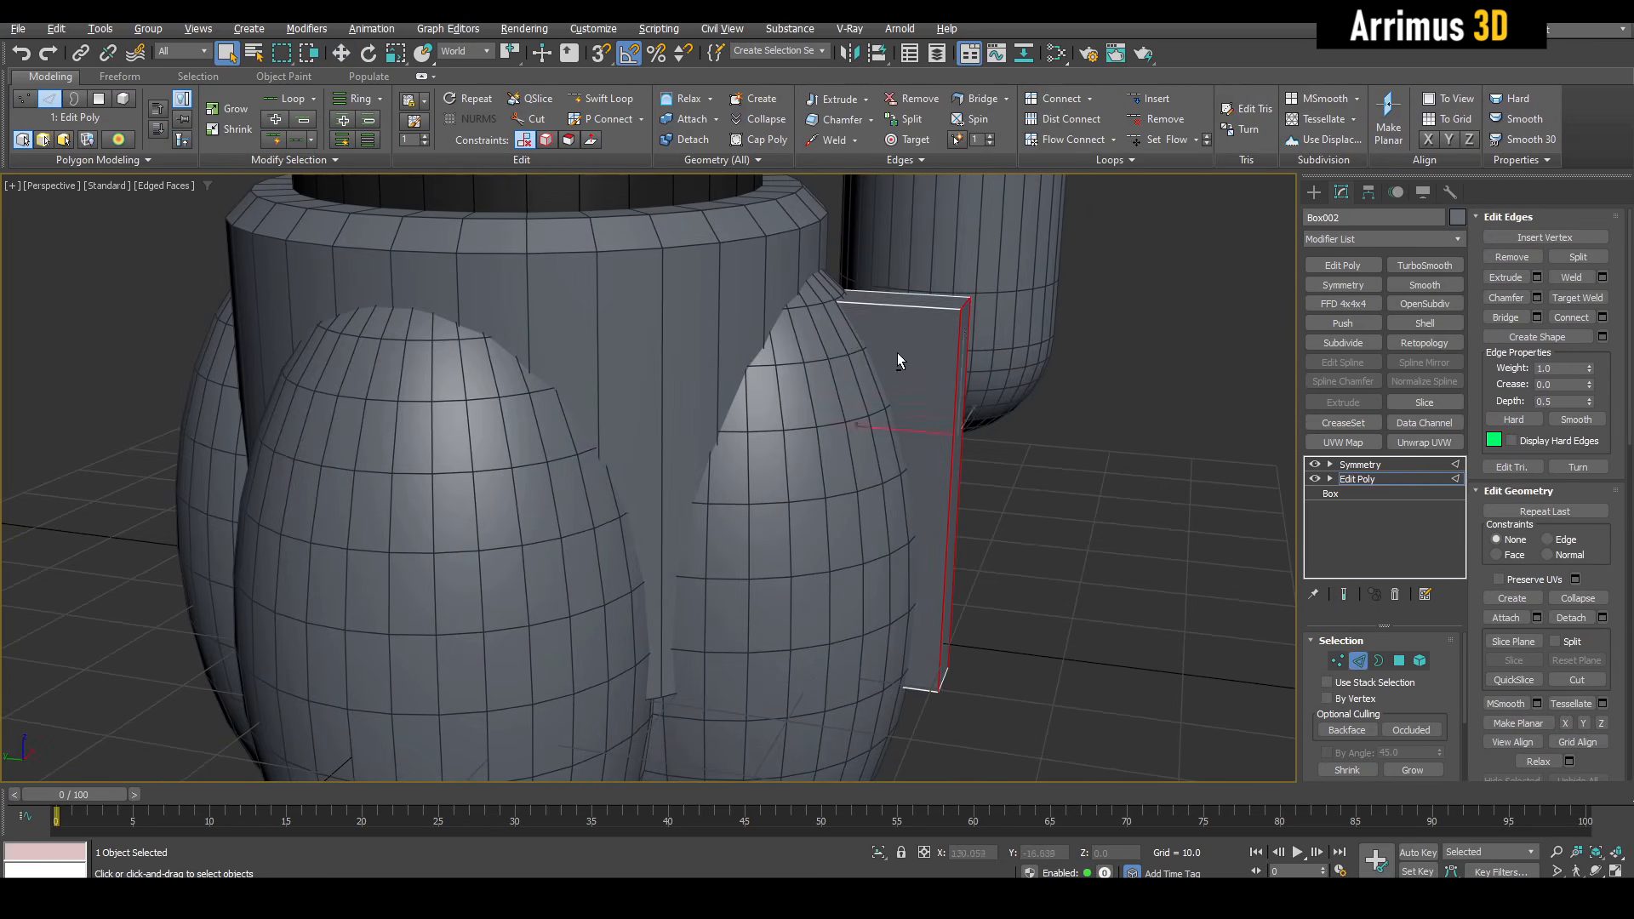
pyautogui.keyDown('alt'); pyautogui.moveTo(897, 356); pyautogui.dragTo(992, 356, button='middle'); pyautogui.keyUp('alt')
pyautogui.keyDown('alt'); pyautogui.moveTo(827, 298); pyautogui.dragTo(911, 460, button='middle'); pyautogui.keyUp('alt')
pyautogui.press('4')
pyautogui.press('w')
pyautogui.hotkey('shift', 'e')
pyautogui.moveTo(839, 512); pyautogui.dragTo(848, 514)
# Clone part of the fin as a separate element and form a wide block crossing the fin.
pyautogui.press('4')
pyautogui.press('q')
pyautogui.keyDown('alt'); pyautogui.moveTo(973, 536); pyautogui.dragTo(596, 374, button='middle'); pyautogui.keyUp('alt')
pyautogui.press('5')
pyautogui.click(583, 350)
pyautogui.press('w')
pyautogui.scroll(3, 584, 350)
pyautogui.hotkey('shift', 'e')
pyautogui.moveTo(733, 380); pyautogui.dragTo(727, 397, button='middle')
pyautogui.moveTo(823, 312)
pyautogui.keyDown('shift'); pyautogui.mouseDown()
pyautogui.moveTo(824, 289)
pyautogui.moveTo(822, 340)
pyautogui.moveTo(998, 424)
pyautogui.mouseUp(); pyautogui.keyUp('shift')
pyautogui.press('Return')
pyautogui.press('q')
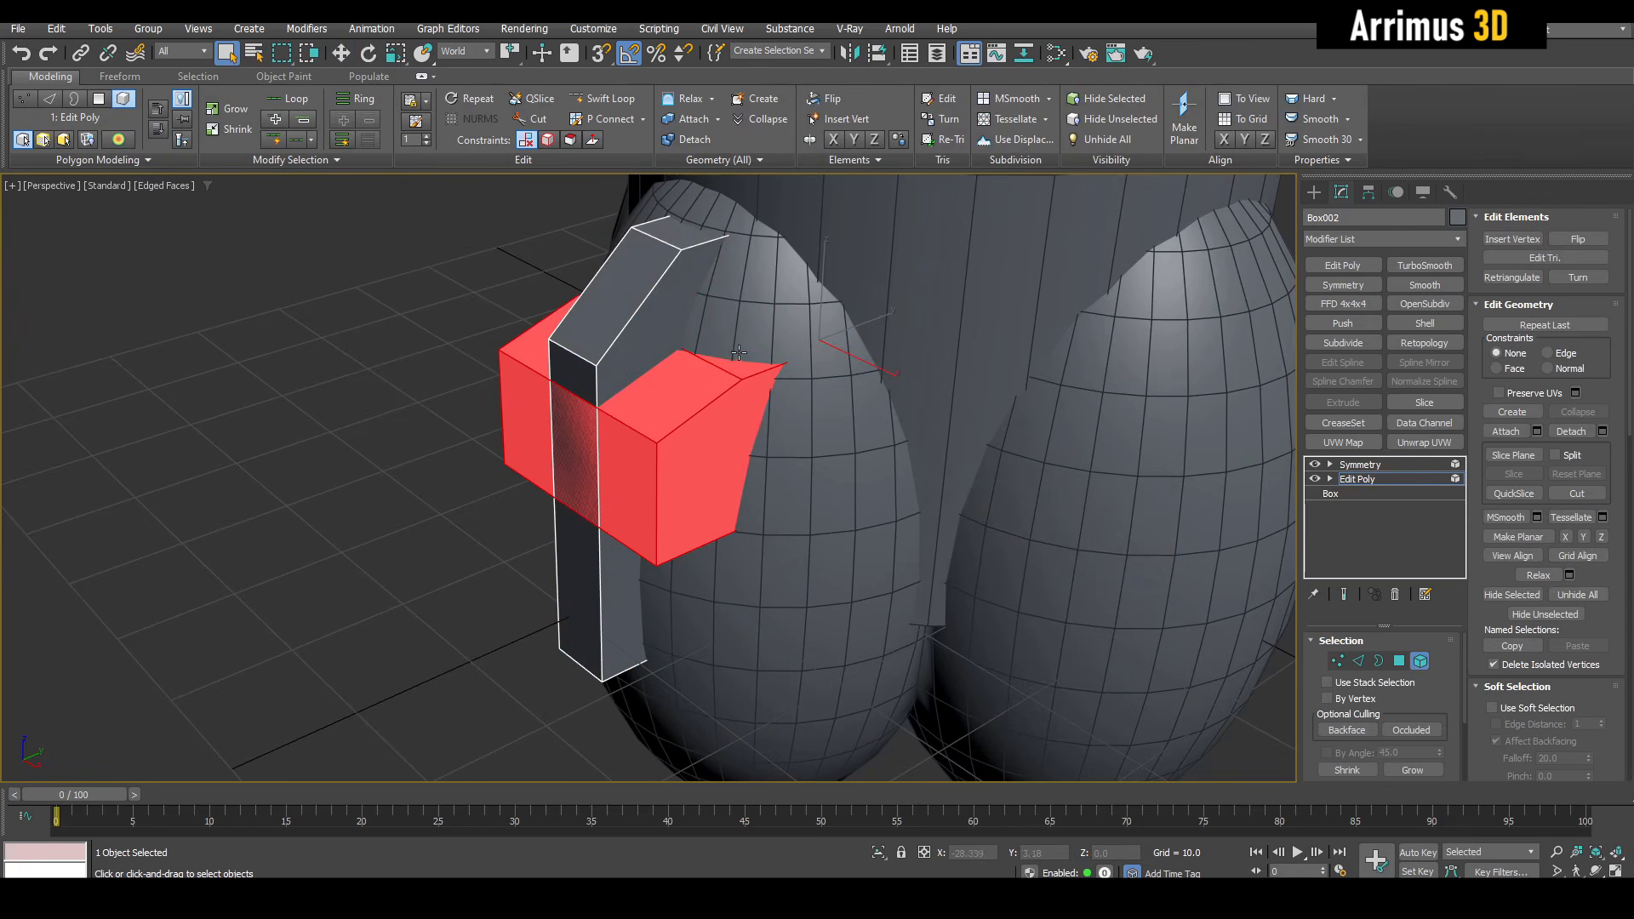
# Flatten the cloned block along Z into a thin horizontal bracket across the fin.
pyautogui.press('4')
pyautogui.click(693, 372)
pyautogui.press('w')
pyautogui.press('5')
pyautogui.press('r')
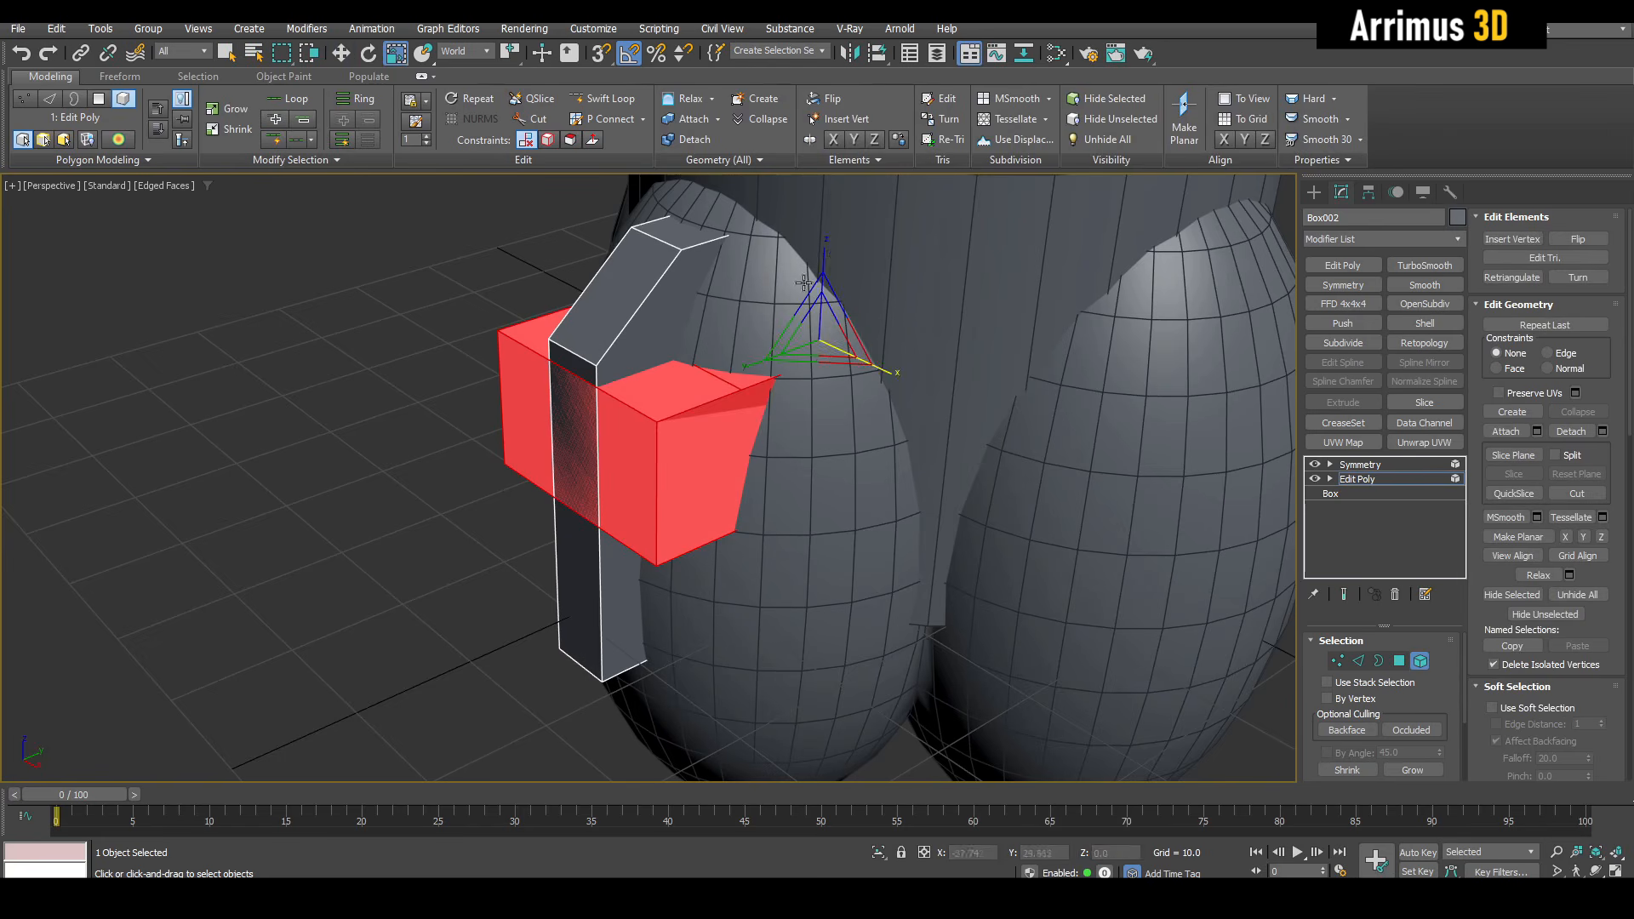
pyautogui.moveTo(823, 255); pyautogui.dragTo(820, 394)
pyautogui.press('5')
pyautogui.keyDown('alt'); pyautogui.moveTo(612, 409); pyautogui.dragTo(791, 426, button='middle'); pyautogui.keyUp('alt')
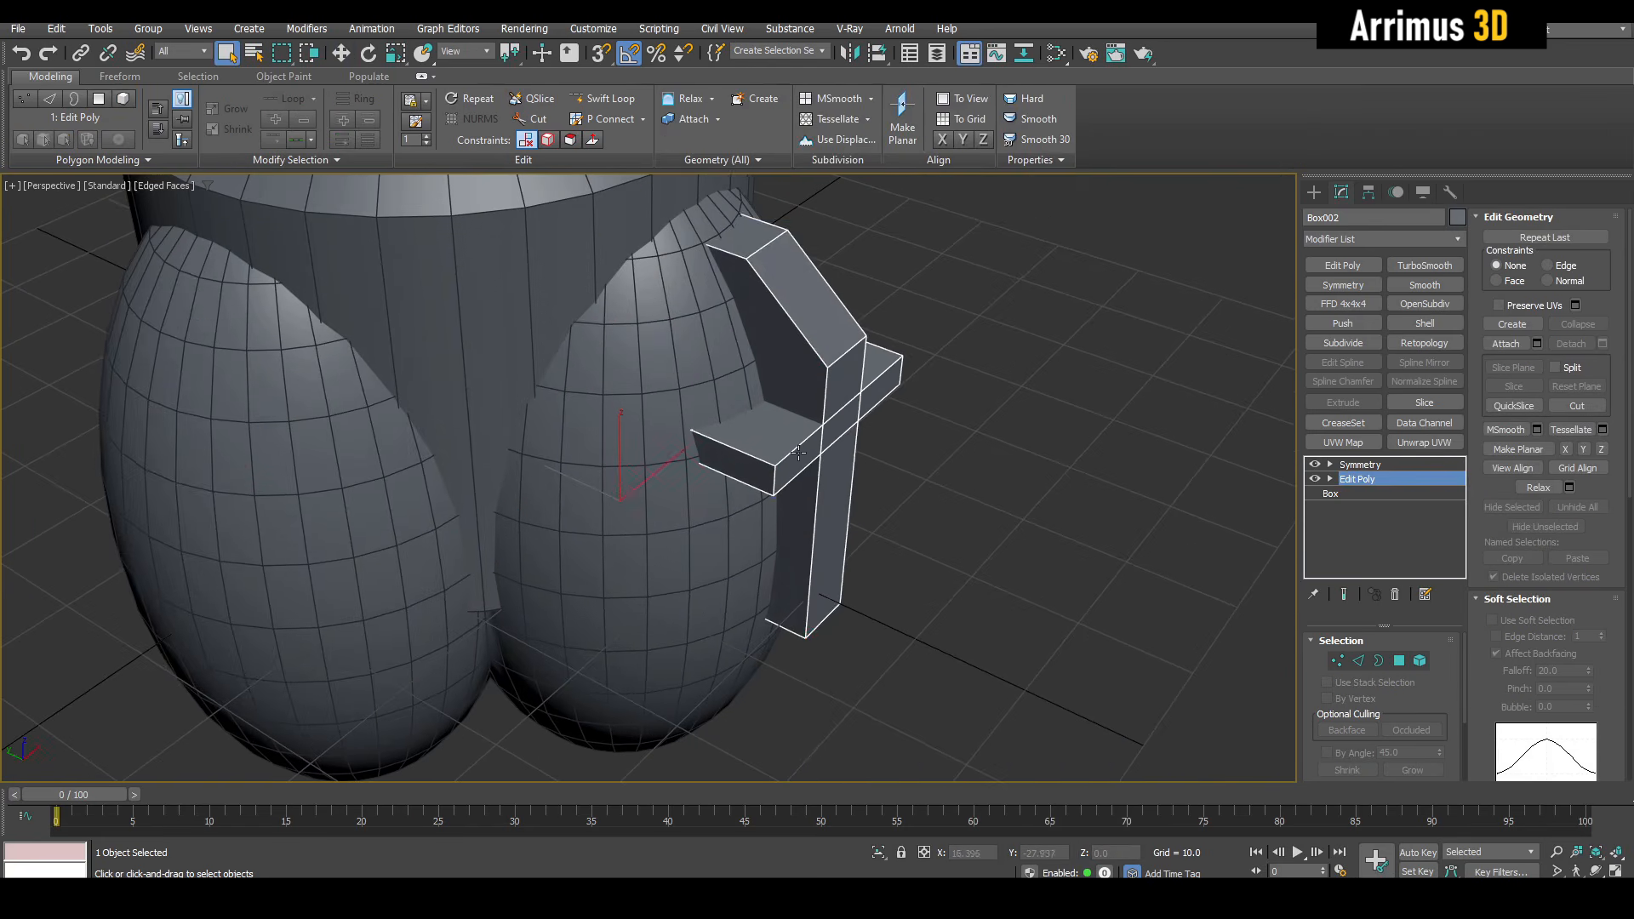
# Move the bracket element in toward the ellipsoid so the fin projects beyond it.
pyautogui.press('1')
pyautogui.press('w')
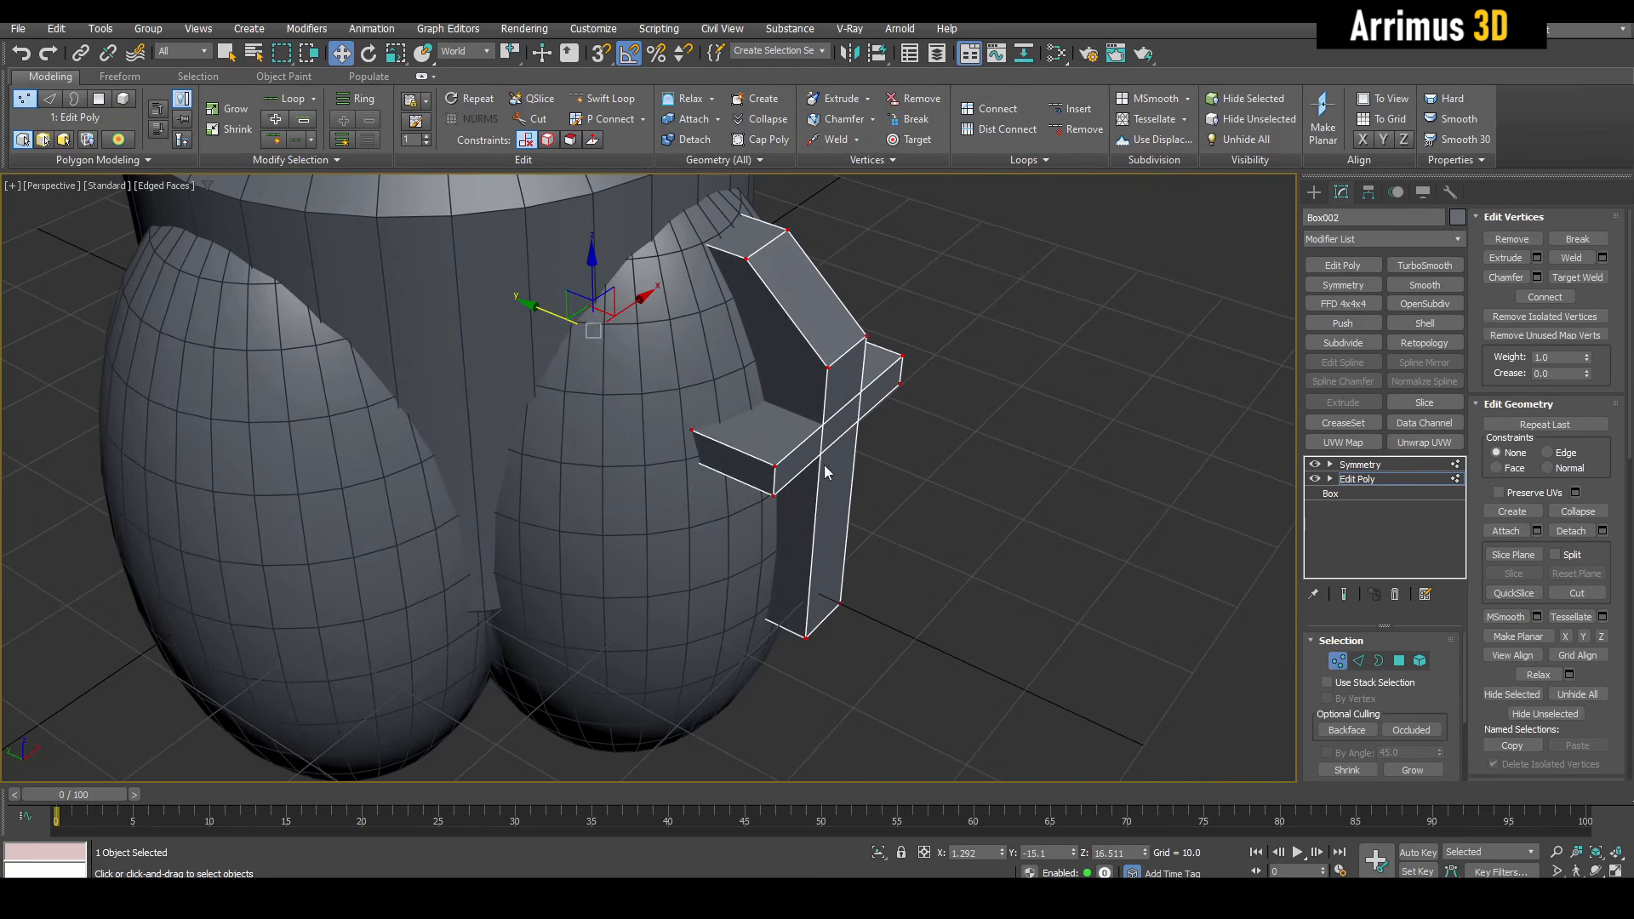
pyautogui.press('5')
pyautogui.click(748, 419)
pyautogui.moveTo(748, 419); pyautogui.dragTo(725, 457)
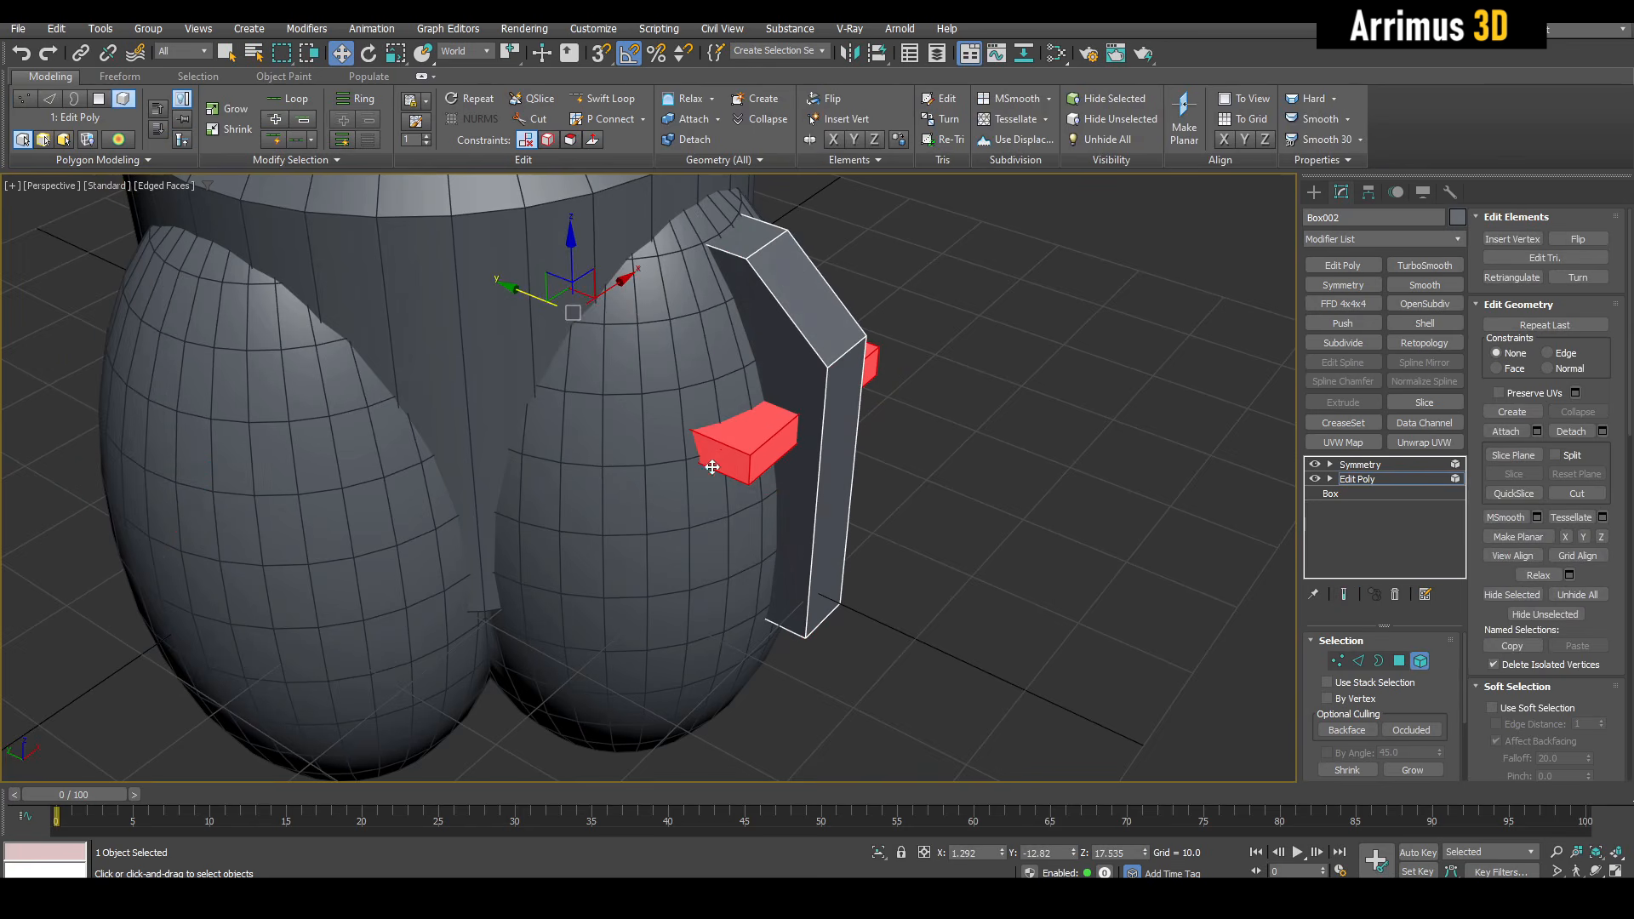
pyautogui.press('4')
pyautogui.moveTo(550, 327)
pyautogui.mouseDown()
pyautogui.moveTo(507, 357)
pyautogui.moveTo(527, 343)
pyautogui.mouseUp()
# Round the bracket's outer vertical corner edge with a multi-segment chamfer.
pyautogui.hotkey('alt', '1')
pyautogui.scroll(2, 724, 497)
pyautogui.hotkey('ctrl', 'shift', 'c')
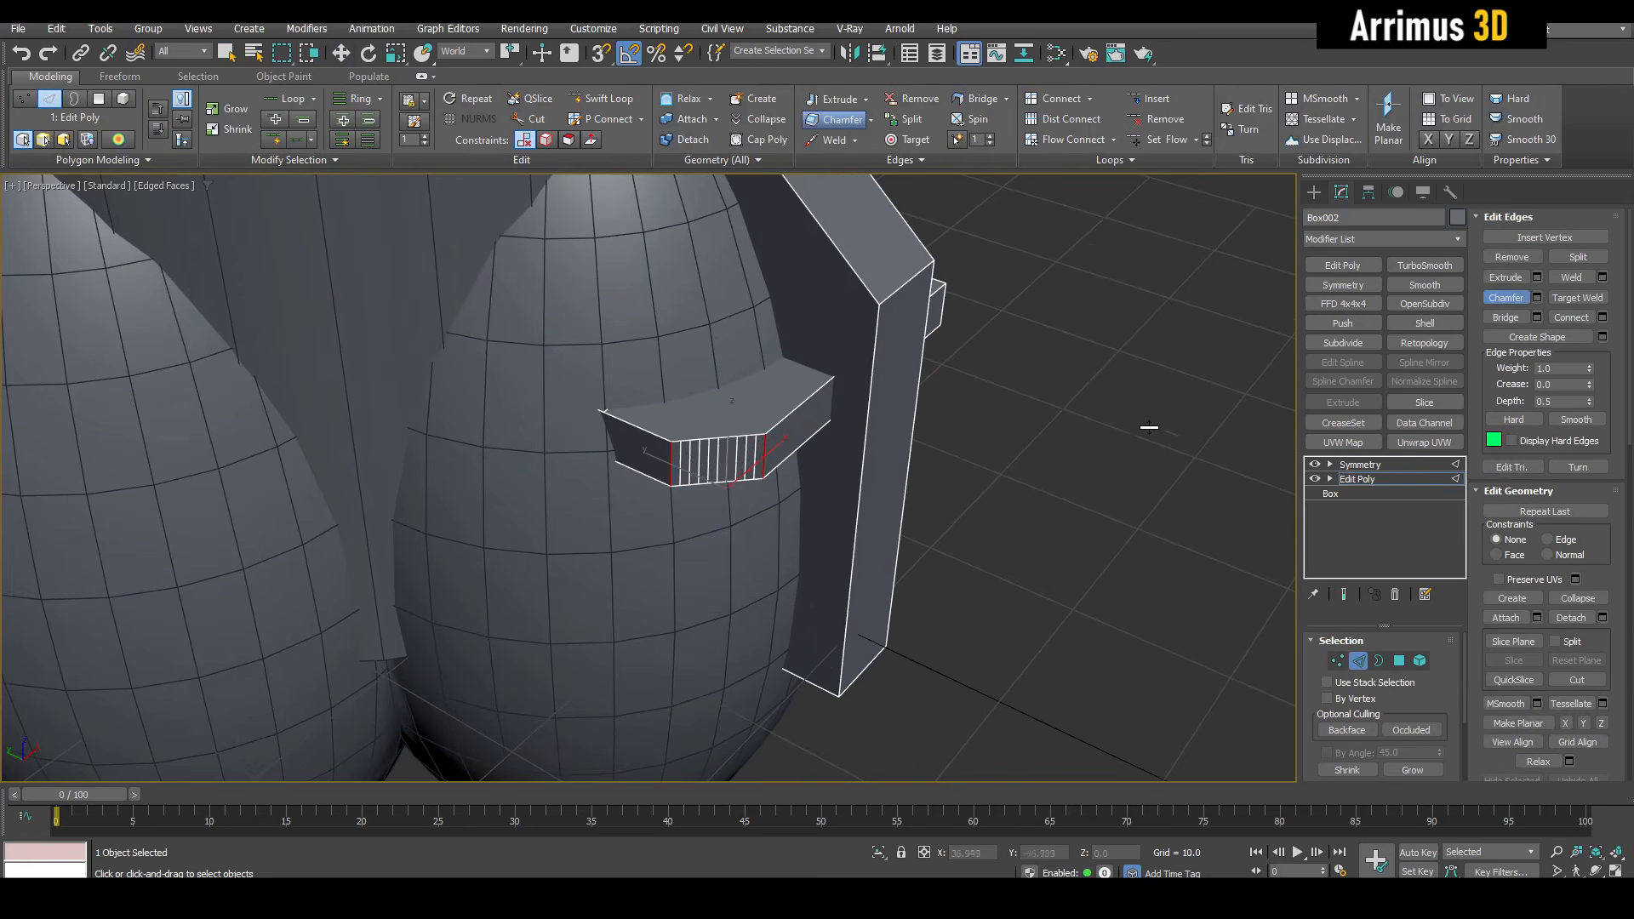
pyautogui.rightClick(1039, 383)
pyautogui.press('2')
pyautogui.scroll(-3, 1074, 366)
pyautogui.click(1074, 366)
pyautogui.keyDown('alt'); pyautogui.moveTo(929, 370); pyautogui.dragTo(846, 396, button='middle'); pyautogui.keyUp('alt')
# Add another Edit Poly to the fin object and clone the rounded bracket element downward along Z as a second bracket.
pyautogui.click(753, 425)
pyautogui.click(1356, 479)
pyautogui.click(1341, 264)
pyautogui.press('5')
pyautogui.click(687, 444)
pyautogui.scroll(2, 564, 563)
pyautogui.press('w')
pyautogui.keyDown('shift'); pyautogui.moveTo(661, 286); pyautogui.dragTo(694, 501); pyautogui.keyUp('shift')
pyautogui.click(987, 550)
pyautogui.click(1120, 550)
pyautogui.press('5')
pyautogui.click(1127, 545)
pyautogui.press('q')
# Draw a box about 11.2 by 3.5 on the collar's side wall using AutoGrid, and rotate it to a diagonal angle.
pyautogui.moveTo(979, 510)
pyautogui.keyDown('alt'); pyautogui.mouseDown(button='middle')
pyautogui.moveTo(859, 425)
pyautogui.moveTo(846, 483)
pyautogui.moveTo(735, 493)
pyautogui.mouseUp(button='middle'); pyautogui.keyUp('alt')
pyautogui.scroll(-5, 846, 483)
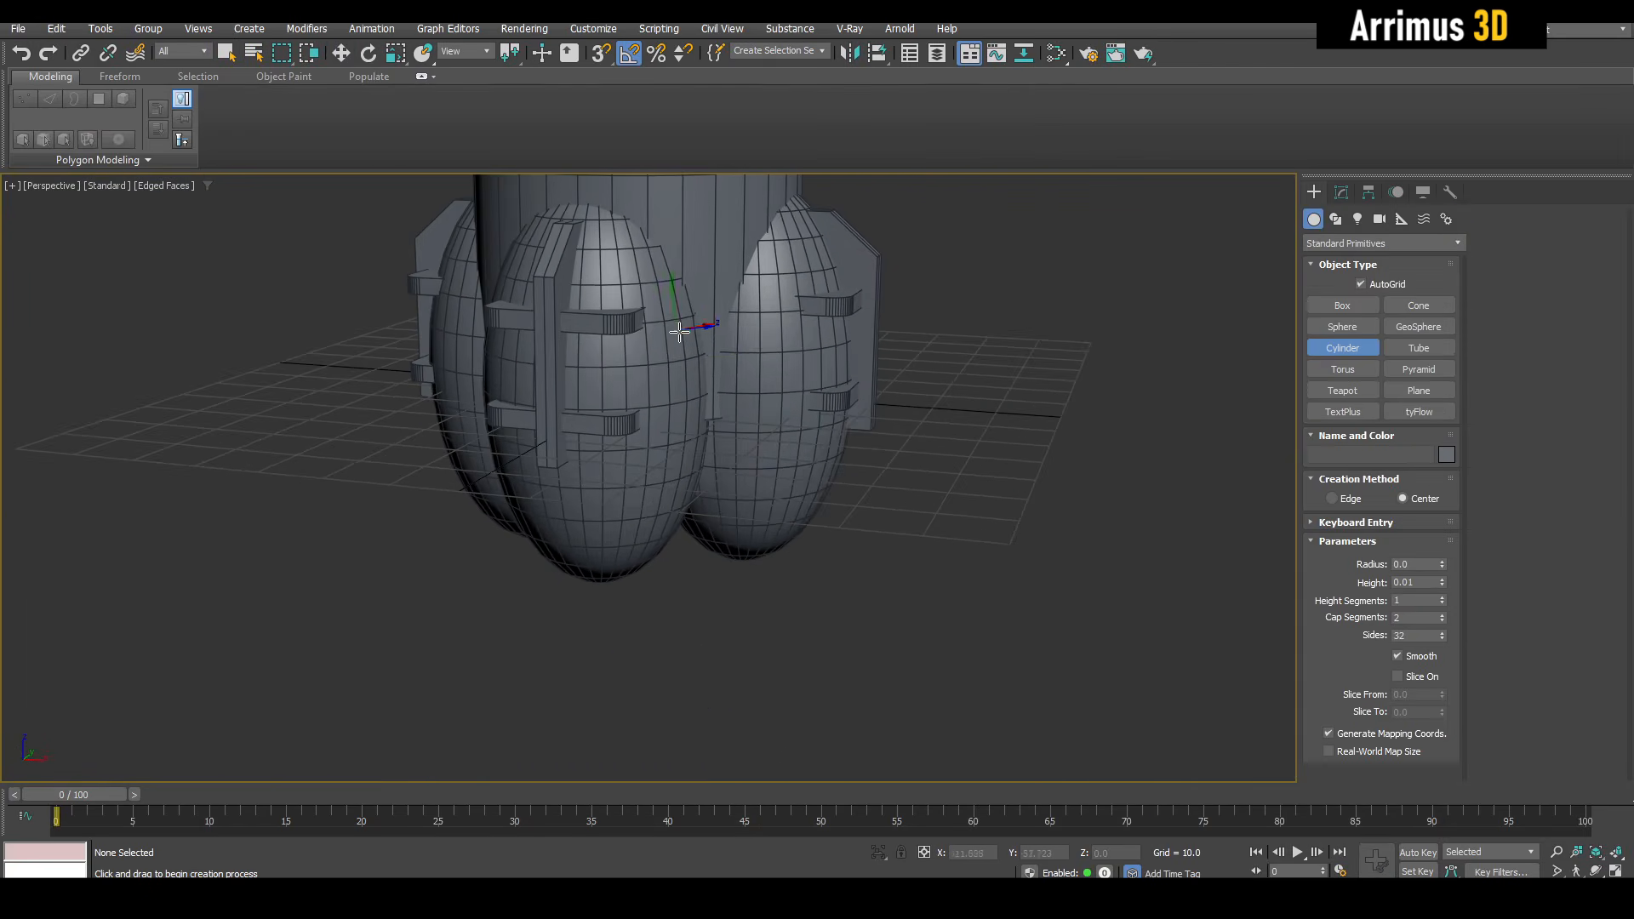
pyautogui.scroll(5, 711, 242)
pyautogui.moveTo(710, 242); pyautogui.dragTo(742, 414)
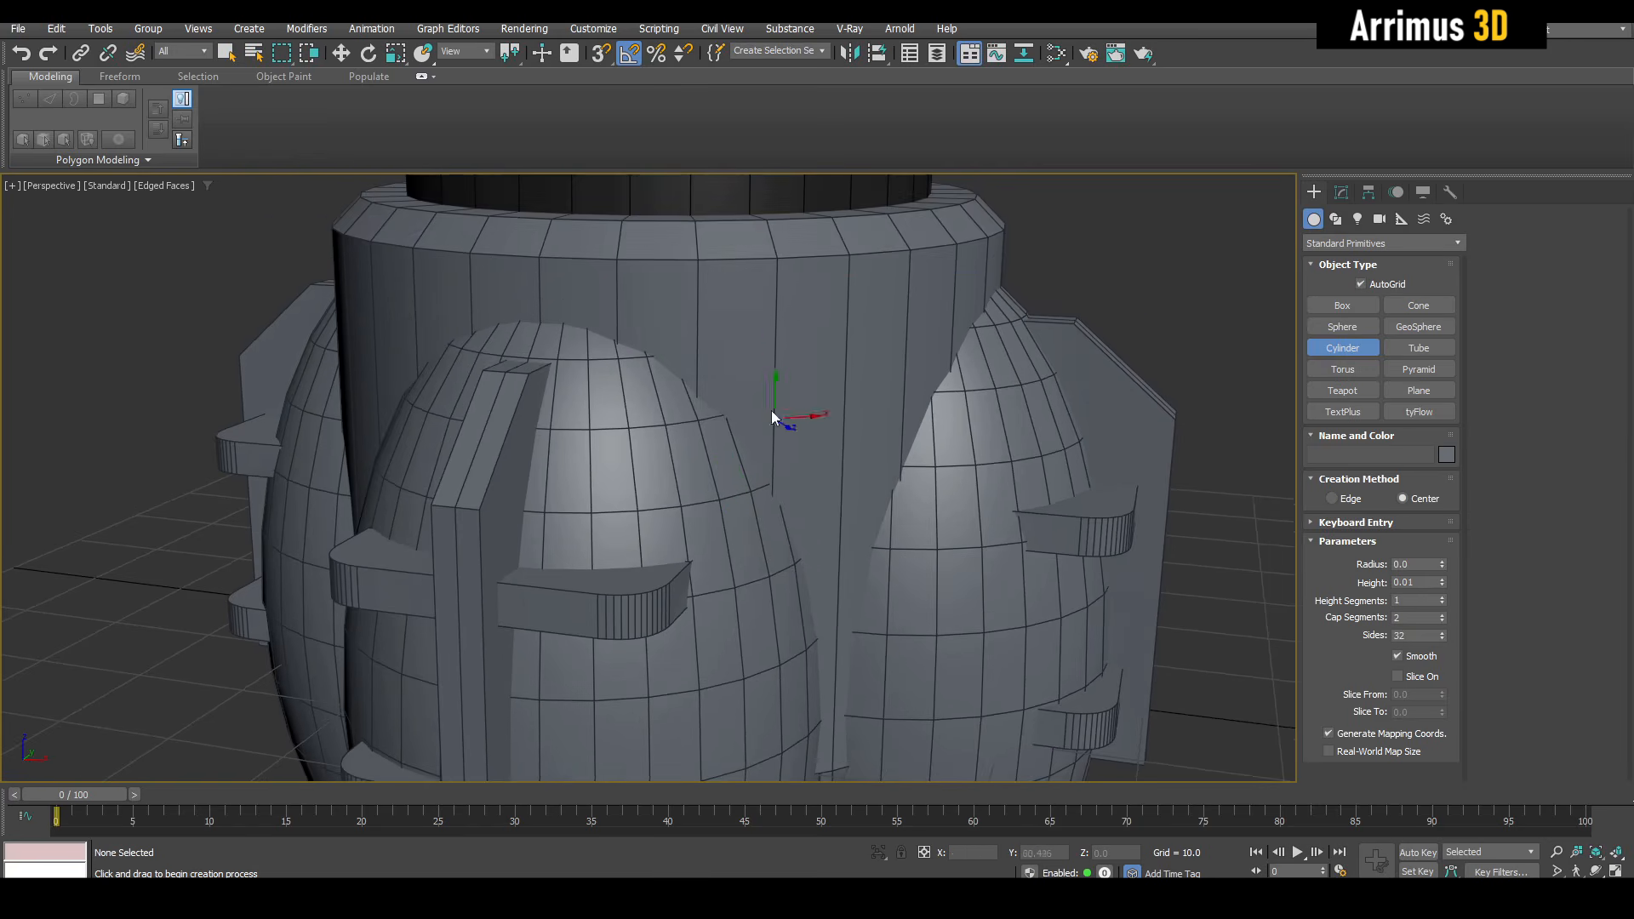
pyautogui.moveTo(720, 313); pyautogui.dragTo(768, 474)
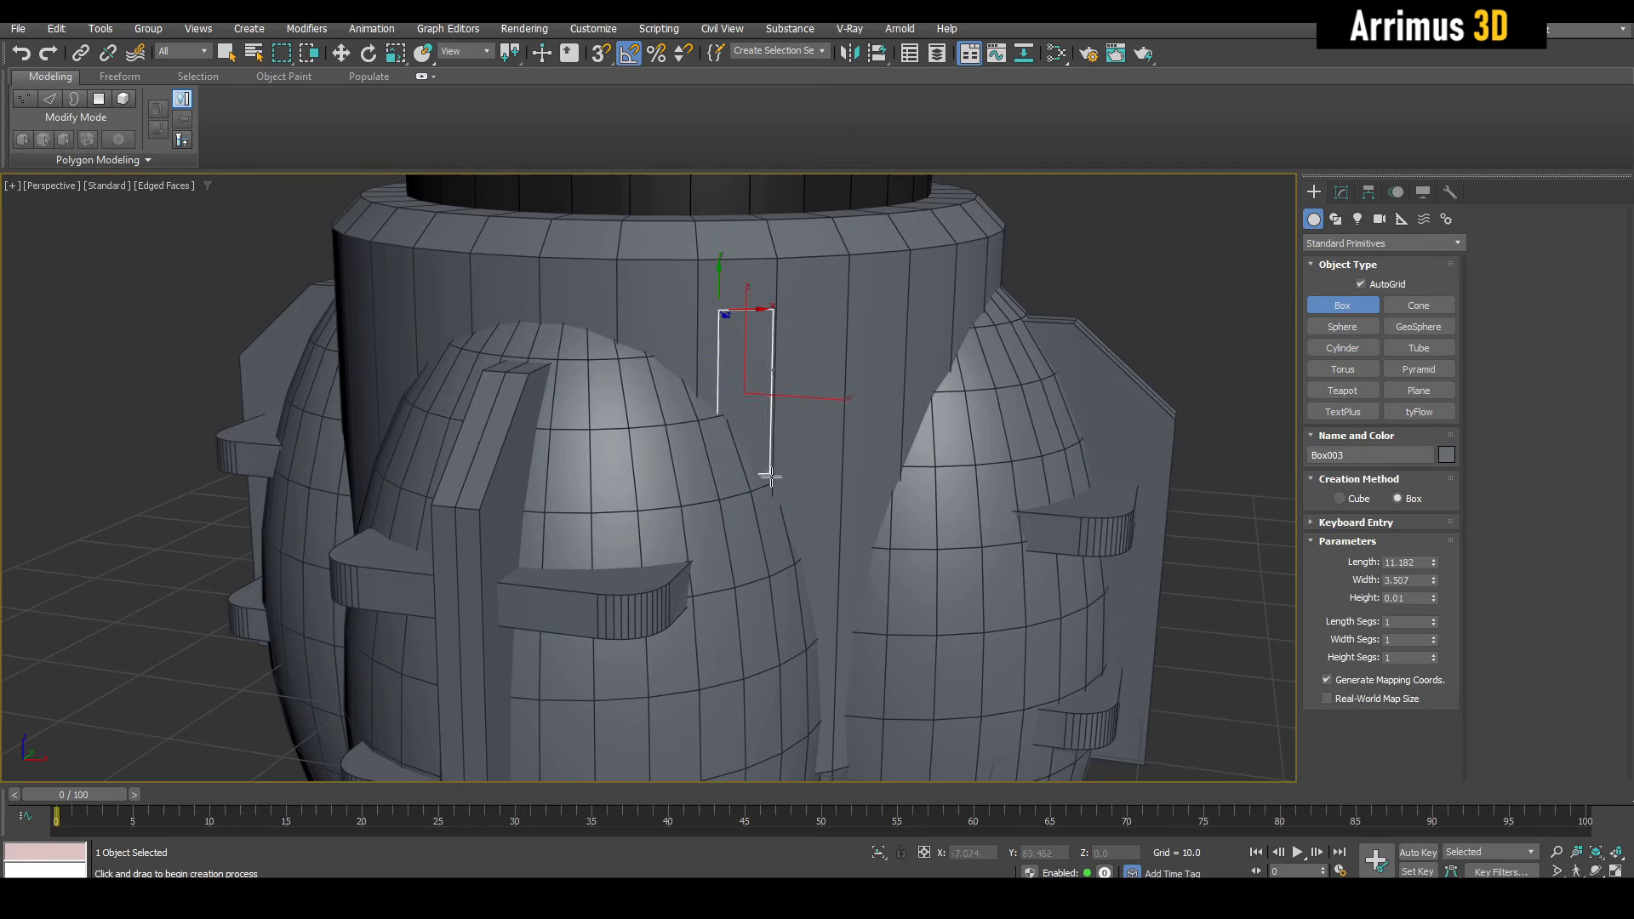
pyautogui.press('e')
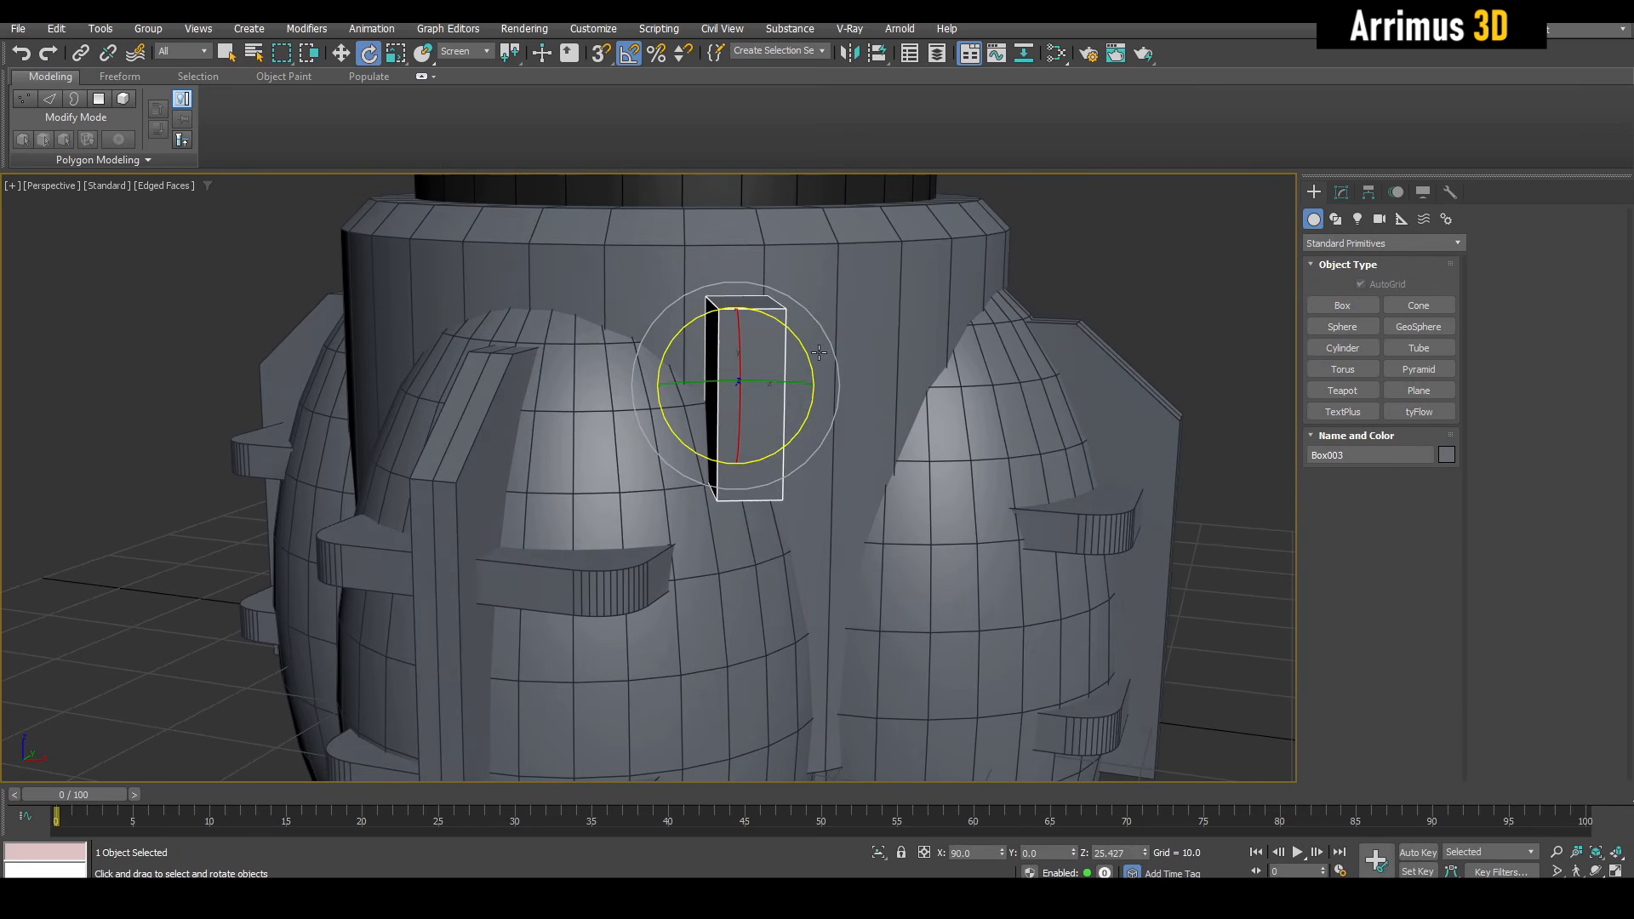
pyautogui.keyDown('alt'); pyautogui.moveTo(863, 446); pyautogui.dragTo(919, 463, button='middle'); pyautogui.keyUp('alt')
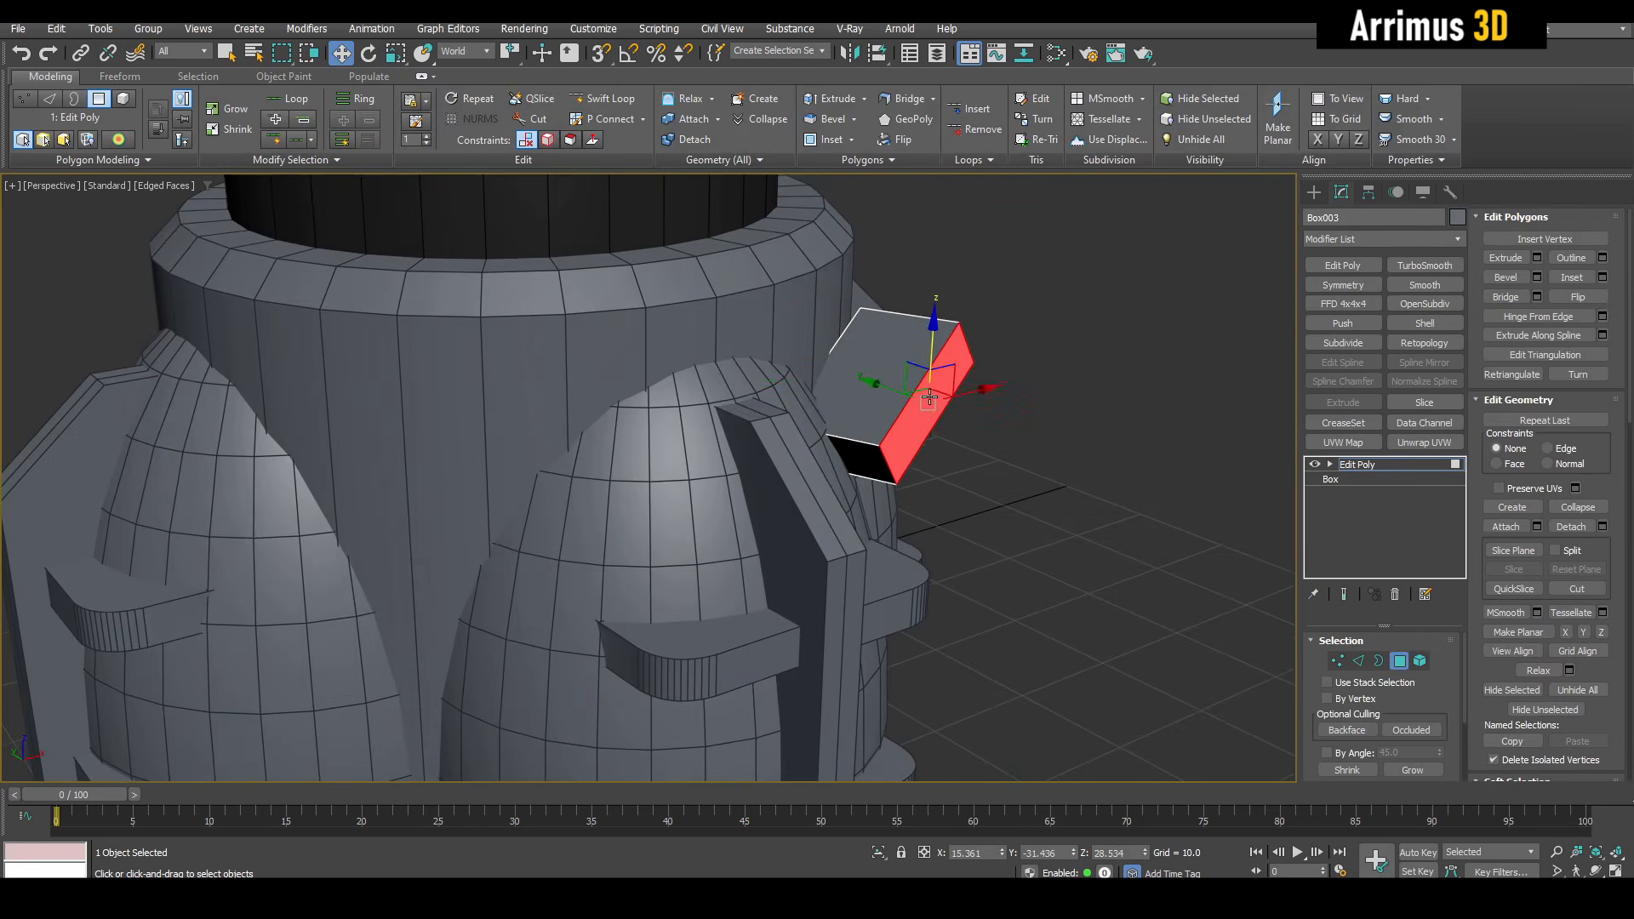
pyautogui.scroll(4, 950, 437)
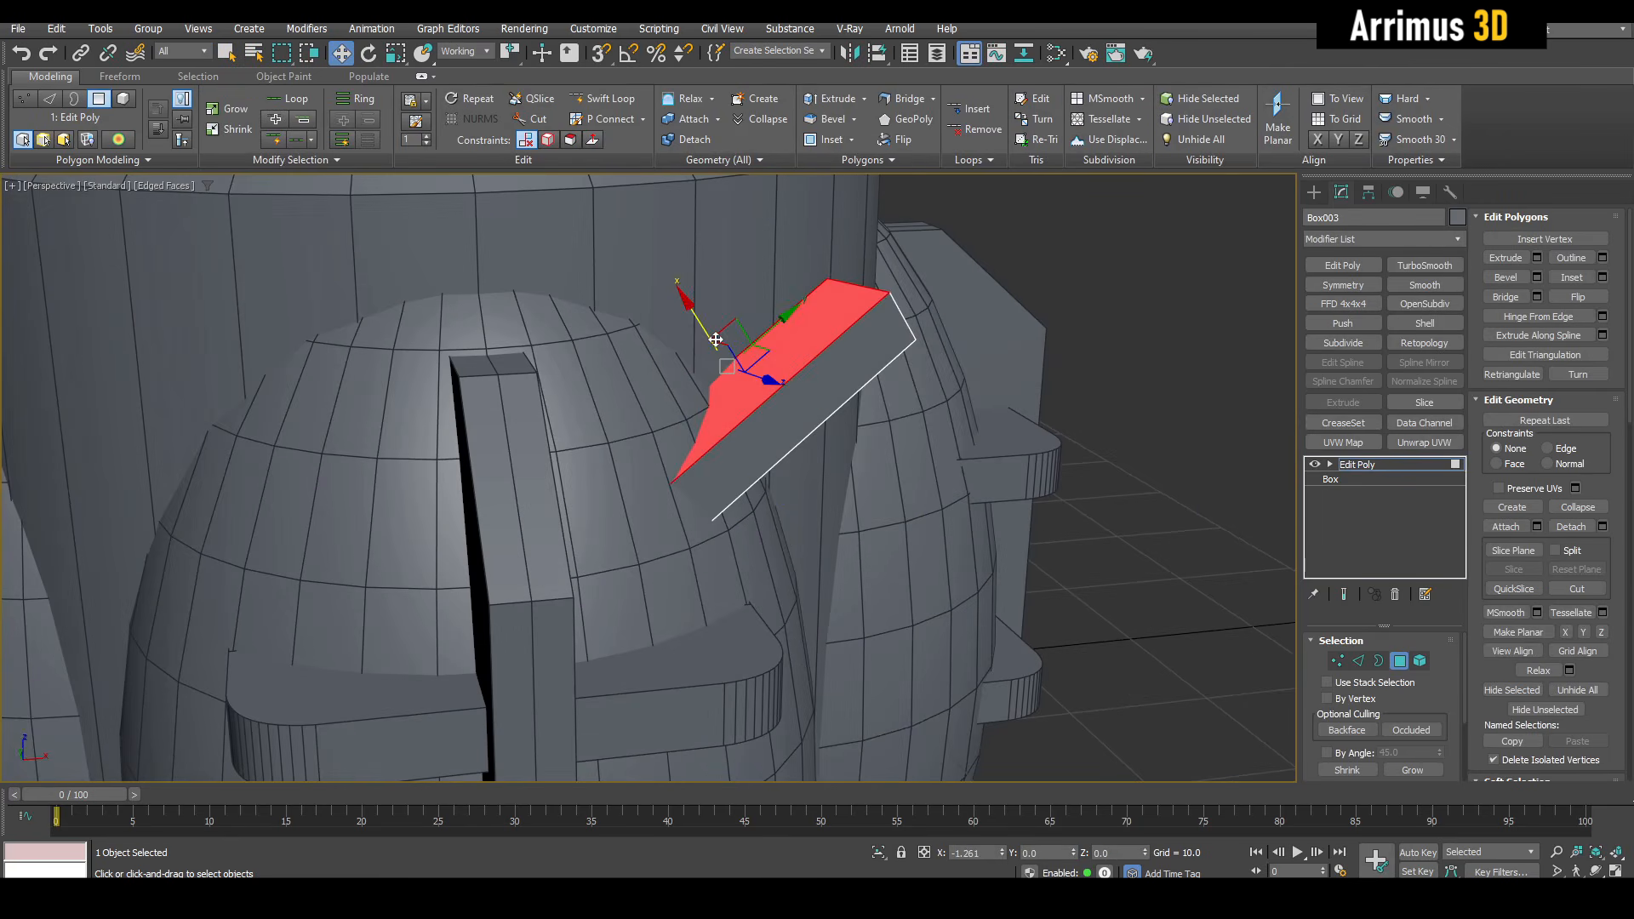
# Move the diagonal box's upper face and end face inward to trim it into a short strip beside the ellipsoid.
pyautogui.moveTo(715, 340); pyautogui.dragTo(719, 346)
pyautogui.keyDown('alt'); pyautogui.moveTo(715, 339); pyautogui.dragTo(491, 431, button='middle'); pyautogui.keyUp('alt')
pyautogui.click(459, 355)
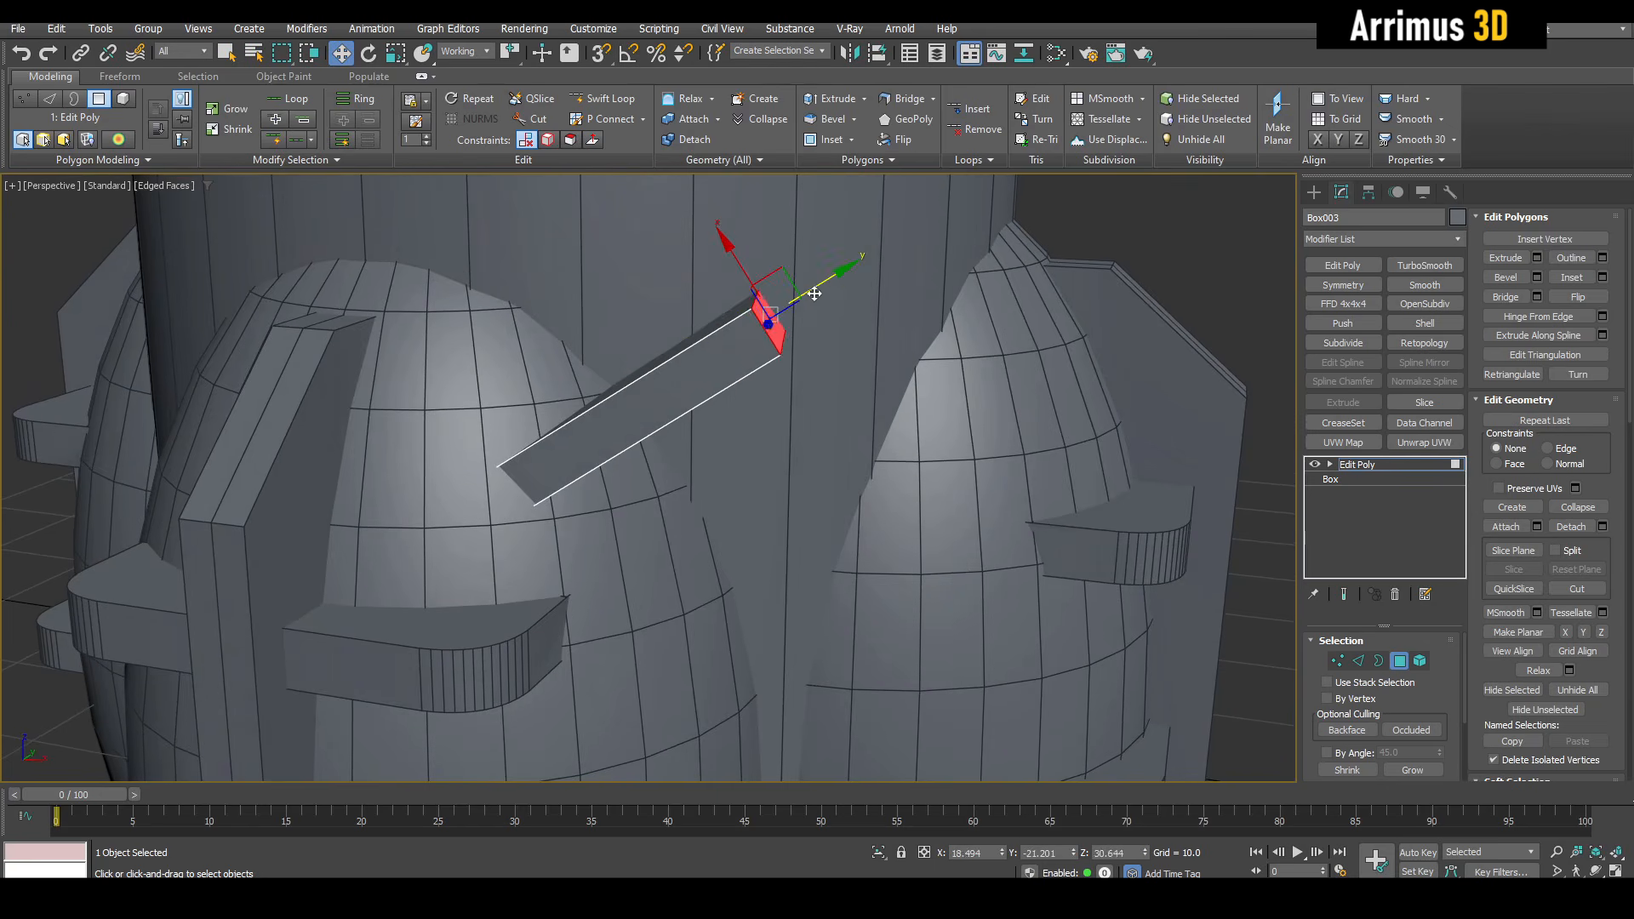
pyautogui.moveTo(815, 294); pyautogui.dragTo(731, 345)
pyautogui.keyDown('alt'); pyautogui.moveTo(731, 345); pyautogui.dragTo(741, 391, button='middle'); pyautogui.keyUp('alt')
# Round the diagonal strip's outer end edge with a multi-segment chamfer.
pyautogui.press('2')
pyautogui.click(739, 447)
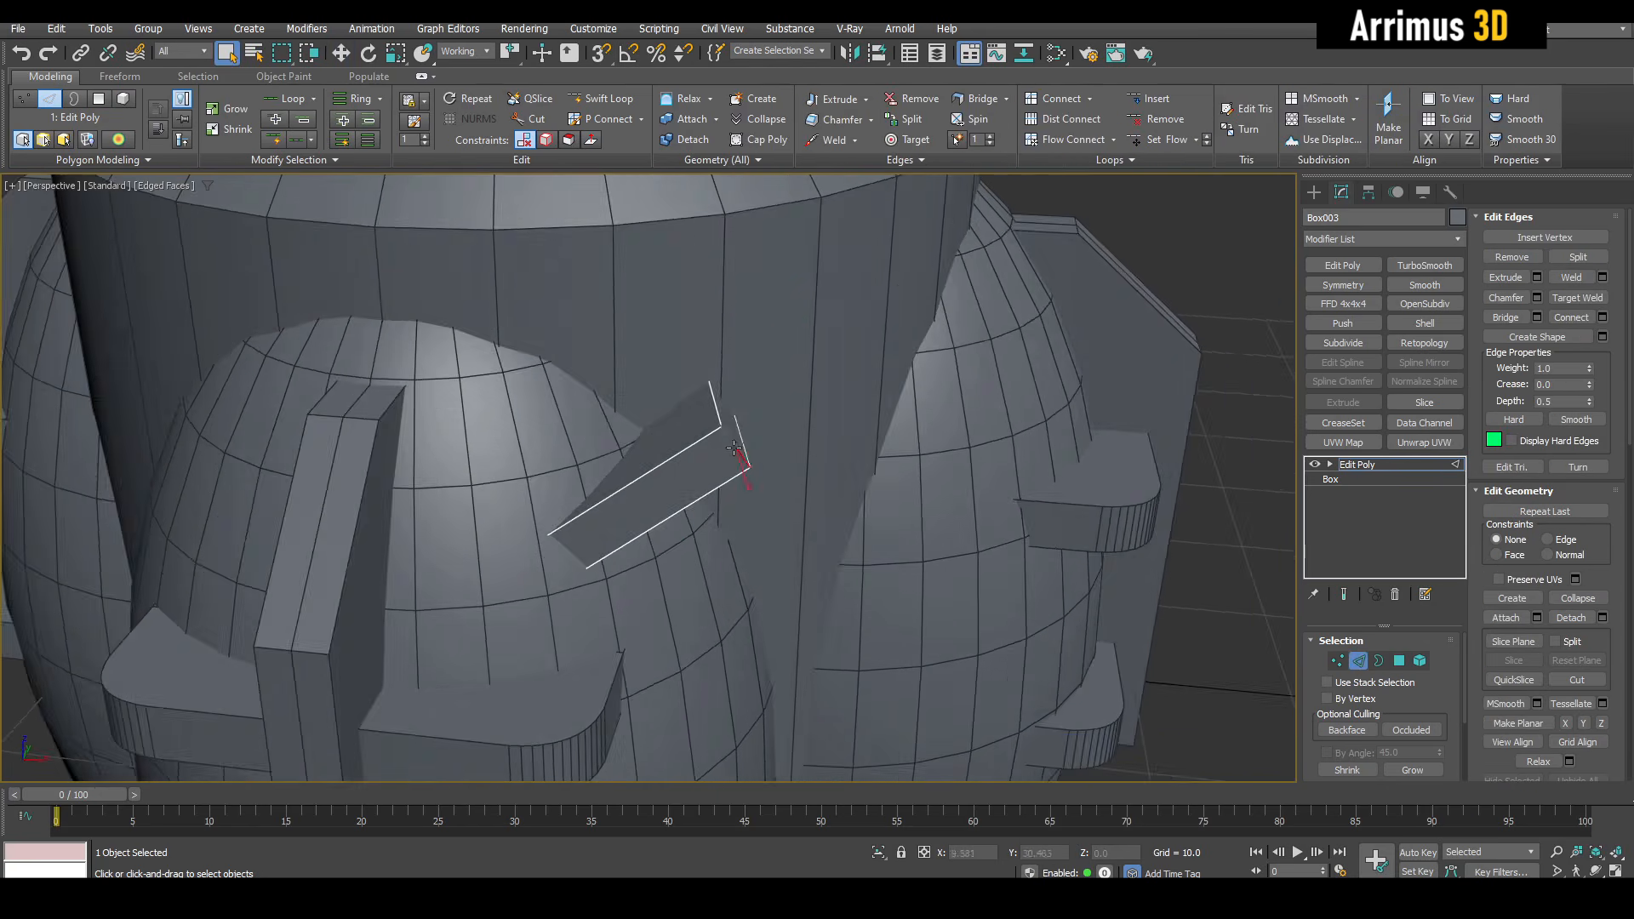
pyautogui.keyDown('alt'); pyautogui.moveTo(739, 447); pyautogui.dragTo(670, 494, button='middle'); pyautogui.keyUp('alt')
pyautogui.hotkey('ctrl', 'shift', 'c')
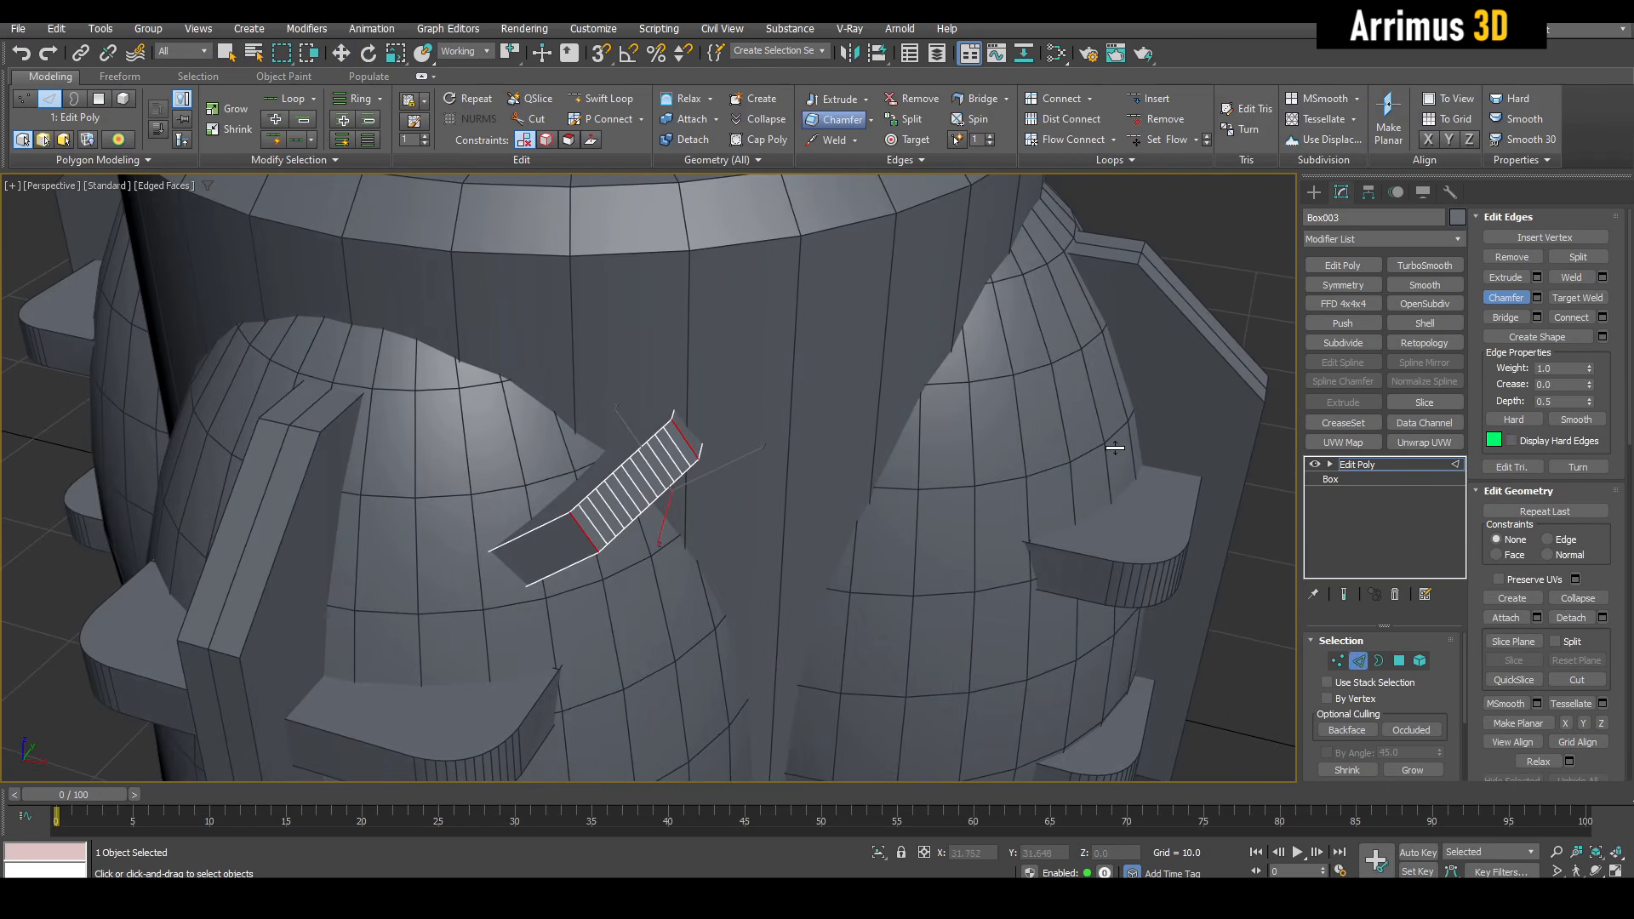
pyautogui.scroll(-3, 981, 416)
pyautogui.press('2')
pyautogui.keyDown('alt'); pyautogui.moveTo(981, 416); pyautogui.dragTo(1016, 400, button='middle'); pyautogui.keyUp('alt')
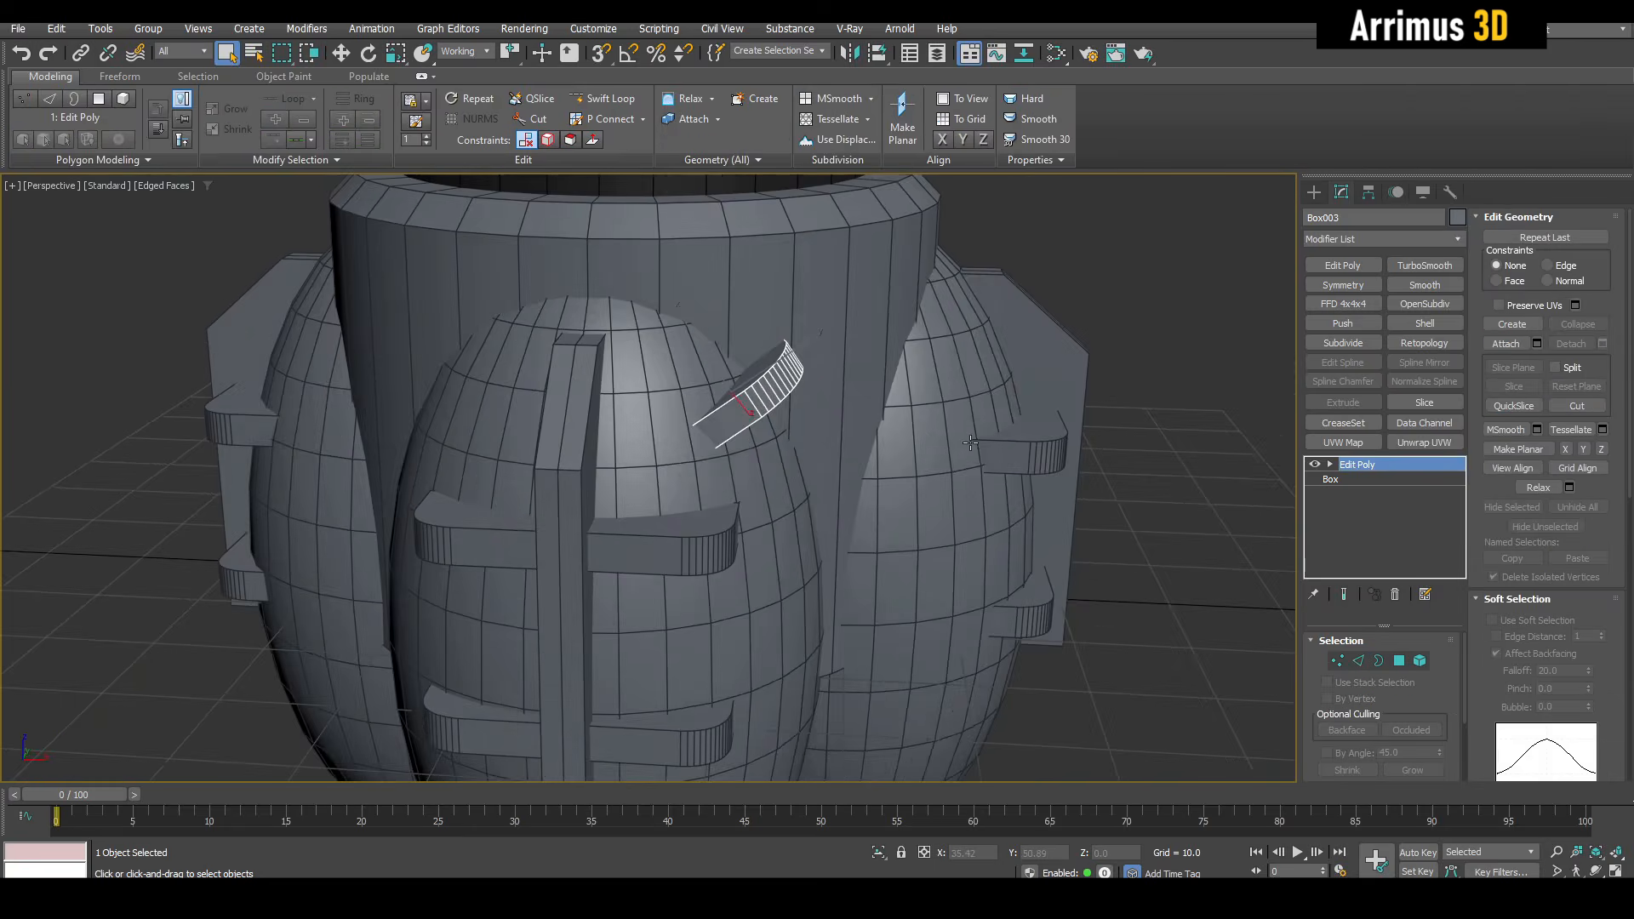
pyautogui.scroll(-2, 962, 497)
pyautogui.moveTo(897, 549); pyautogui.dragTo(915, 503, button='middle')
pyautogui.keyDown('alt'); pyautogui.moveTo(851, 383); pyautogui.dragTo(863, 584, button='middle'); pyautogui.keyUp('alt')
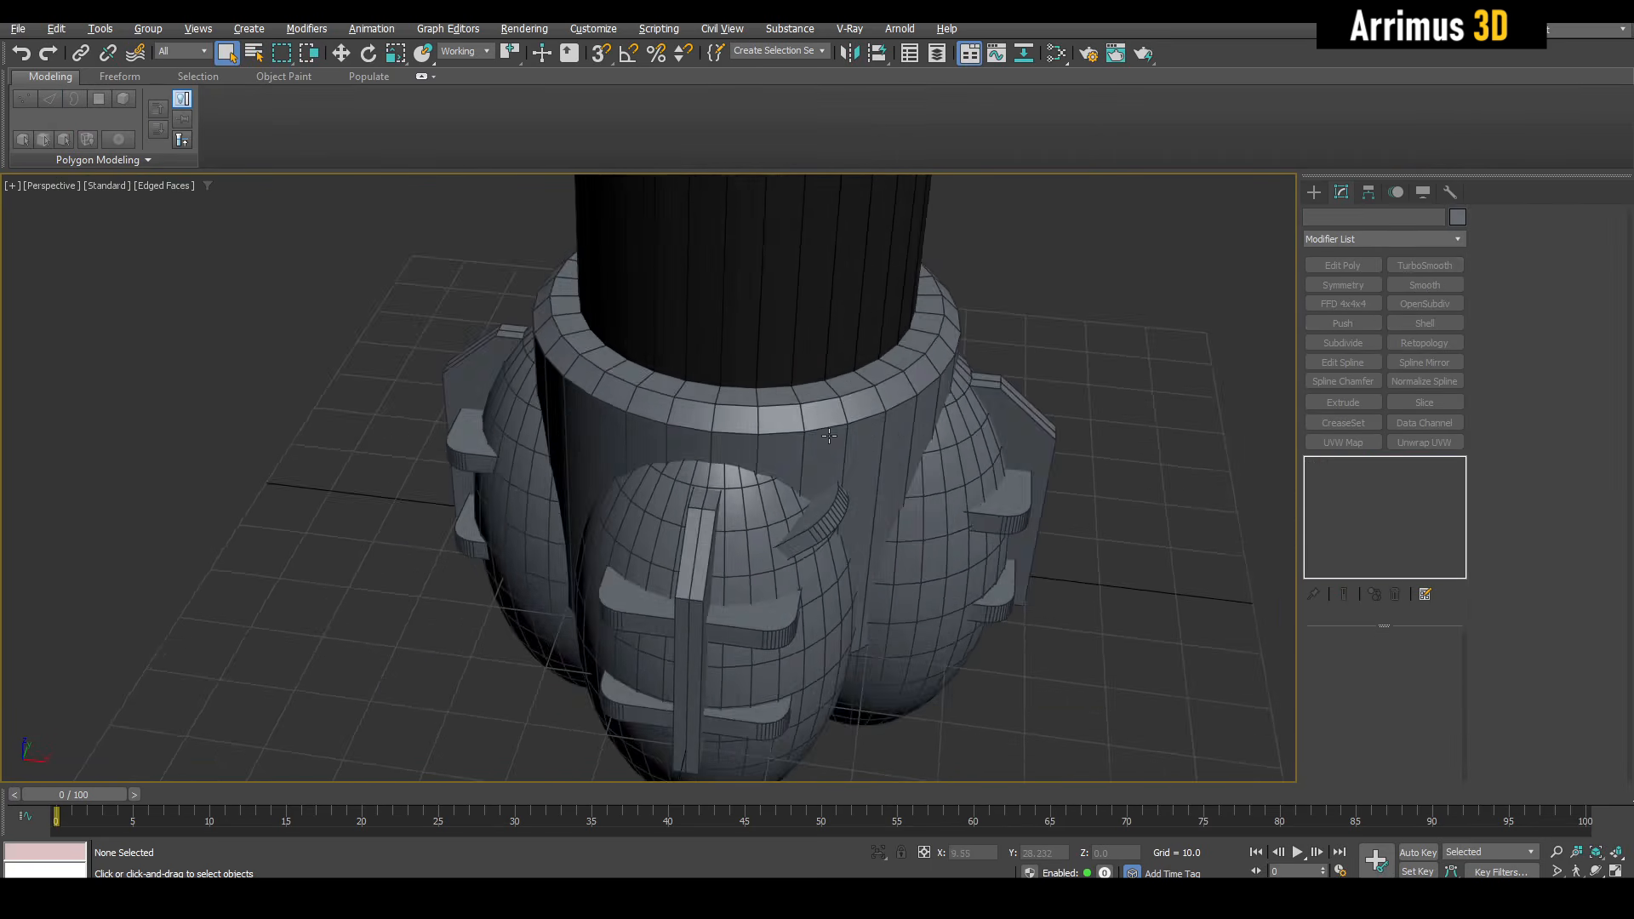
pyautogui.scroll(-3, 838, 378)
pyautogui.scroll(3, 780, 408)
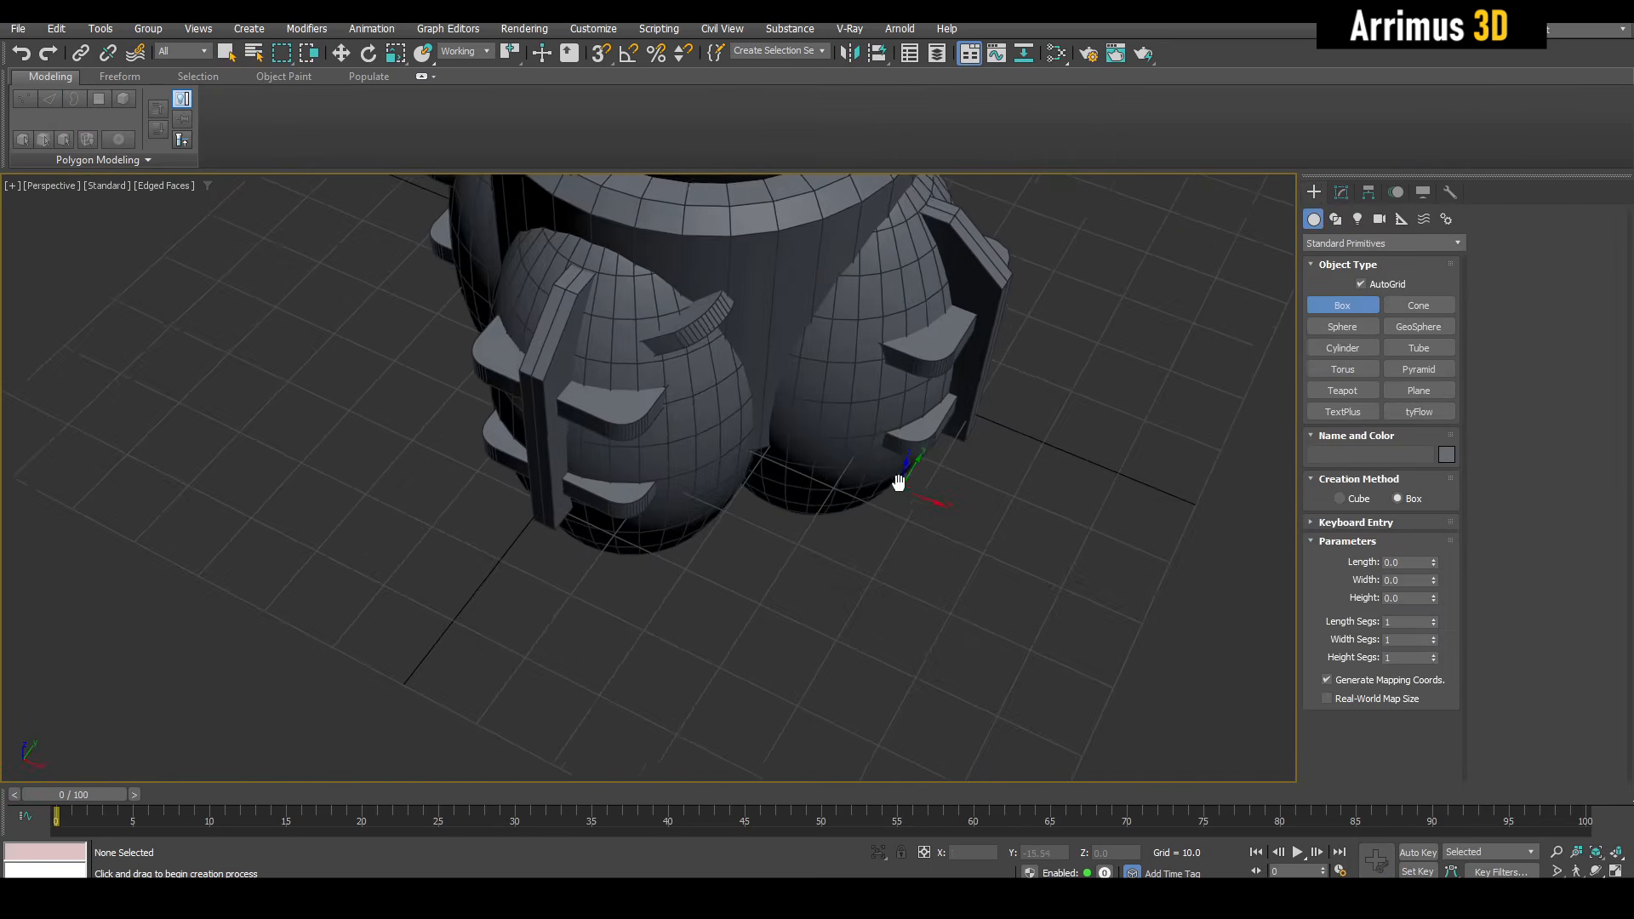
# Draw a box about 24.1 by 17.3 on the grid and centre it on the main cylinder's axis, with Edit Poly applied.
pyautogui.moveTo(897, 478); pyautogui.dragTo(889, 434, button='middle')
pyautogui.moveTo(955, 467); pyautogui.dragTo(1010, 668)
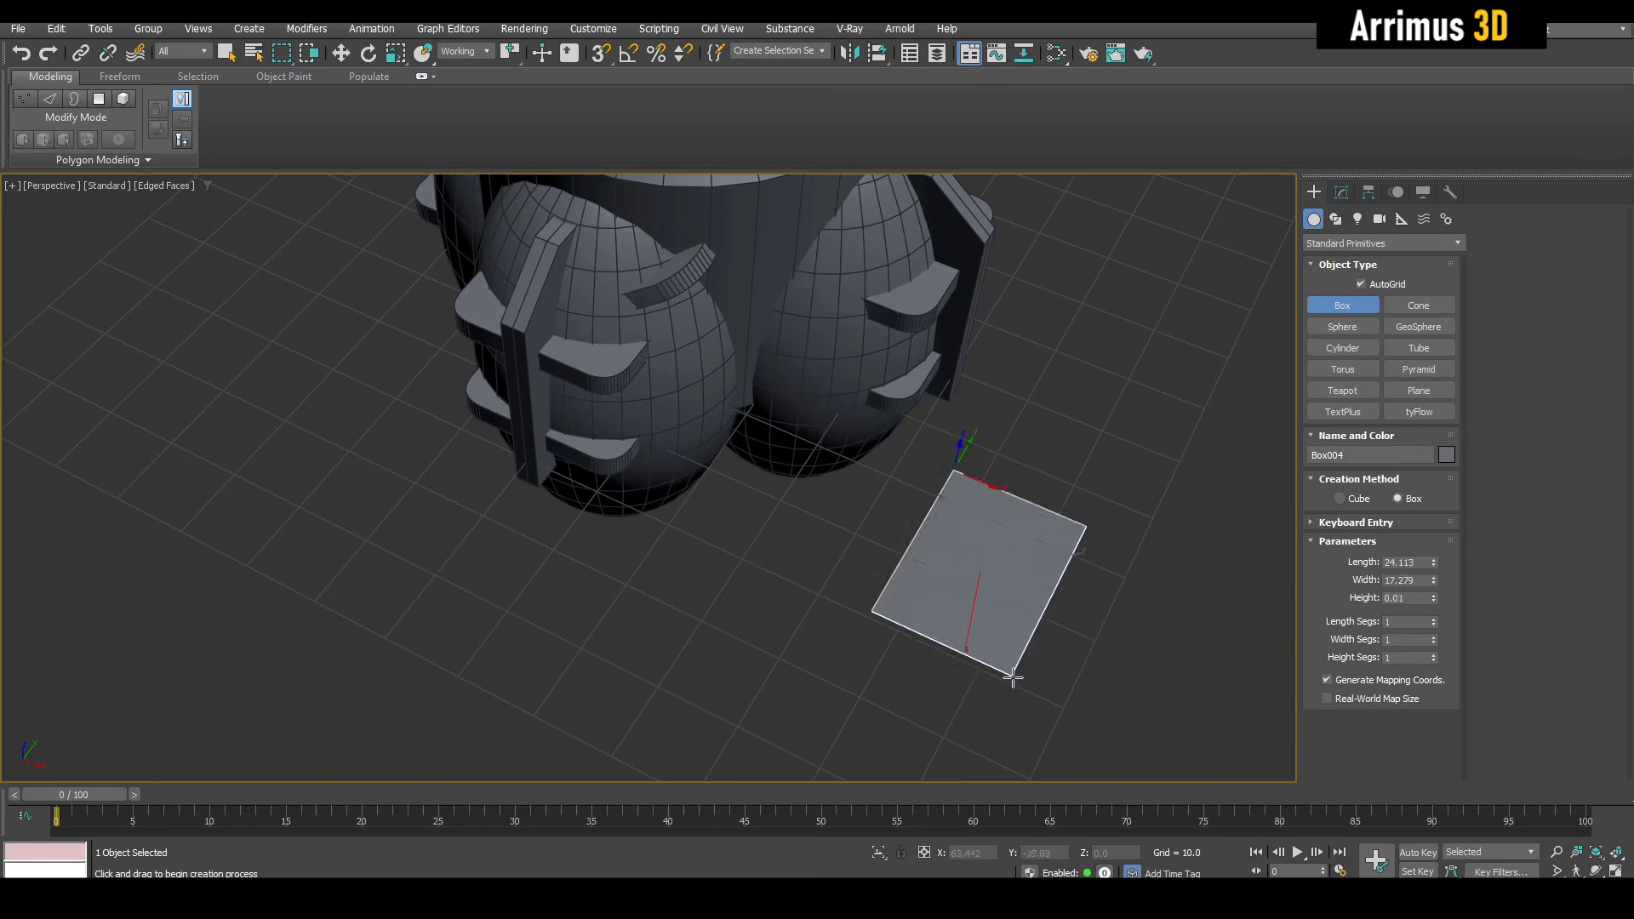
pyautogui.click(1046, 511)
pyautogui.press('w')
pyautogui.scroll(2, 813, 466)
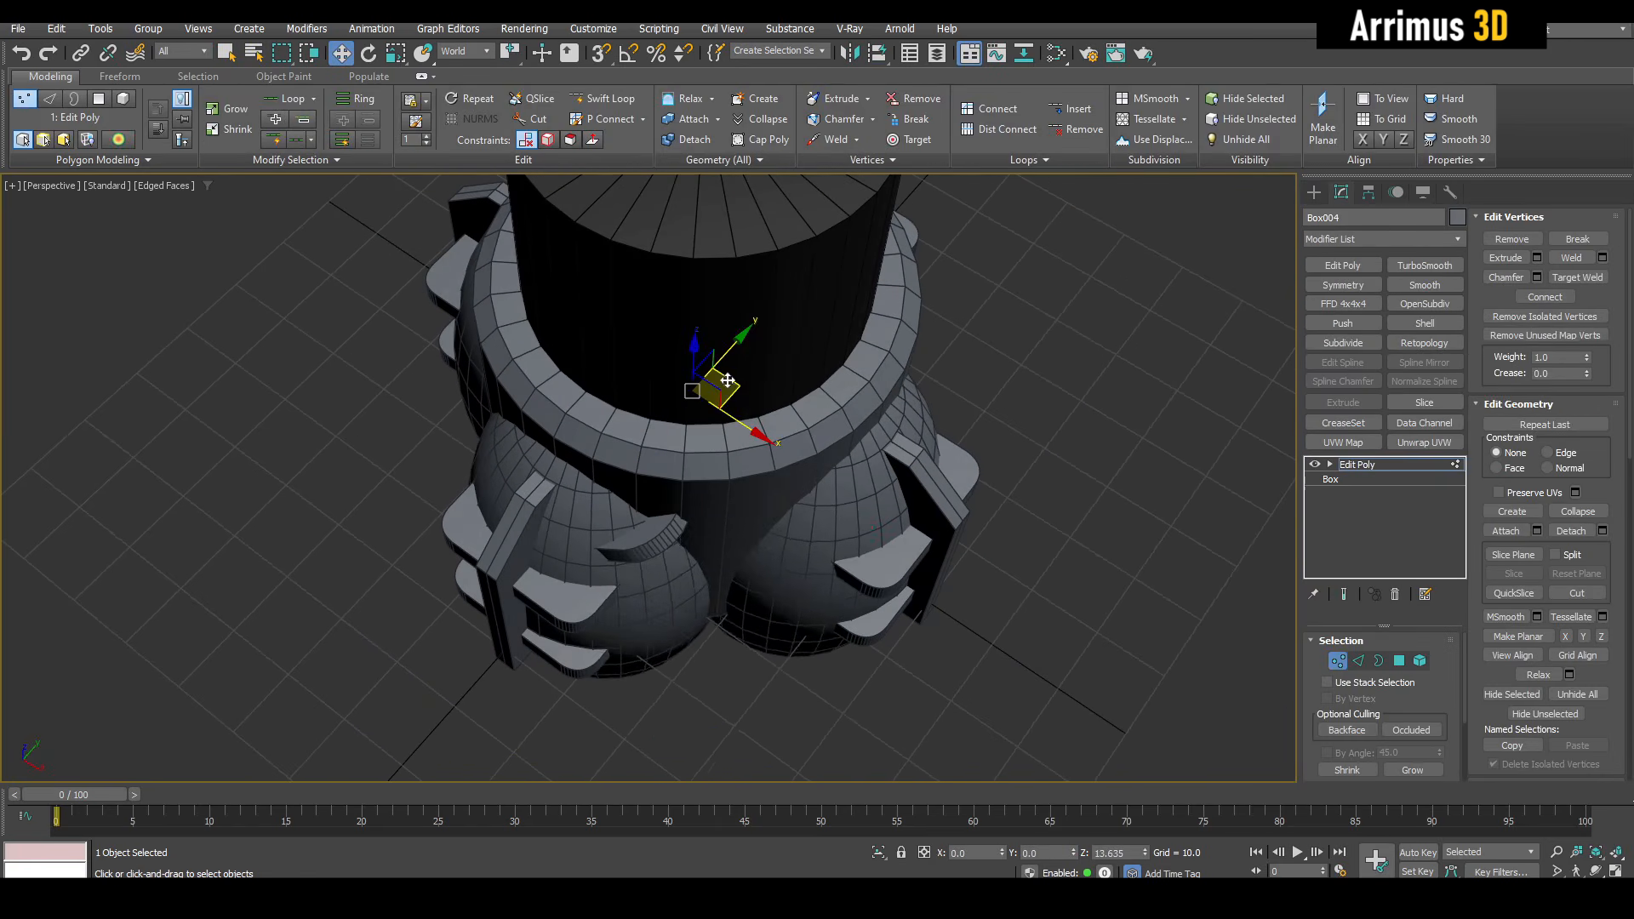
# Move the box's geometry out diagonally between two ellipsoids, turn it to face outward, and raise it to the collar's height.
pyautogui.moveTo(728, 380); pyautogui.dragTo(790, 593)
pyautogui.press('a')
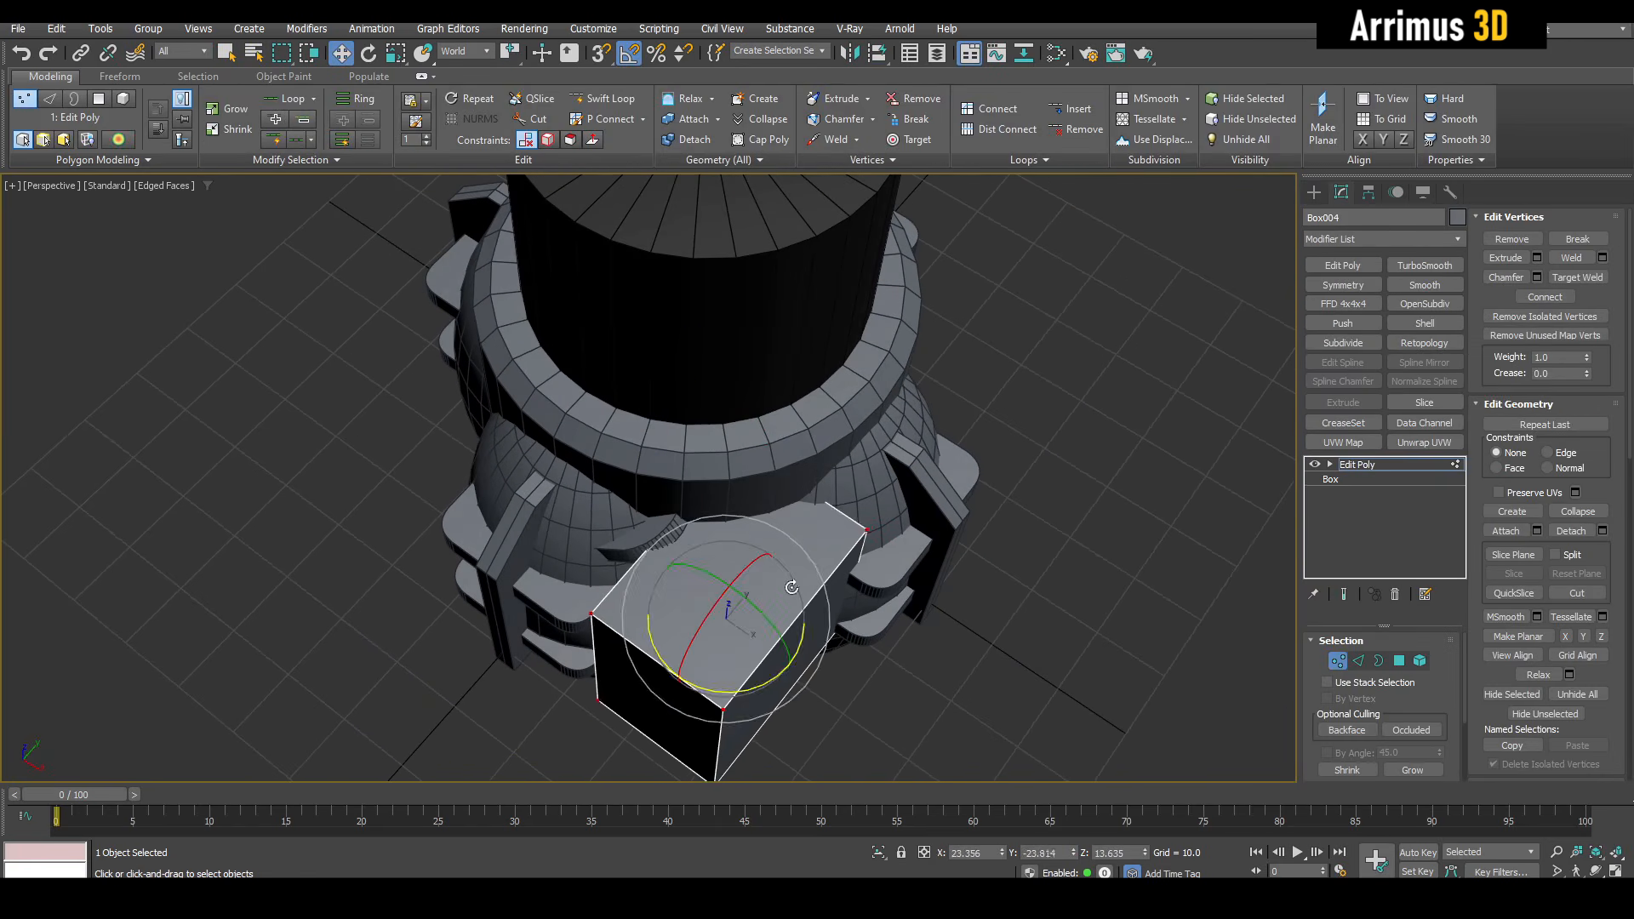
pyautogui.press('w')
pyautogui.keyDown('alt'); pyautogui.moveTo(782, 683); pyautogui.dragTo(751, 467, button='middle'); pyautogui.keyUp('alt')
pyautogui.moveTo(751, 467); pyautogui.dragTo(770, 243)
# Shift all of the box's faces toward the collar and pull its outer face inward.
pyautogui.press('4')
pyautogui.click(808, 335)
pyautogui.keyDown('alt'); pyautogui.moveTo(809, 335); pyautogui.dragTo(784, 544, button='middle'); pyautogui.keyUp('alt')
pyautogui.hotkey('ctrl', 'a')
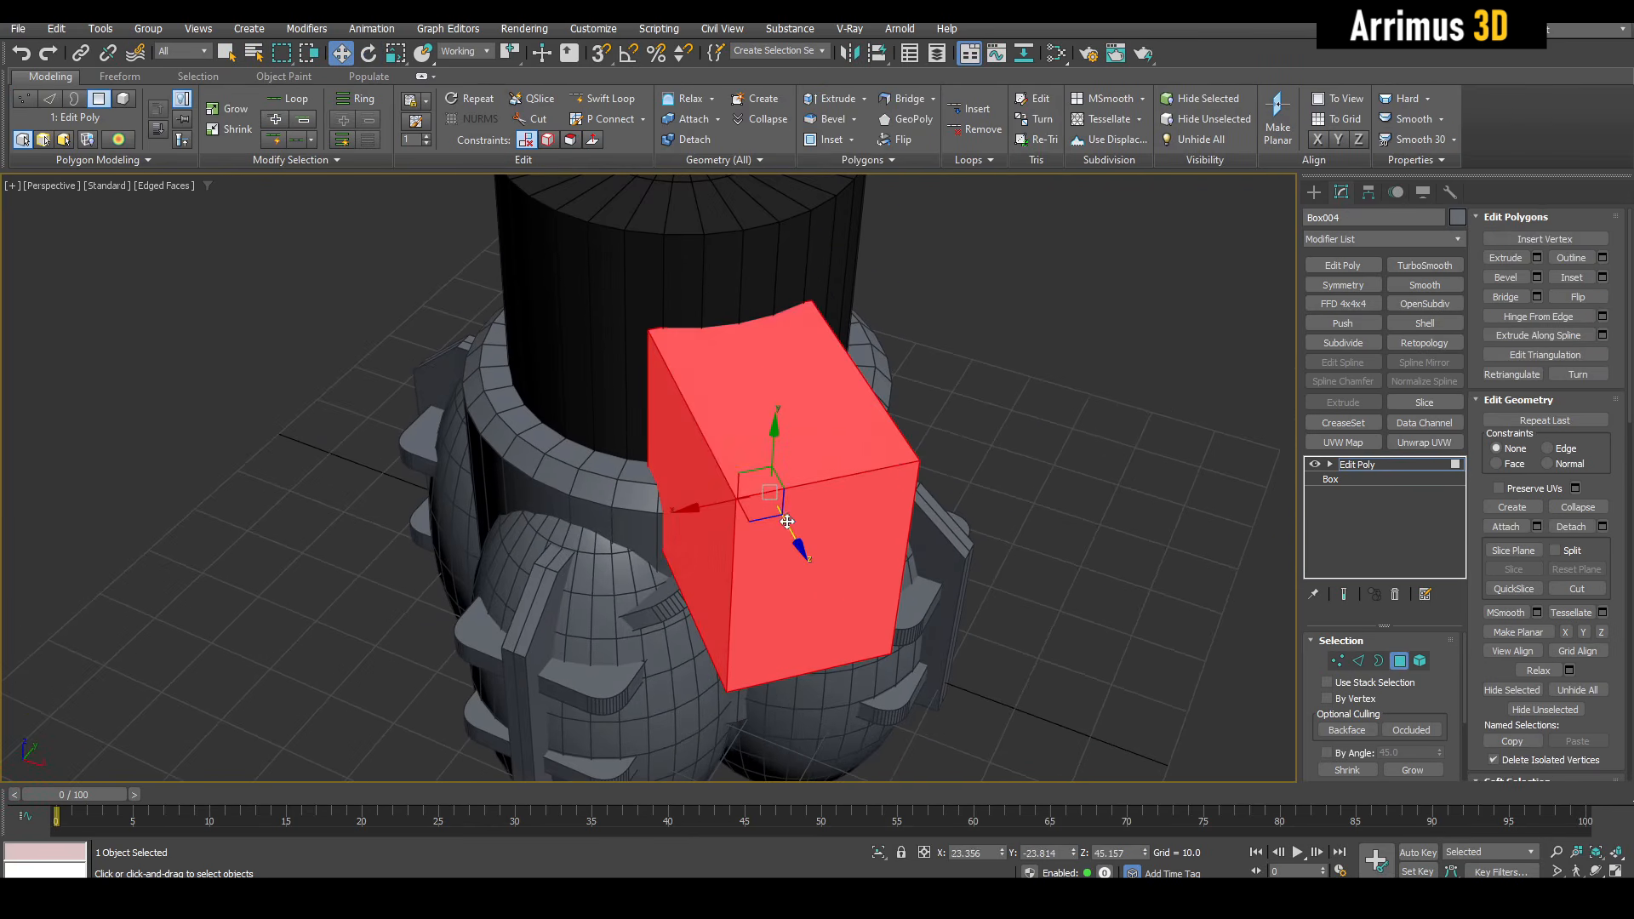
pyautogui.moveTo(788, 518); pyautogui.dragTo(773, 489)
pyautogui.click(811, 562)
pyautogui.moveTo(811, 562)
pyautogui.mouseDown()
pyautogui.moveTo(760, 405)
pyautogui.moveTo(816, 537)
pyautogui.mouseUp()
# Move a hidden face of the box so it overlaps only the upper part of the collar wall.
pyautogui.moveTo(722, 393)
pyautogui.keyDown('alt'); pyautogui.mouseDown(button='middle')
pyautogui.moveTo(720, 553)
pyautogui.moveTo(688, 435)
pyautogui.mouseUp(button='middle'); pyautogui.keyUp('alt')
pyautogui.press('F3')
pyautogui.click(726, 600)
pyautogui.press('F3')
pyautogui.moveTo(700, 481); pyautogui.dragTo(787, 535)
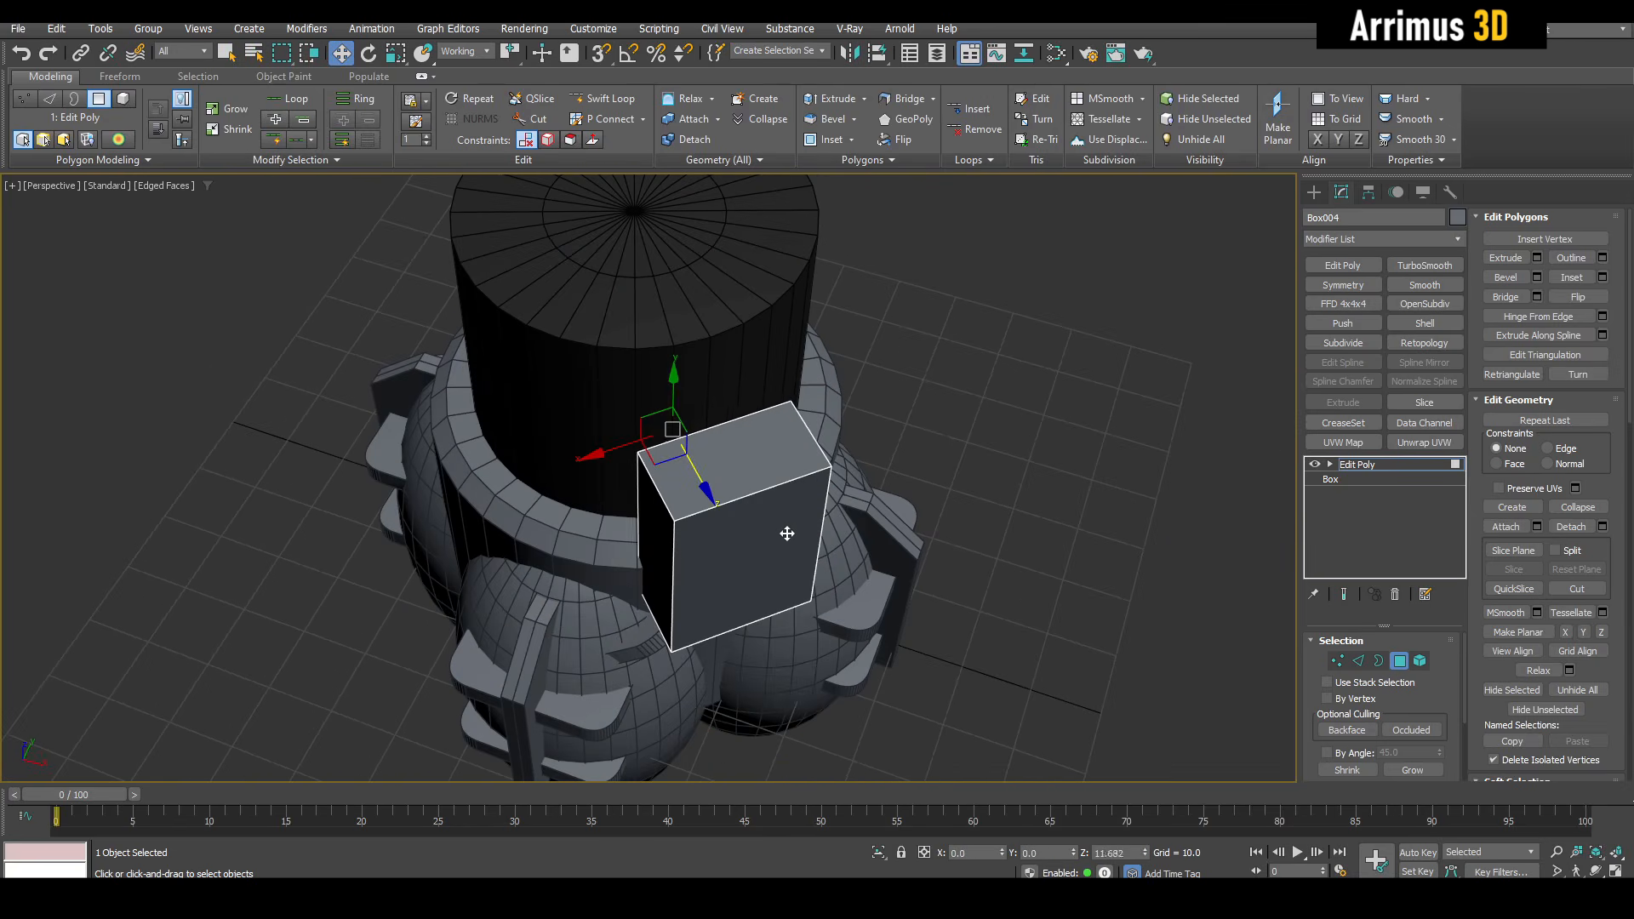
pyautogui.keyDown('alt'); pyautogui.moveTo(780, 515); pyautogui.dragTo(707, 473, button='middle'); pyautogui.keyUp('alt')
pyautogui.press('4')
pyautogui.press('q')
# Combine the collar cylinder with the ellipsoids, bracketed fins and diagonal strips using ProBoolean Union.
pyautogui.click(630, 522)
pyautogui.moveTo(711, 577); pyautogui.dragTo(680, 342, button='middle')
pyautogui.scroll(-5, 589, 362)
pyautogui.click(801, 460)
pyautogui.scroll(3, 588, 349)
pyautogui.scroll(3, 589, 349)
pyautogui.click(632, 254)
pyautogui.click(685, 491)
pyautogui.click(684, 332)
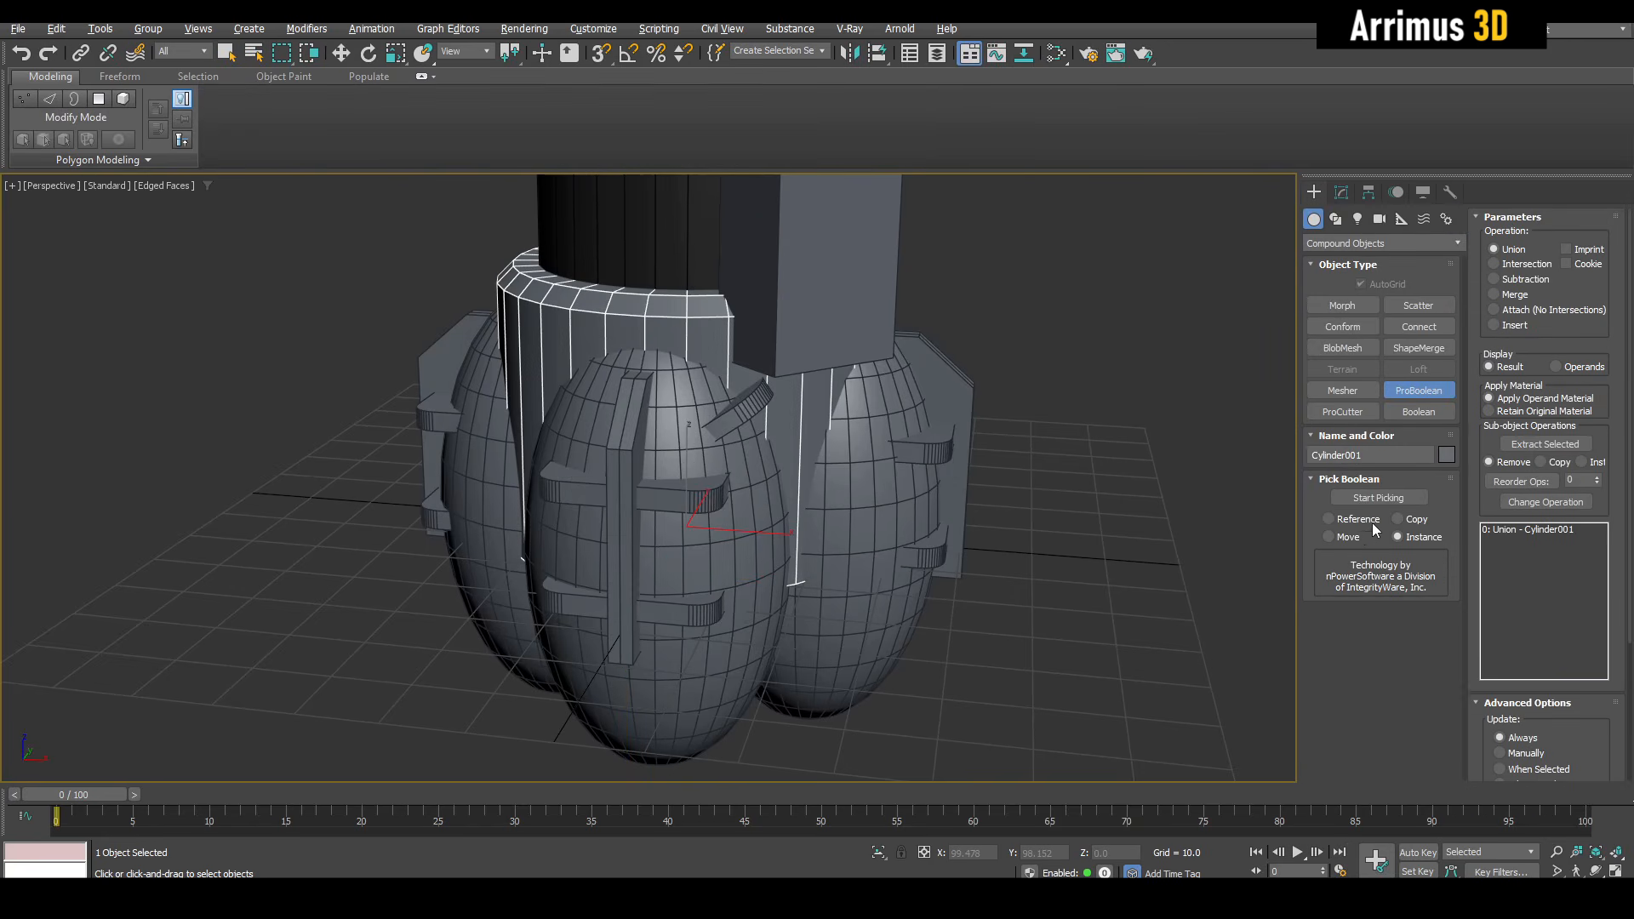
pyautogui.click(653, 412)
pyautogui.scroll(3, 659, 502)
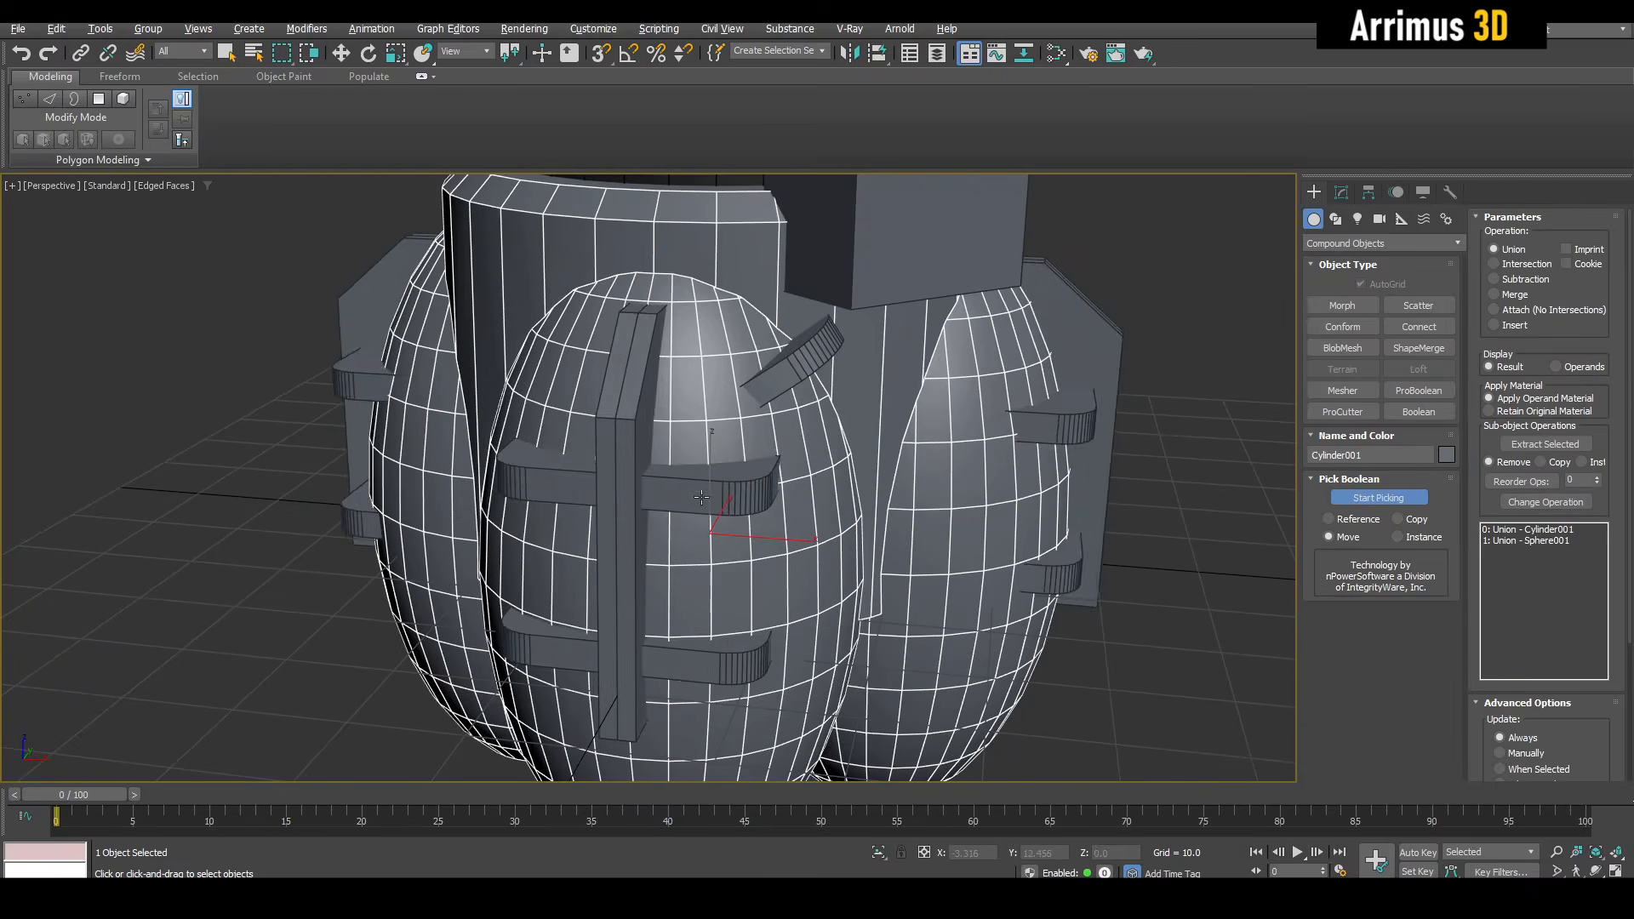
pyautogui.click(830, 371)
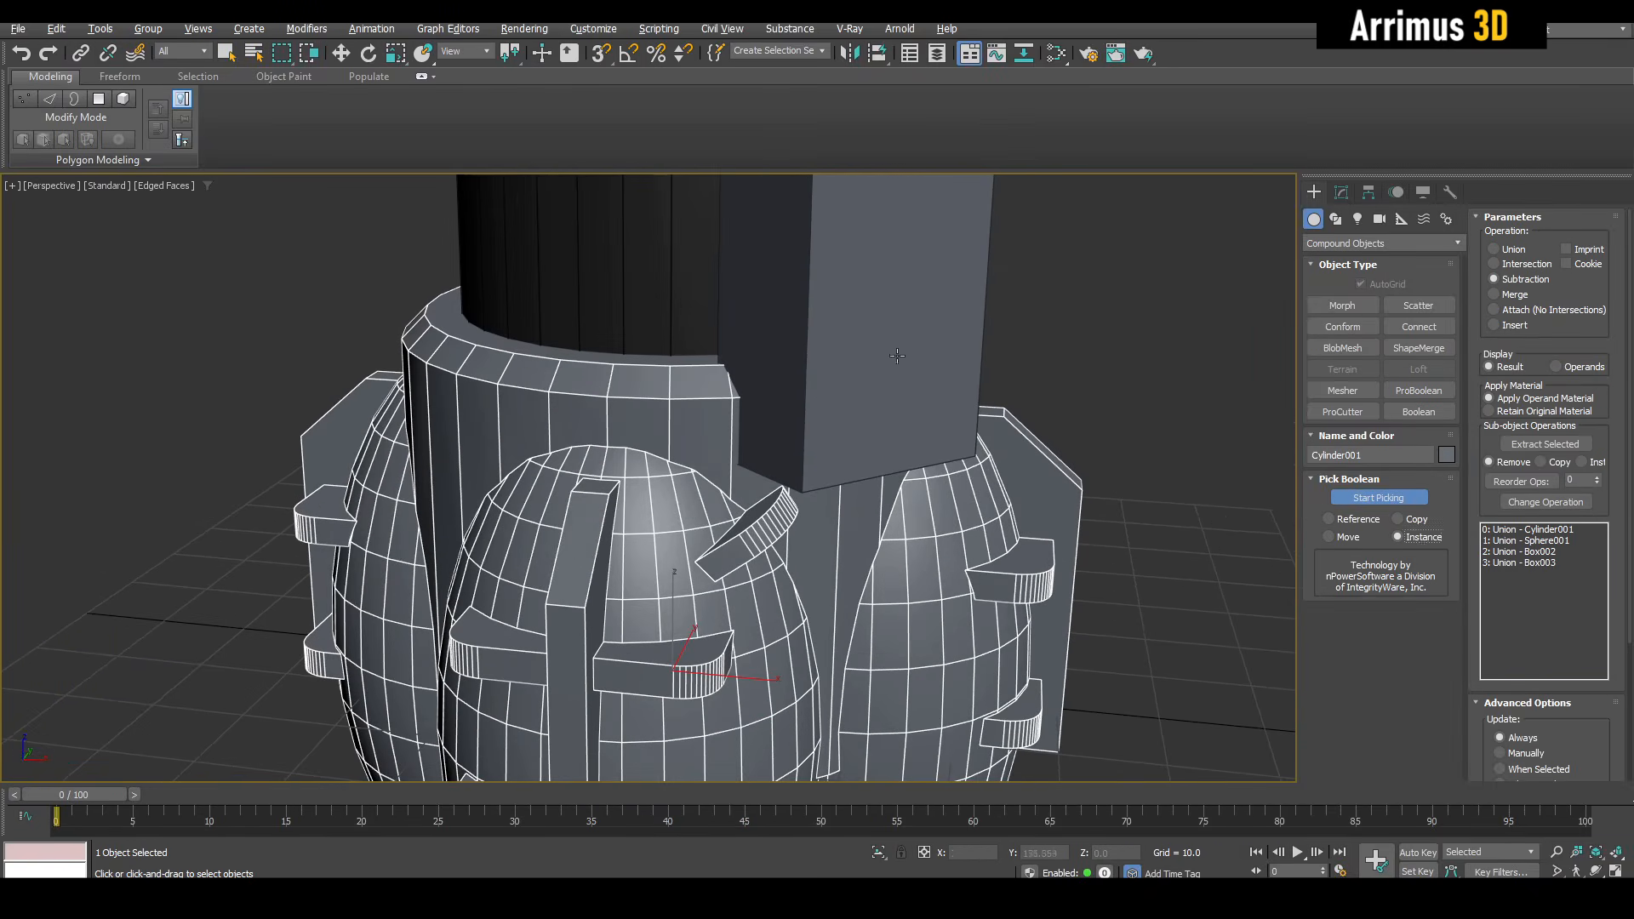
# Subtract the box from the collar as an instanced operand and move the box aside from the model.
pyautogui.click(897, 354)
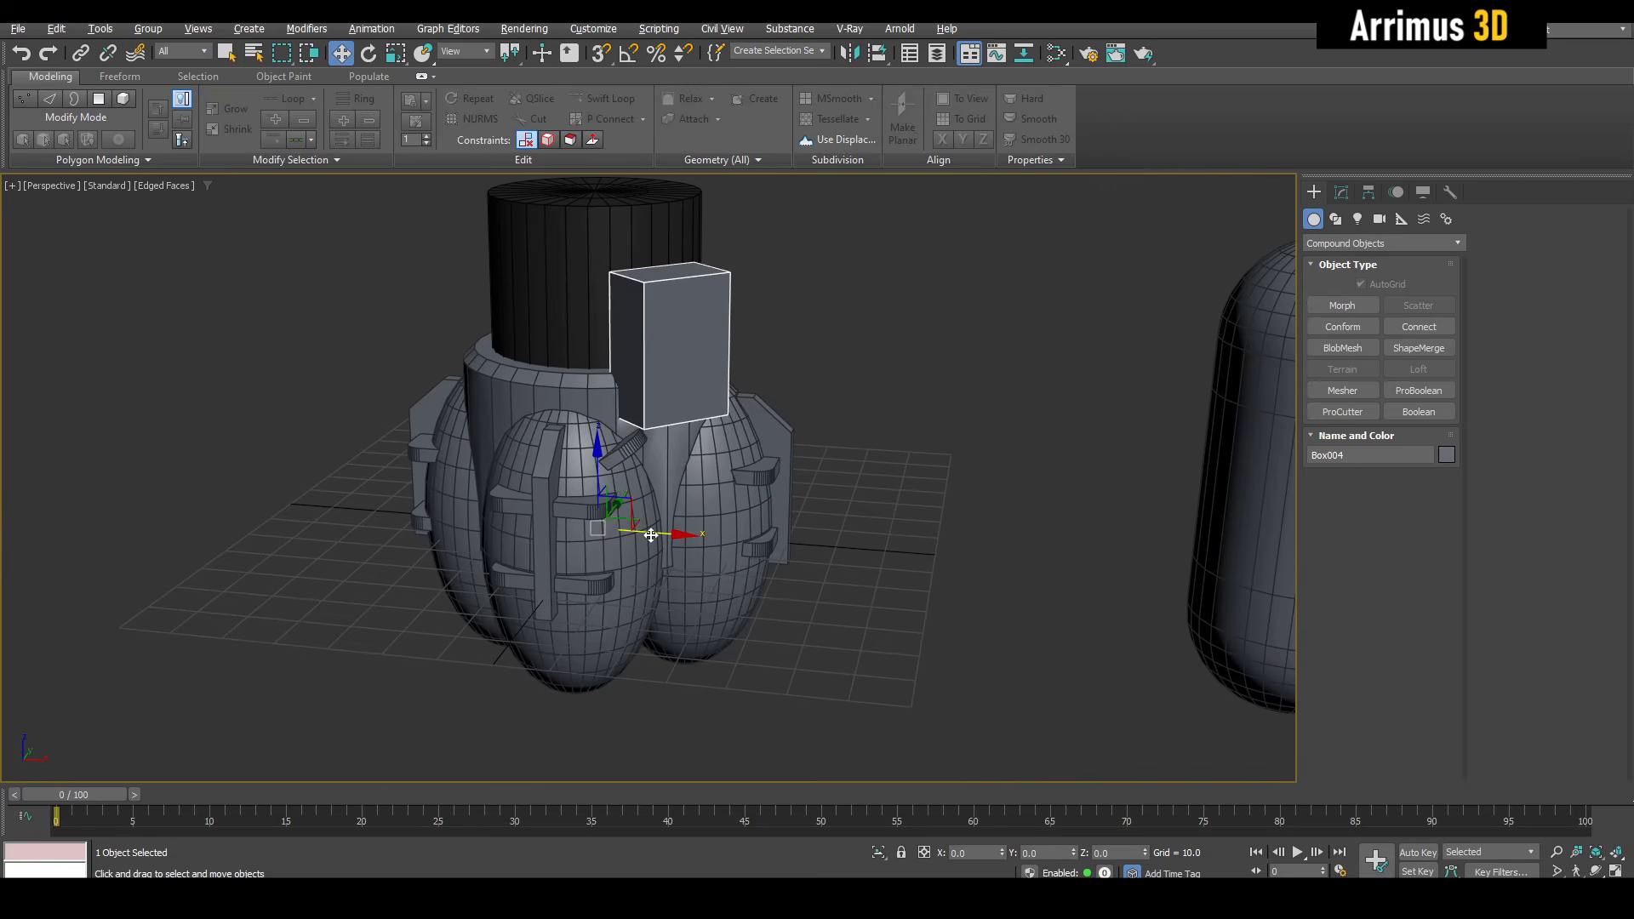
pyautogui.moveTo(706, 559); pyautogui.dragTo(893, 569)
pyautogui.scroll(3, 888, 488)
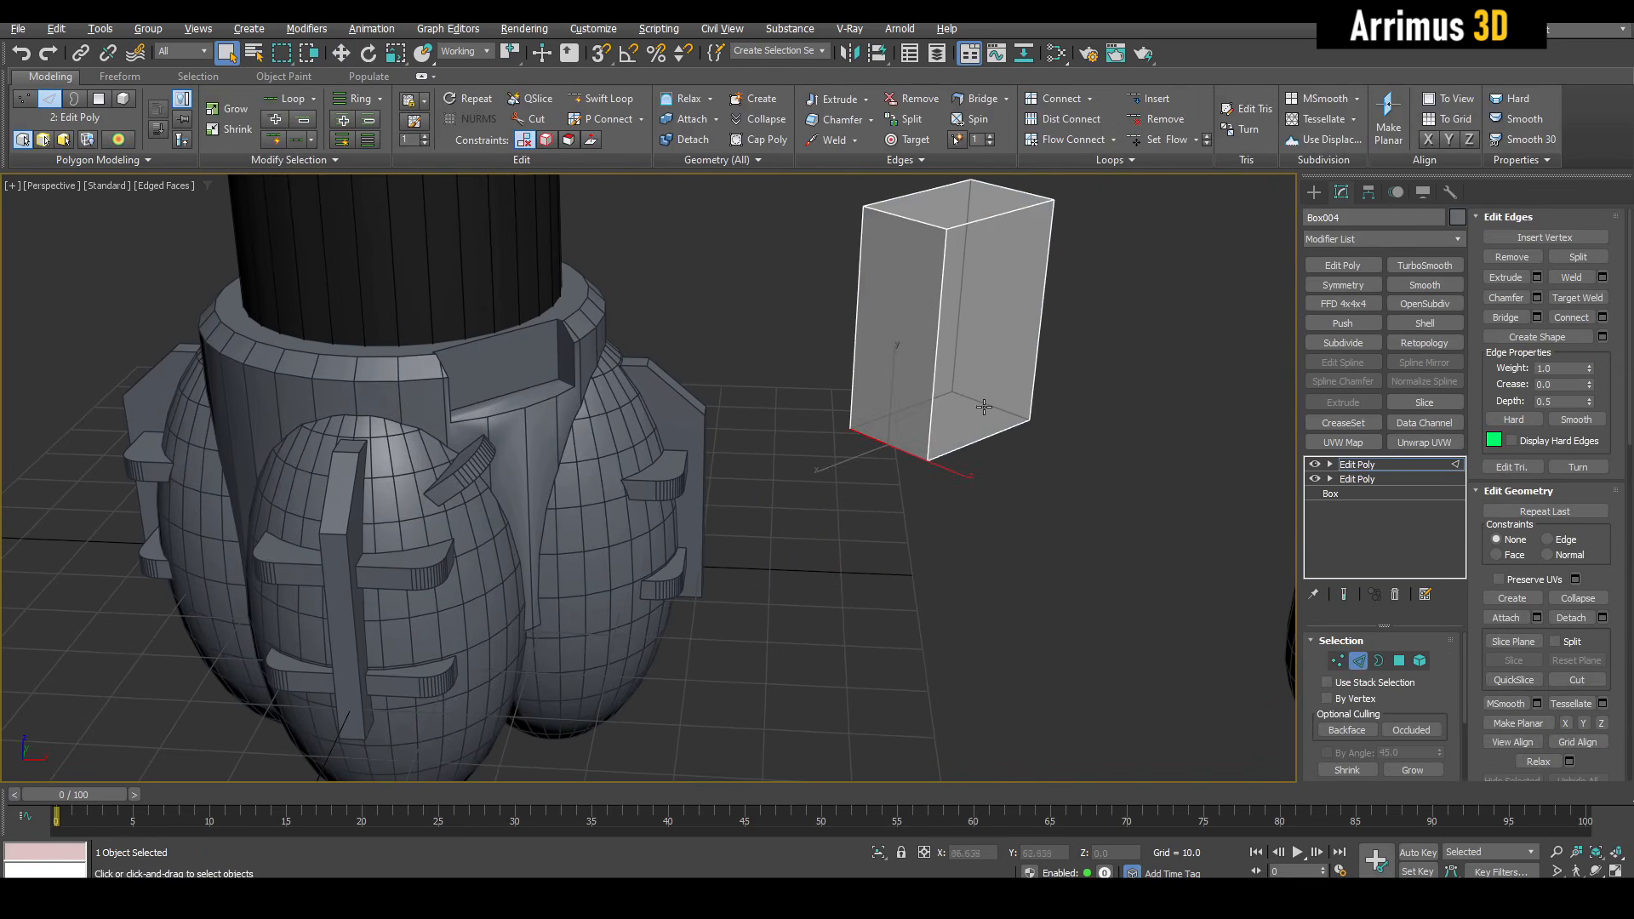
# Chamfer the lower edges of the instanced box with multiple segments to round the notch's corners.
pyautogui.keyDown('ctrl'); pyautogui.click(984, 406); pyautogui.keyUp('ctrl')
pyautogui.hotkey('alt', 'x')
pyautogui.hotkey('ctrl', 'shift', 'c')
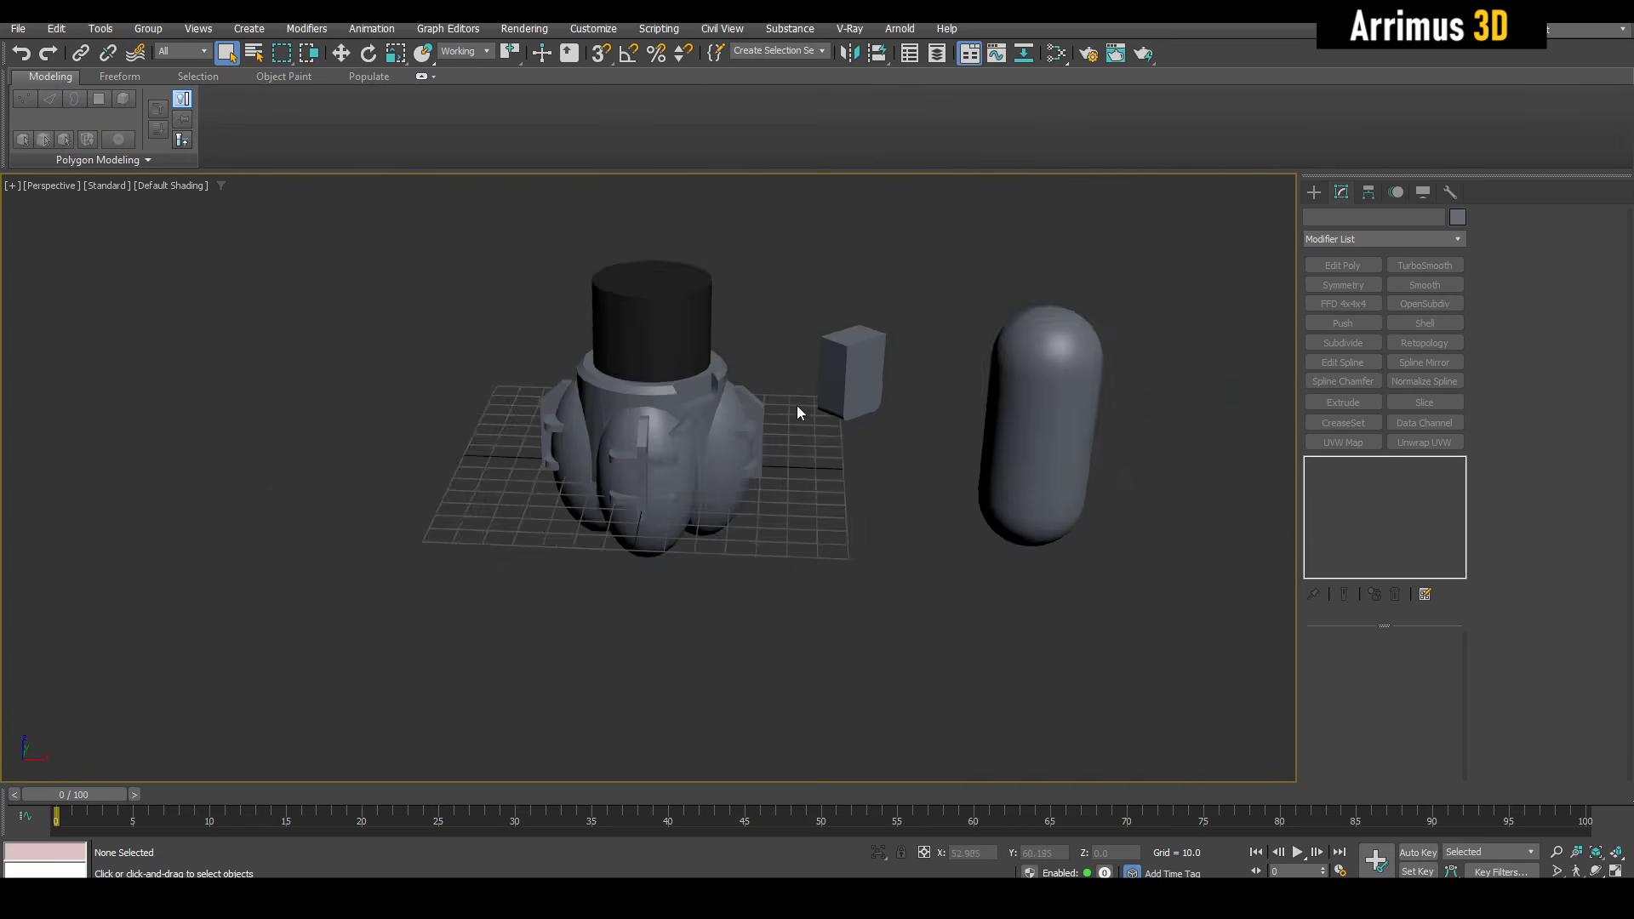
# Adjust the radius of the dark inner cylinder slightly within the collar.
pyautogui.scroll(5, 796, 405)
pyautogui.moveTo(738, 403)
pyautogui.keyDown('alt'); pyautogui.mouseDown(button='middle')
pyautogui.moveTo(672, 375)
pyautogui.moveTo(714, 443)
pyautogui.moveTo(697, 369)
pyautogui.moveTo(724, 391)
pyautogui.mouseUp(button='middle'); pyautogui.keyUp('alt')
pyautogui.click(723, 392)
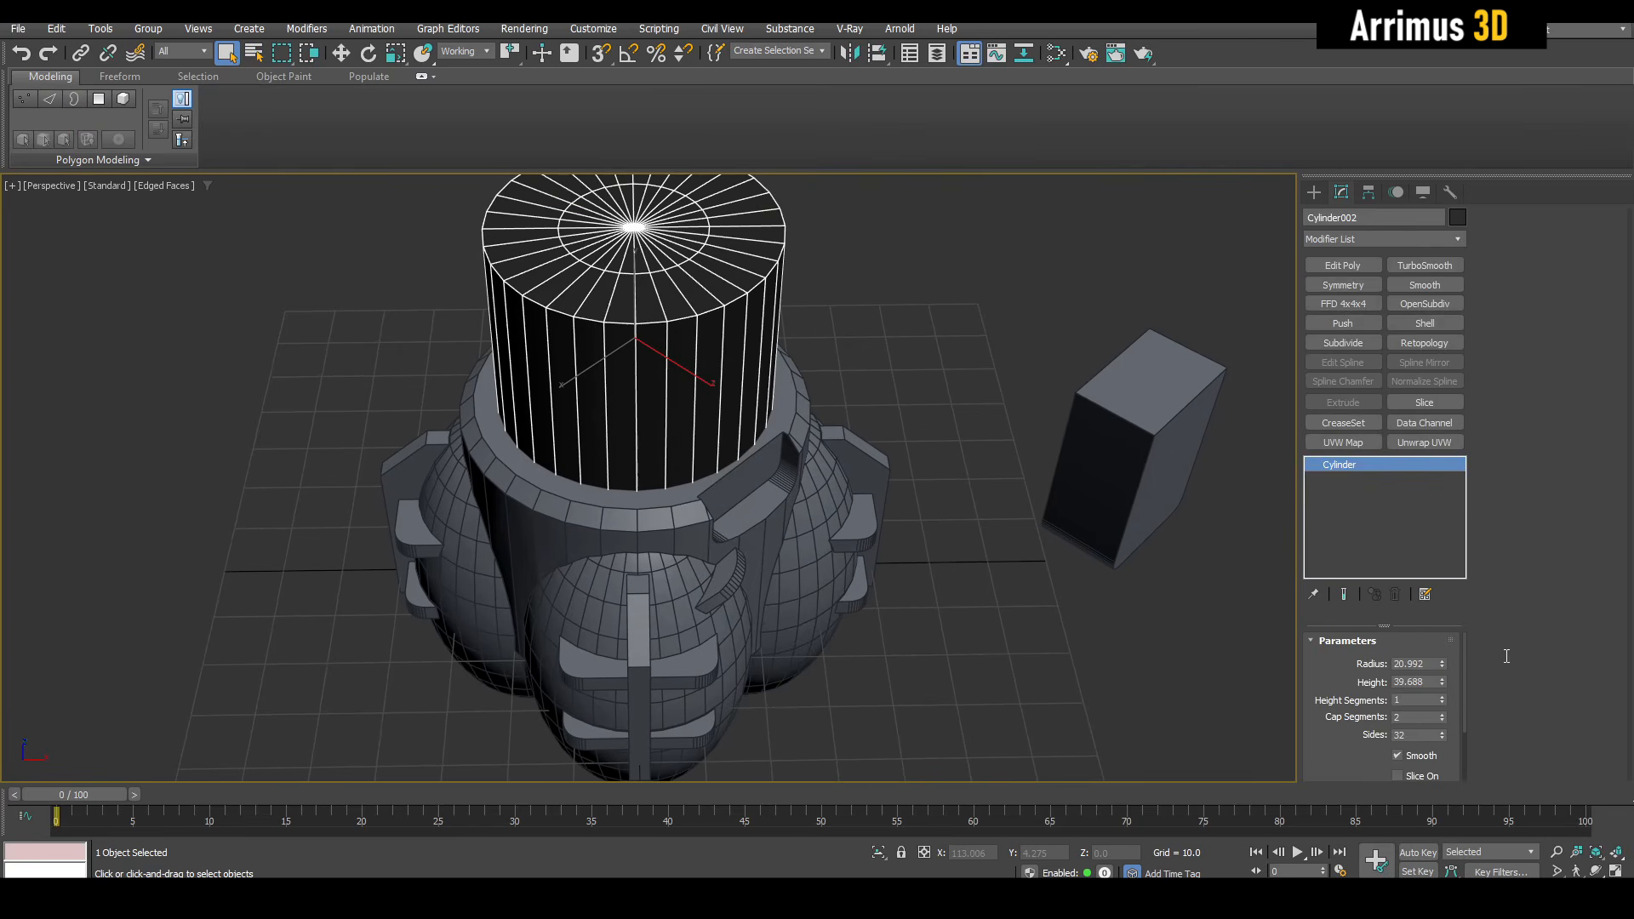
pyautogui.moveTo(1442, 666); pyautogui.dragTo(1453, 670)
pyautogui.click(1176, 604)
# Draw a large box about 134 by 158 and 16.5 high across the grid, crossing the ellipsoids' lower halves.
pyautogui.moveTo(1176, 604); pyautogui.dragTo(943, 423, button='middle')
pyautogui.scroll(-3, 969, 475)
pyautogui.click(1174, 408)
pyautogui.press('w')
pyautogui.keyDown('alt'); pyautogui.moveTo(1175, 408); pyautogui.dragTo(1026, 474, button='middle'); pyautogui.keyUp('alt')
pyautogui.click(919, 478)
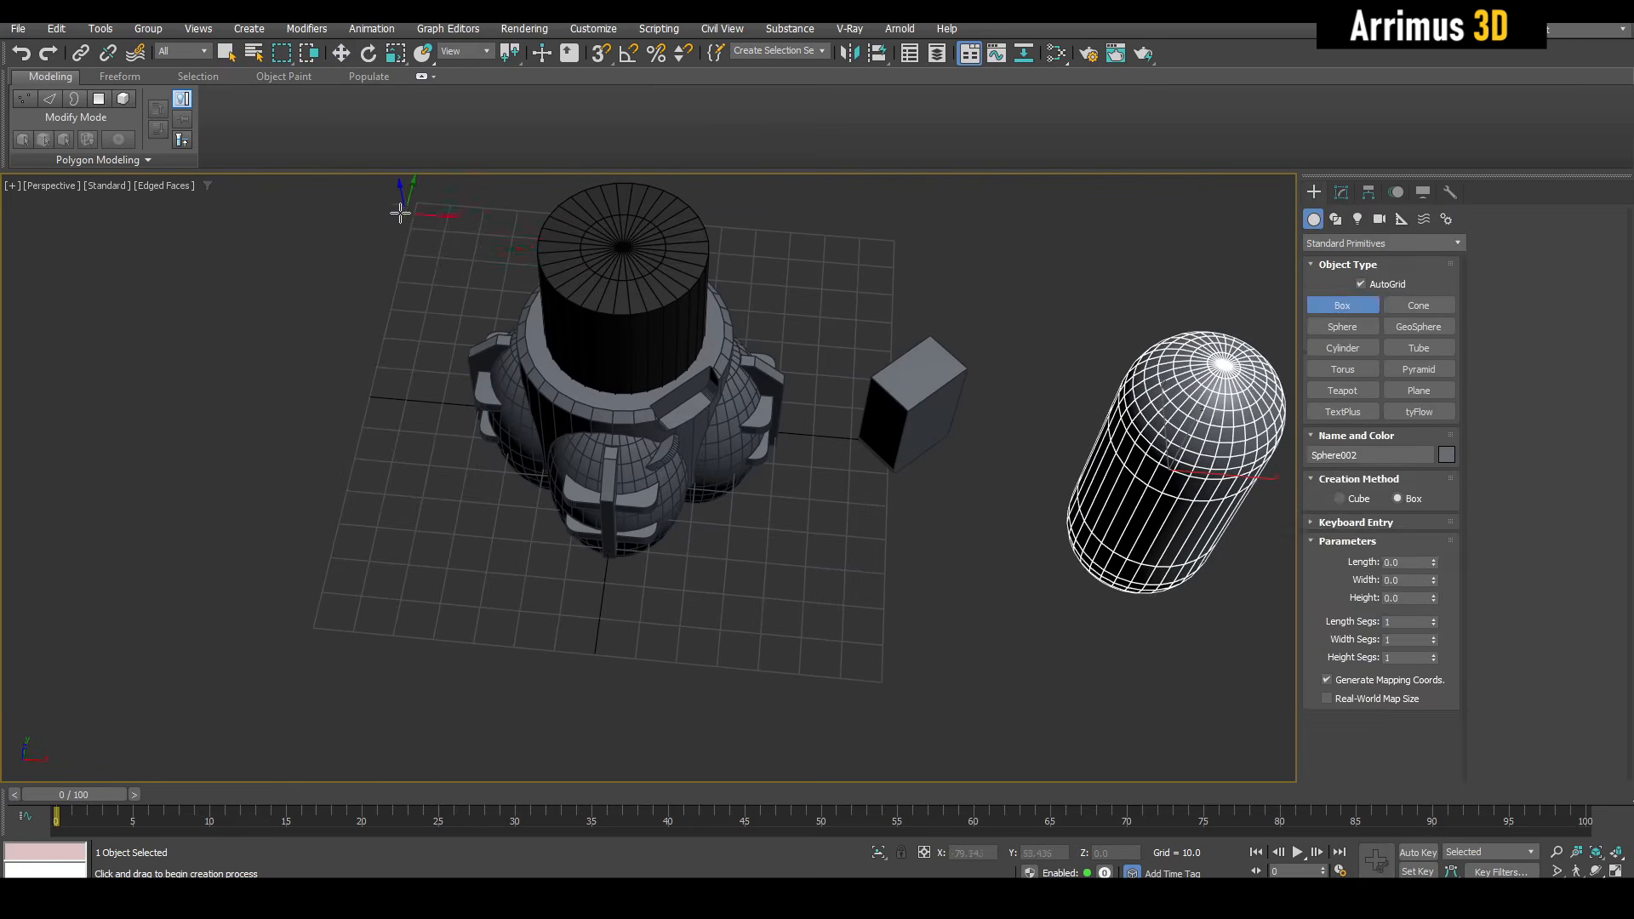
pyautogui.moveTo(375, 181); pyautogui.dragTo(902, 628)
pyautogui.press('w')
pyautogui.keyDown('alt'); pyautogui.moveTo(647, 613); pyautogui.dragTo(624, 391, button='middle'); pyautogui.keyUp('alt')
pyautogui.scroll(4, 630, 374)
pyautogui.moveTo(660, 400); pyautogui.dragTo(763, 515)
pyautogui.press('q')
# Try to subtract the large thin box from the combined model with ProBoolean in Move mode.
pyautogui.click(824, 394)
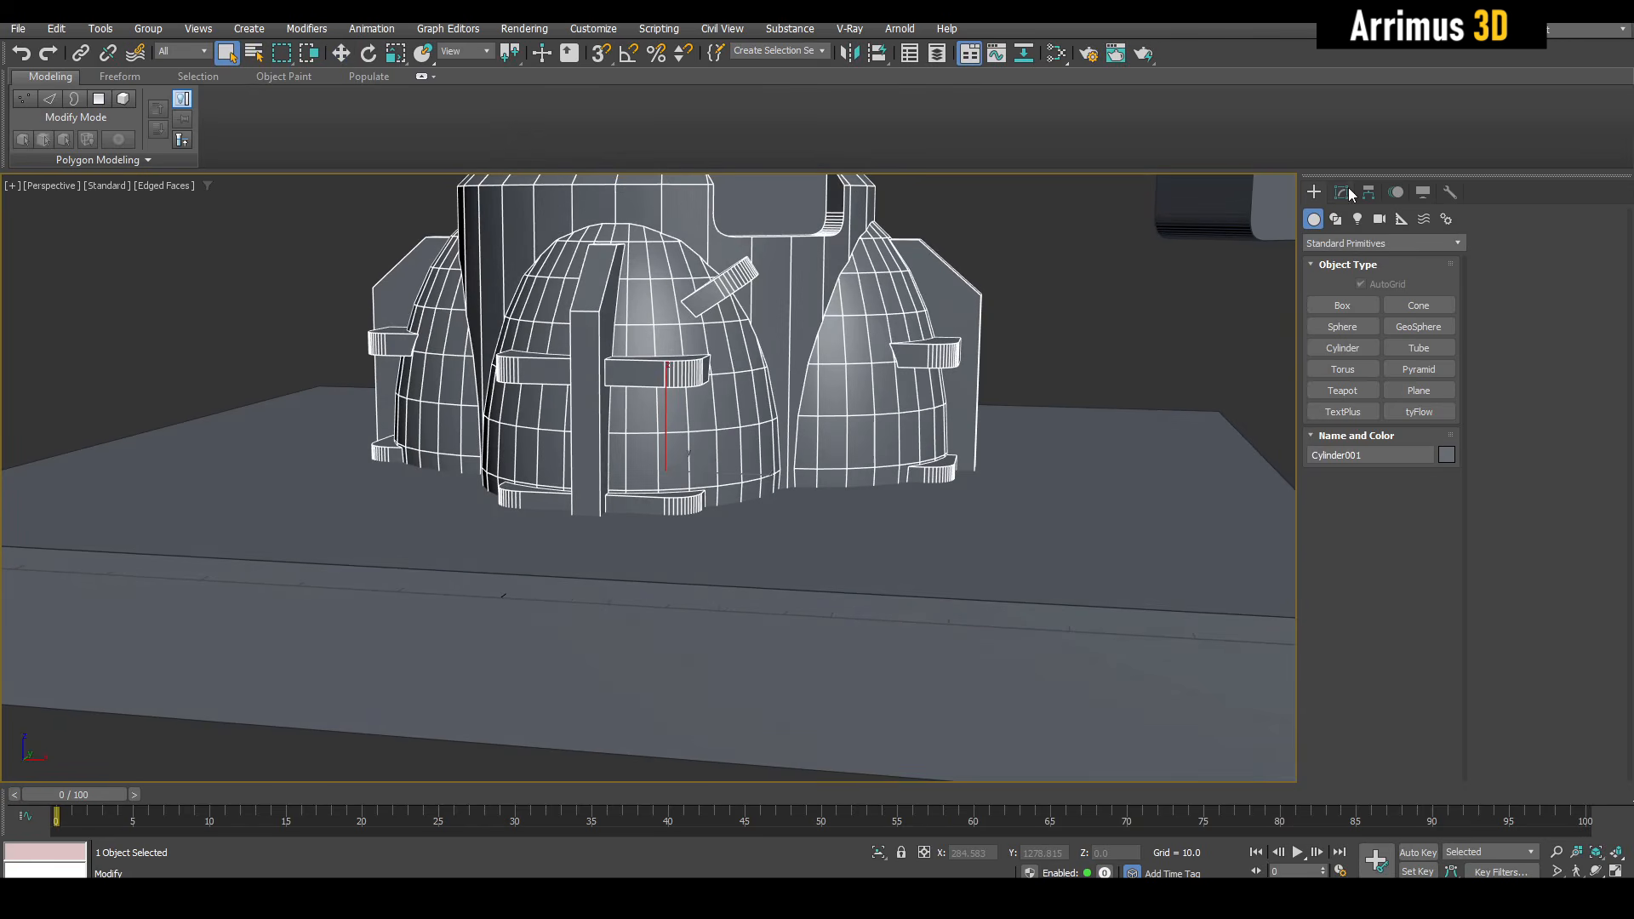
pyautogui.click(1343, 191)
pyautogui.click(1360, 697)
pyautogui.click(1378, 660)
pyautogui.click(1156, 526)
pyautogui.press('w')
pyautogui.moveTo(1085, 483); pyautogui.dragTo(1089, 400, button='middle')
pyautogui.hotkey('ctrl', 'z')
# Extend the large box downward past the ellipsoids' lower ends by moving its bottom face with Edit Poly.
pyautogui.keyDown('alt'); pyautogui.moveTo(1026, 473); pyautogui.dragTo(981, 346, button='middle'); pyautogui.keyUp('alt')
pyautogui.click(981, 346)
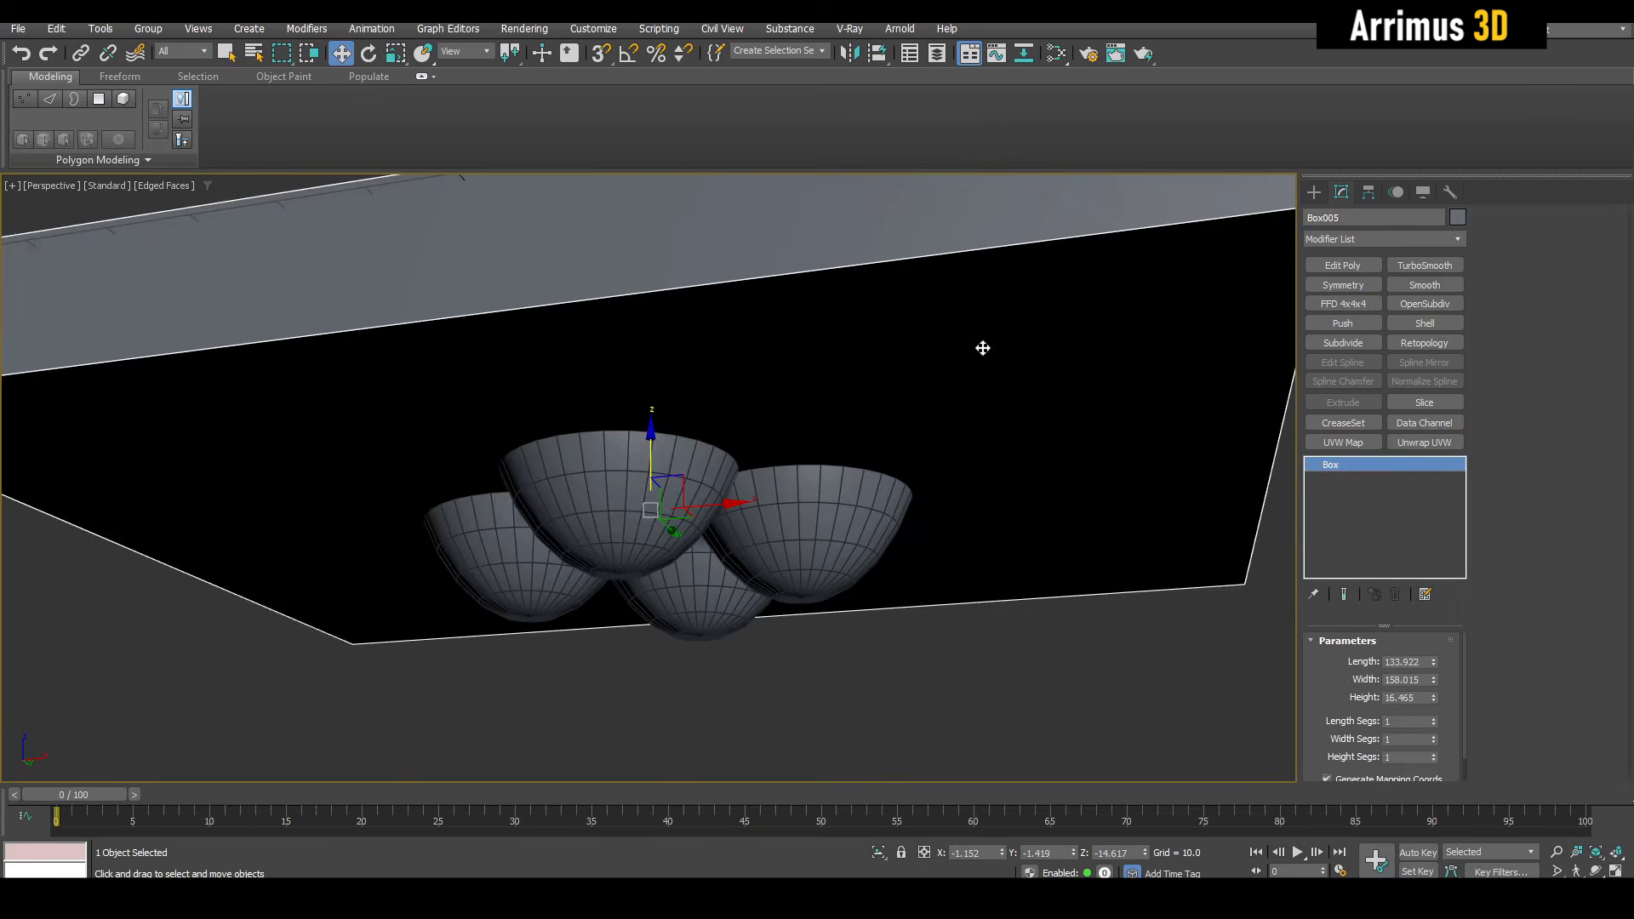
pyautogui.scroll(-3, 979, 350)
pyautogui.press('4')
pyautogui.click(970, 357)
pyautogui.moveTo(812, 365); pyautogui.dragTo(818, 620)
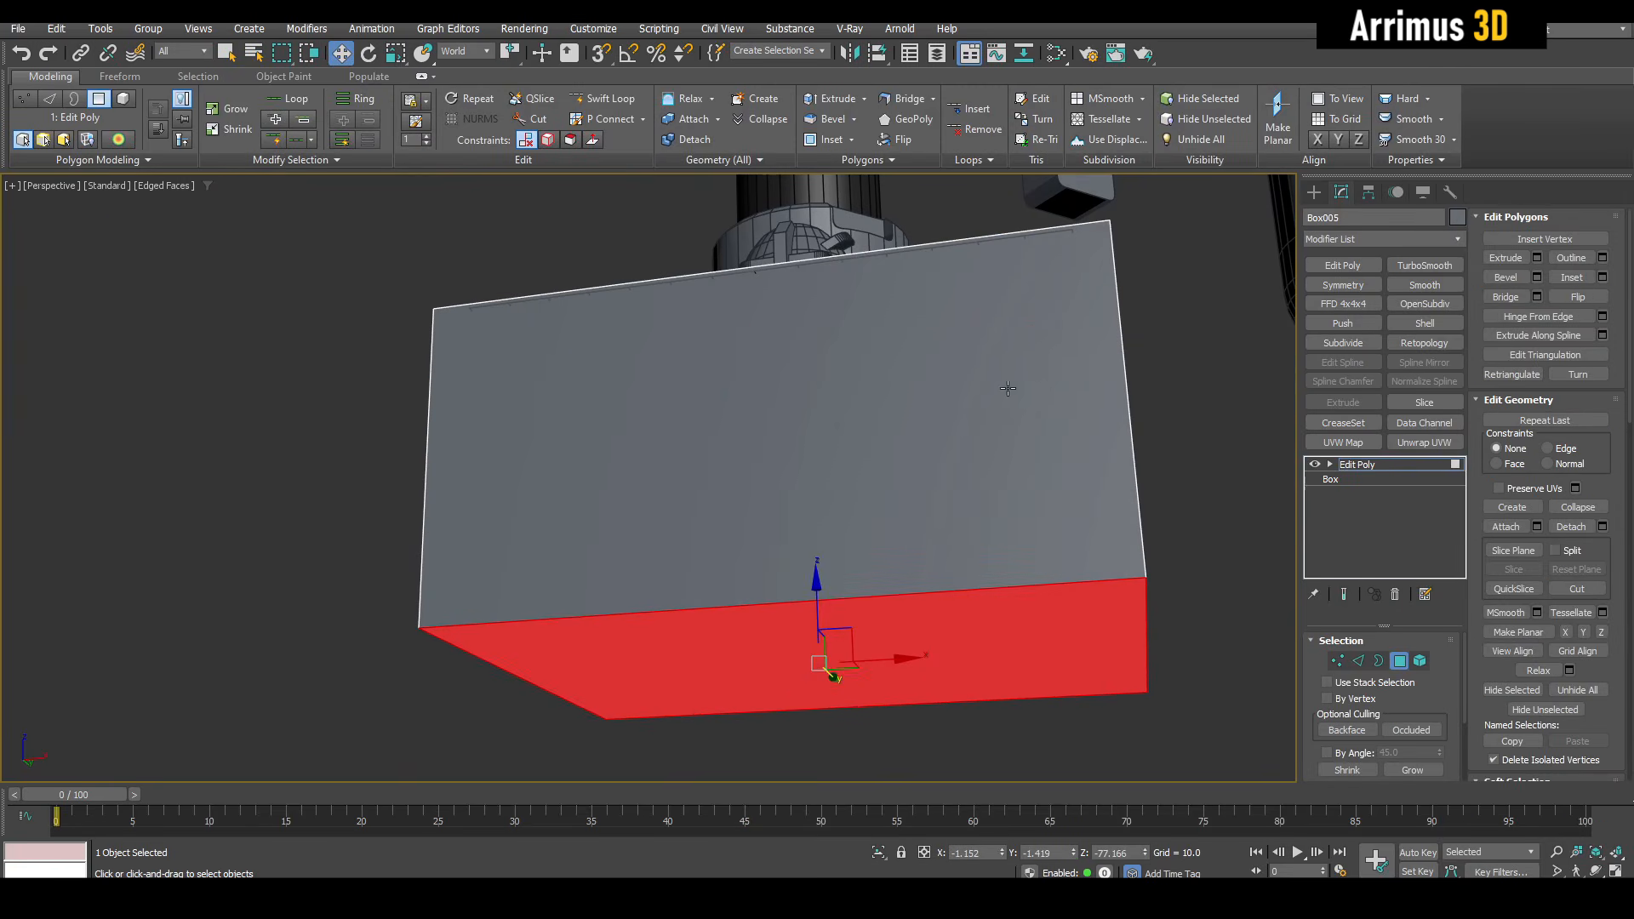
pyautogui.hotkey('ctrl', 'z')
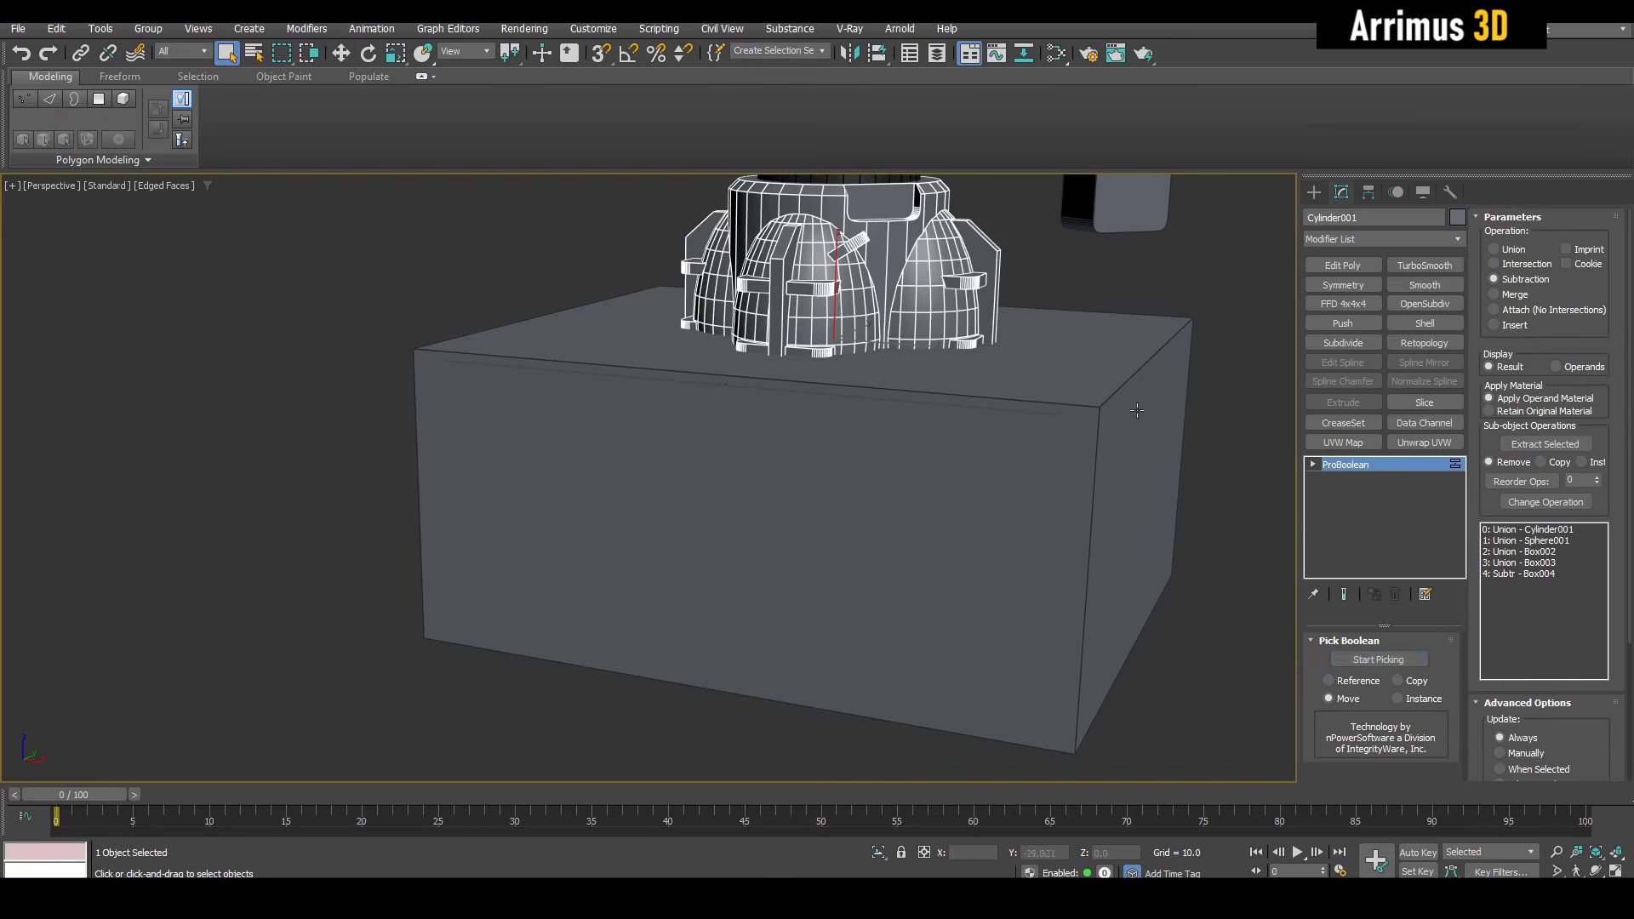
# Subtract the extended box from the combined model to cut the ellipsoids off flat at the base.
pyautogui.click(1378, 659)
pyautogui.click(1099, 465)
pyautogui.scroll(4, 962, 401)
pyautogui.press('q')
pyautogui.press('F4')
pyautogui.press('F4')
pyautogui.press('F4')
# Draw a thin box about 17 by 1.4 and 13.3 deep from the collar's rim out over the front fin using AutoGrid.
pyautogui.moveTo(919, 273); pyautogui.dragTo(868, 511, button='middle')
pyautogui.scroll(-4, 902, 507)
pyautogui.press('F4')
pyautogui.scroll(3, 902, 507)
pyautogui.scroll(4, 868, 510)
pyautogui.press('b')
pyautogui.moveTo(623, 390); pyautogui.dragTo(695, 344, button='middle')
pyautogui.moveTo(635, 294); pyautogui.dragTo(628, 420)
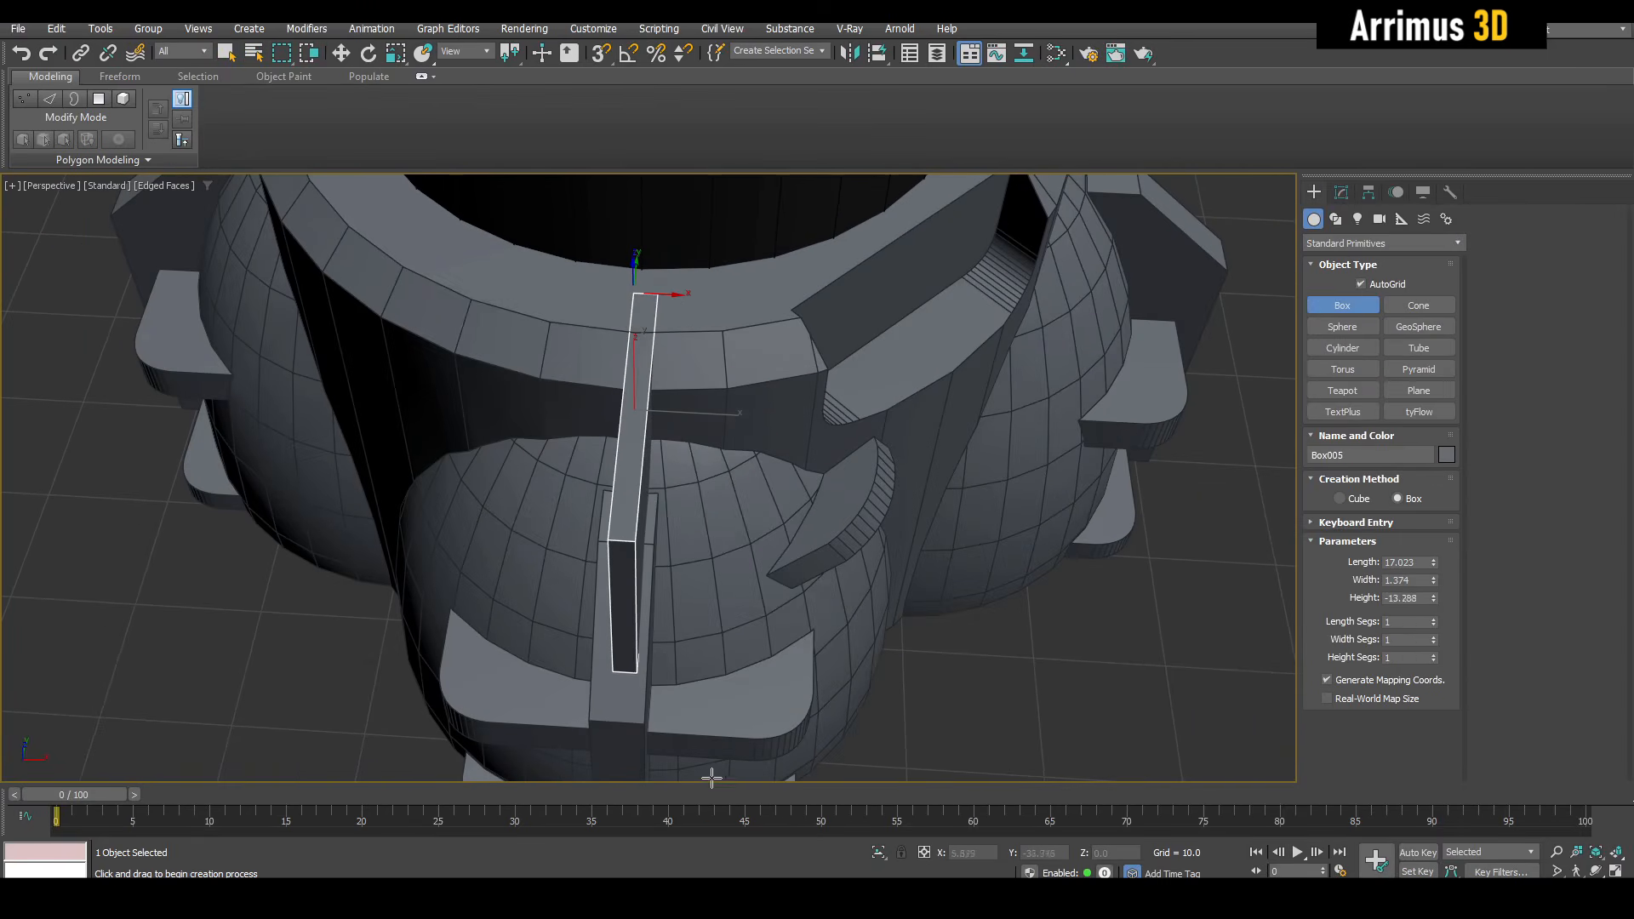
pyautogui.press('w')
pyautogui.keyDown('alt'); pyautogui.moveTo(766, 460); pyautogui.dragTo(679, 499, button='middle'); pyautogui.keyUp('alt')
# Align the thin box to the collar's axis, position it above the fin, and move its outer end edges inward.
pyautogui.scroll(-3, 679, 499)
pyautogui.hotkey('shift', 'a')
pyautogui.click(630, 351)
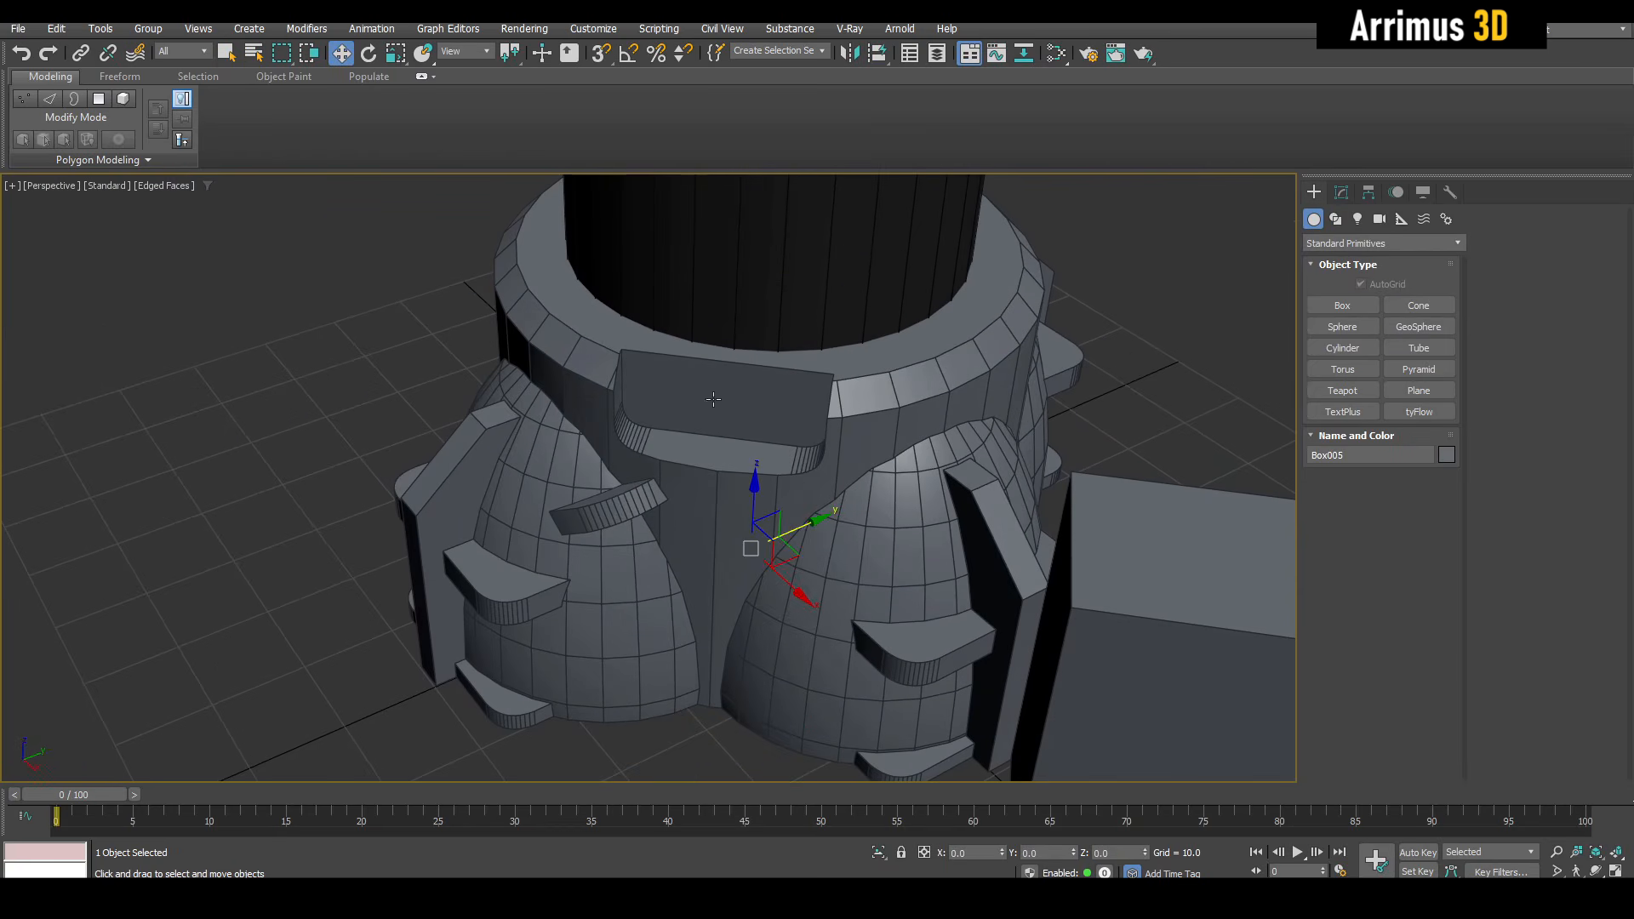
pyautogui.moveTo(513, 377); pyautogui.dragTo(506, 283)
pyautogui.scroll(3, 407, 315)
pyautogui.press('2')
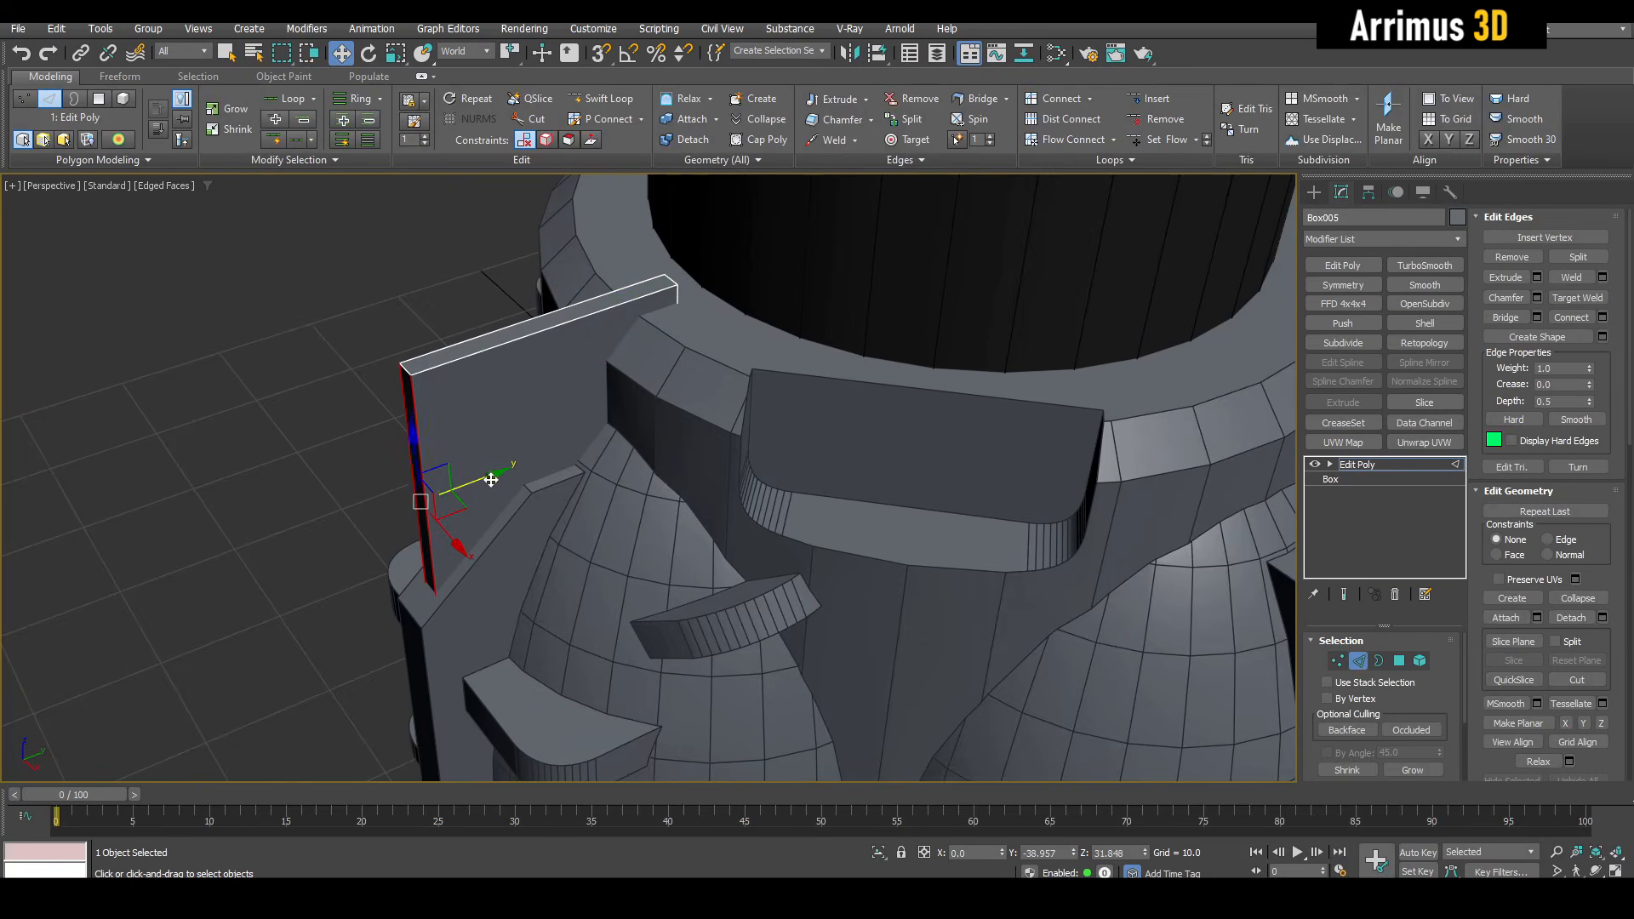
pyautogui.moveTo(493, 473); pyautogui.dragTo(529, 478)
# Chamfer the thin box's upper outer edge into a long straight slope running from the collar down to the fin.
pyautogui.click(453, 348)
pyautogui.scroll(2, 455, 352)
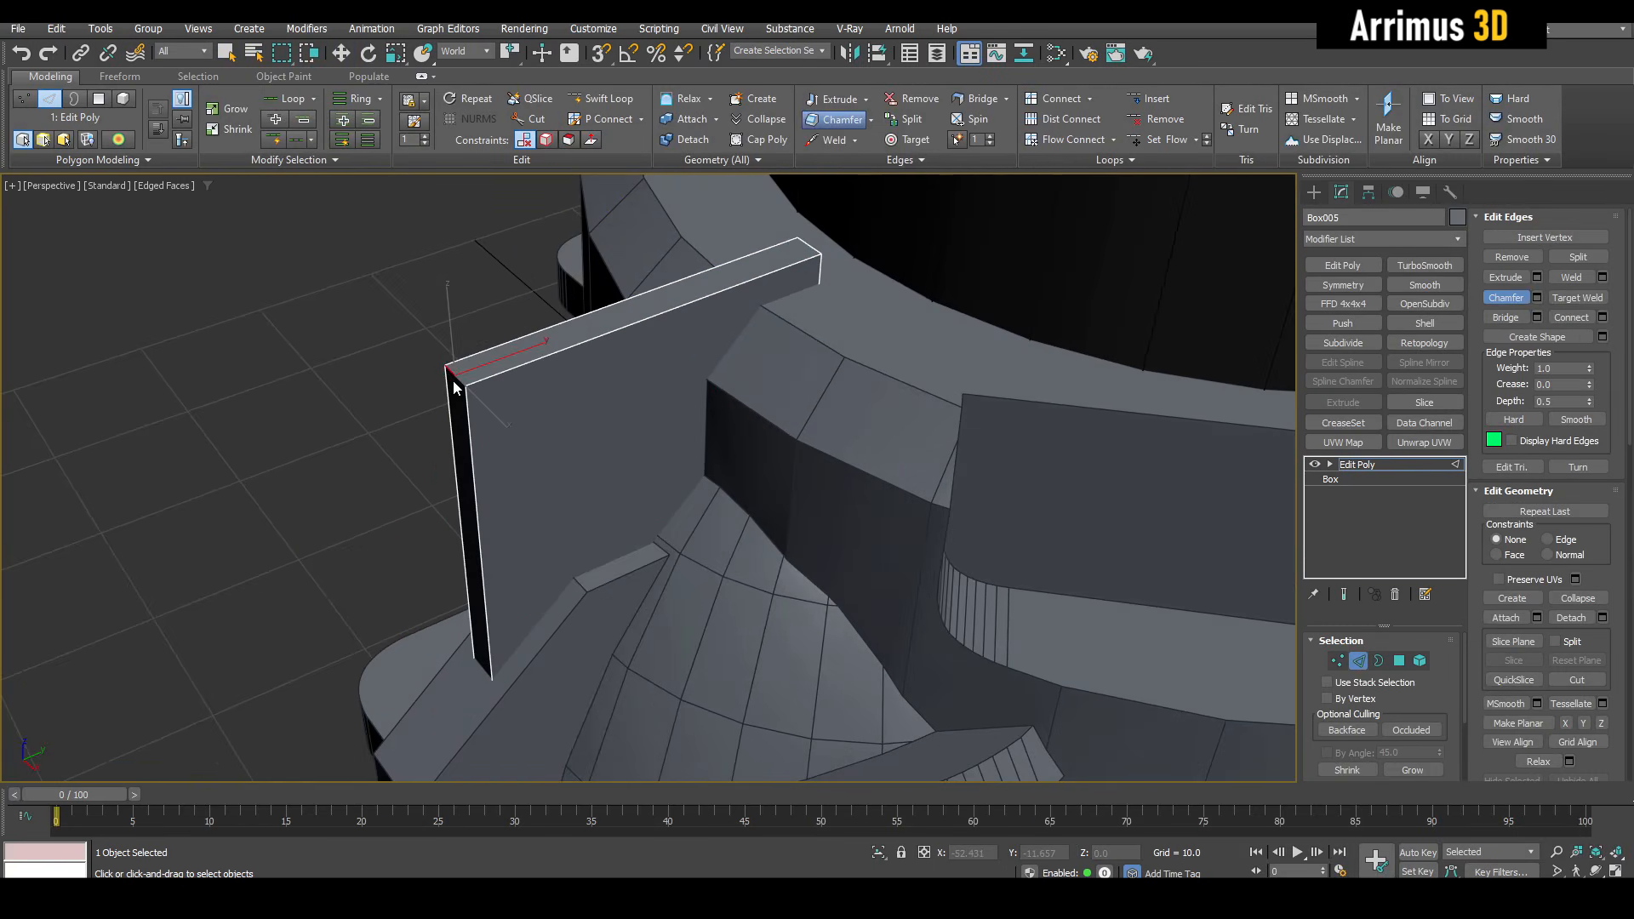
pyautogui.moveTo(454, 387); pyautogui.dragTo(478, 634)
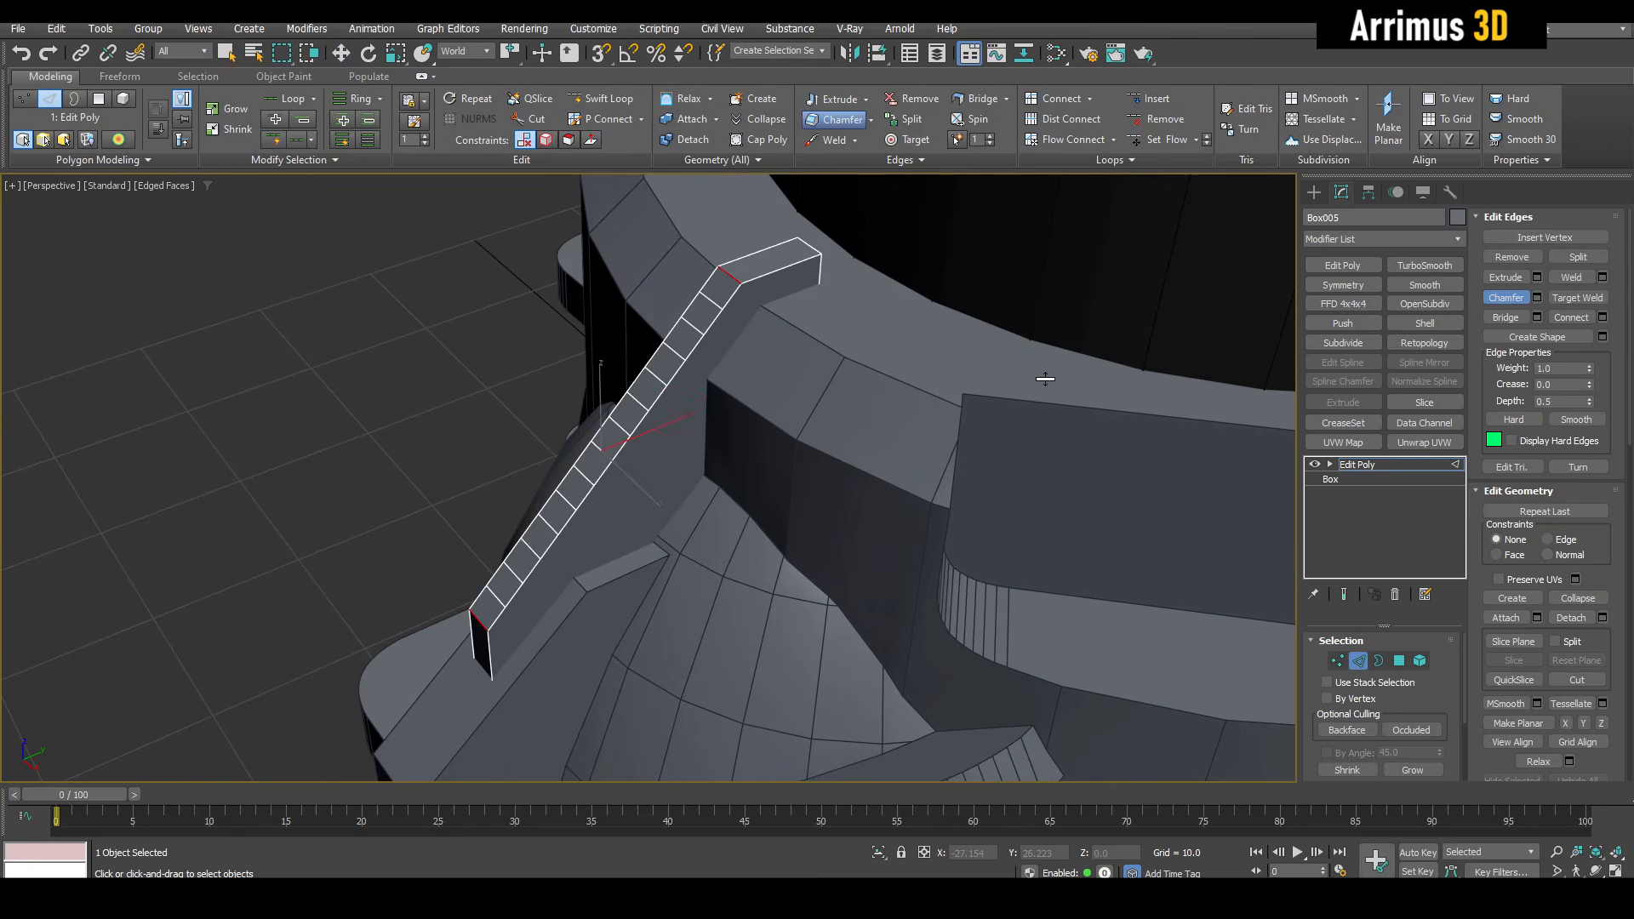
pyautogui.rightClick(1045, 379)
pyautogui.scroll(-3, 1045, 379)
pyautogui.press('2')
# Try a scaled-down clone of the capsule near the model and delete the copy.
pyautogui.moveTo(1045, 379); pyautogui.dragTo(852, 378, button='middle')
pyautogui.scroll(-2, 808, 426)
pyautogui.keyDown('alt'); pyautogui.moveTo(785, 460); pyautogui.dragTo(859, 324, button='middle'); pyautogui.keyUp('alt')
pyautogui.click(855, 446)
pyautogui.click(1179, 290)
pyautogui.moveTo(1179, 290)
pyautogui.keyDown('alt'); pyautogui.mouseDown(button='middle')
pyautogui.moveTo(1033, 351)
pyautogui.moveTo(1060, 427)
pyautogui.mouseUp(button='middle'); pyautogui.keyUp('alt')
pyautogui.scroll(-2, 1060, 427)
pyautogui.click(1089, 427)
pyautogui.press('w')
pyautogui.moveTo(1203, 424)
pyautogui.keyDown('shift'); pyautogui.mouseDown()
pyautogui.moveTo(945, 468)
pyautogui.moveTo(916, 727)
pyautogui.mouseUp(); pyautogui.keyUp('shift')
pyautogui.click(819, 522)
pyautogui.press('r')
pyautogui.press('q')
pyautogui.moveTo(462, 378); pyautogui.dragTo(528, 400, button='middle')
pyautogui.scroll(4, 543, 495)
pyautogui.keyDown('alt'); pyautogui.moveTo(543, 495); pyautogui.dragTo(595, 391, button='middle'); pyautogui.keyUp('alt')
pyautogui.click(506, 387)
pyautogui.press('w')
pyautogui.press('Delete')
# Rotate the large capsule to lie horizontally.
pyautogui.press('q')
pyautogui.scroll(-3, 595, 392)
pyautogui.moveTo(851, 426); pyautogui.dragTo(739, 437, button='middle')
pyautogui.scroll(-3, 739, 438)
pyautogui.click(990, 366)
pyautogui.press('e')
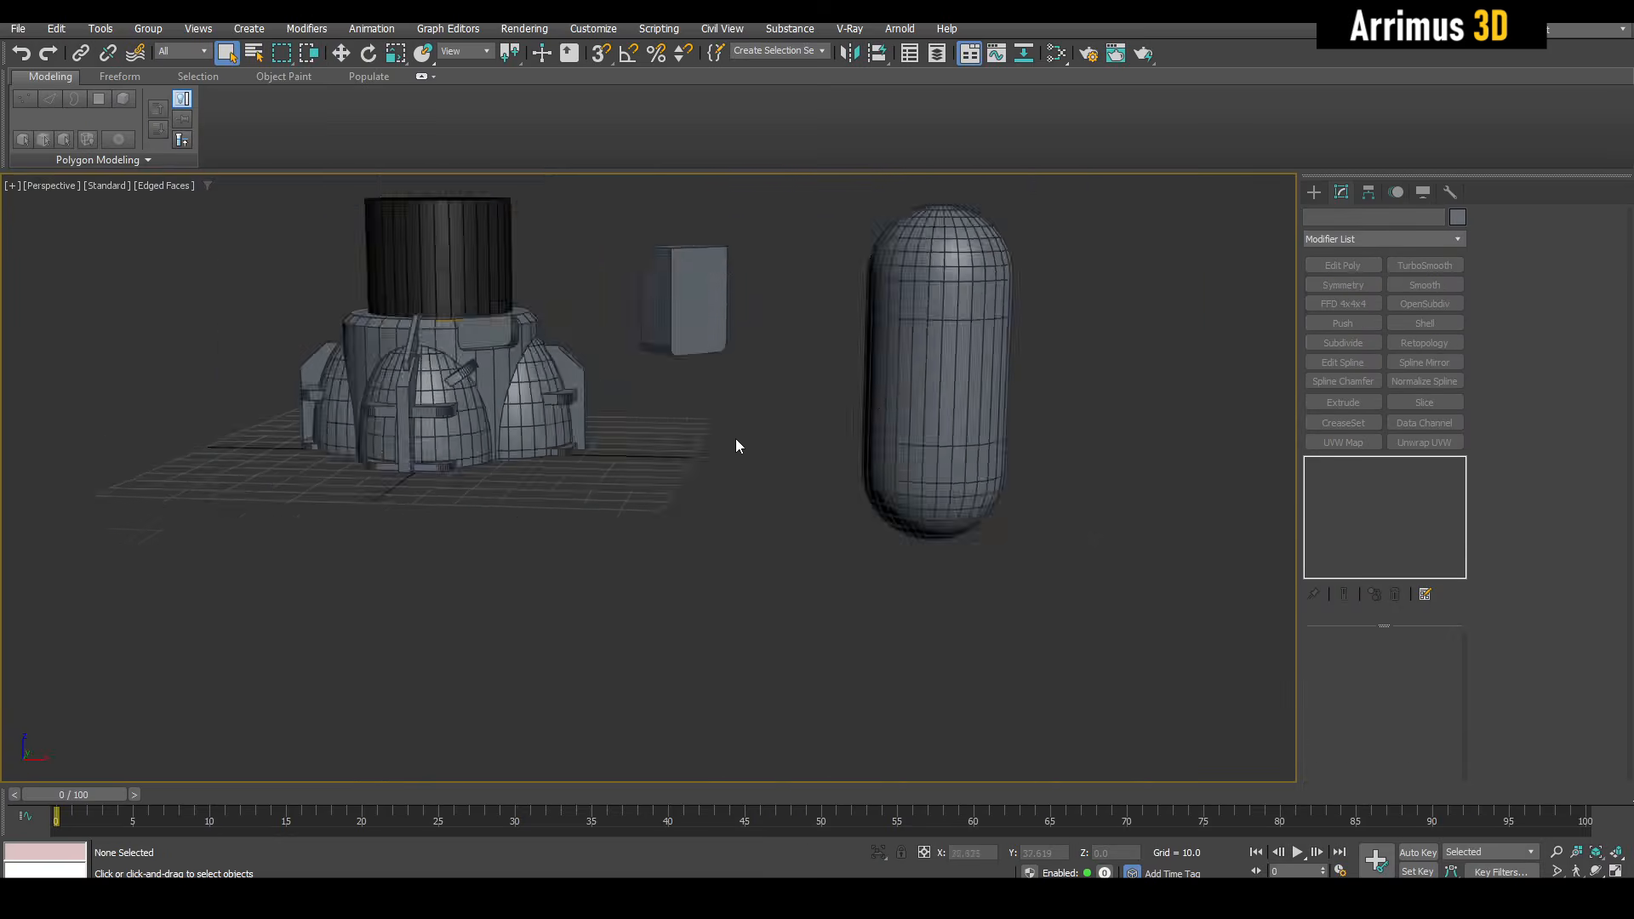
pyautogui.moveTo(1004, 326); pyautogui.dragTo(1055, 408)
pyautogui.press('a')
pyautogui.press('q')
pyautogui.moveTo(1007, 366); pyautogui.dragTo(970, 412, button='middle')
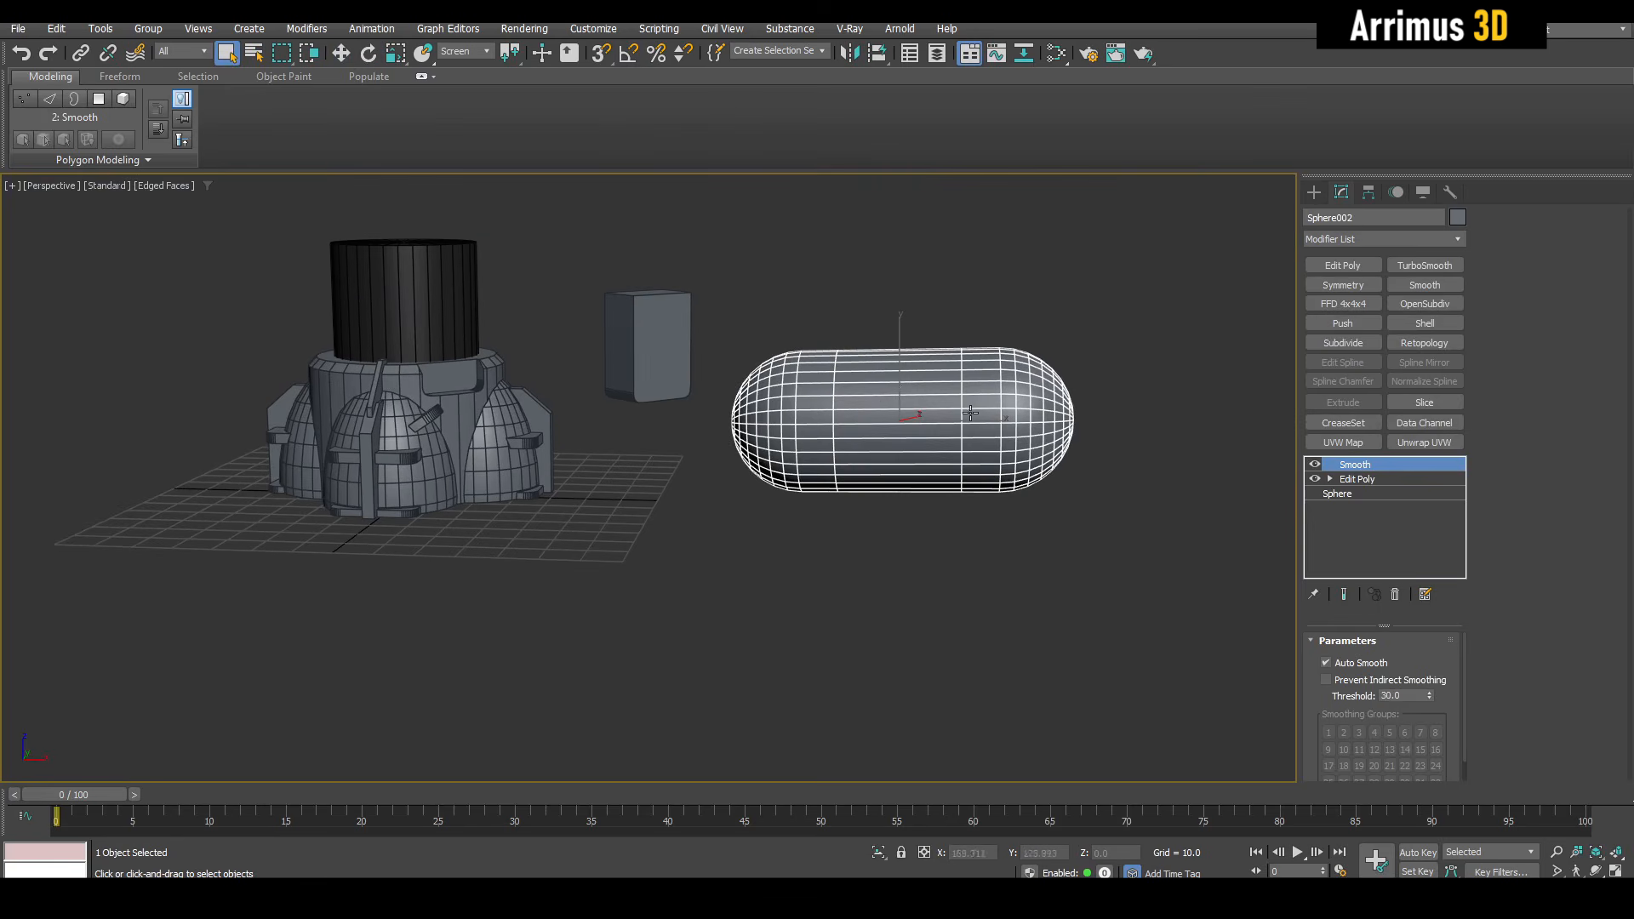
# Clone the horizontal capsule toward the model and scale the copy down.
pyautogui.hotkey('ctrl', 'e')
pyautogui.moveTo(918, 389)
pyautogui.keyDown('shift'); pyautogui.mouseDown()
pyautogui.moveTo(833, 311)
pyautogui.moveTo(813, 510)
pyautogui.mouseUp(); pyautogui.keyUp('shift')
pyautogui.click(821, 522)
pyautogui.press('r')
pyautogui.press('q')
# Align the small capsule copy to the front of the model and adjust its scale to fit the ellipsoid.
pyautogui.scroll(4, 364, 431)
pyautogui.moveTo(812, 510)
pyautogui.keyDown('alt'); pyautogui.mouseDown(button='middle')
pyautogui.moveTo(766, 502)
pyautogui.moveTo(688, 448)
pyautogui.mouseUp(button='middle'); pyautogui.keyUp('alt')
pyautogui.scroll(4, 688, 460)
pyautogui.hotkey('alt', 'a')
pyautogui.click(575, 464)
pyautogui.press('r')
pyautogui.moveTo(583, 451); pyautogui.dragTo(595, 472)
# Rotate the small capsule to a diagonal angle and move it onto the front ellipsoid's side between the bracket levels.
pyautogui.press('e')
pyautogui.keyDown('alt'); pyautogui.moveTo(596, 473); pyautogui.dragTo(625, 468, button='middle'); pyautogui.keyUp('alt')
pyautogui.press('w')
pyautogui.moveTo(606, 473); pyautogui.dragTo(672, 442)
pyautogui.press('e')
pyautogui.scroll(-2, 668, 444)
pyautogui.press('w')
pyautogui.press('q')
# Extract the Sphere001 operand from the combined model's ProBoolean as an instance.
pyautogui.keyDown('alt'); pyautogui.moveTo(645, 509); pyautogui.dragTo(728, 399, button='middle'); pyautogui.keyUp('alt')
pyautogui.click(698, 400)
pyautogui.scroll(-6, 762, 498)
pyautogui.scroll(2, 706, 530)
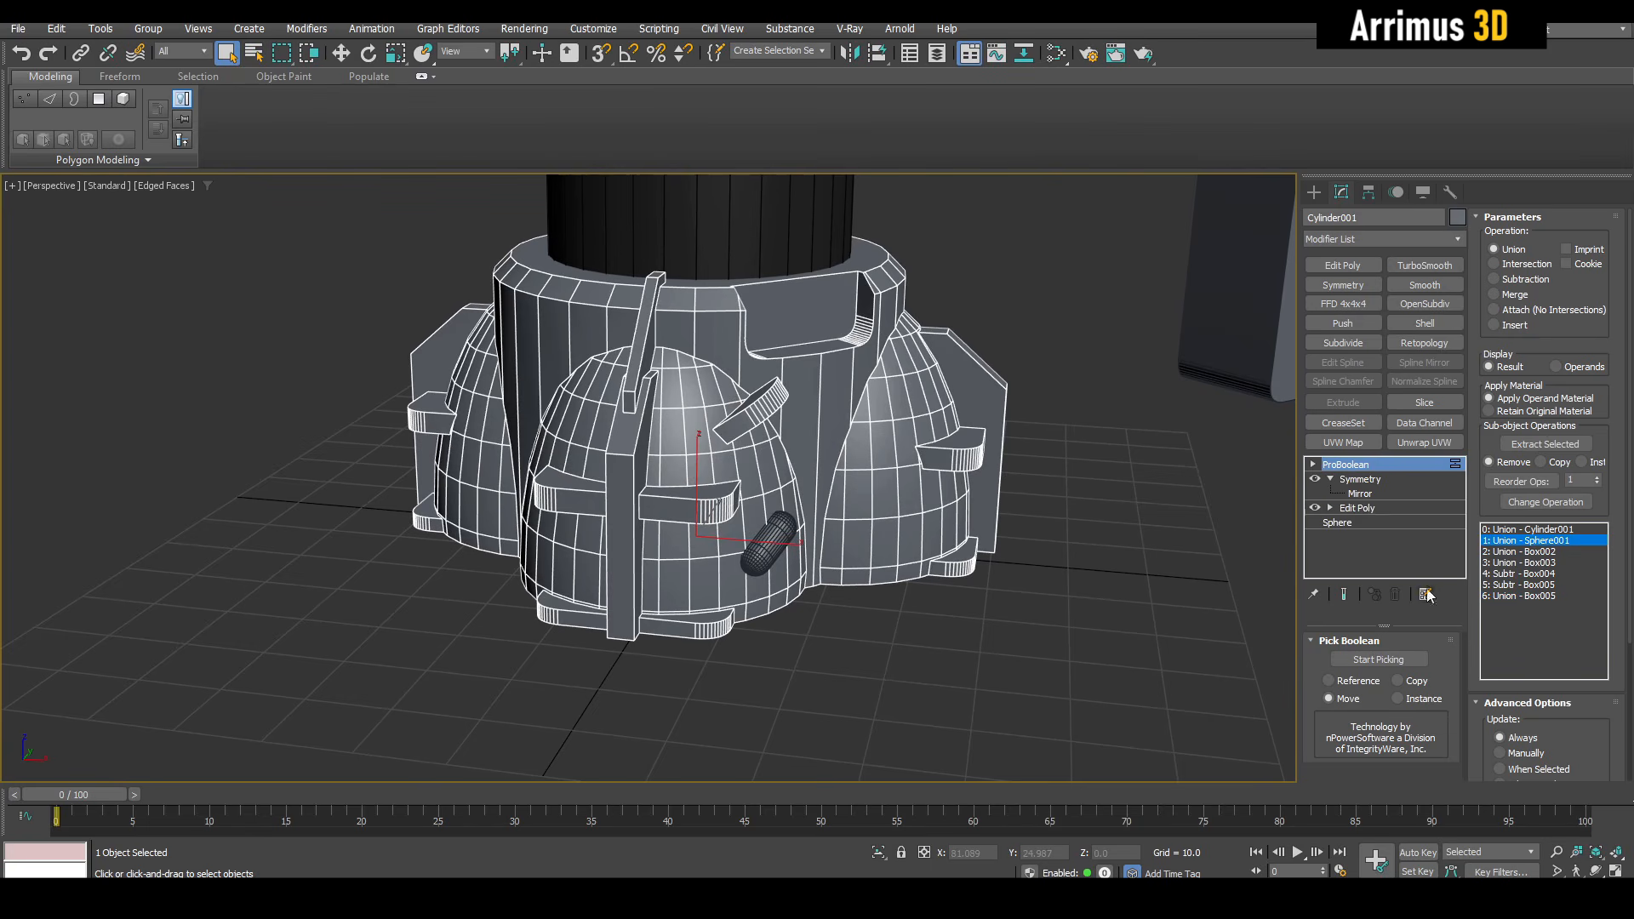
pyautogui.click(1570, 450)
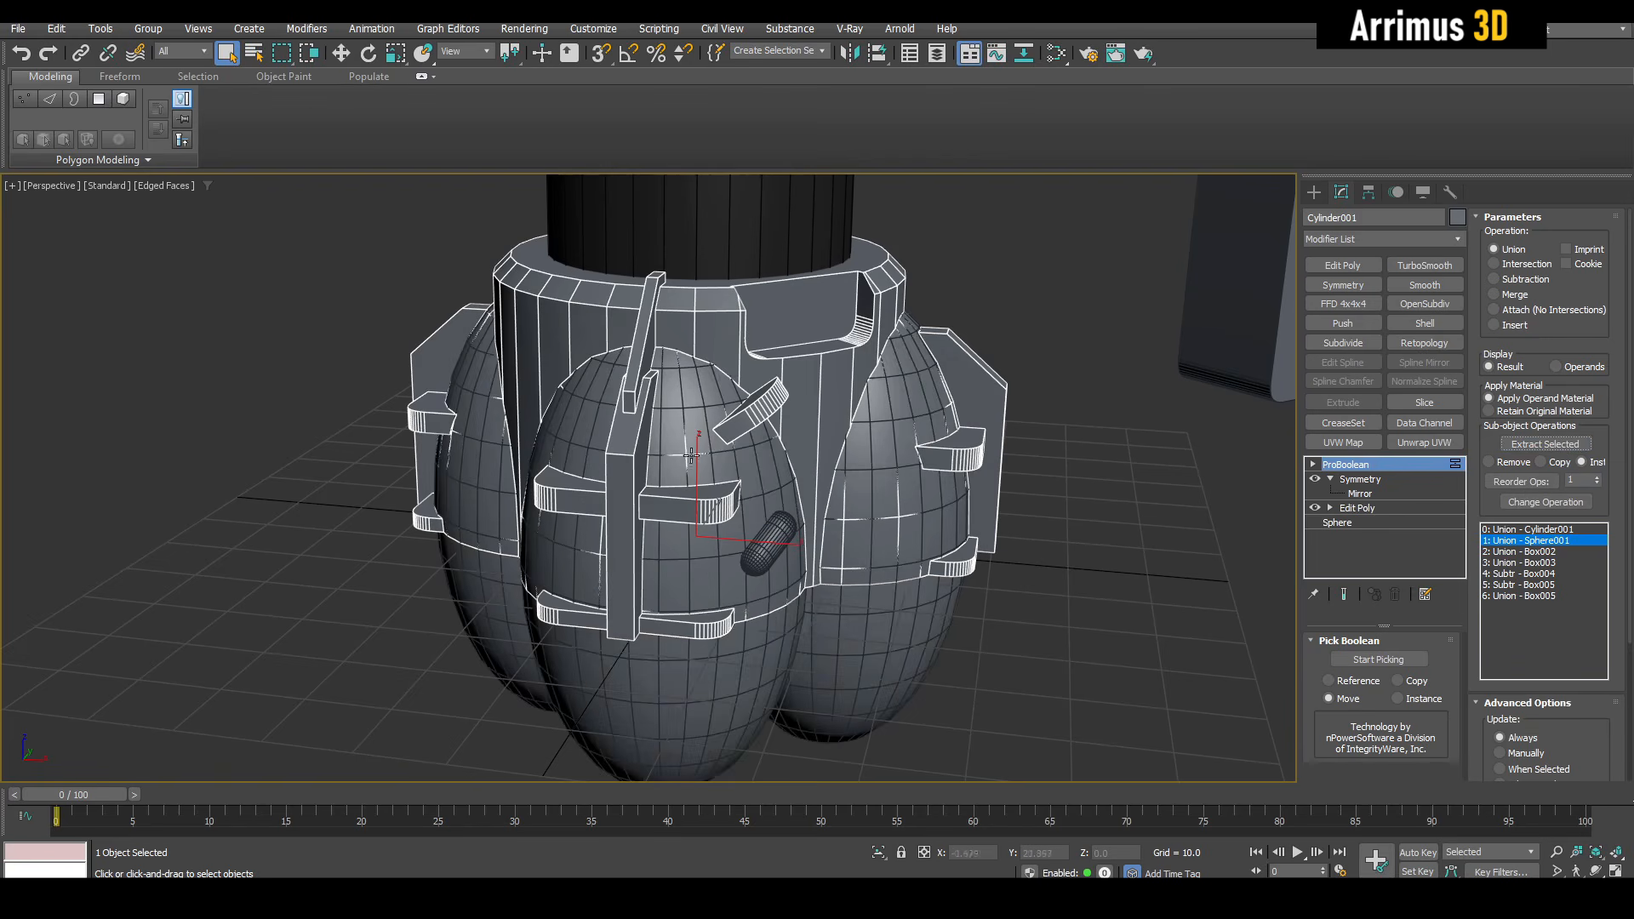
# Move the extracted ellipsoid instance away from the model and apply TurboSmooth to it.
pyautogui.click(701, 481)
pyautogui.scroll(-3, 733, 459)
pyautogui.moveTo(733, 459); pyautogui.dragTo(914, 493, button='middle')
pyautogui.press('w')
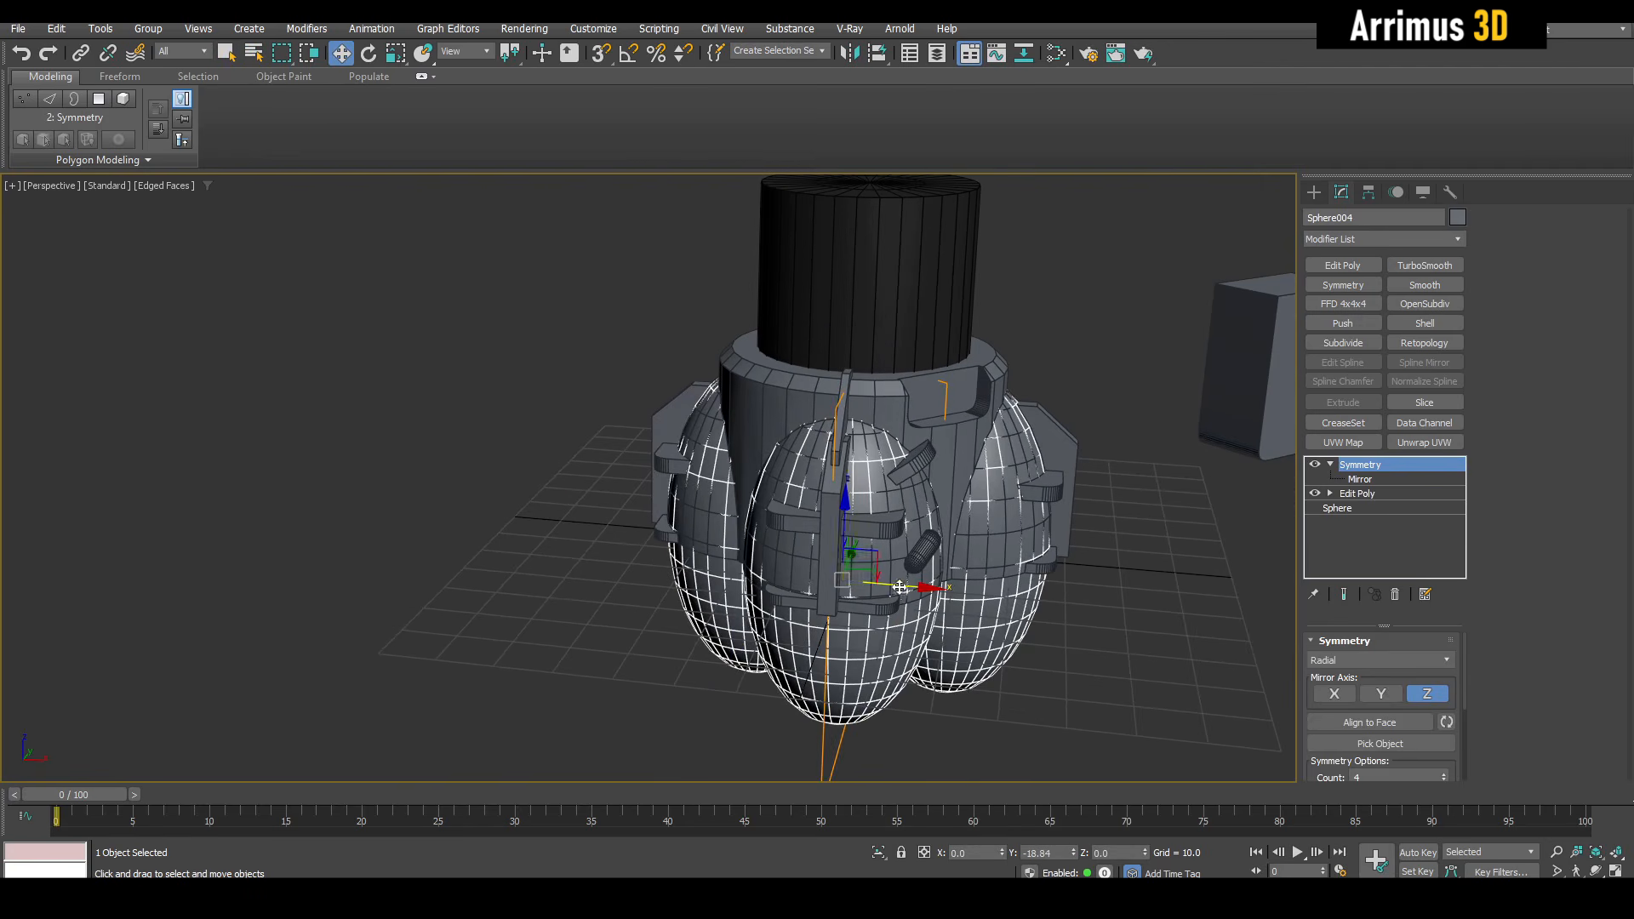
pyautogui.moveTo(899, 588); pyautogui.dragTo(508, 472)
pyautogui.click(1435, 267)
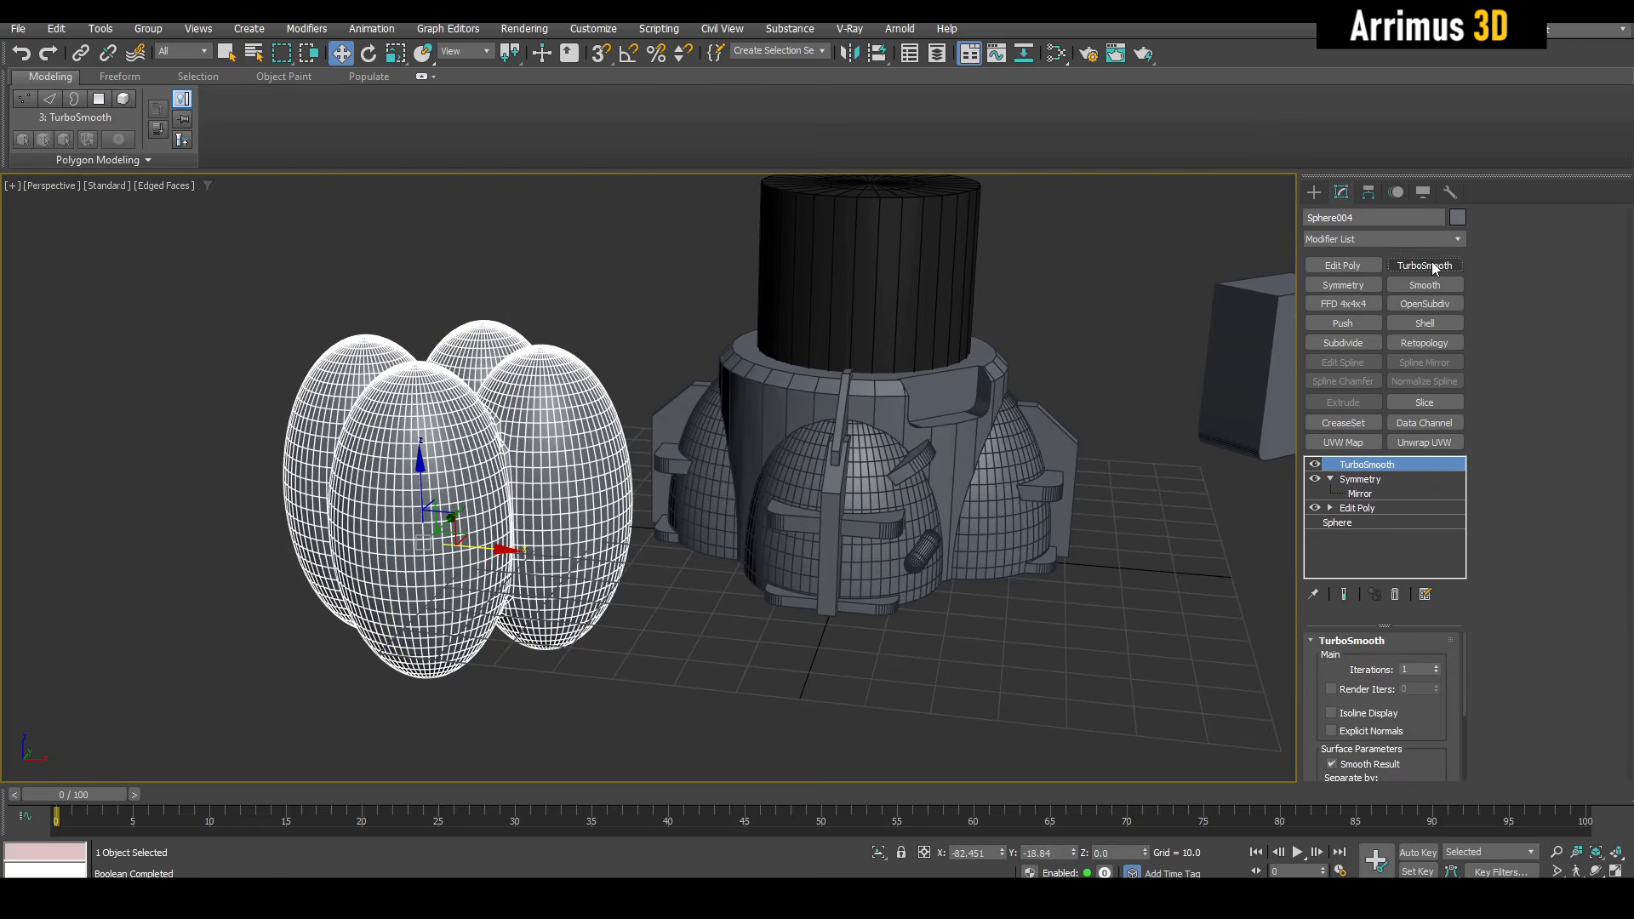
# Delete the extracted ellipsoid instance beside the model.
pyautogui.moveTo(939, 467); pyautogui.dragTo(937, 440, button='middle')
pyautogui.press('q')
pyautogui.click(1045, 329)
pyautogui.scroll(2, 879, 443)
pyautogui.click(401, 351)
pyautogui.press('Delete')
# Subtract the diagonal capsule from the combined model with ProBoolean.
pyautogui.scroll(3, 1004, 415)
pyautogui.moveTo(877, 447)
pyautogui.keyDown('alt'); pyautogui.mouseDown(button='middle')
pyautogui.moveTo(936, 409)
pyautogui.moveTo(882, 420)
pyautogui.moveTo(890, 443)
pyautogui.mouseUp(button='middle'); pyautogui.keyUp('alt')
pyautogui.scroll(-2, 881, 419)
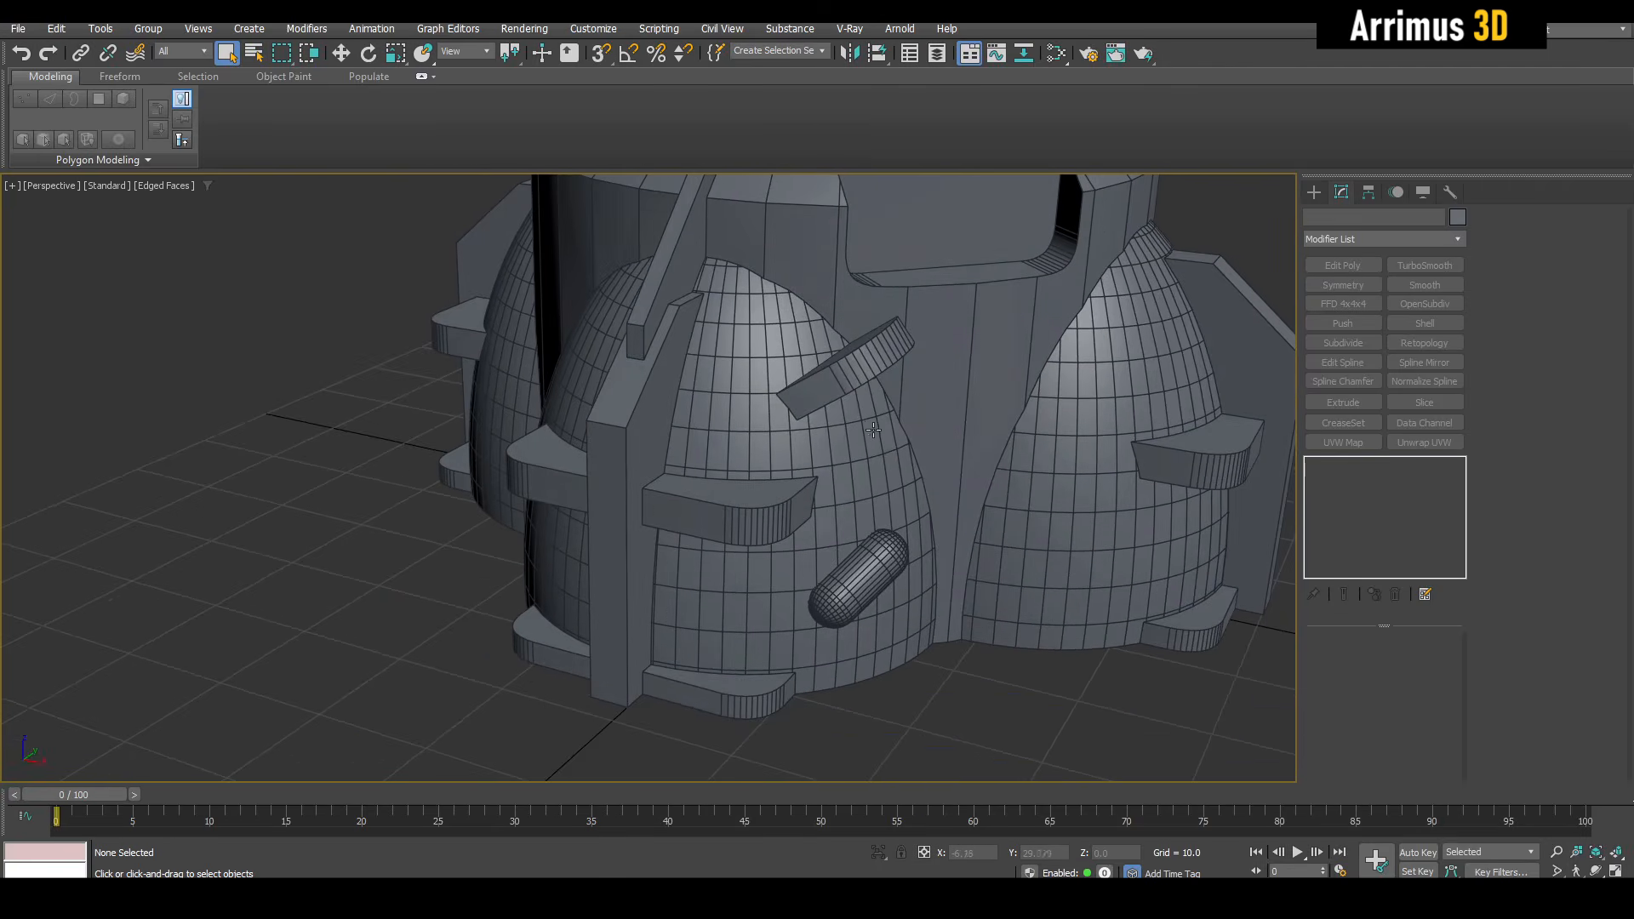
pyautogui.click(890, 444)
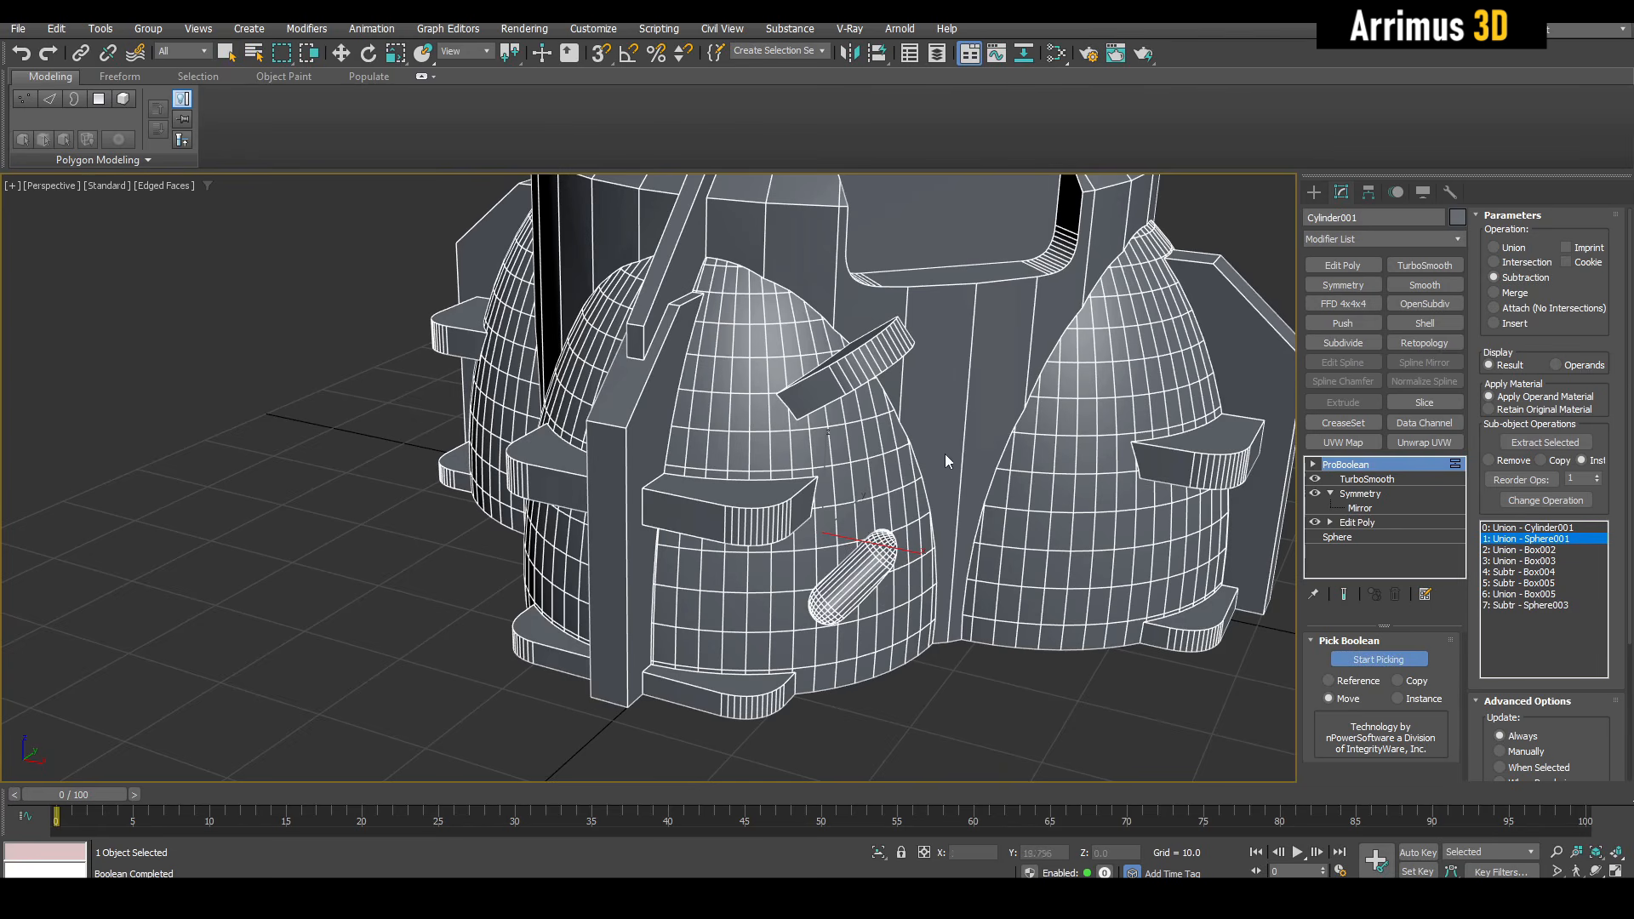
# Examine the capsule cut and smoothed ellipsoids with and without edged faces.
pyautogui.press('F4')
pyautogui.scroll(-4, 936, 447)
pyautogui.scroll(-5, 799, 460)
pyautogui.moveTo(916, 467)
pyautogui.mouseDown(button='middle')
pyautogui.moveTo(799, 459)
pyautogui.moveTo(901, 380)
pyautogui.moveTo(725, 476)
pyautogui.mouseUp(button='middle')
pyautogui.scroll(5, 725, 475)
pyautogui.press('F4')
pyautogui.scroll(-4, 725, 476)
pyautogui.press('F4')
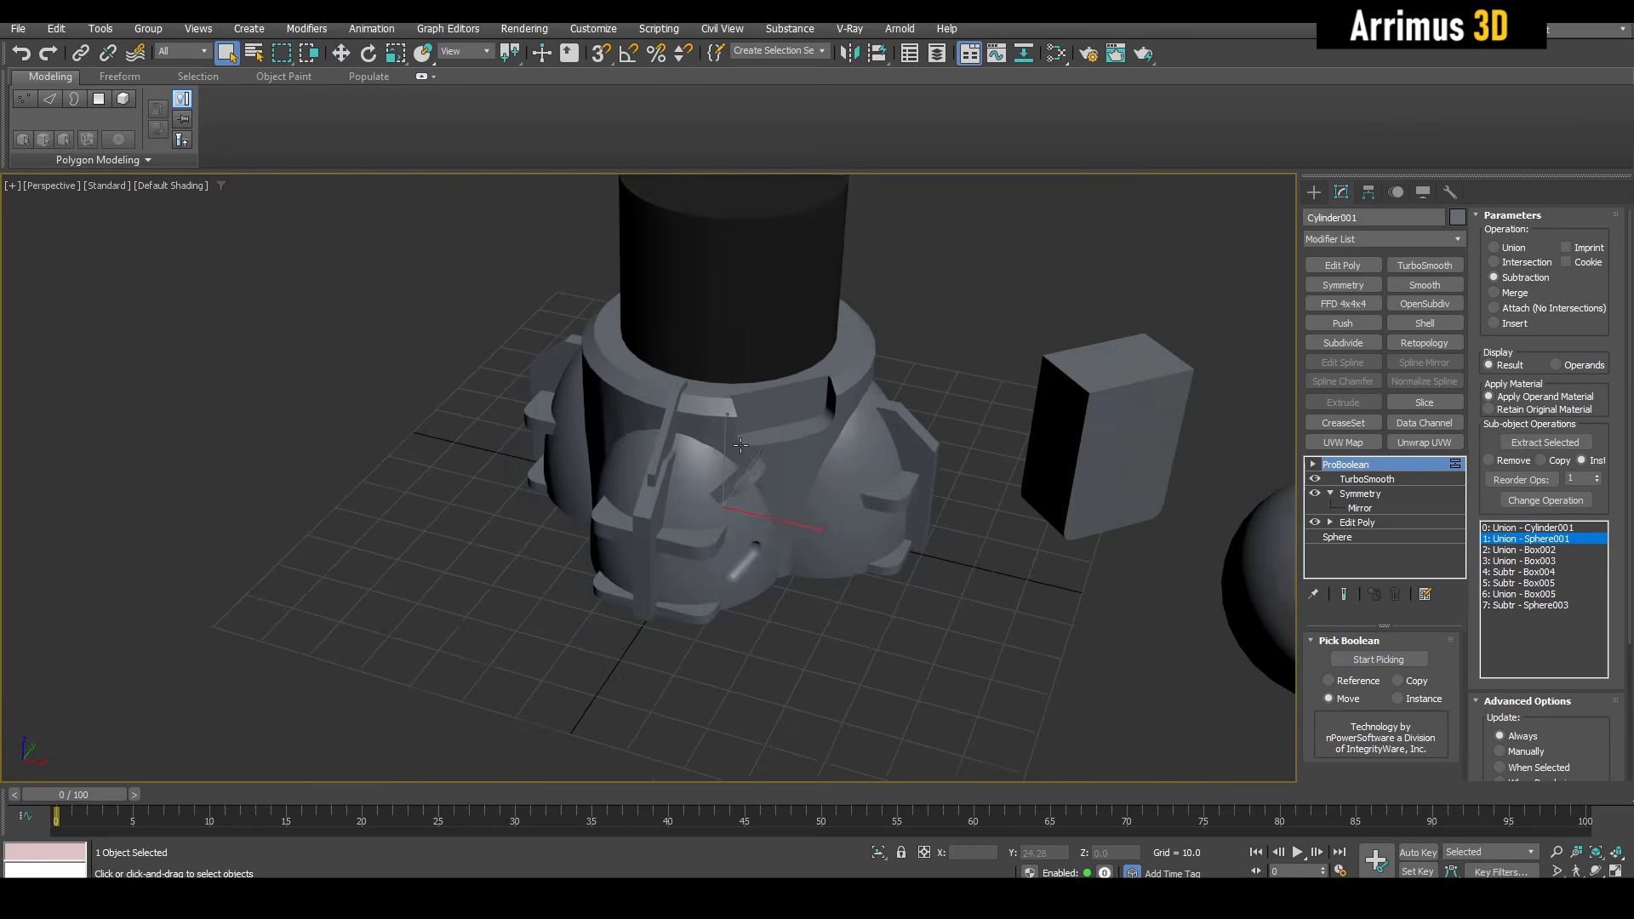
pyautogui.press('F4')
pyautogui.press('F4')
pyautogui.scroll(-2, 725, 425)
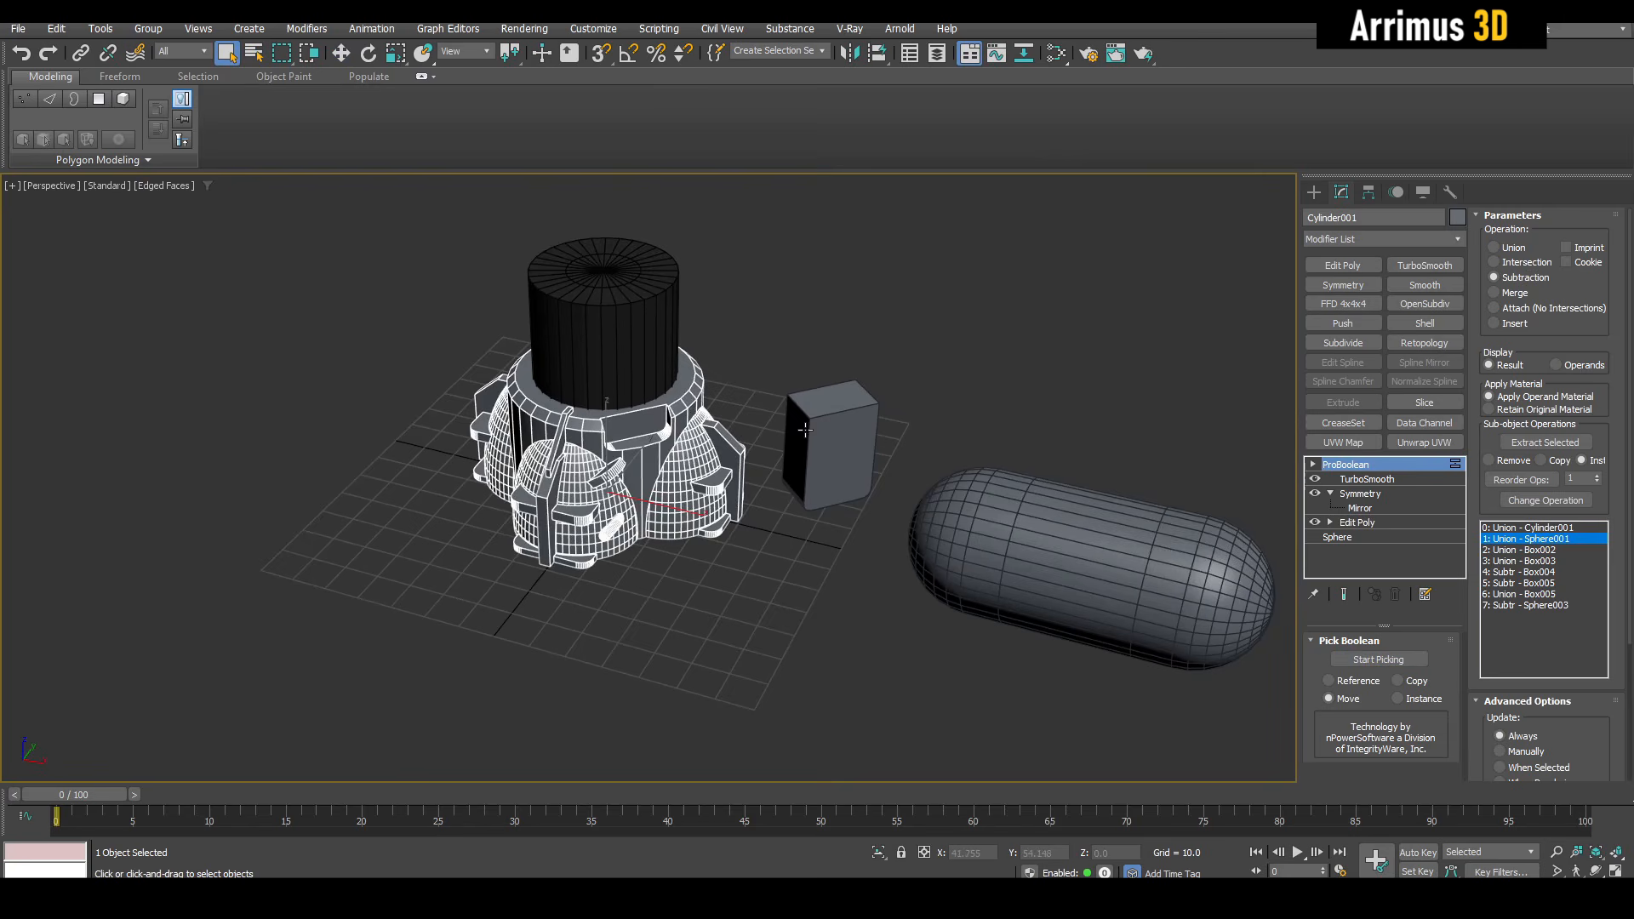
# Delete the spare box standing beside the model.
pyautogui.click(826, 441)
pyautogui.scroll(5, 571, 429)
pyautogui.keyDown('alt'); pyautogui.moveTo(696, 459); pyautogui.dragTo(756, 441, button='middle'); pyautogui.keyUp('alt')
pyautogui.press('Delete')
pyautogui.scroll(-2, 756, 441)
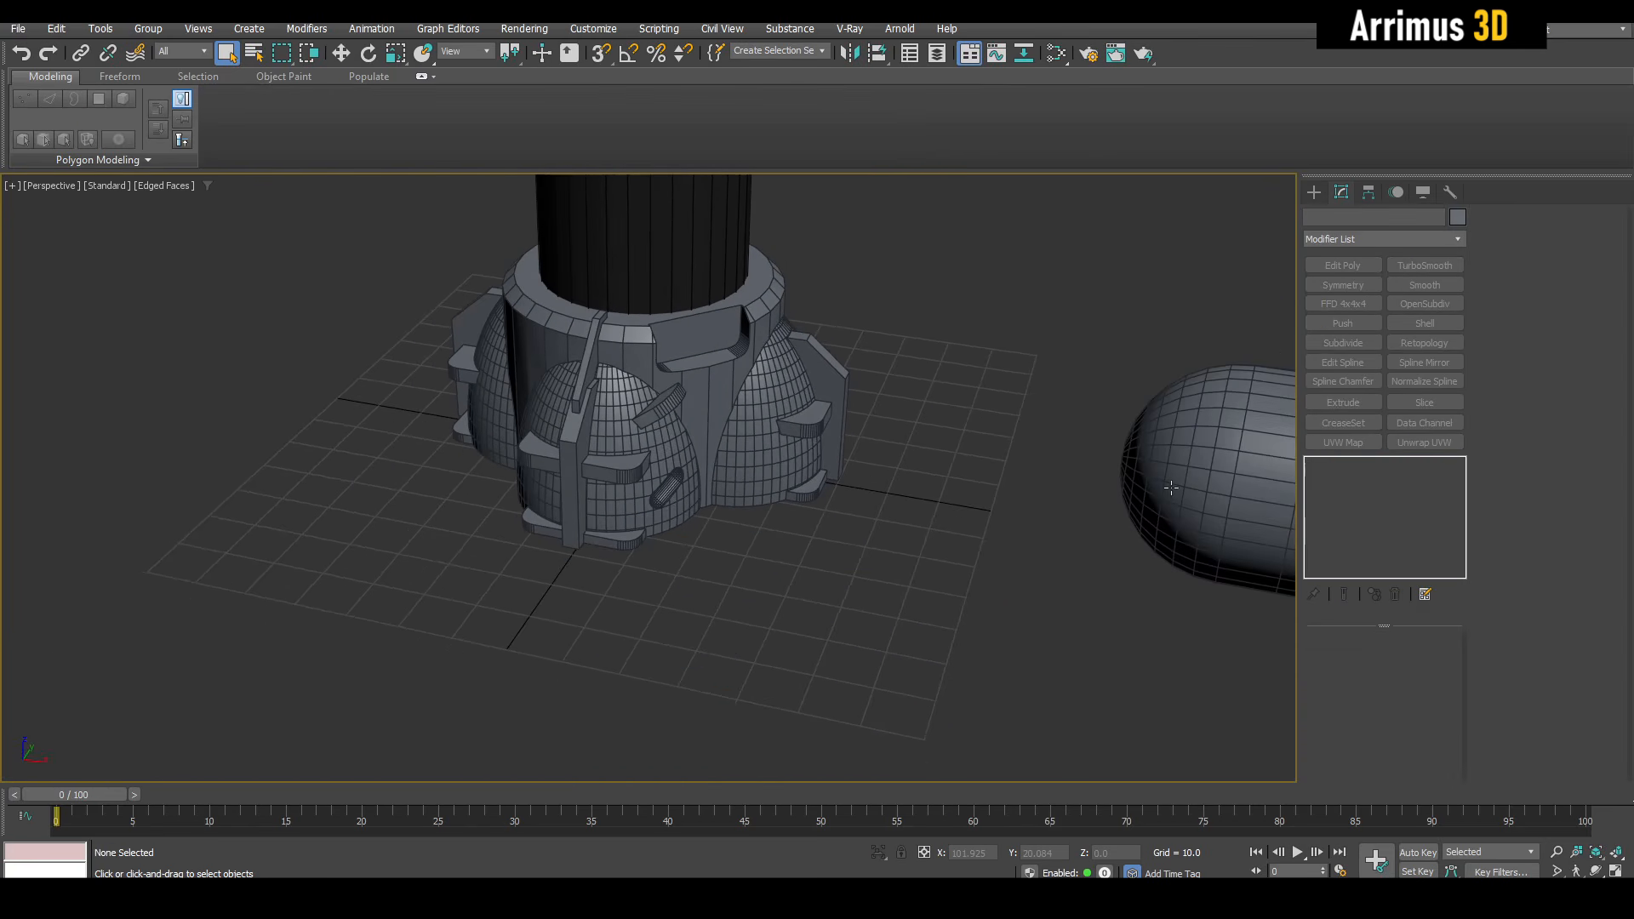
# Clone the large horizontal capsule as one copy toward the model and scale the copy down uniformly.
pyautogui.click(1171, 488)
pyautogui.press('w')
pyautogui.moveTo(1171, 488); pyautogui.dragTo(1037, 555, button='middle')
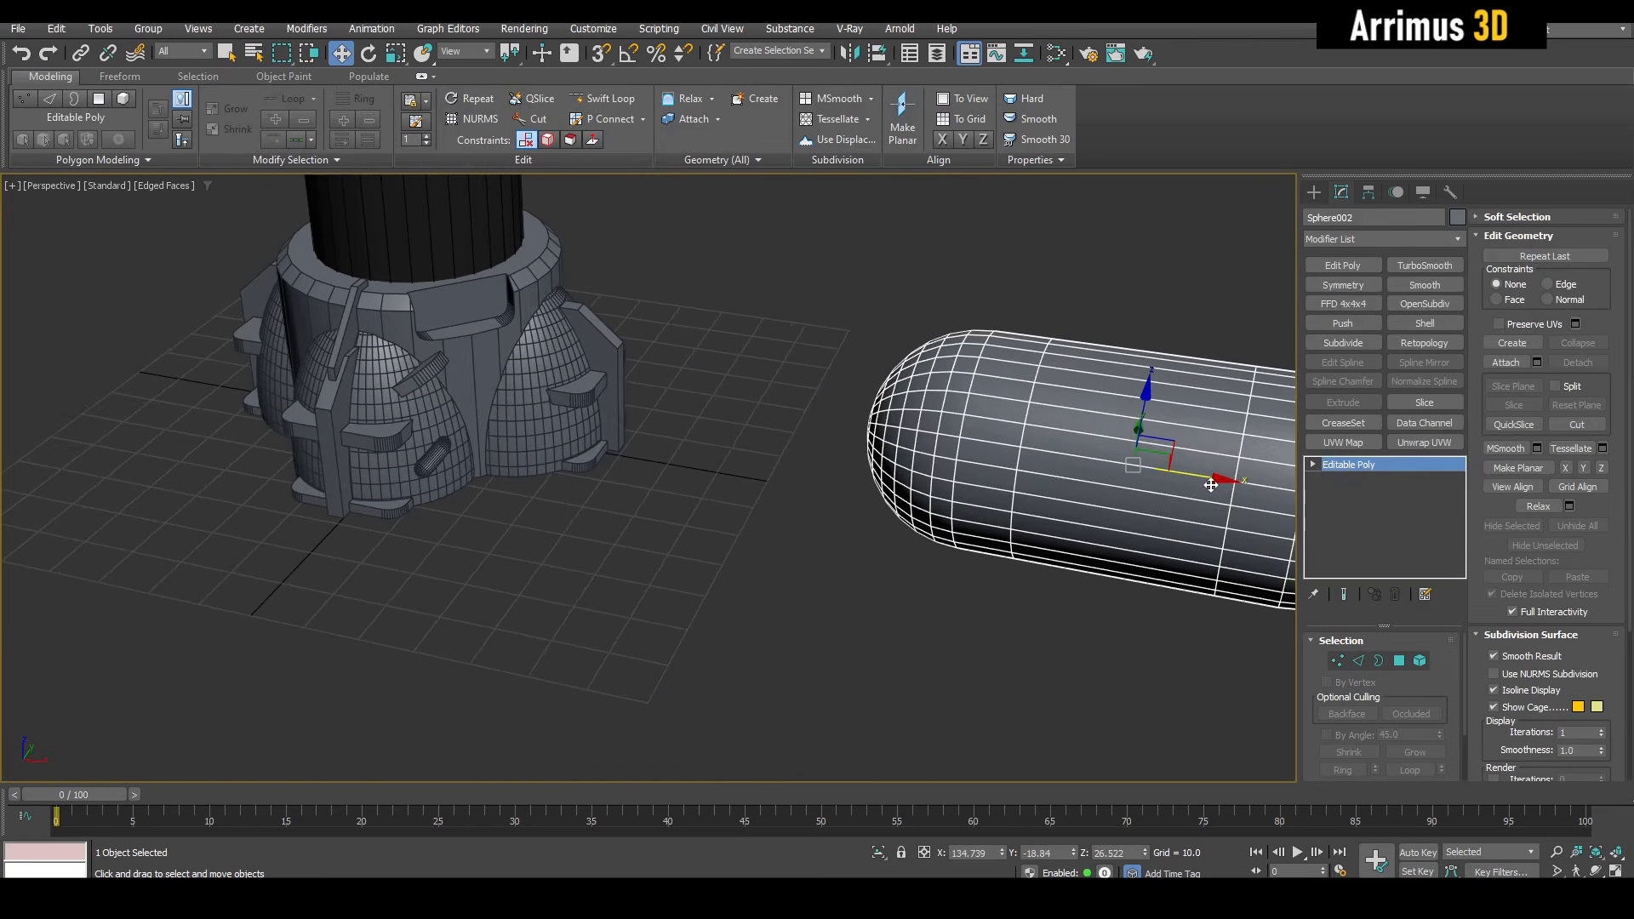
pyautogui.keyDown('shift'); pyautogui.moveTo(1204, 478); pyautogui.dragTo(913, 490); pyautogui.keyUp('shift')
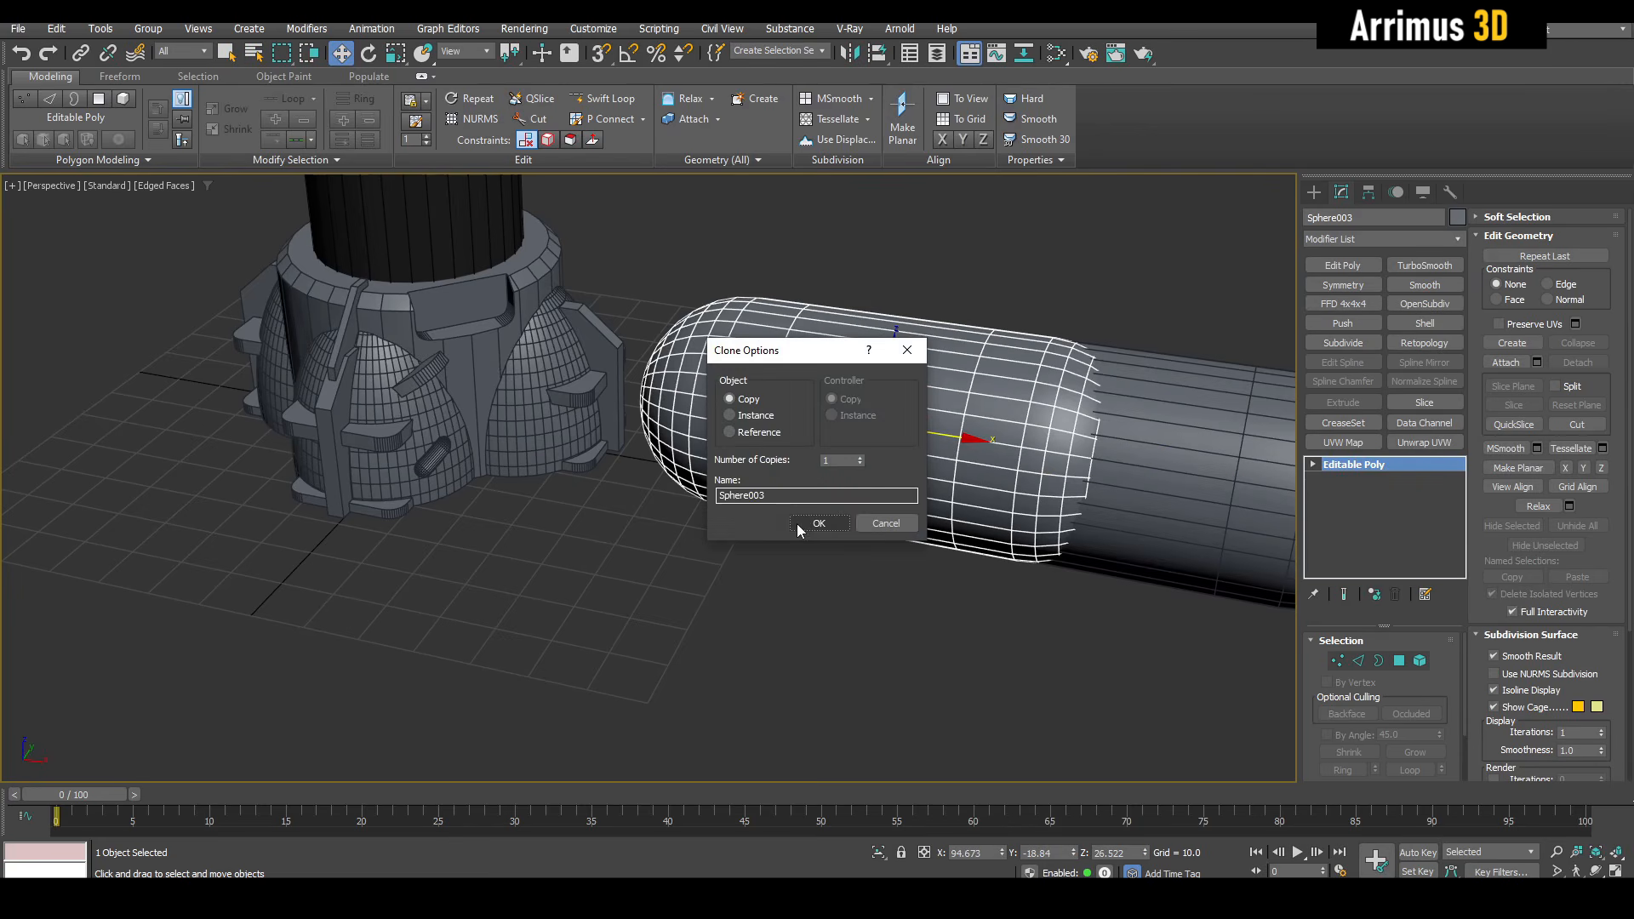
pyautogui.press('r')
pyautogui.moveTo(892, 423); pyautogui.dragTo(936, 628)
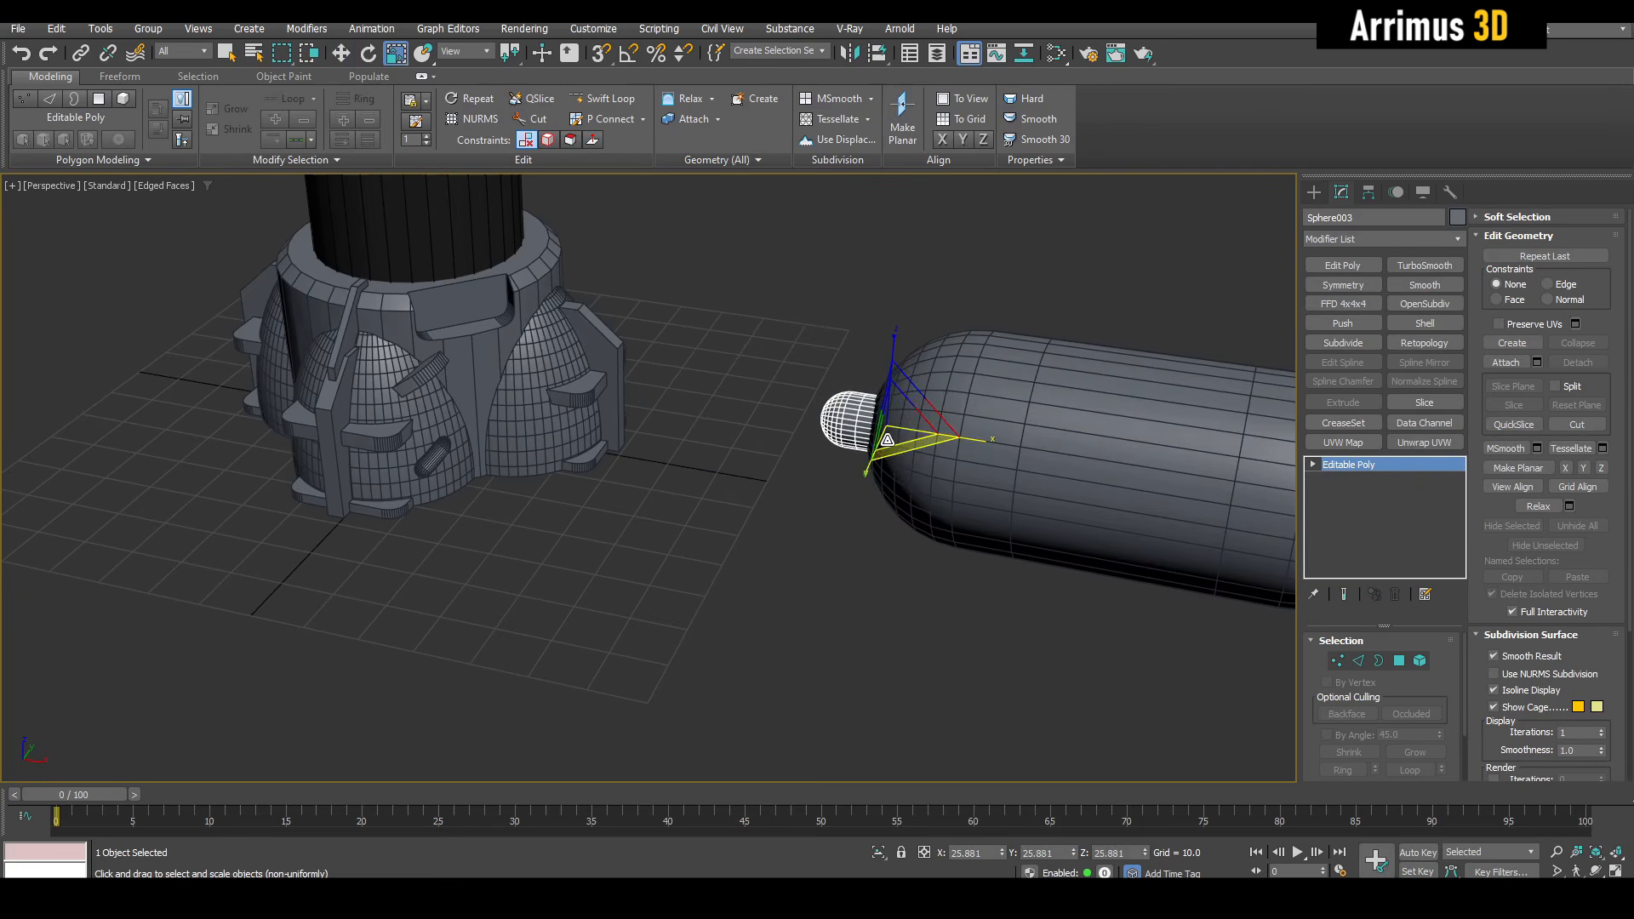
# Align the small capsule to the collar's notch, scale it down further and set it diagonally on the notch face.
pyautogui.press('q')
pyautogui.scroll(7, 446, 376)
pyautogui.moveTo(419, 205); pyautogui.dragTo(485, 336, button='middle')
pyautogui.hotkey('alt', 'a')
pyautogui.click(493, 333)
pyautogui.press('r')
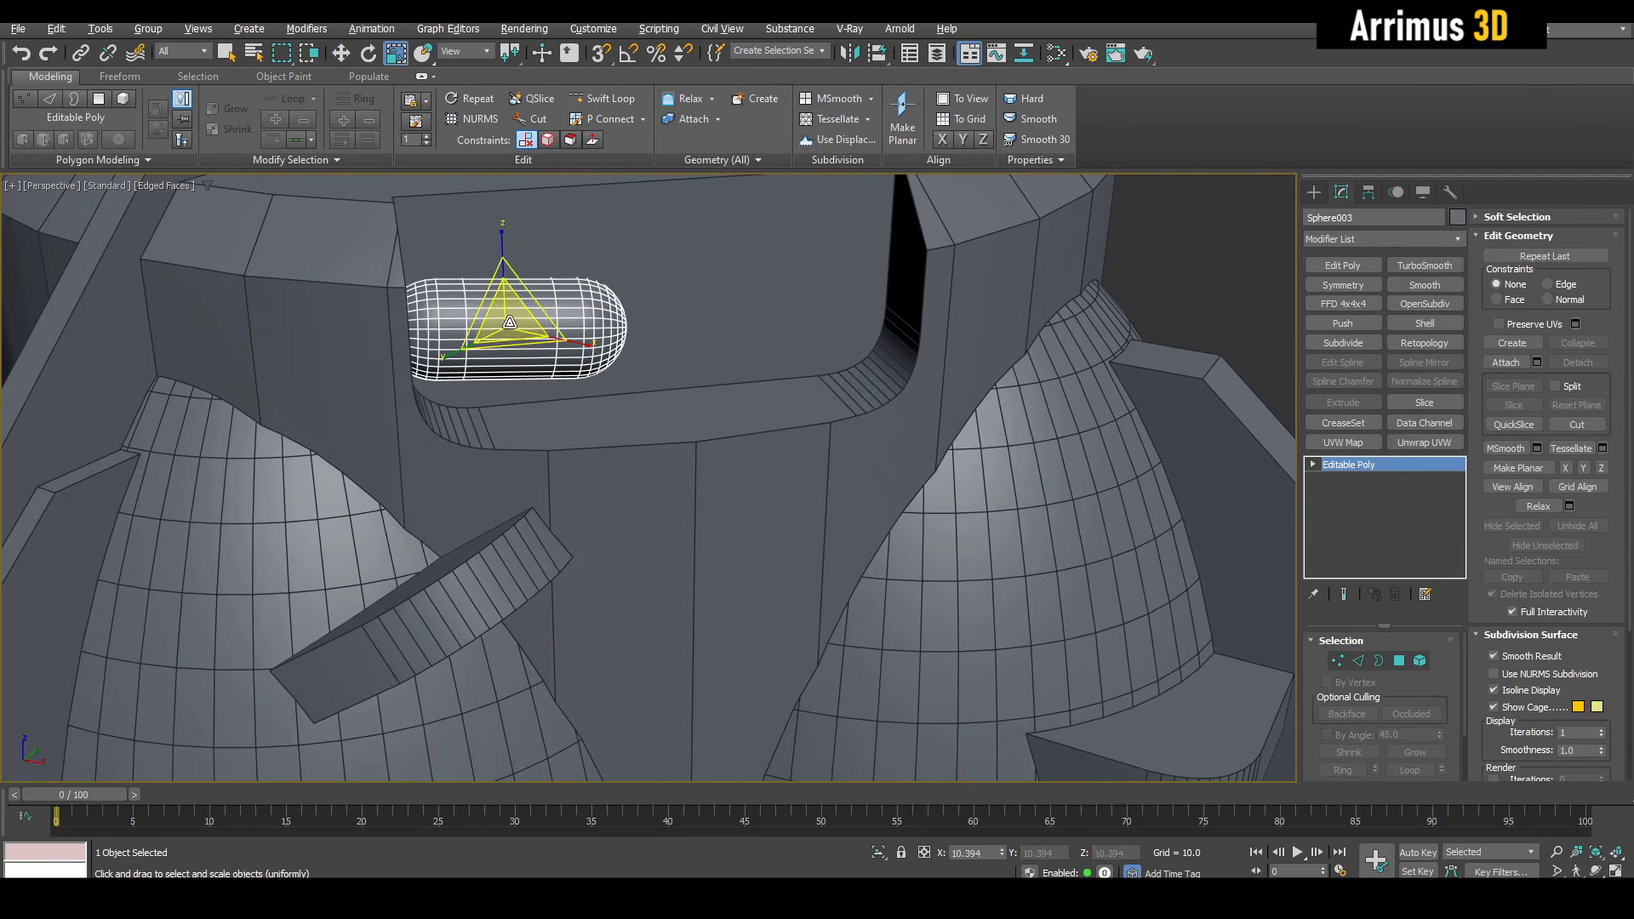
pyautogui.press('q')
pyautogui.hotkey('alt', 'a')
pyautogui.moveTo(499, 332); pyautogui.dragTo(498, 391)
# Clone the notch capsule as one copy into the open space in front of the model.
pyautogui.press('w')
pyautogui.scroll(-2, 498, 391)
pyautogui.moveTo(498, 392); pyautogui.dragTo(614, 467, button='middle')
pyautogui.scroll(-3, 614, 467)
pyautogui.moveTo(612, 637); pyautogui.dragTo(687, 444, button='middle')
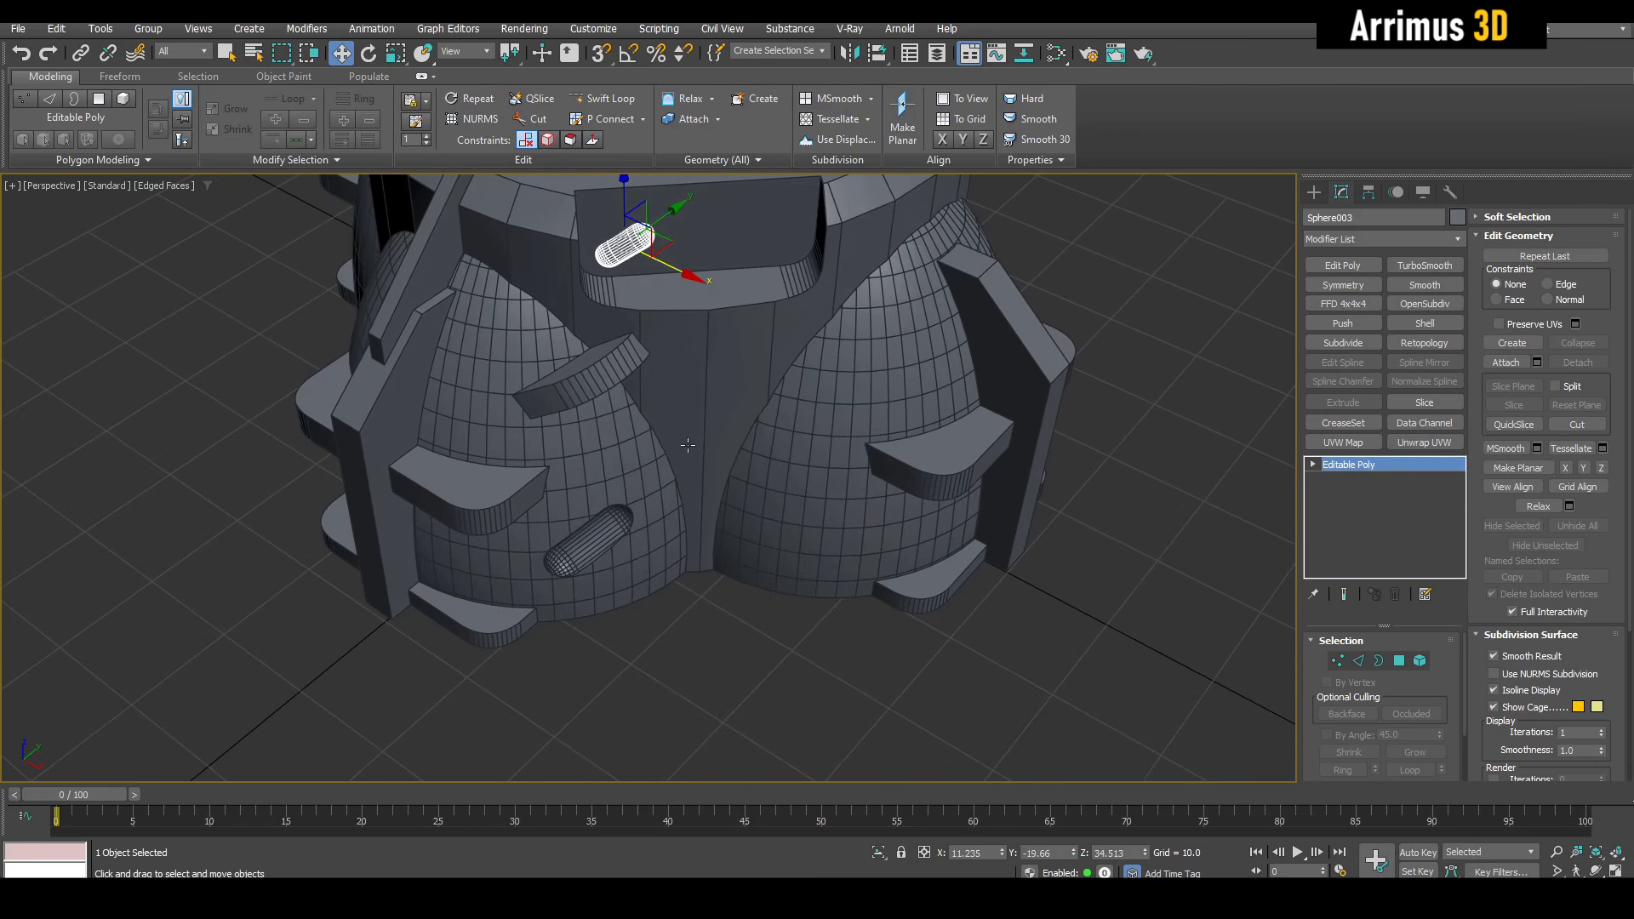
pyautogui.keyDown('shift'); pyautogui.moveTo(672, 252); pyautogui.dragTo(778, 443); pyautogui.keyUp('shift')
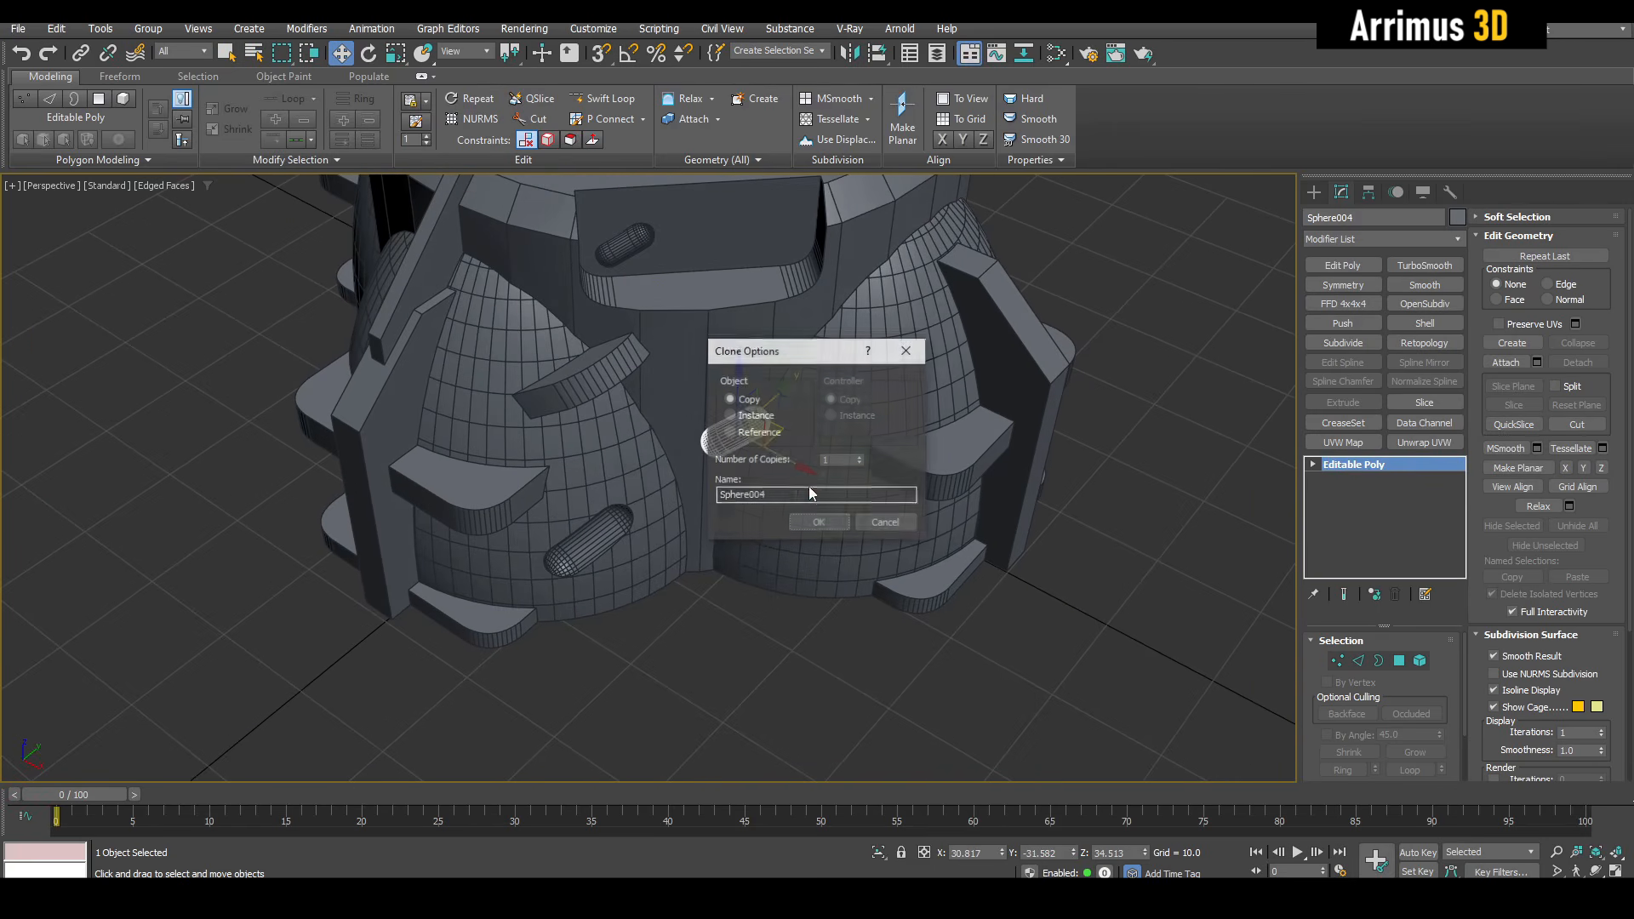
pyautogui.click(823, 524)
# Reset the copied capsule's X, Y and Z rotation to 0.
pyautogui.press('e')
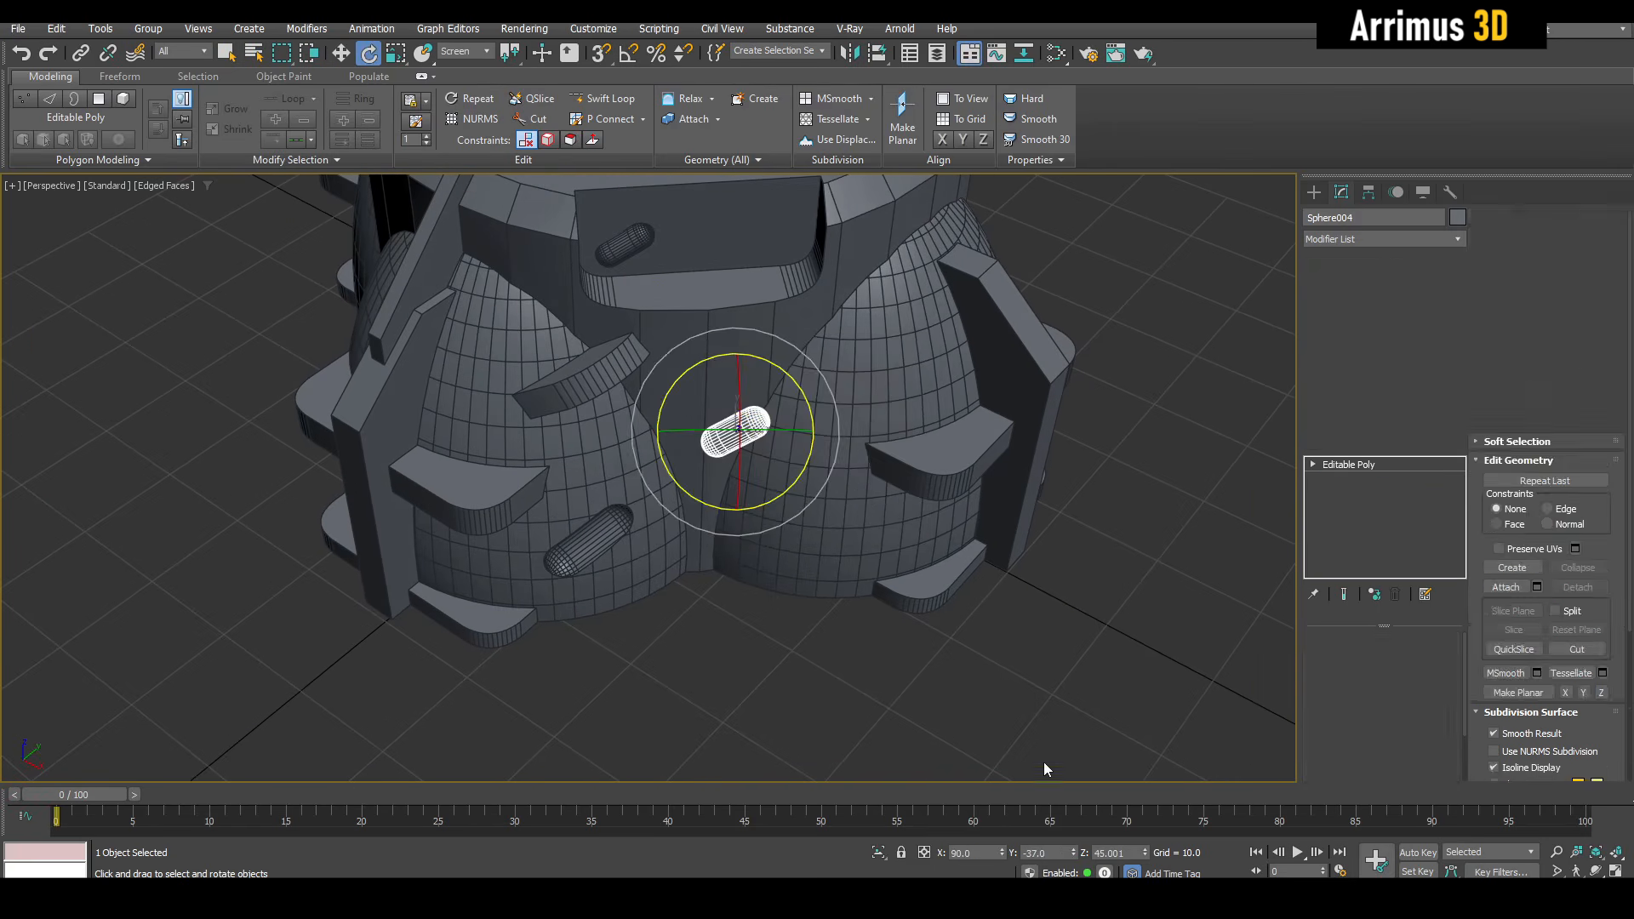
pyautogui.rightClick(1073, 852)
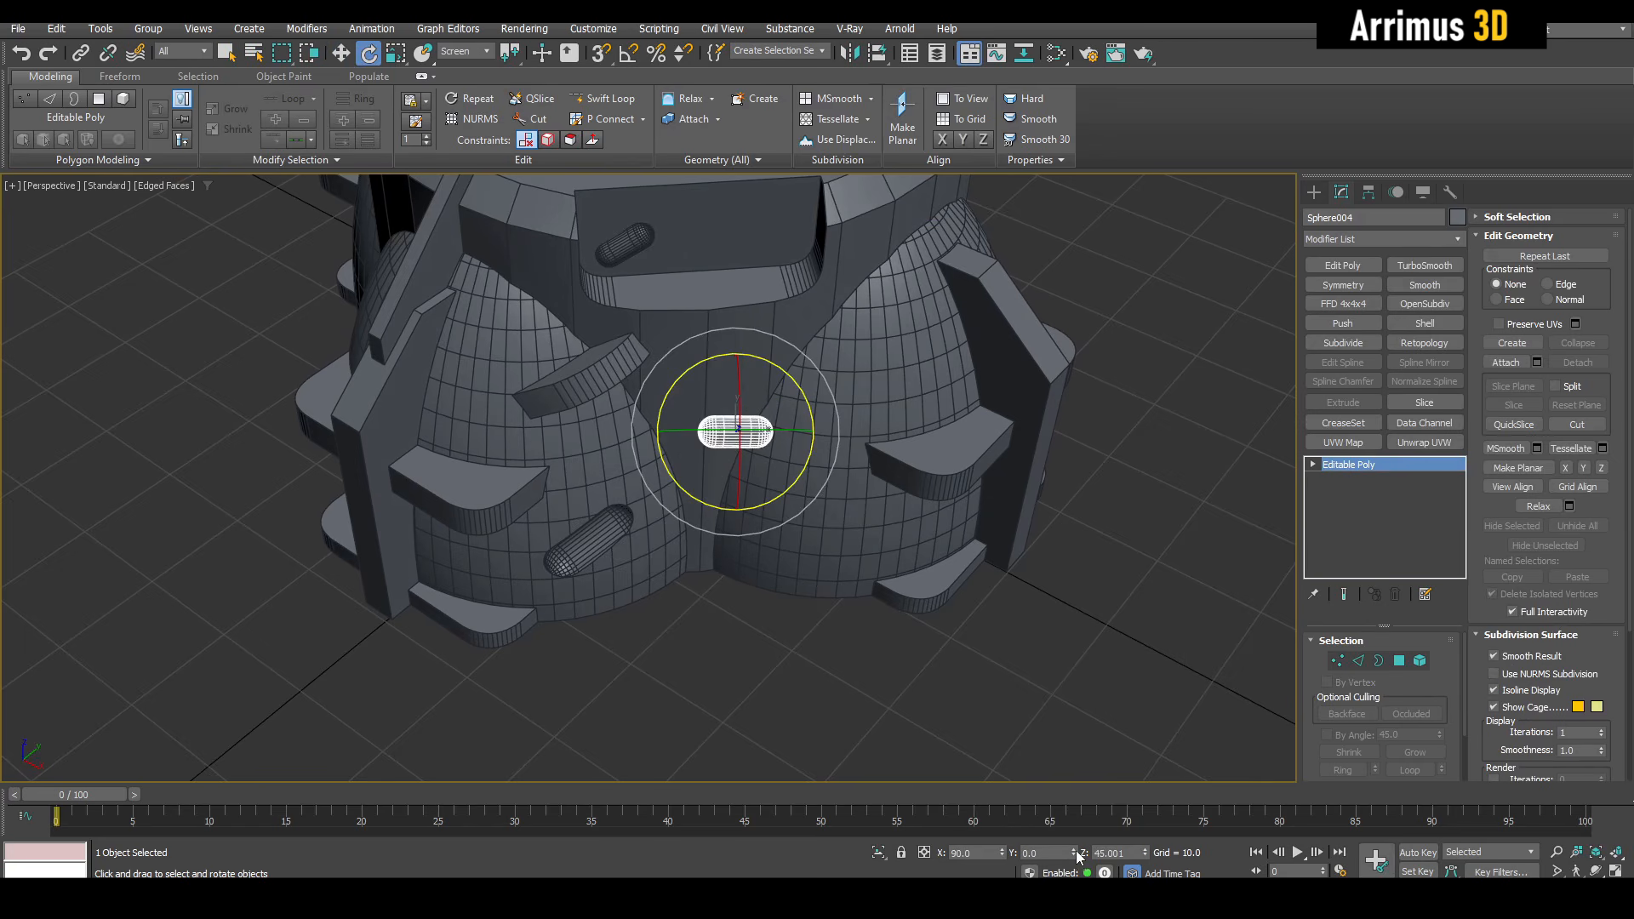
pyautogui.rightClick(1145, 852)
pyautogui.keyDown('alt'); pyautogui.moveTo(748, 626); pyautogui.dragTo(810, 494, button='middle'); pyautogui.keyUp('alt')
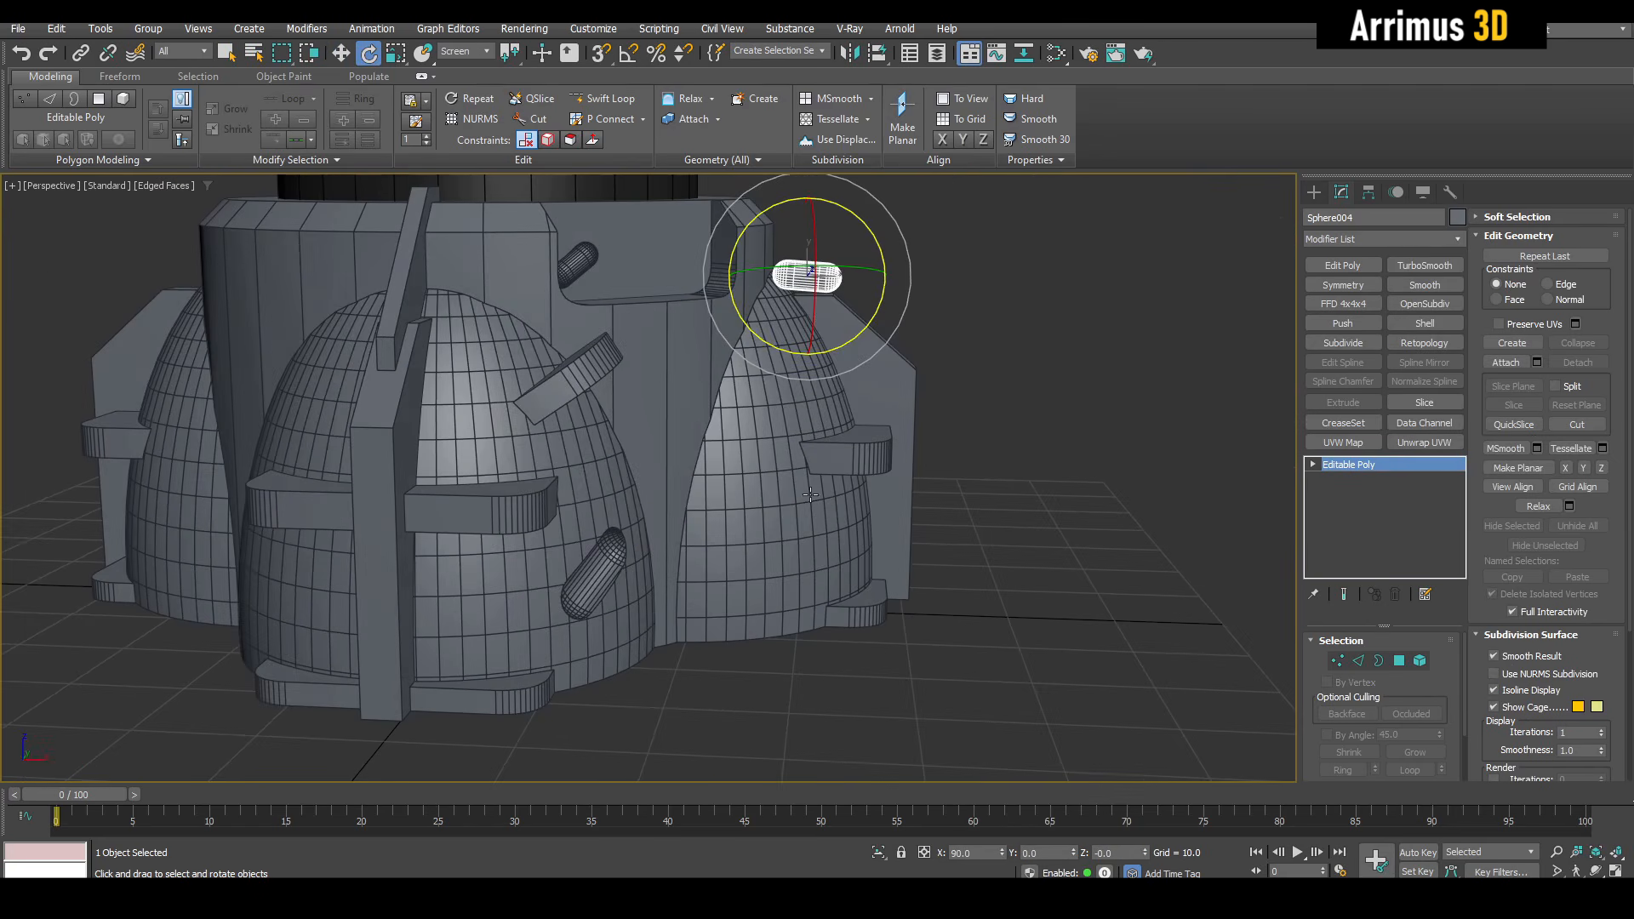
pyautogui.rightClick(1003, 851)
pyautogui.moveTo(893, 332); pyautogui.dragTo(861, 492, button='middle')
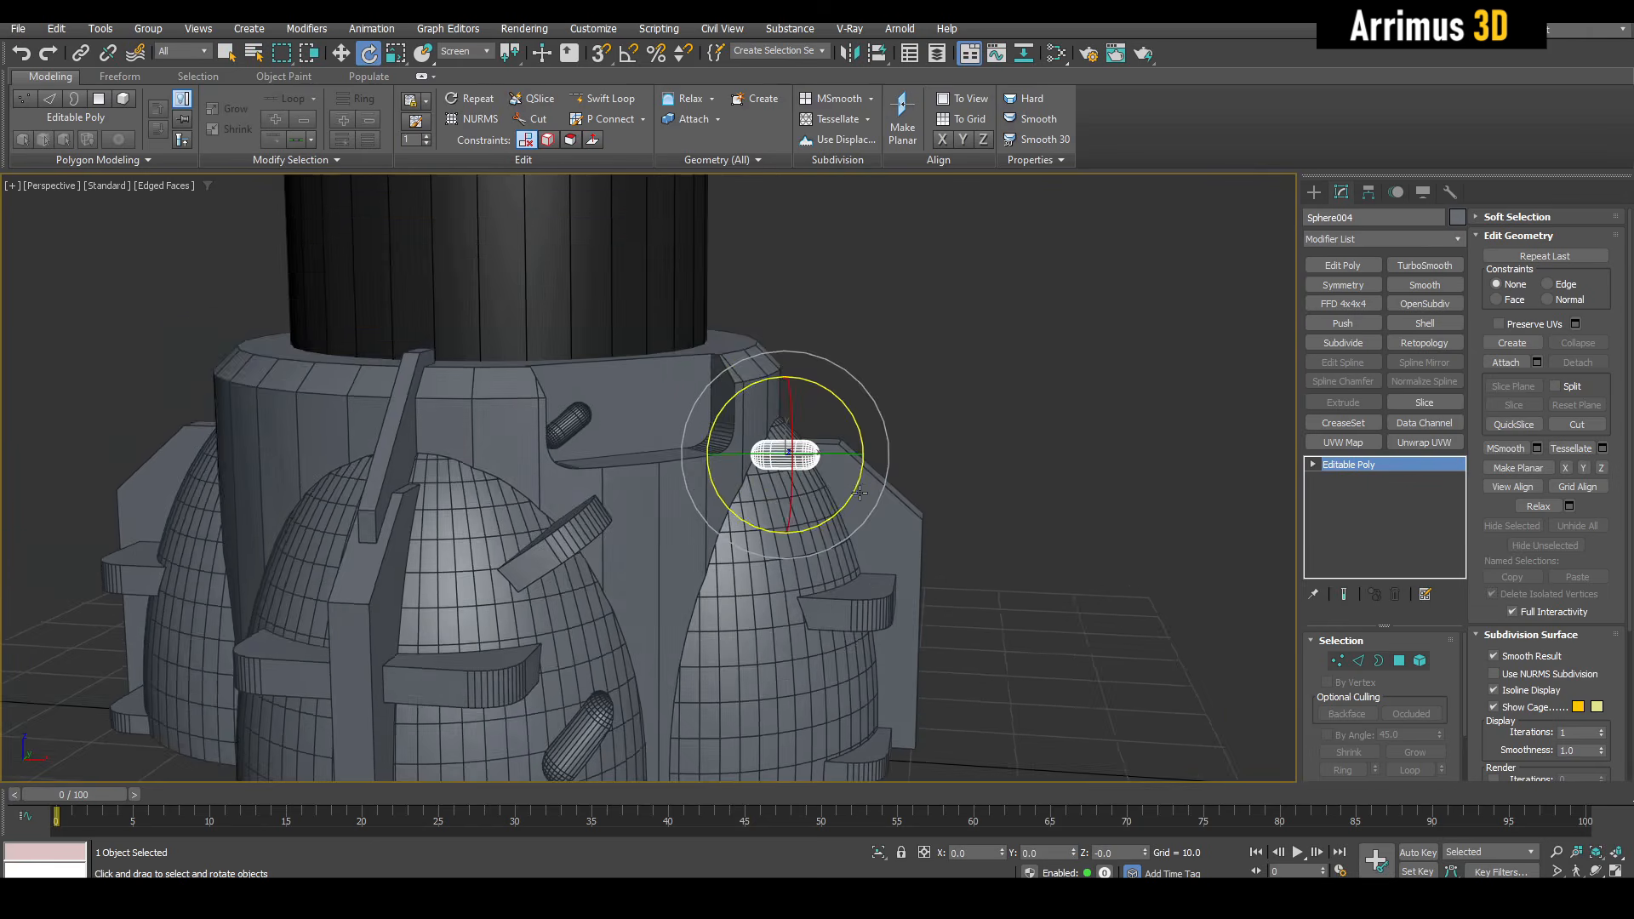
# Turn on angle snap, try rotating the copied capsule, and reset its X, Y and Z rotation to 0.
pyautogui.scroll(3, 861, 493)
pyautogui.press('a')
pyautogui.moveTo(807, 398); pyautogui.dragTo(818, 414)
pyautogui.keyDown('alt'); pyautogui.moveTo(810, 413); pyautogui.dragTo(650, 424, button='middle'); pyautogui.keyUp('alt')
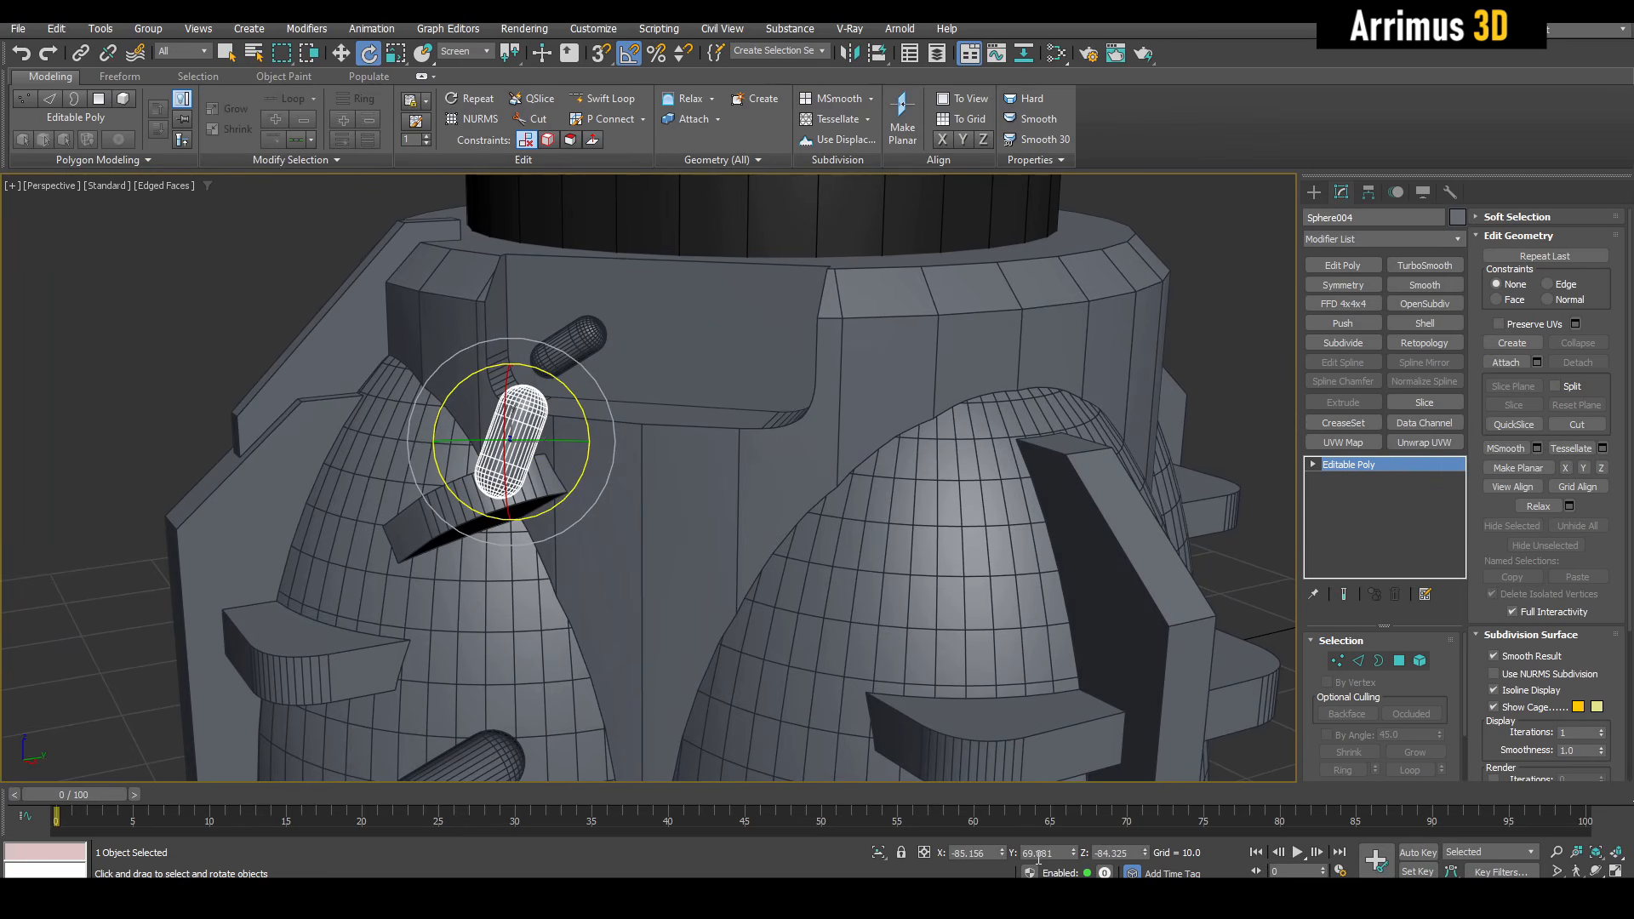
pyautogui.rightClick(1003, 854)
pyautogui.rightClick(1076, 855)
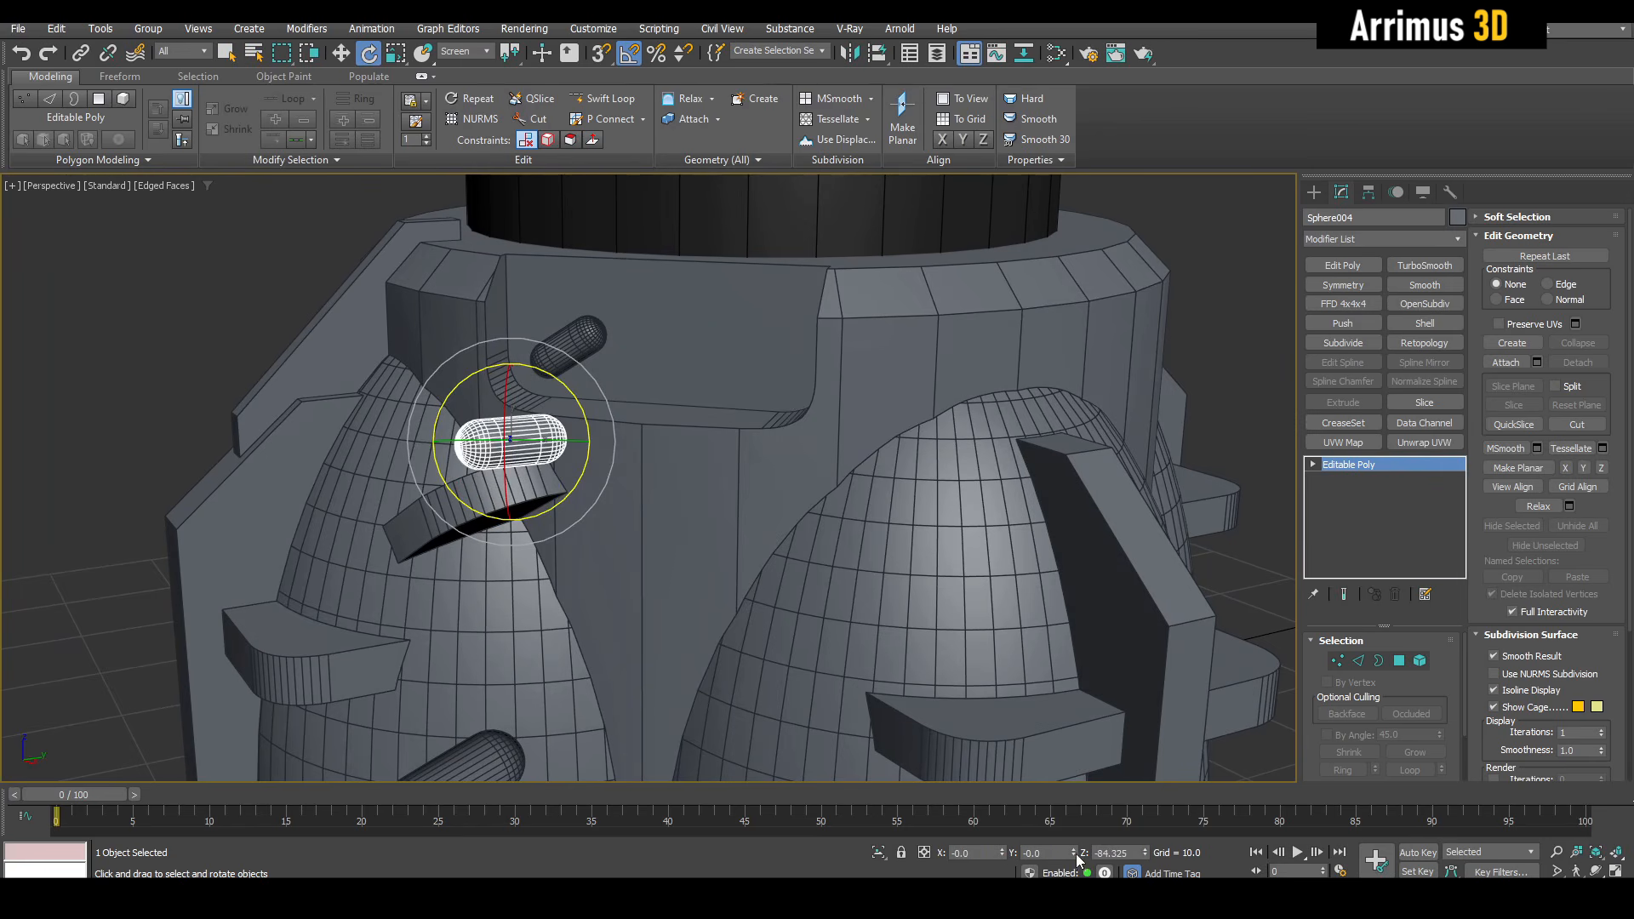
pyautogui.rightClick(1145, 854)
pyautogui.moveTo(682, 443); pyautogui.dragTo(798, 413, button='middle')
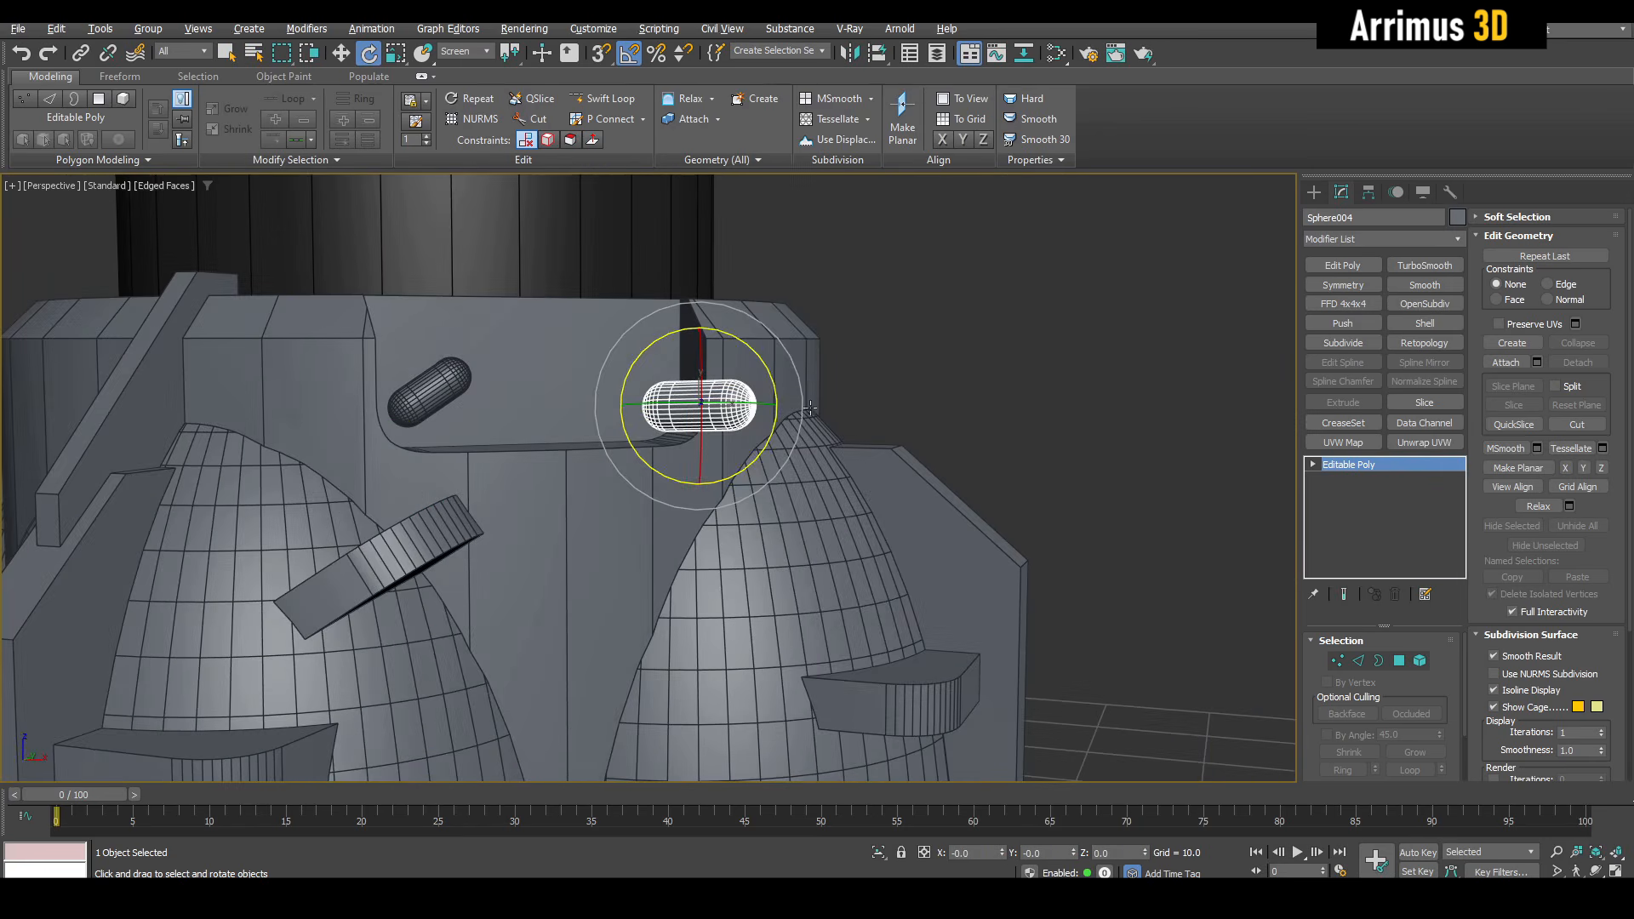
pyautogui.moveTo(773, 368); pyautogui.dragTo(789, 394)
pyautogui.rightClick(789, 394)
pyautogui.keyDown('alt'); pyautogui.moveTo(789, 394); pyautogui.dragTo(697, 418, button='middle'); pyautogui.keyUp('alt')
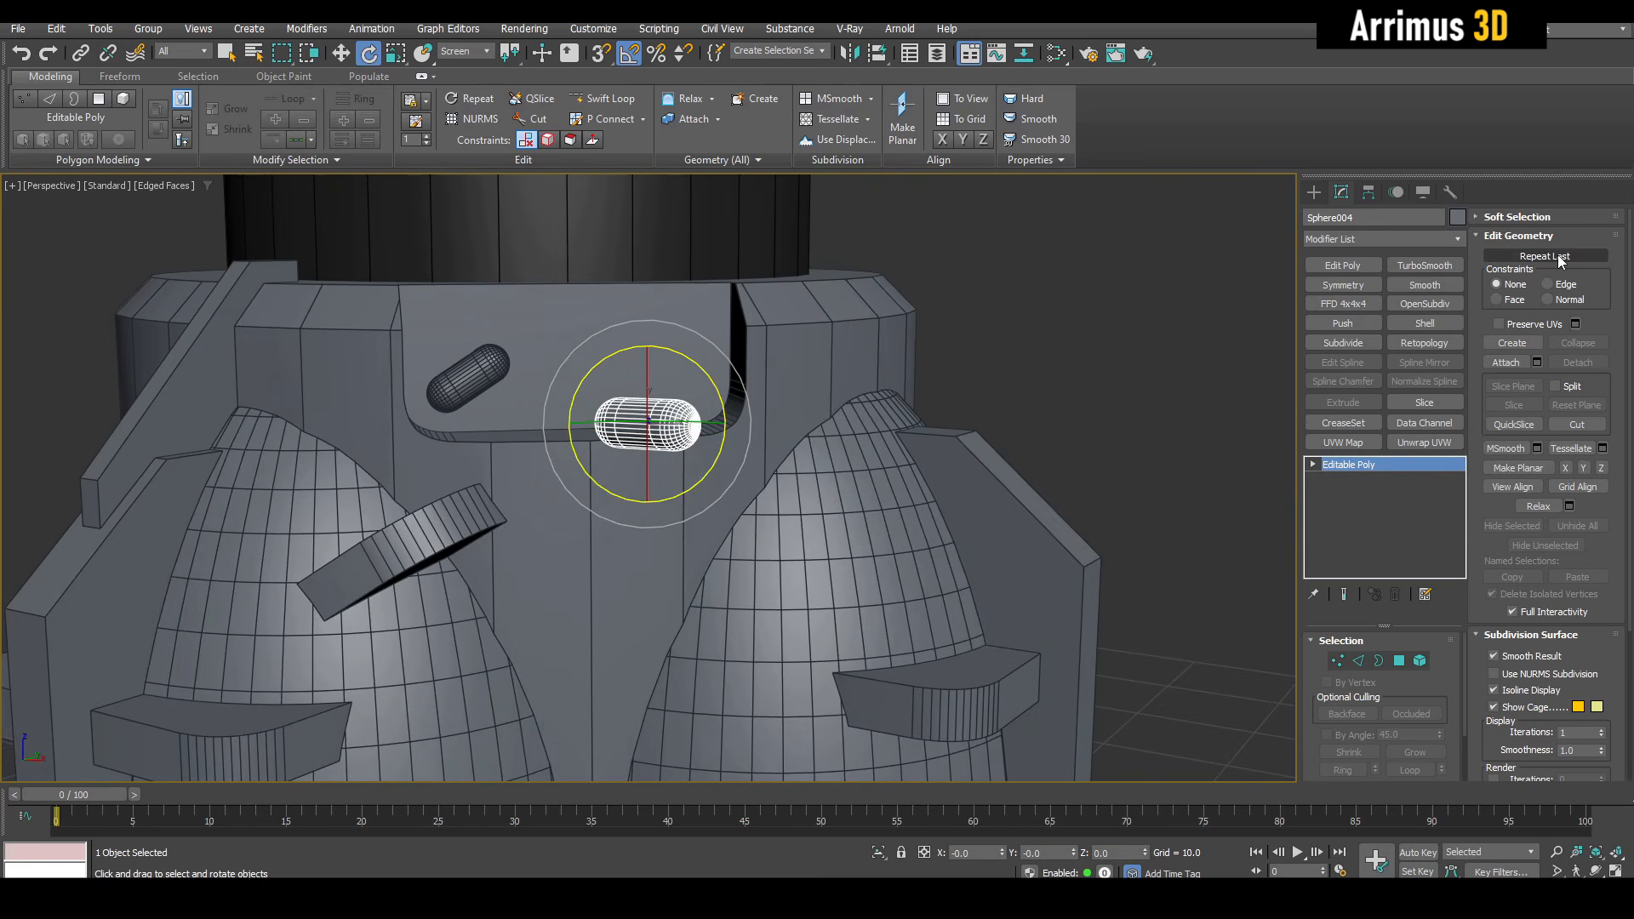
# Rotate the copied capsule upright using the World coordinate system and scale it up.
pyautogui.press('e')
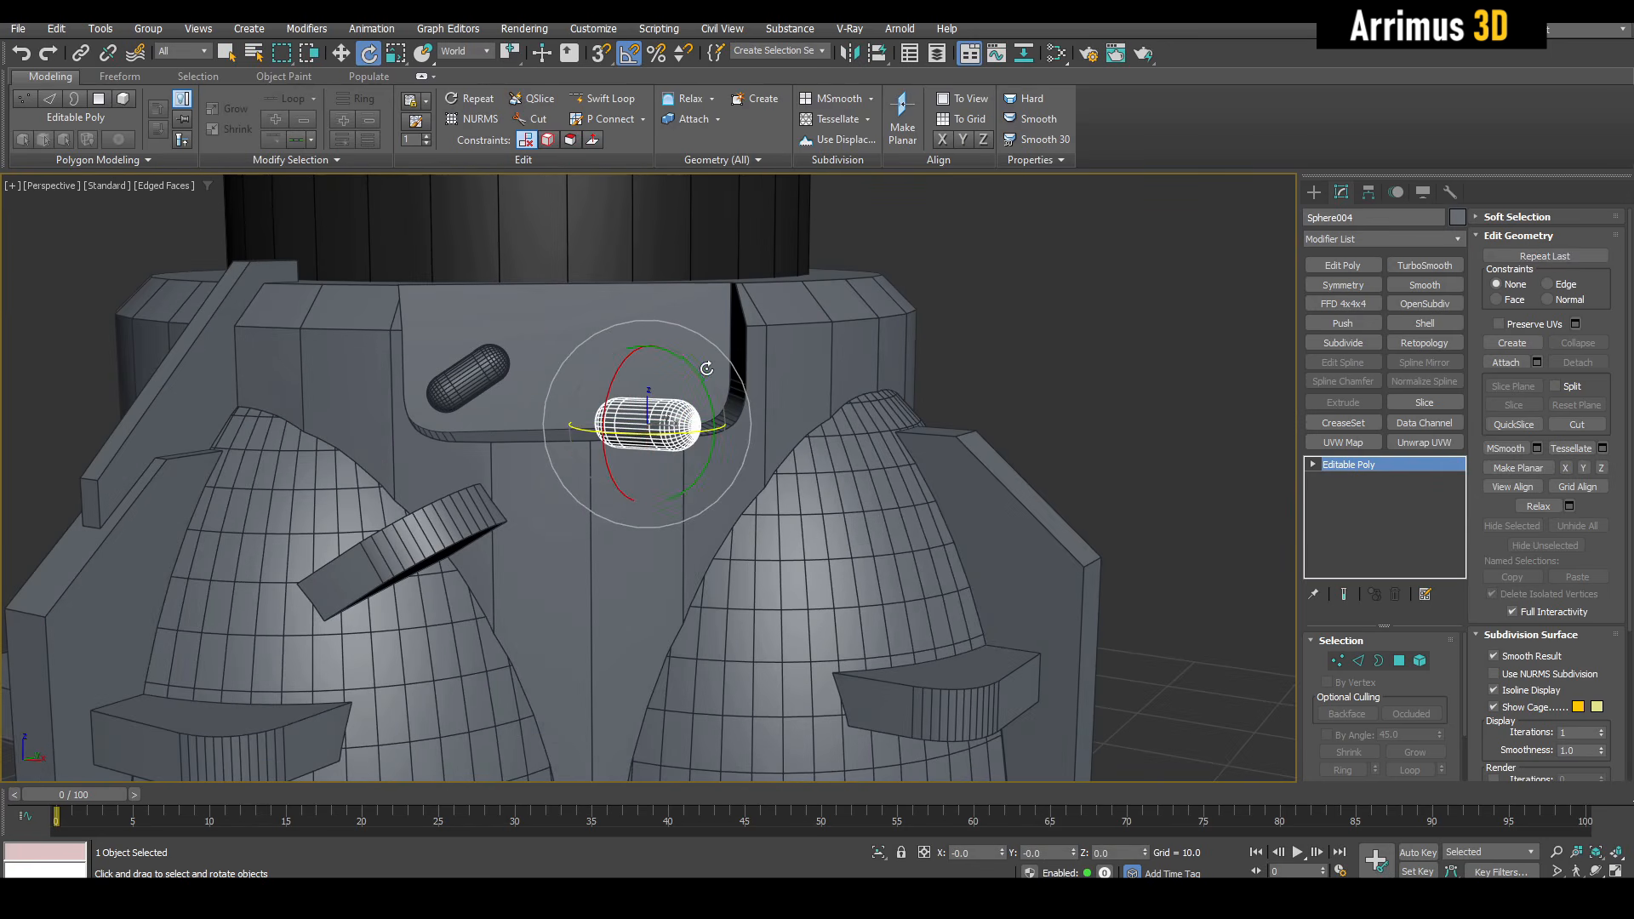
pyautogui.moveTo(686, 371); pyautogui.dragTo(693, 268)
pyautogui.rightClick(701, 412)
pyautogui.scroll(-3, 680, 412)
pyautogui.press('r')
pyautogui.press('w')
pyautogui.scroll(-3, 696, 276)
pyautogui.keyDown('alt'); pyautogui.moveTo(700, 647); pyautogui.dragTo(740, 375, button='middle'); pyautogui.keyUp('alt')
pyautogui.scroll(4, 741, 375)
pyautogui.keyDown('alt'); pyautogui.moveTo(741, 295); pyautogui.dragTo(743, 602, button='middle'); pyautogui.keyUp('alt')
pyautogui.scroll(-3, 743, 603)
pyautogui.moveTo(716, 349); pyautogui.dragTo(709, 402, button='middle')
pyautogui.hotkey('alt', 'a')
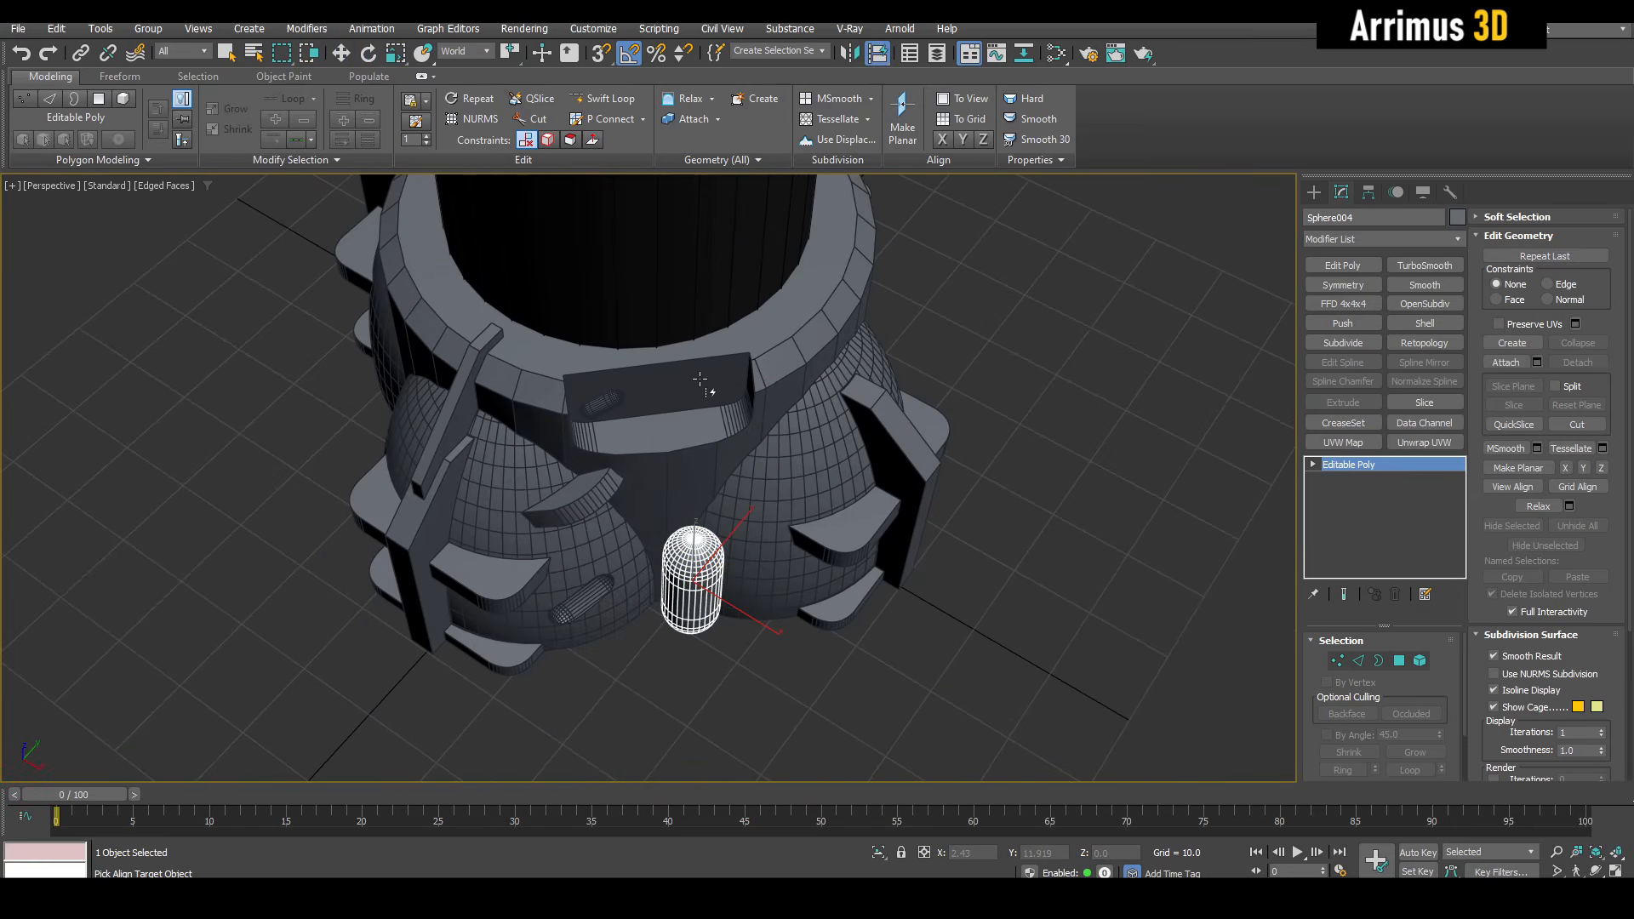
pyautogui.rightClick(929, 666)
pyautogui.keyDown('alt'); pyautogui.moveTo(784, 669); pyautogui.dragTo(743, 481, button='middle'); pyautogui.keyUp('alt')
pyautogui.keyDown('alt'); pyautogui.moveTo(752, 608); pyautogui.dragTo(933, 555, button='middle'); pyautogui.keyUp('alt')
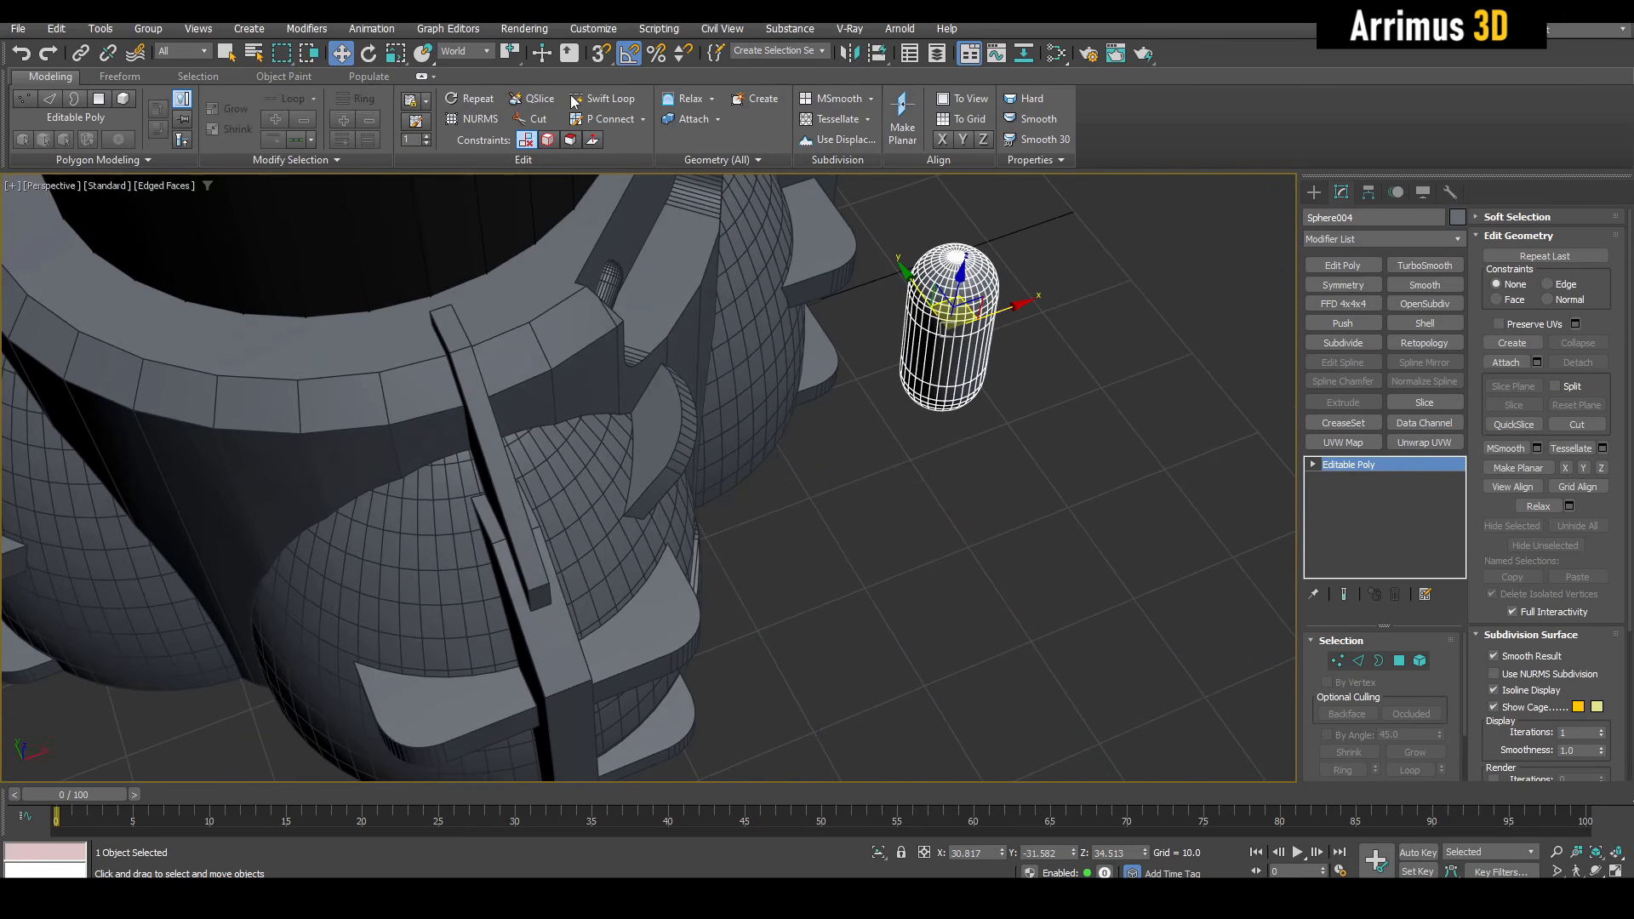
# Enable Pivot alongside Vertex in the snap settings and move the settings window clear of the capsule.
pyautogui.rightClick(600, 53)
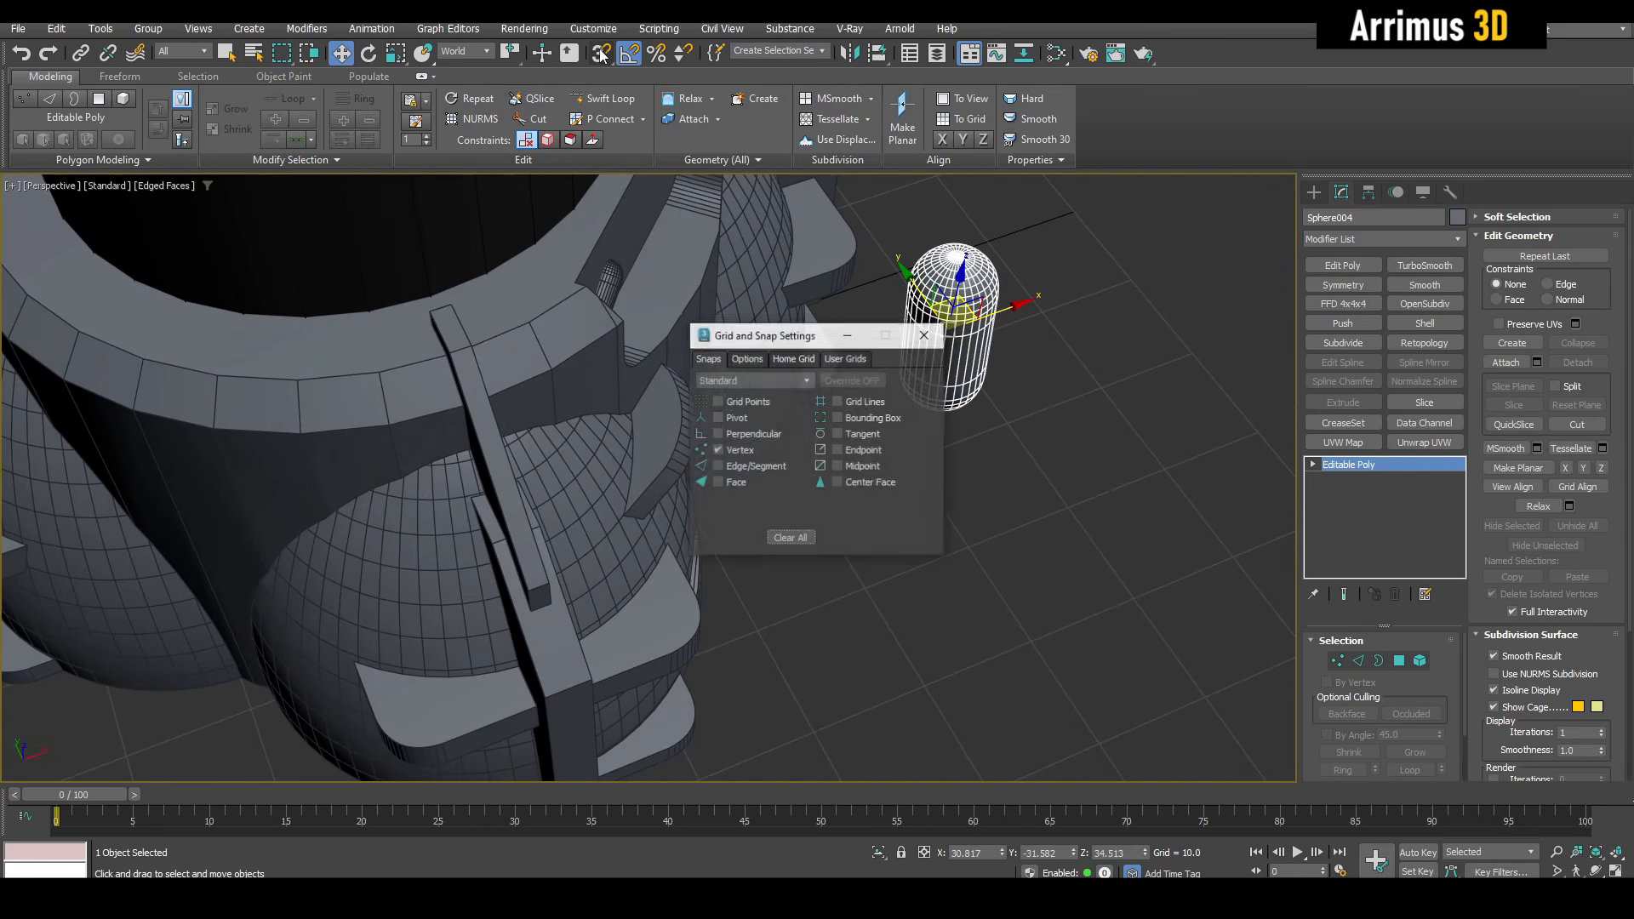
pyautogui.keyDown('alt'); pyautogui.moveTo(766, 243); pyautogui.dragTo(769, 254, button='middle'); pyautogui.keyUp('alt')
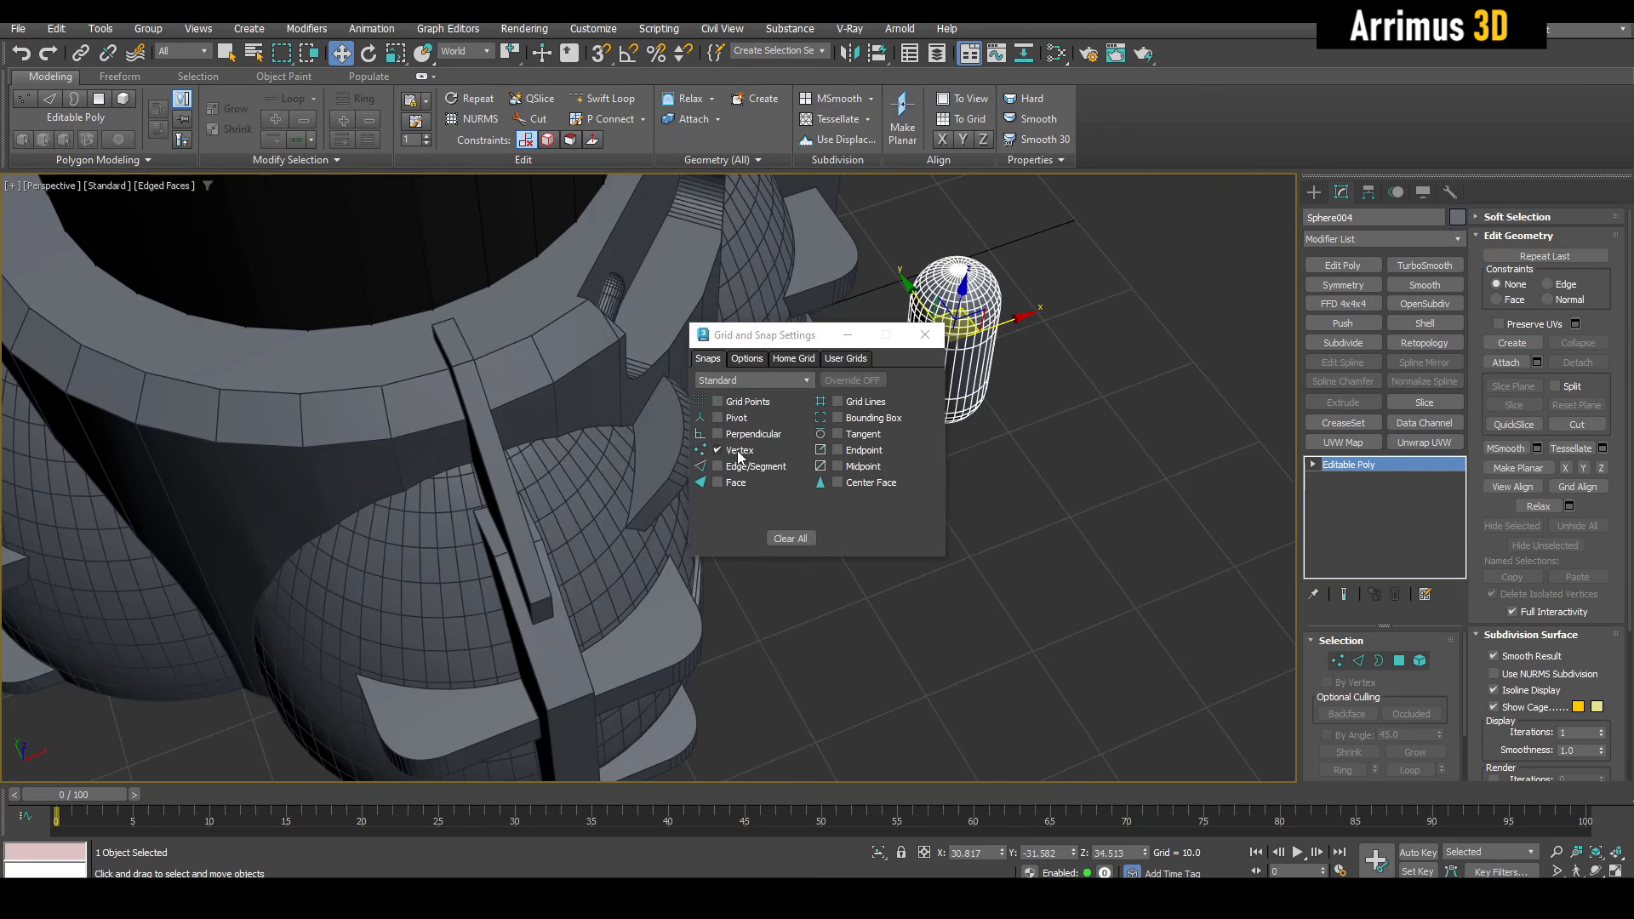
pyautogui.click(717, 417)
pyautogui.keyDown('alt'); pyautogui.moveTo(953, 430); pyautogui.dragTo(864, 382, button='middle'); pyautogui.keyUp('alt')
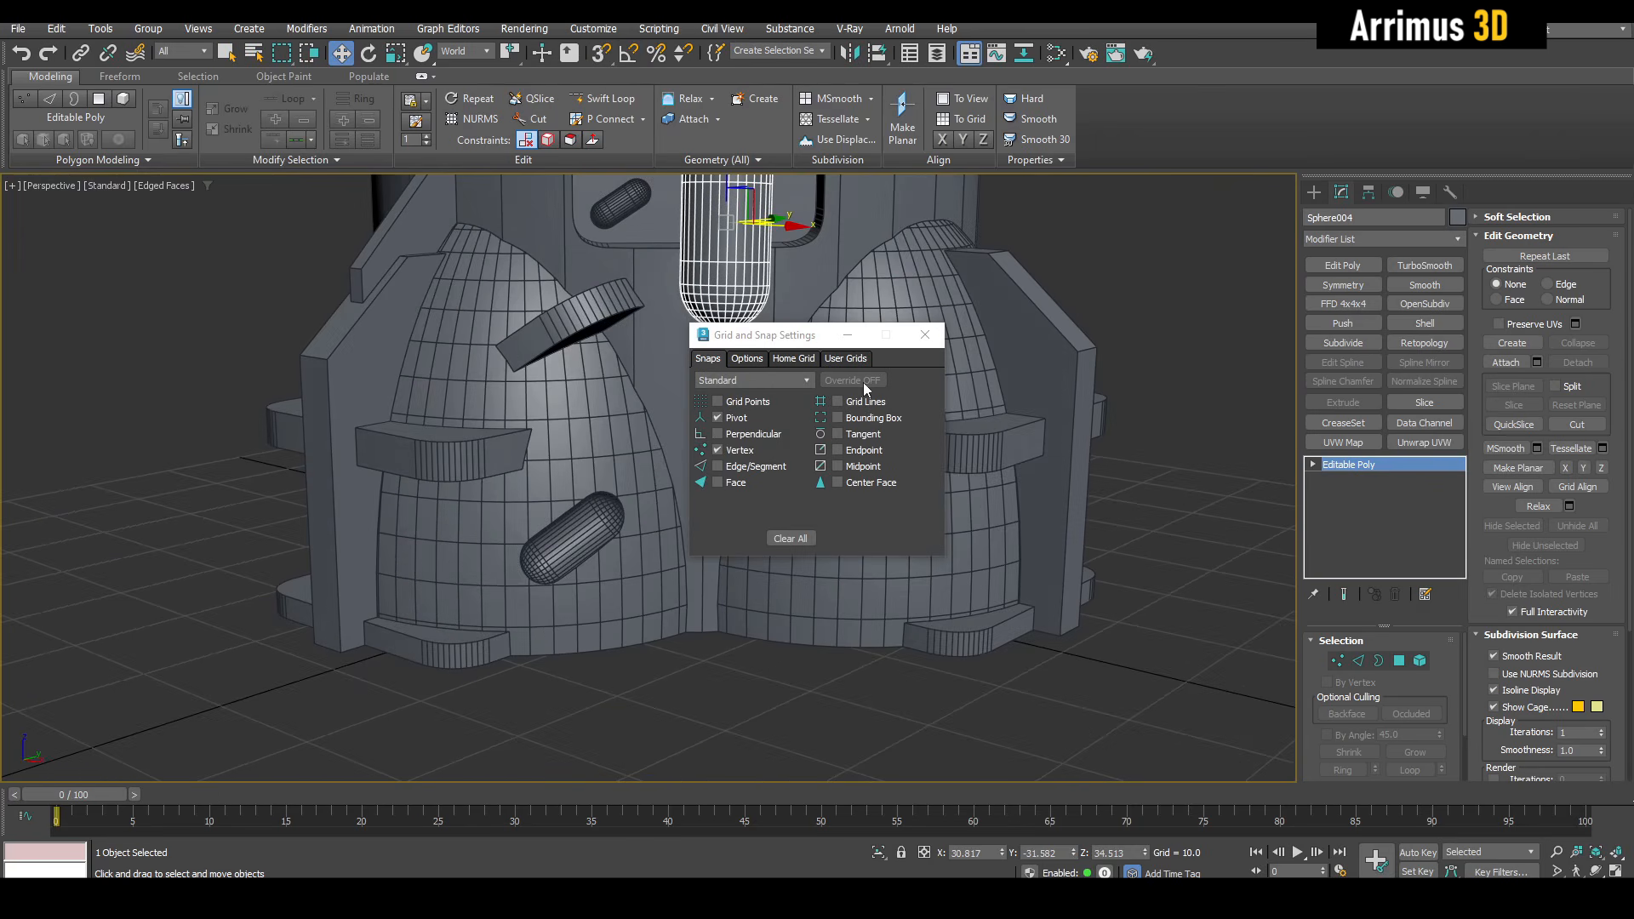
pyautogui.moveTo(817, 343); pyautogui.dragTo(437, 406)
# Turn on snapping and examine the vertex and pivot snap points on the upright capsule.
pyautogui.keyDown('alt'); pyautogui.moveTo(743, 357); pyautogui.dragTo(815, 279, button='middle'); pyautogui.keyUp('alt')
pyautogui.press('s')
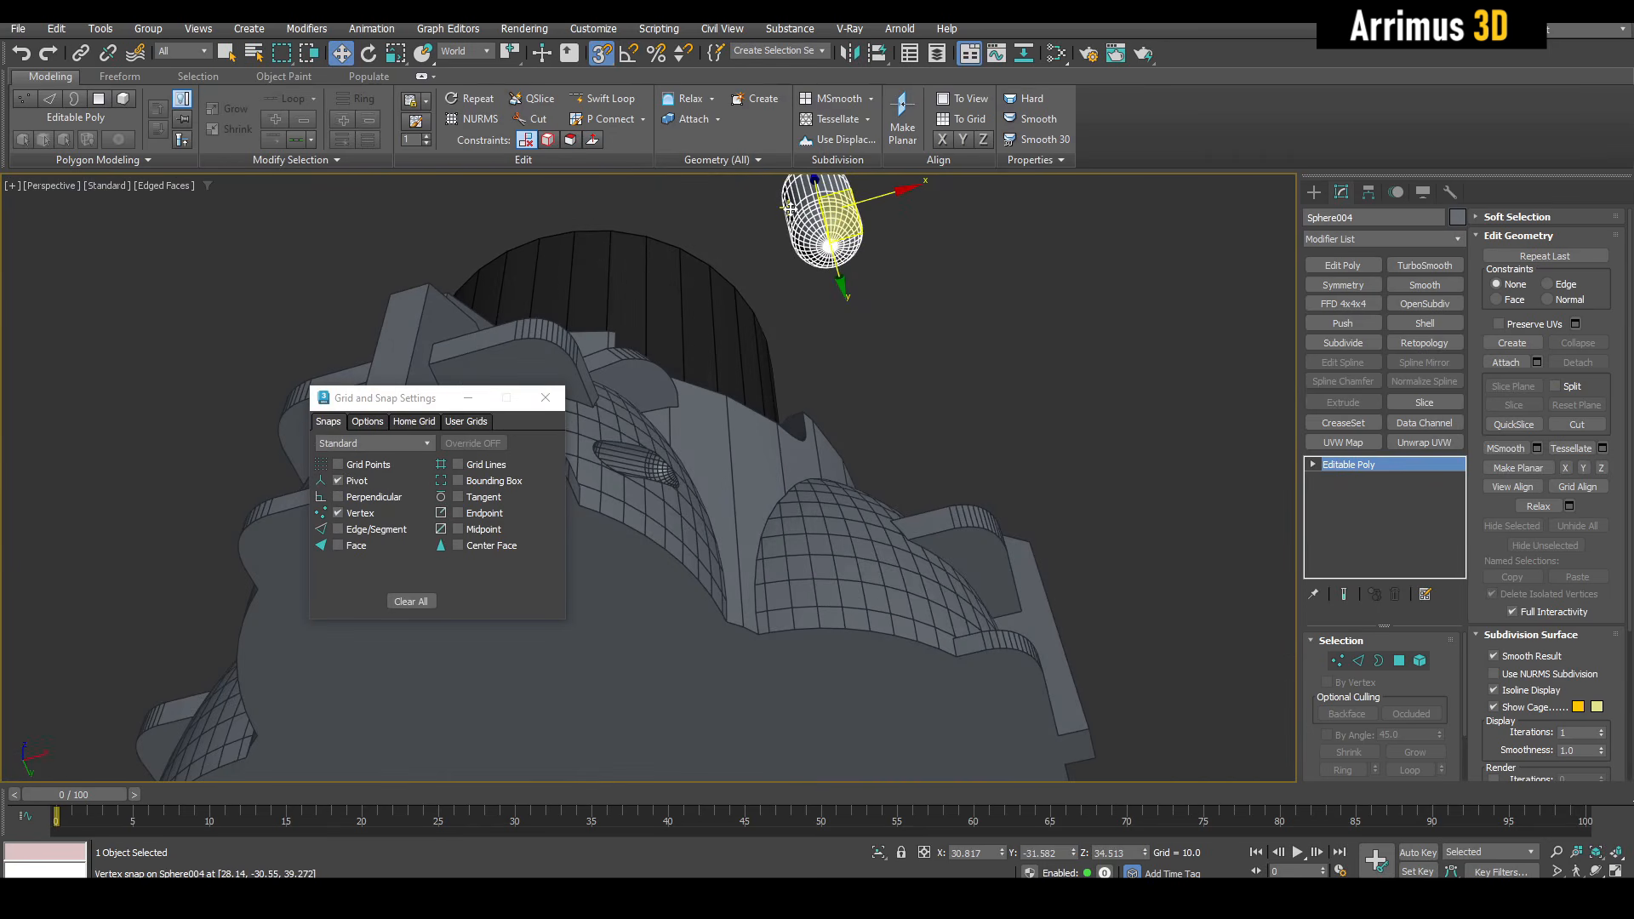
pyautogui.scroll(4, 790, 207)
pyautogui.scroll(3, 805, 185)
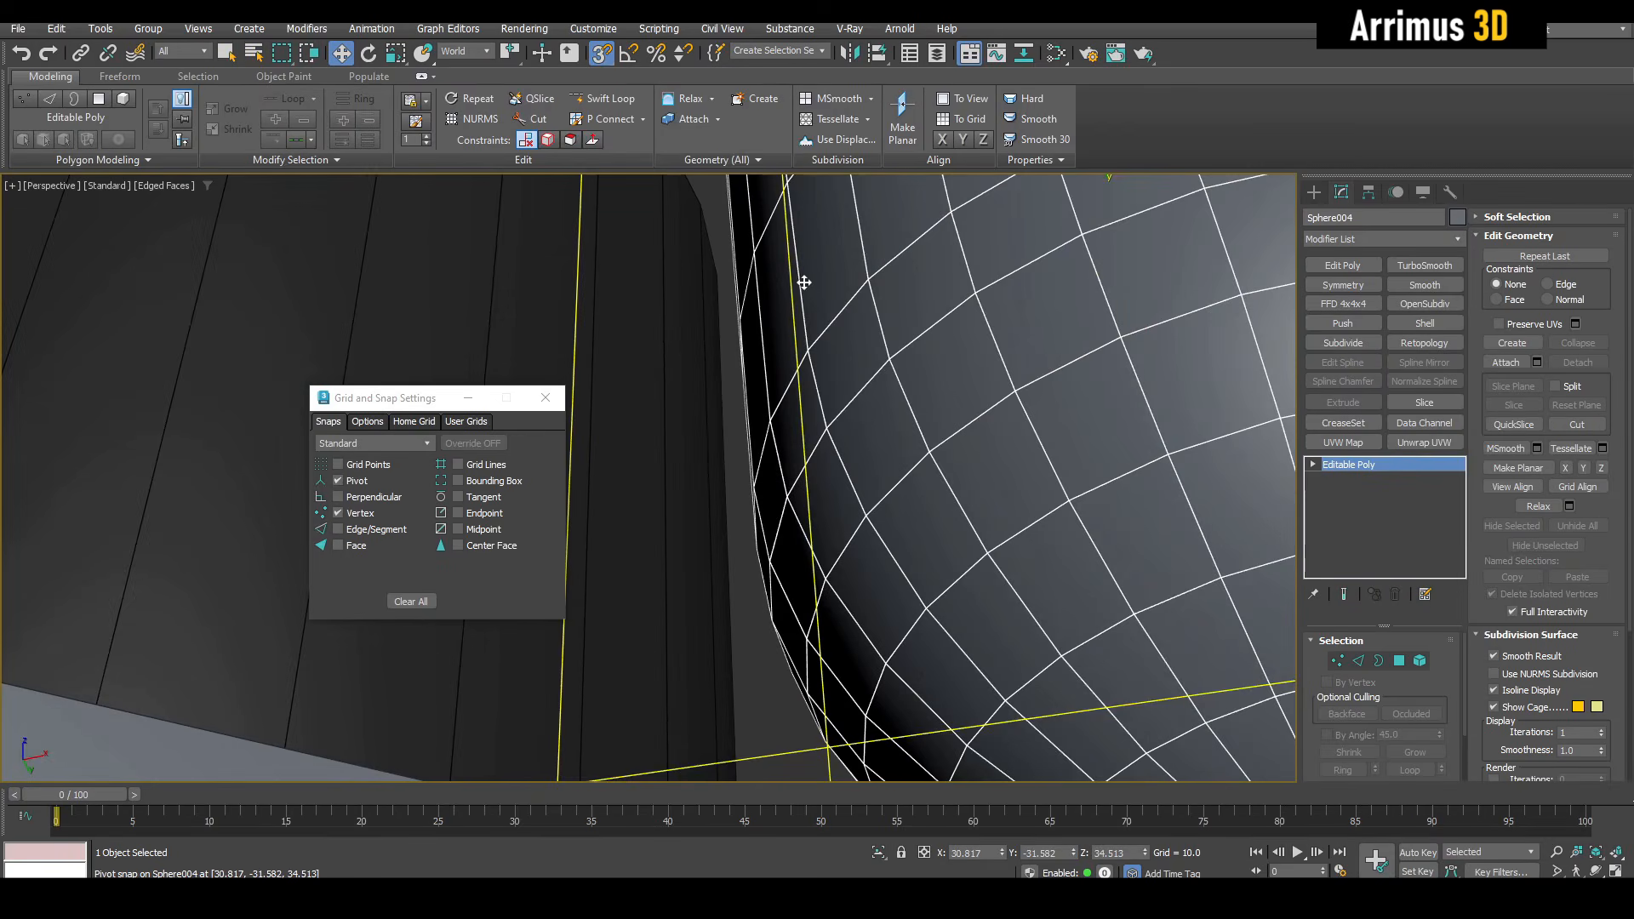
pyautogui.scroll(-8, 803, 281)
pyautogui.keyDown('alt'); pyautogui.moveTo(813, 241); pyautogui.dragTo(819, 268, button='middle'); pyautogui.keyUp('alt')
pyautogui.scroll(-3, 824, 232)
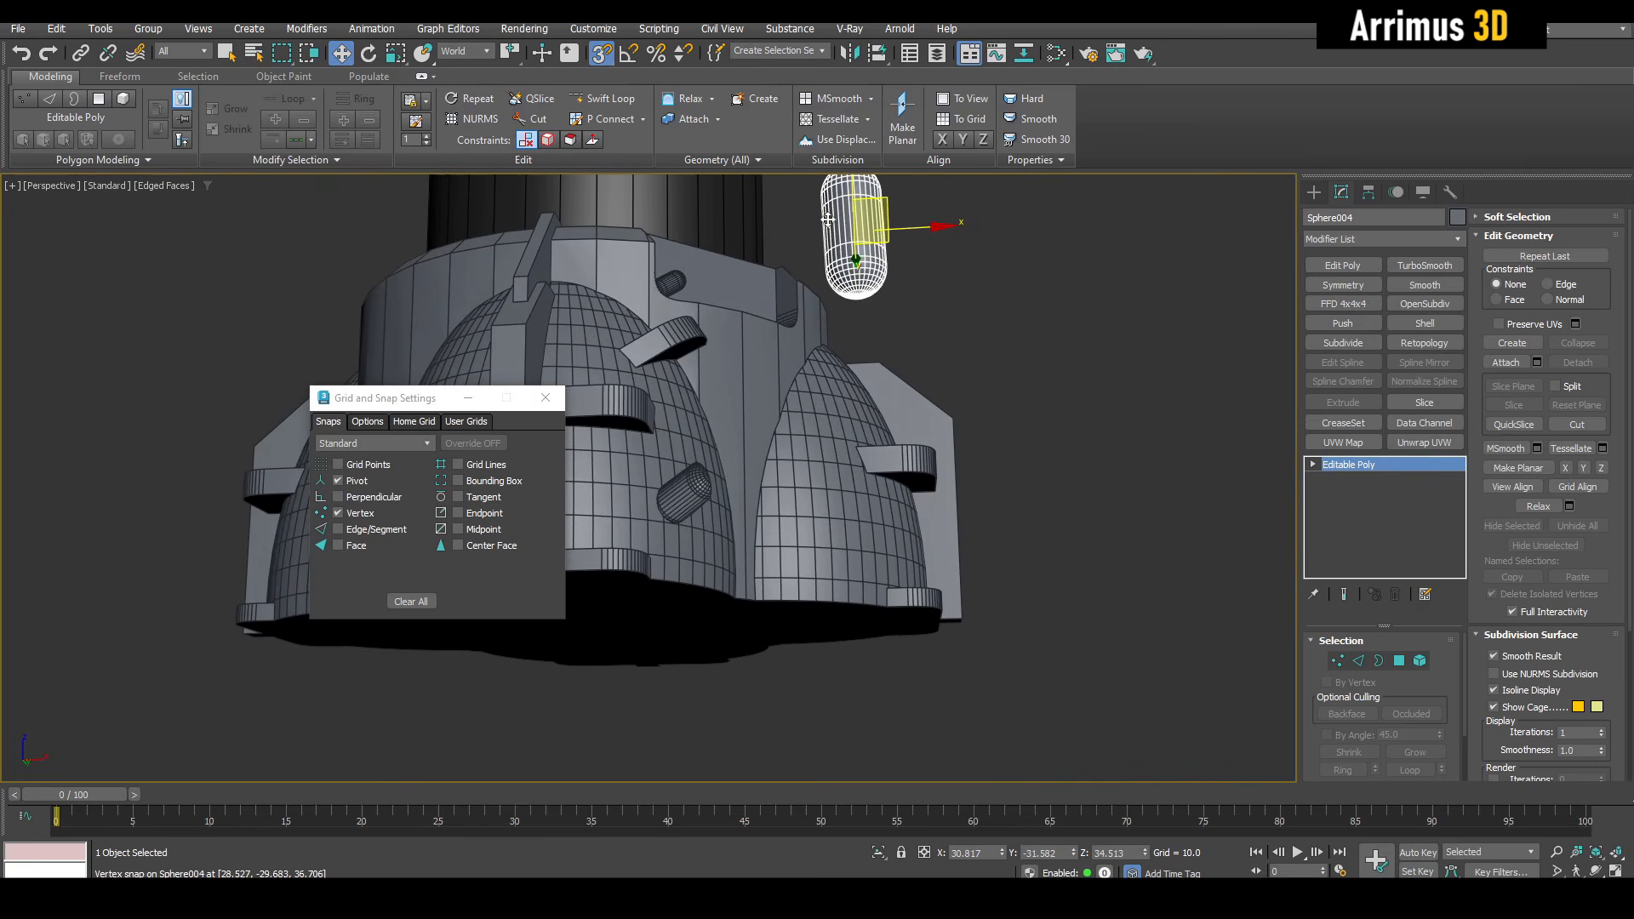
pyautogui.keyDown('alt'); pyautogui.moveTo(826, 246); pyautogui.dragTo(876, 251, button='middle'); pyautogui.keyUp('alt')
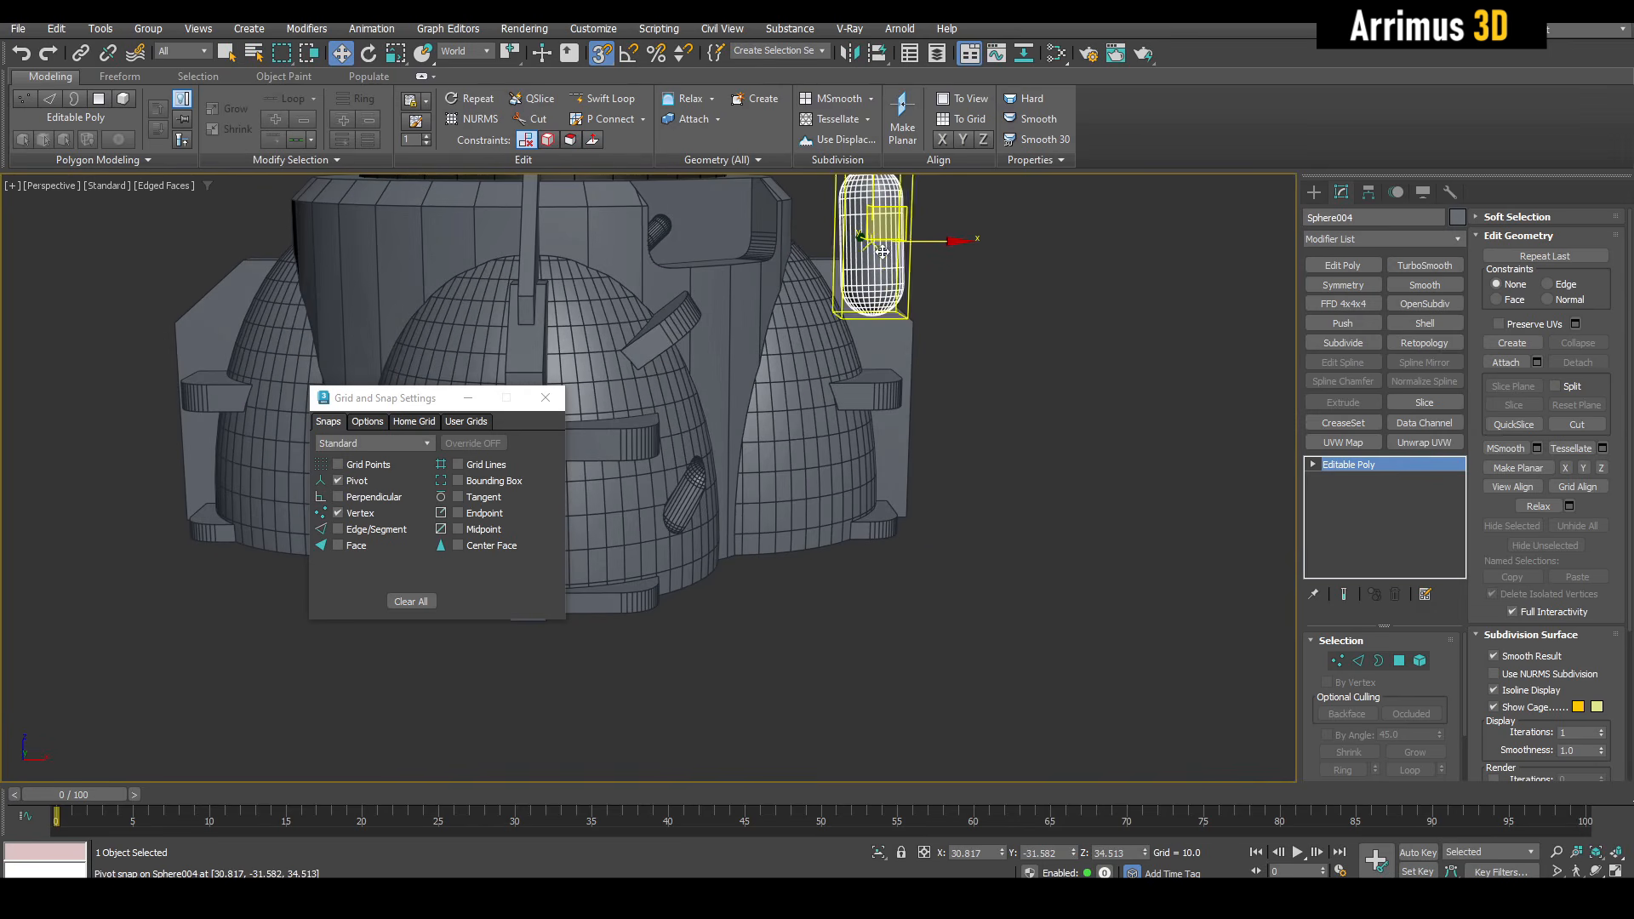
pyautogui.moveTo(884, 254); pyautogui.dragTo(882, 244, button='middle')
# Move the upright capsule down to the base of the model with snapping turned off.
pyautogui.press('s')
pyautogui.moveTo(868, 231); pyautogui.dragTo(862, 572)
pyautogui.keyDown('alt'); pyautogui.moveTo(847, 544); pyautogui.dragTo(940, 659, button='middle'); pyautogui.keyUp('alt')
# Turn snapping back on and snap the upright capsule onto the model's base vertex between the two front ellipsoids.
pyautogui.press('s')
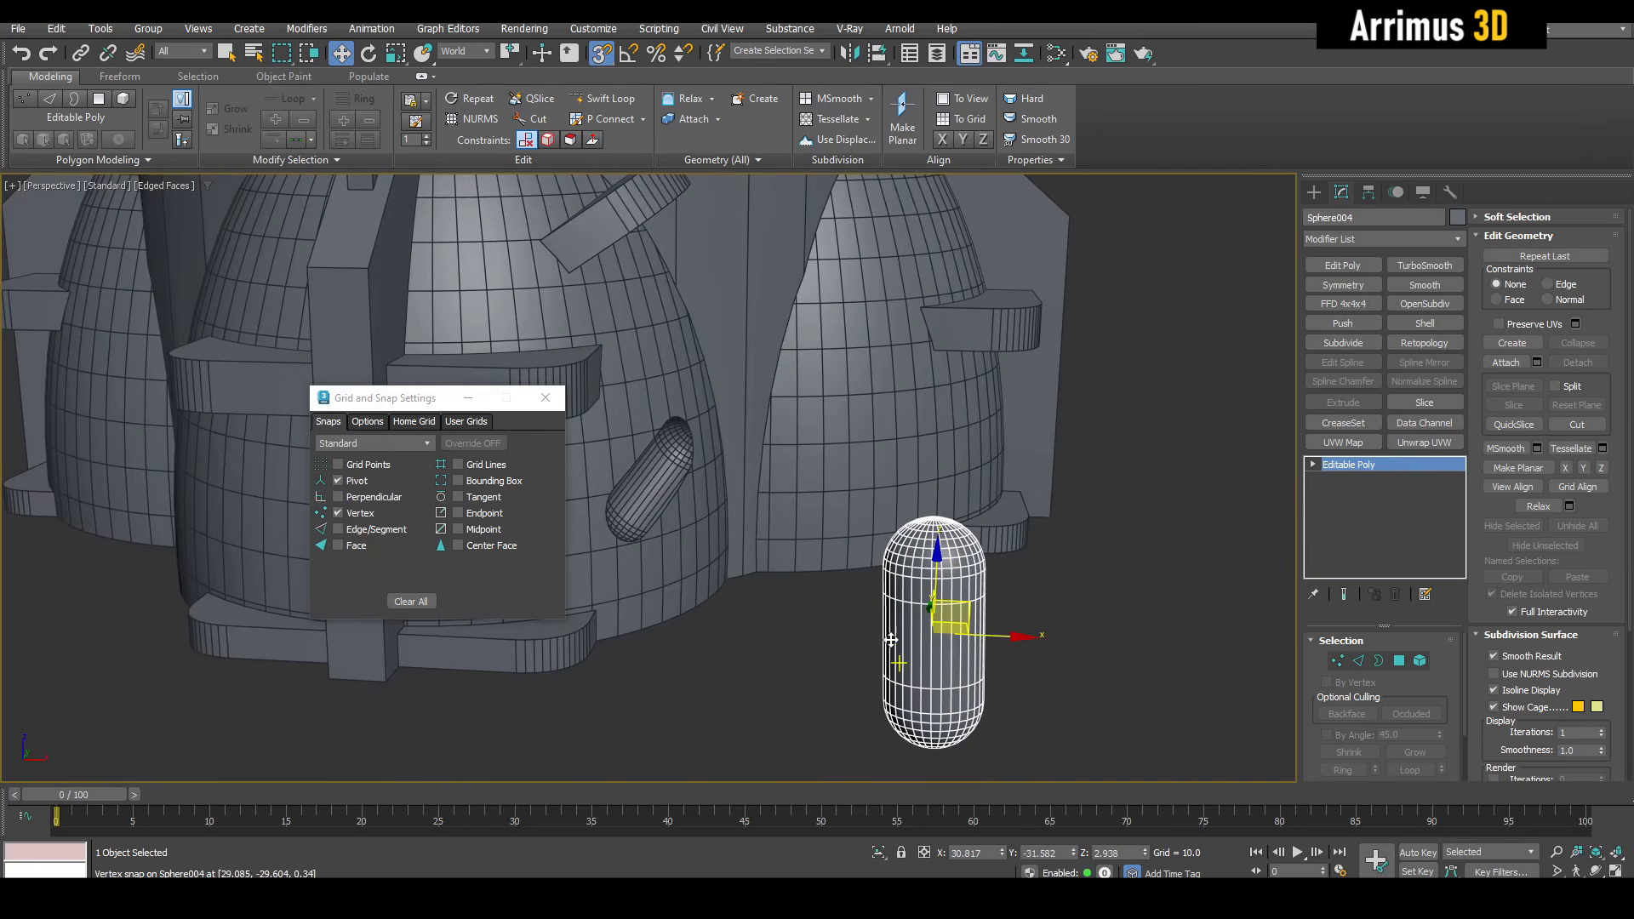
pyautogui.moveTo(889, 636); pyautogui.dragTo(750, 580)
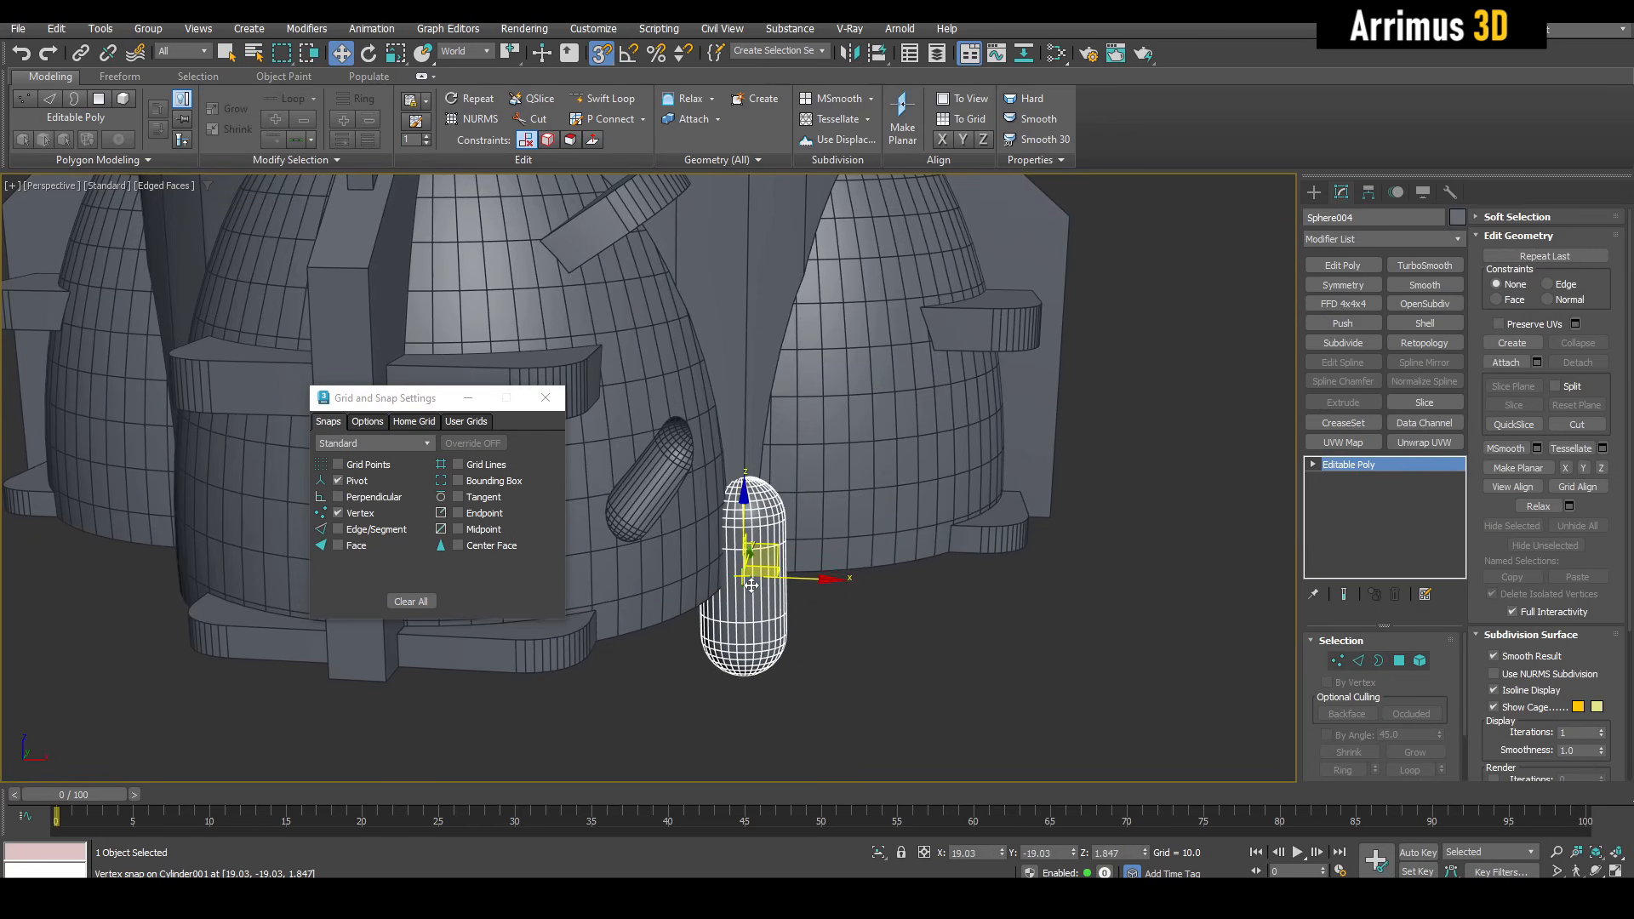
pyautogui.scroll(5, 753, 584)
pyautogui.scroll(-4, 752, 585)
# Turn off snapping and disable the Pivot snap option, leaving only Vertex enabled.
pyautogui.keyDown('alt'); pyautogui.moveTo(752, 585); pyautogui.dragTo(668, 571, button='middle'); pyautogui.keyUp('alt')
pyautogui.scroll(-1, 683, 566)
pyautogui.scroll(5, 734, 546)
pyautogui.press('s')
pyautogui.click(354, 482)
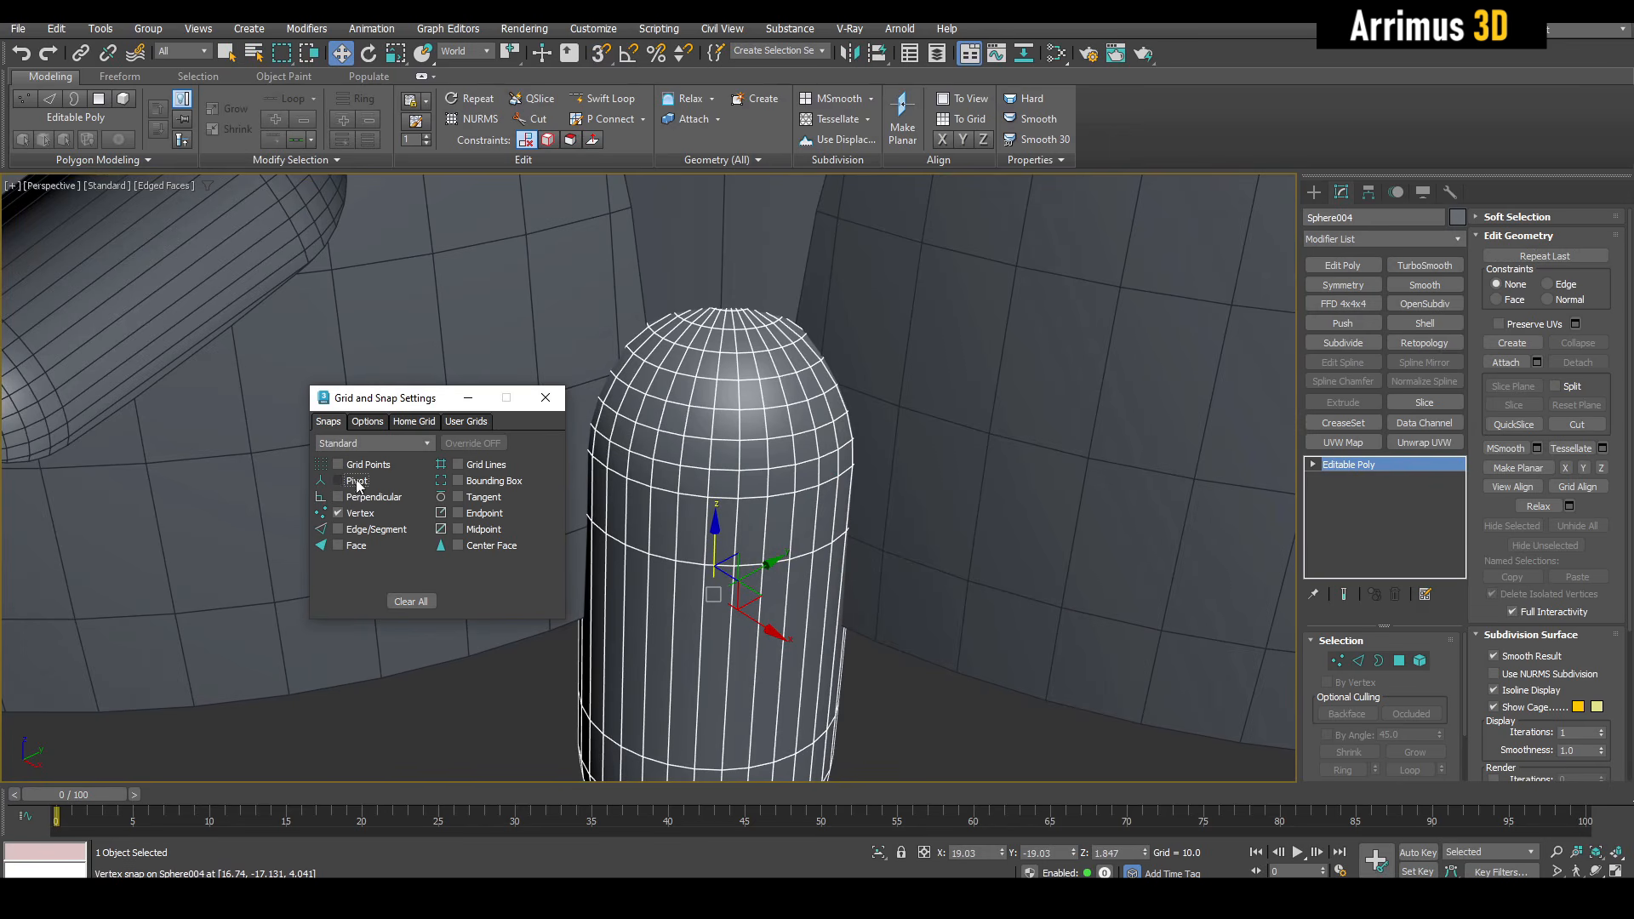
pyautogui.scroll(5, 810, 306)
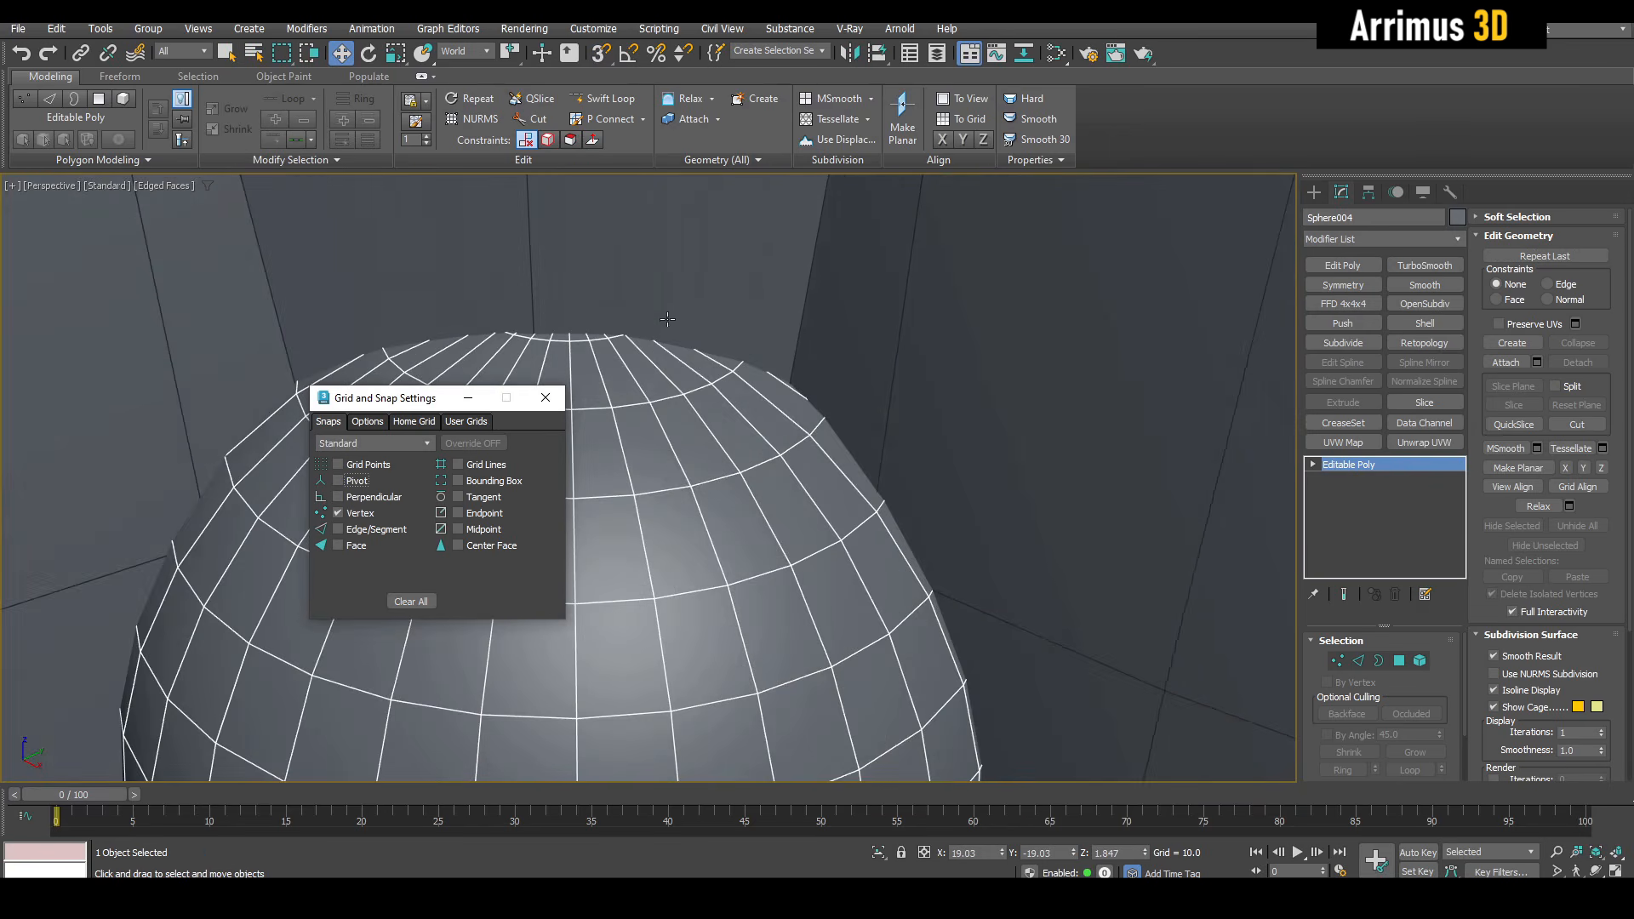
# Turn off see-through display and move the upright capsule outward in the XY plane, away from the model's base.
pyautogui.hotkey('alt', 'x')
pyautogui.scroll(1, 773, 430)
pyautogui.scroll(-5, 772, 431)
pyautogui.keyDown('alt'); pyautogui.moveTo(772, 431); pyautogui.dragTo(772, 533, button='middle'); pyautogui.keyUp('alt')
pyautogui.moveTo(762, 520); pyautogui.dragTo(778, 703)
pyautogui.keyDown('alt'); pyautogui.moveTo(779, 703); pyautogui.dragTo(758, 644, button='middle'); pyautogui.keyUp('alt')
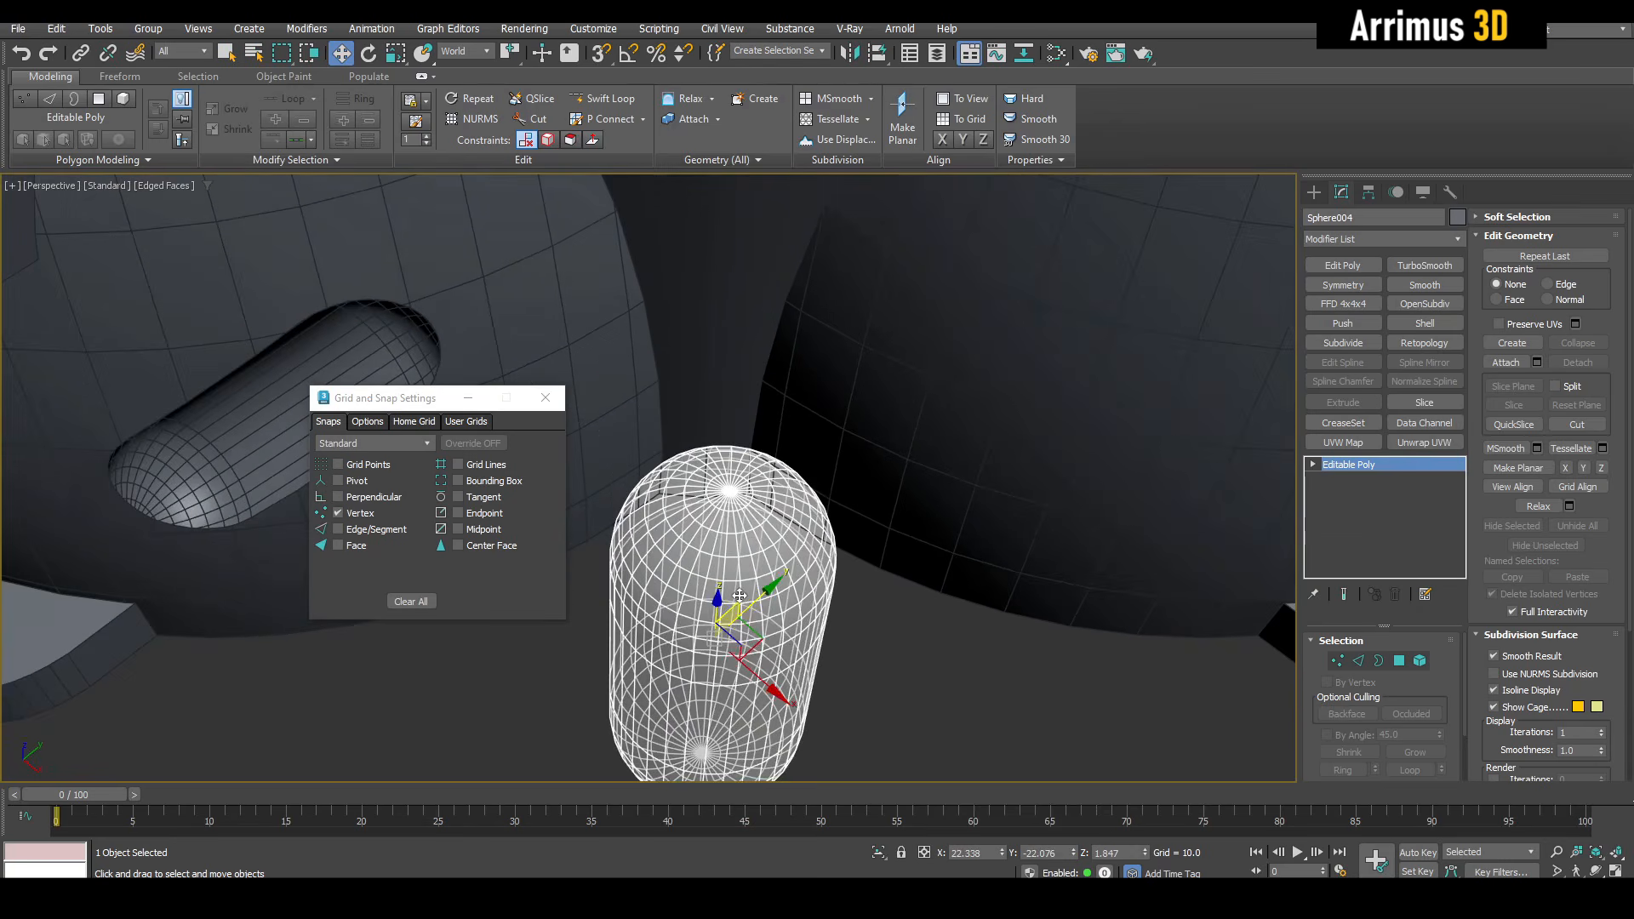
# Turn on vertex snapping and snap the upright capsule's top vertex onto the cylinder's base vertex between the two front ellipsoids.
pyautogui.press('s')
pyautogui.keyDown('alt'); pyautogui.moveTo(811, 523); pyautogui.dragTo(766, 545, button='middle'); pyautogui.keyUp('alt')
pyautogui.scroll(4, 808, 485)
pyautogui.scroll(-2, 758, 546)
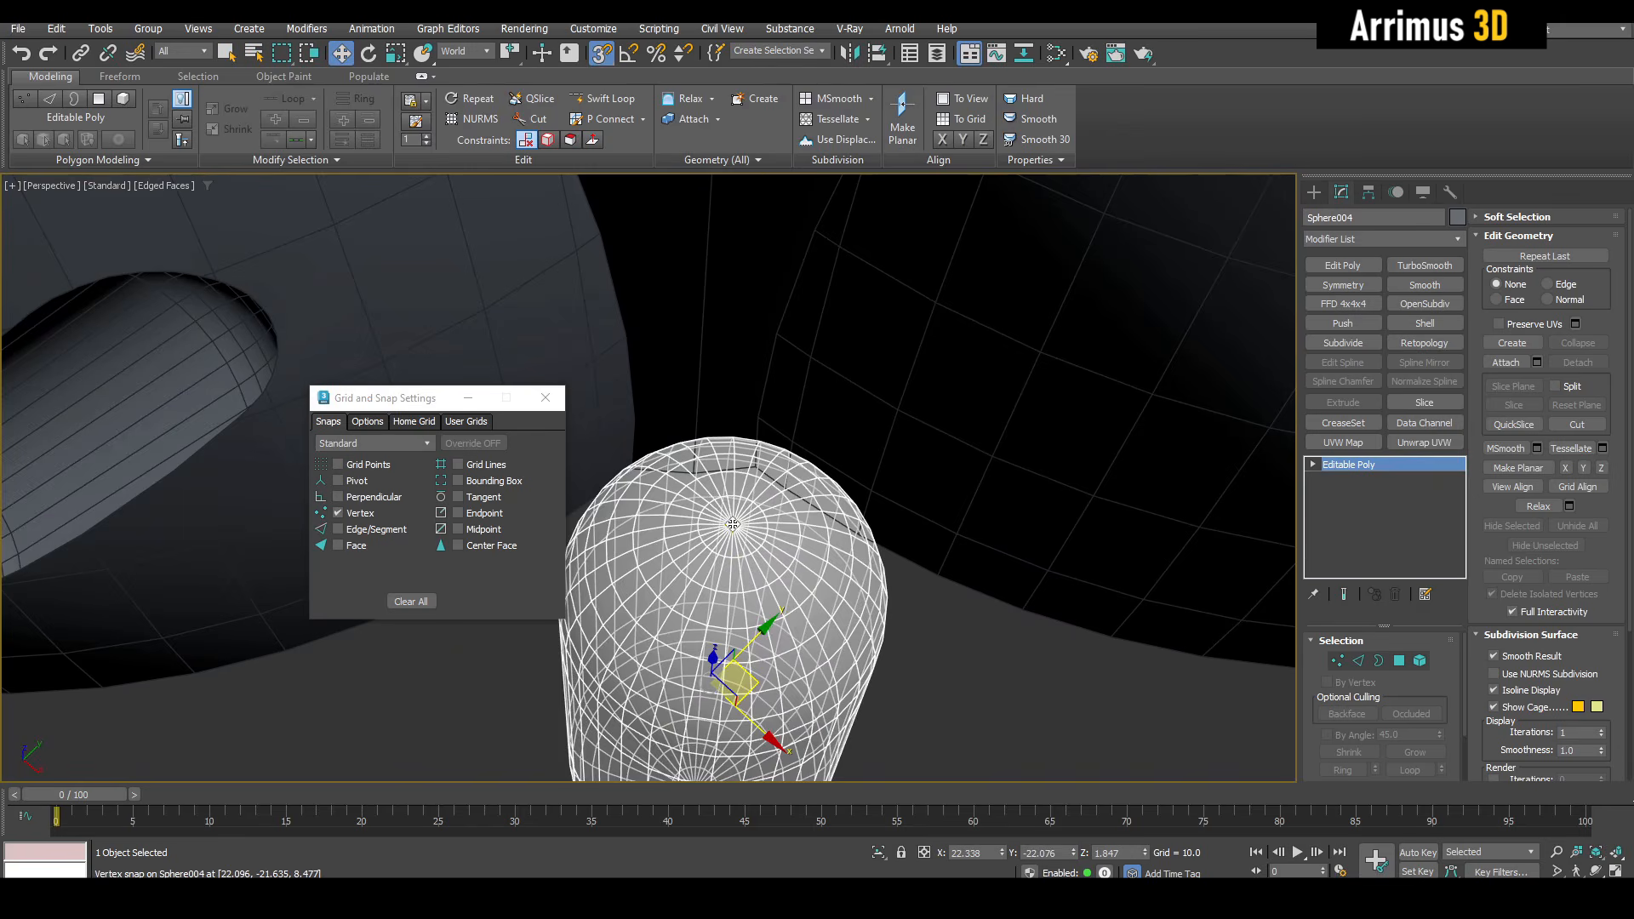
pyautogui.scroll(-2, 732, 524)
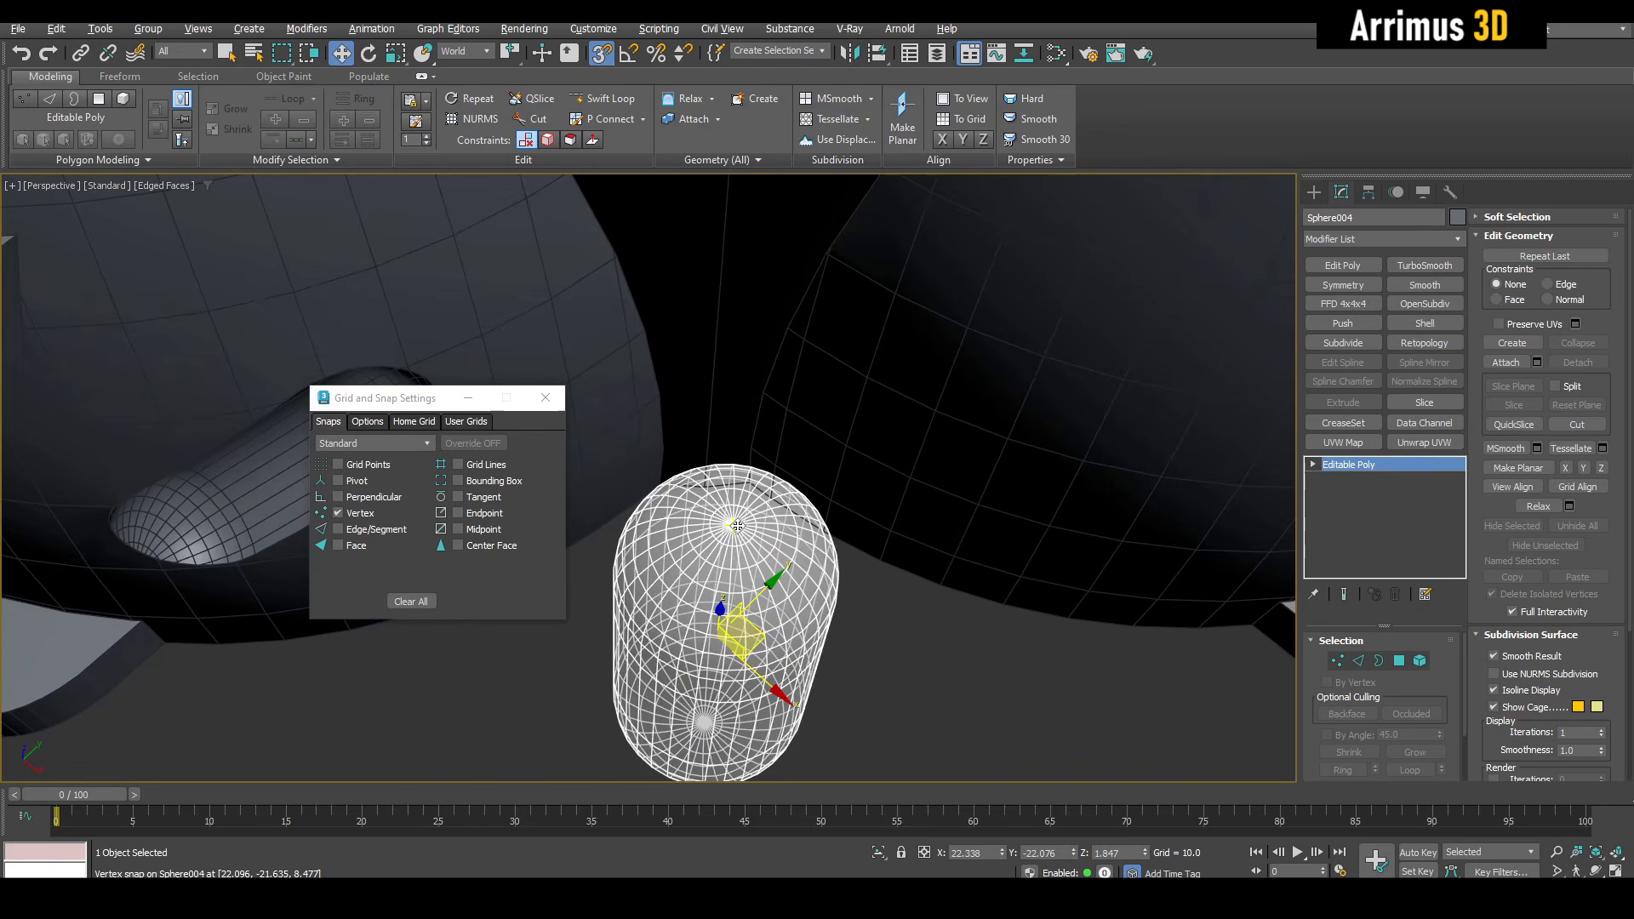
pyautogui.keyDown('alt'); pyautogui.moveTo(737, 526); pyautogui.dragTo(738, 554, button='middle'); pyautogui.keyUp('alt')
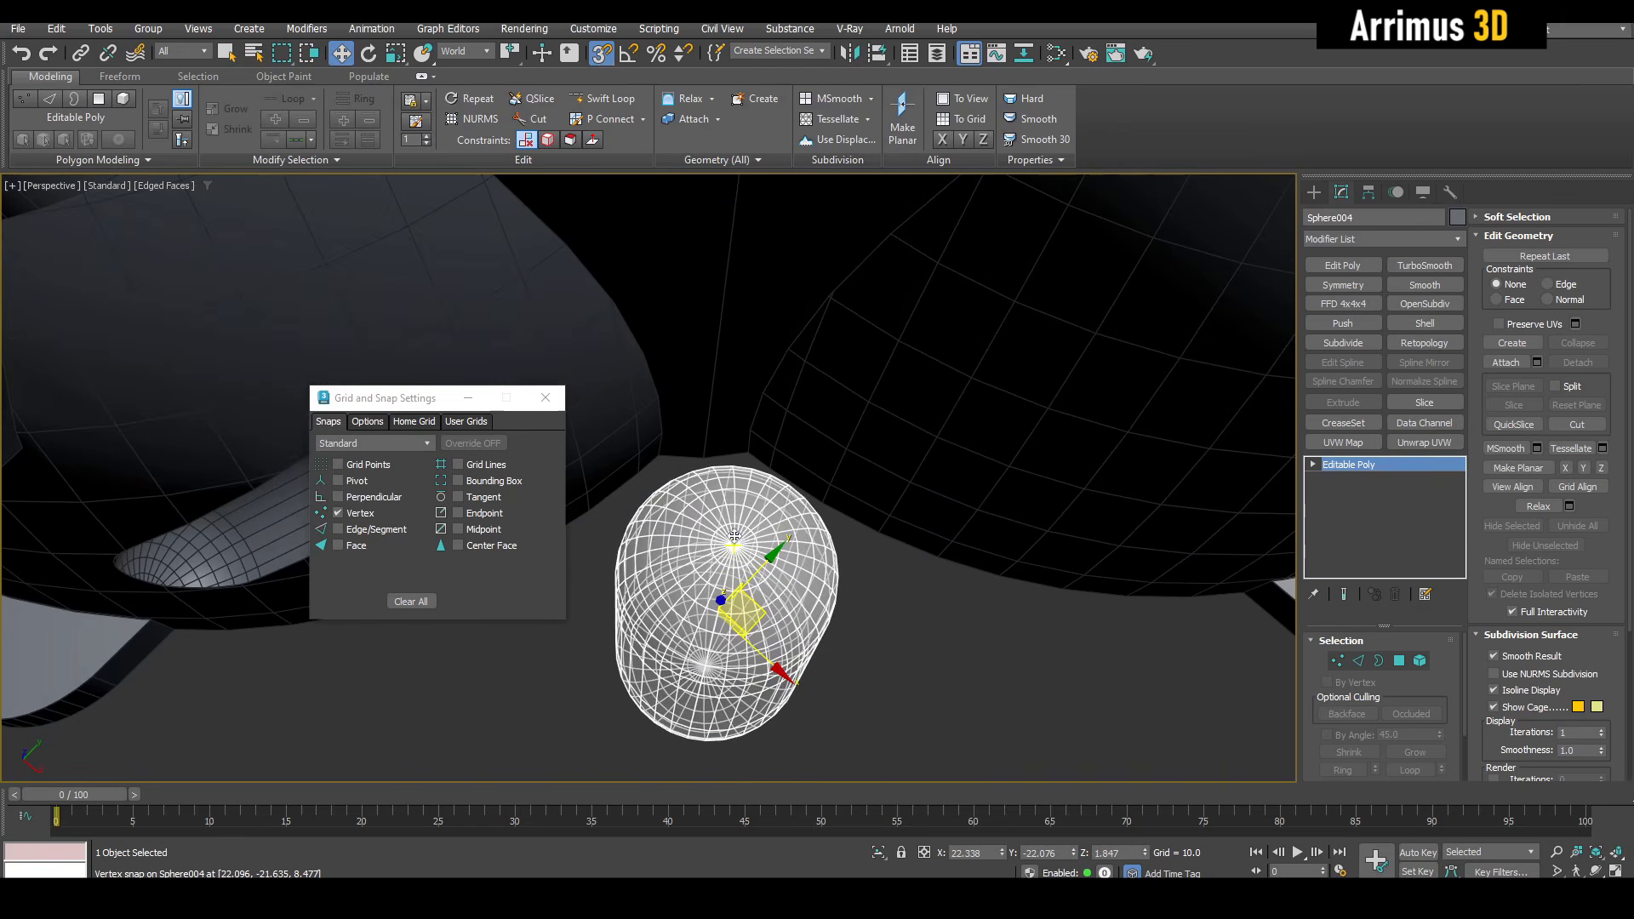
pyautogui.moveTo(737, 538); pyautogui.dragTo(702, 449)
pyautogui.keyDown('alt'); pyautogui.moveTo(708, 453); pyautogui.dragTo(715, 538, button='middle'); pyautogui.keyUp('alt')
pyautogui.scroll(-5, 721, 394)
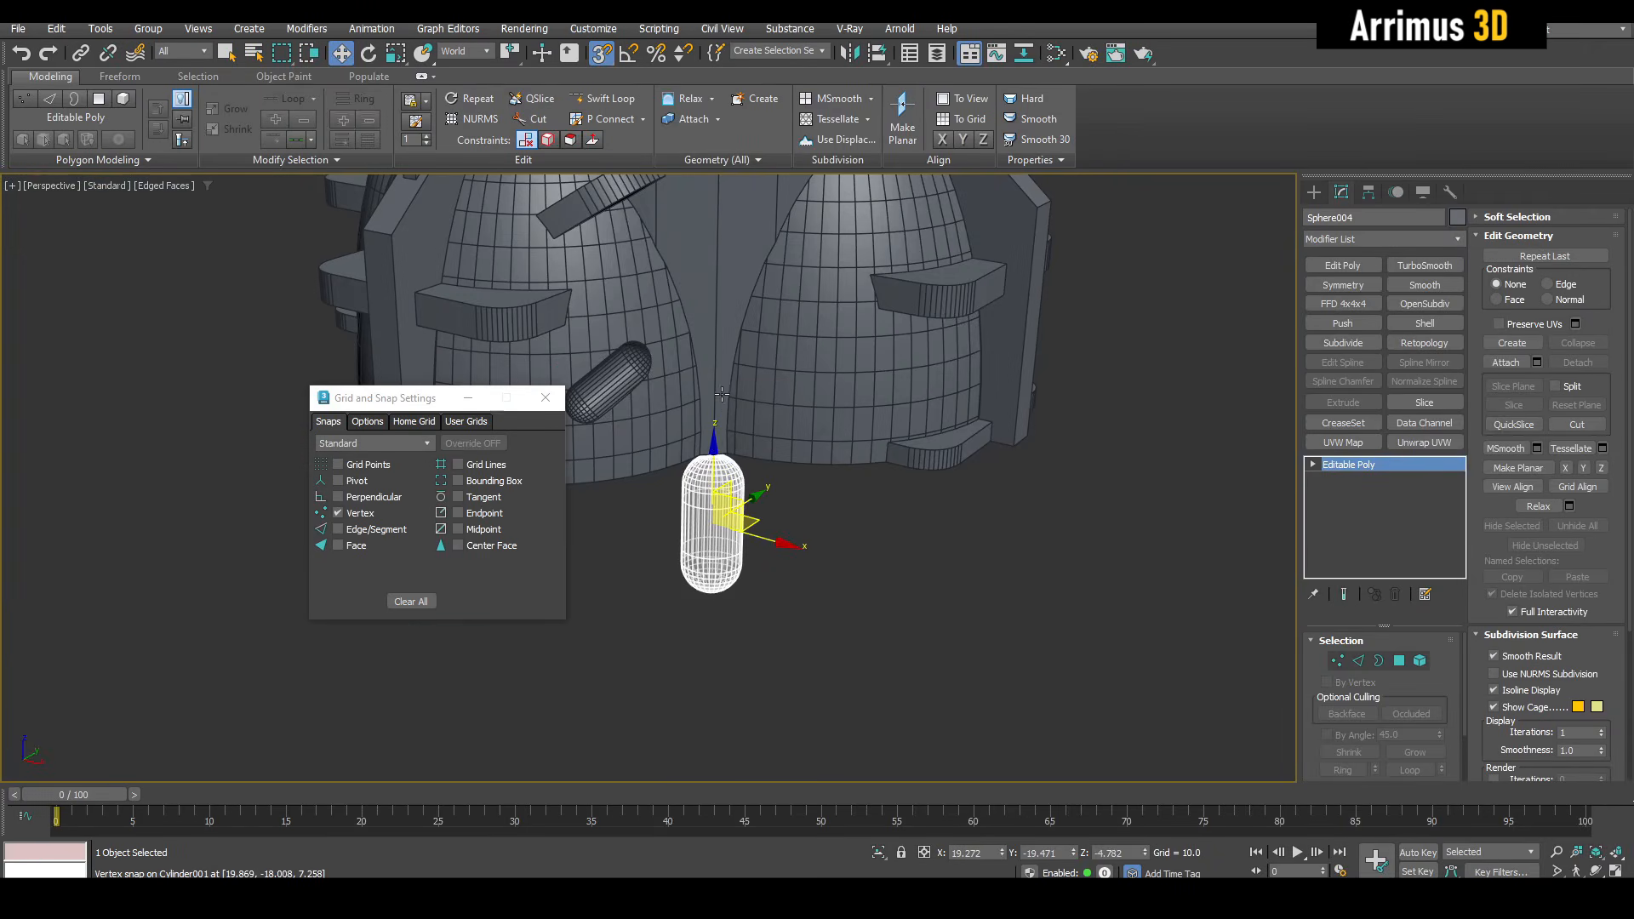
# Turn off snapping, raise the upright capsule along Z into the base and scale it up uniformly.
pyautogui.press('s')
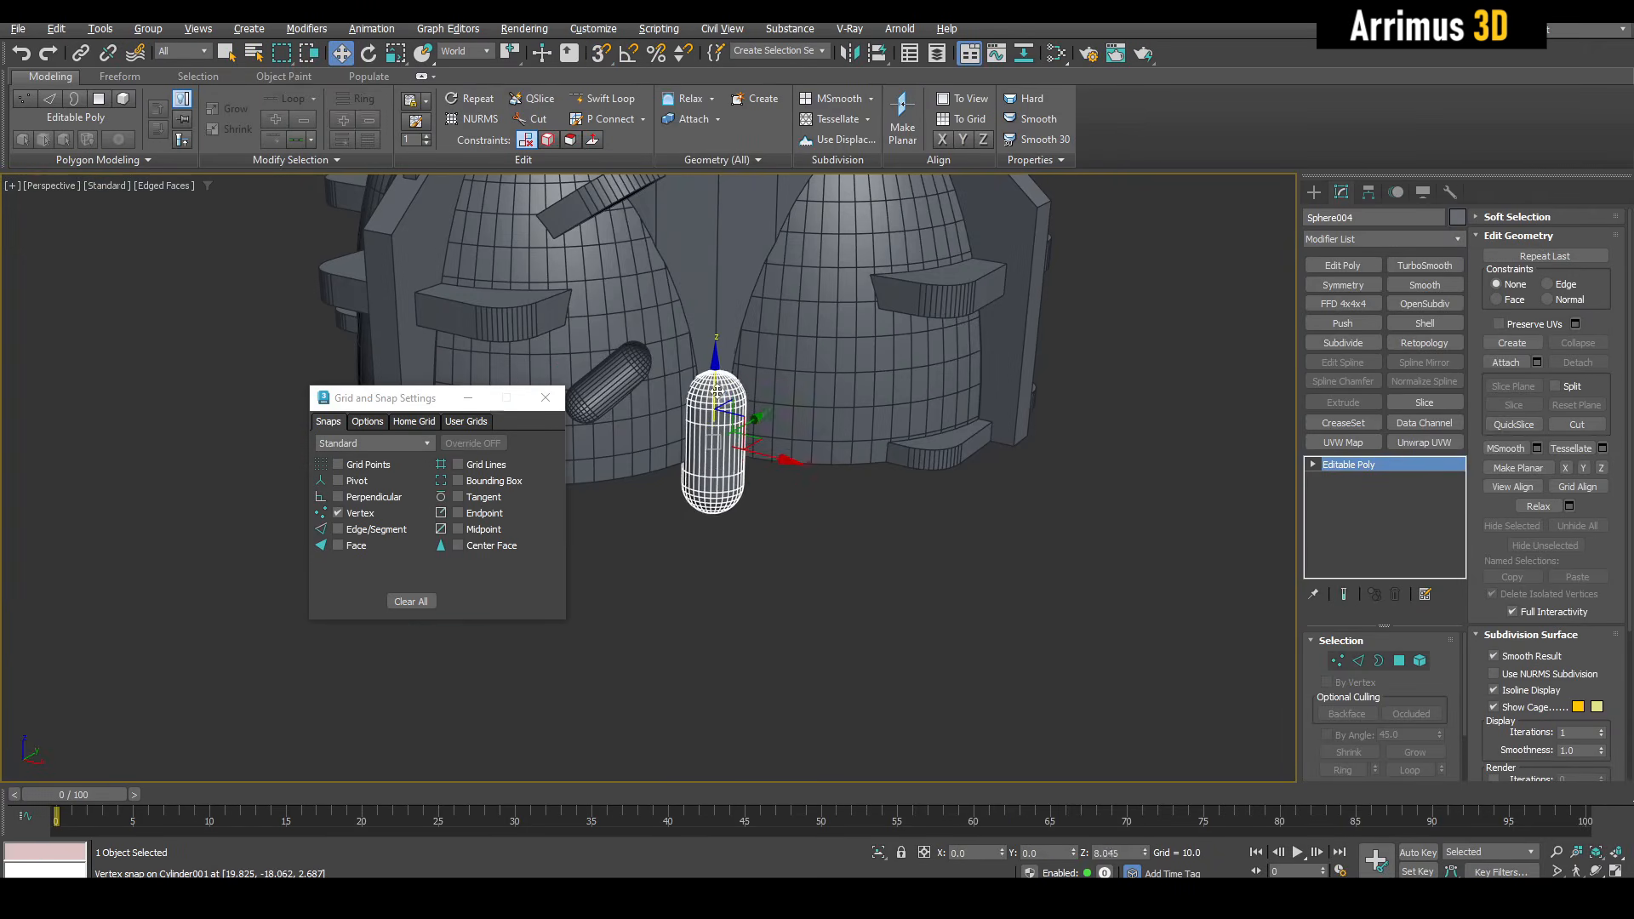
pyautogui.keyDown('alt'); pyautogui.moveTo(710, 469); pyautogui.dragTo(708, 466, button='middle'); pyautogui.keyUp('alt')
pyautogui.press('r')
pyautogui.moveTo(708, 467)
pyautogui.mouseDown()
pyautogui.moveTo(706, 407)
pyautogui.moveTo(711, 446)
pyautogui.mouseUp()
pyautogui.press('w')
pyautogui.press('q')
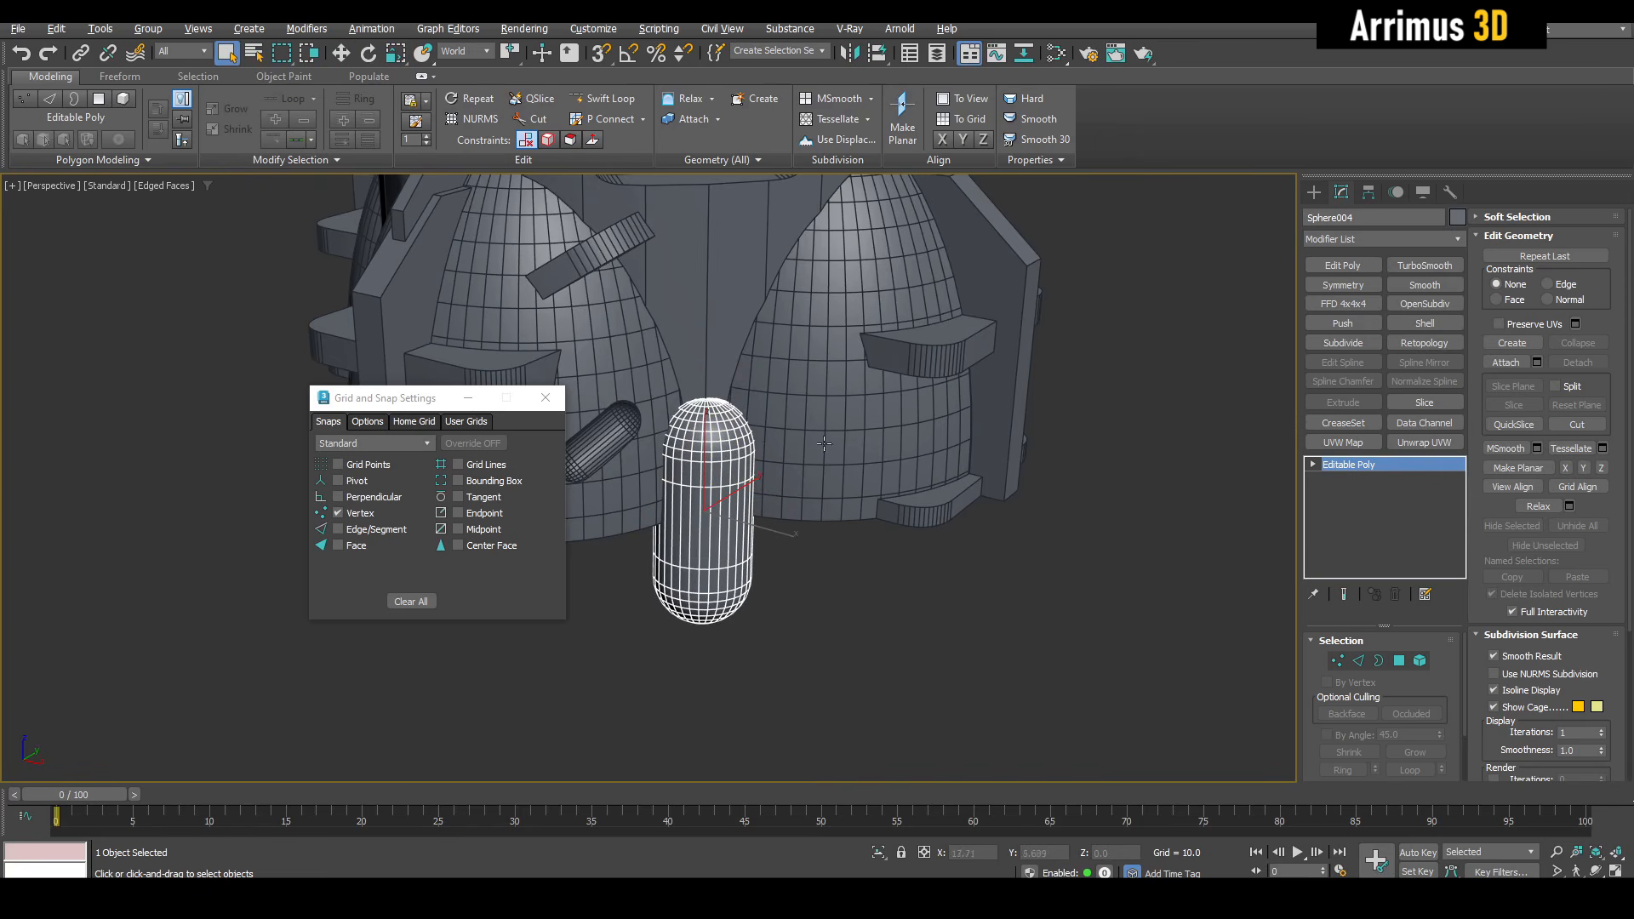
# Subtract the upright capsule from the main body with ProBoolean to cut a notch between the front ellipsoids.
pyautogui.click(550, 411)
pyautogui.click(626, 381)
pyautogui.moveTo(627, 381); pyautogui.dragTo(777, 453, button='middle')
pyautogui.click(1392, 664)
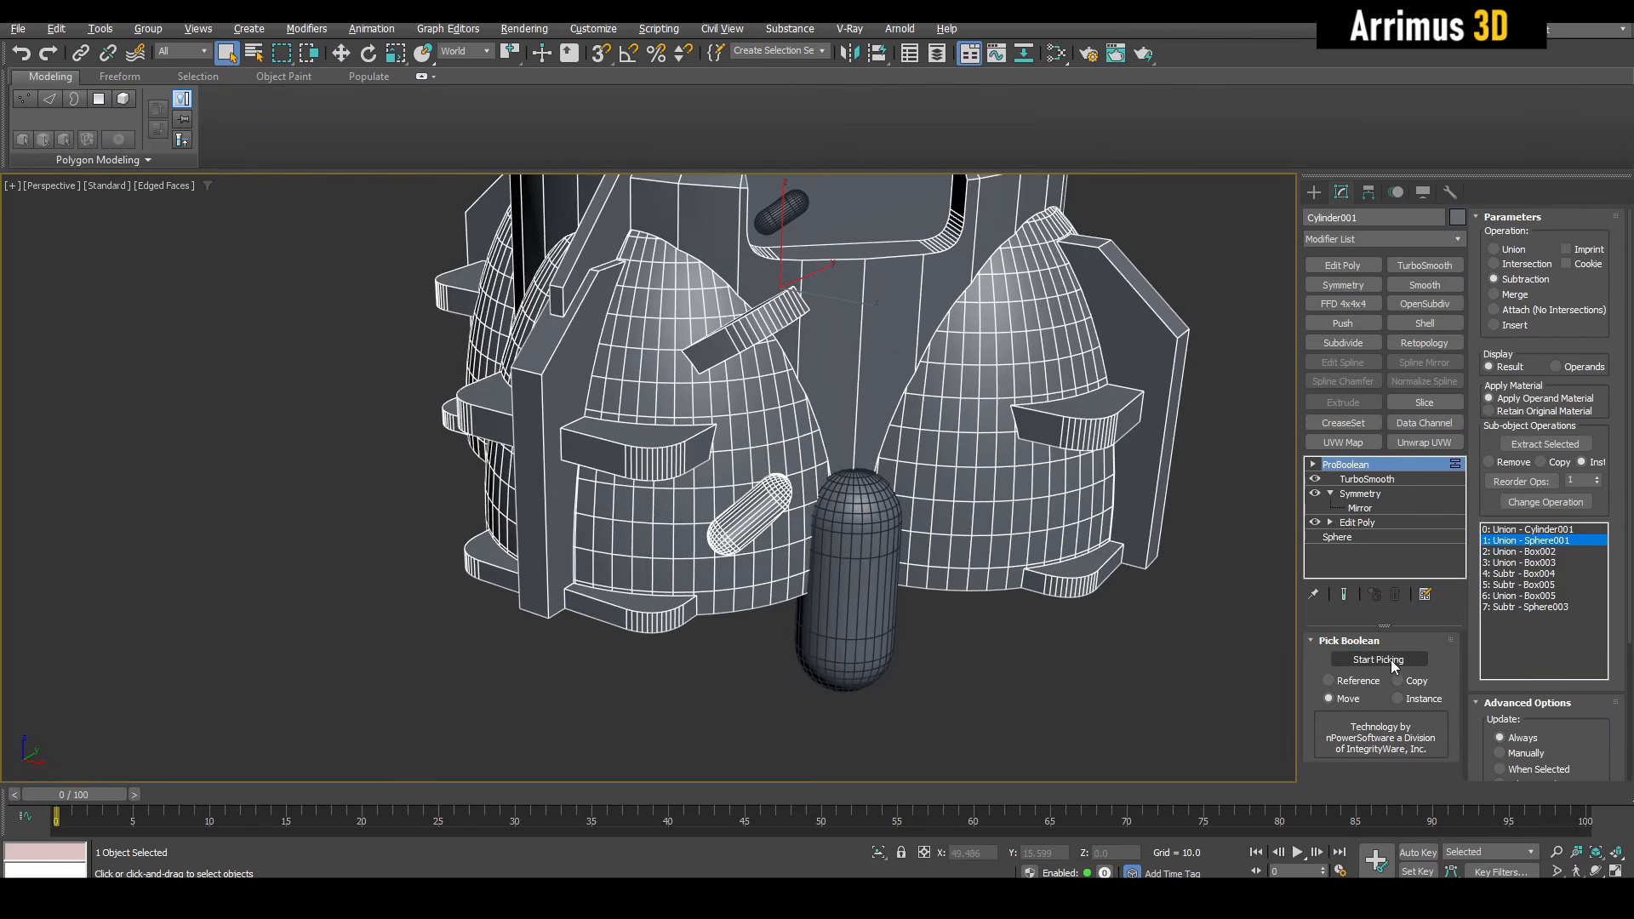
pyautogui.click(1385, 662)
pyautogui.click(868, 503)
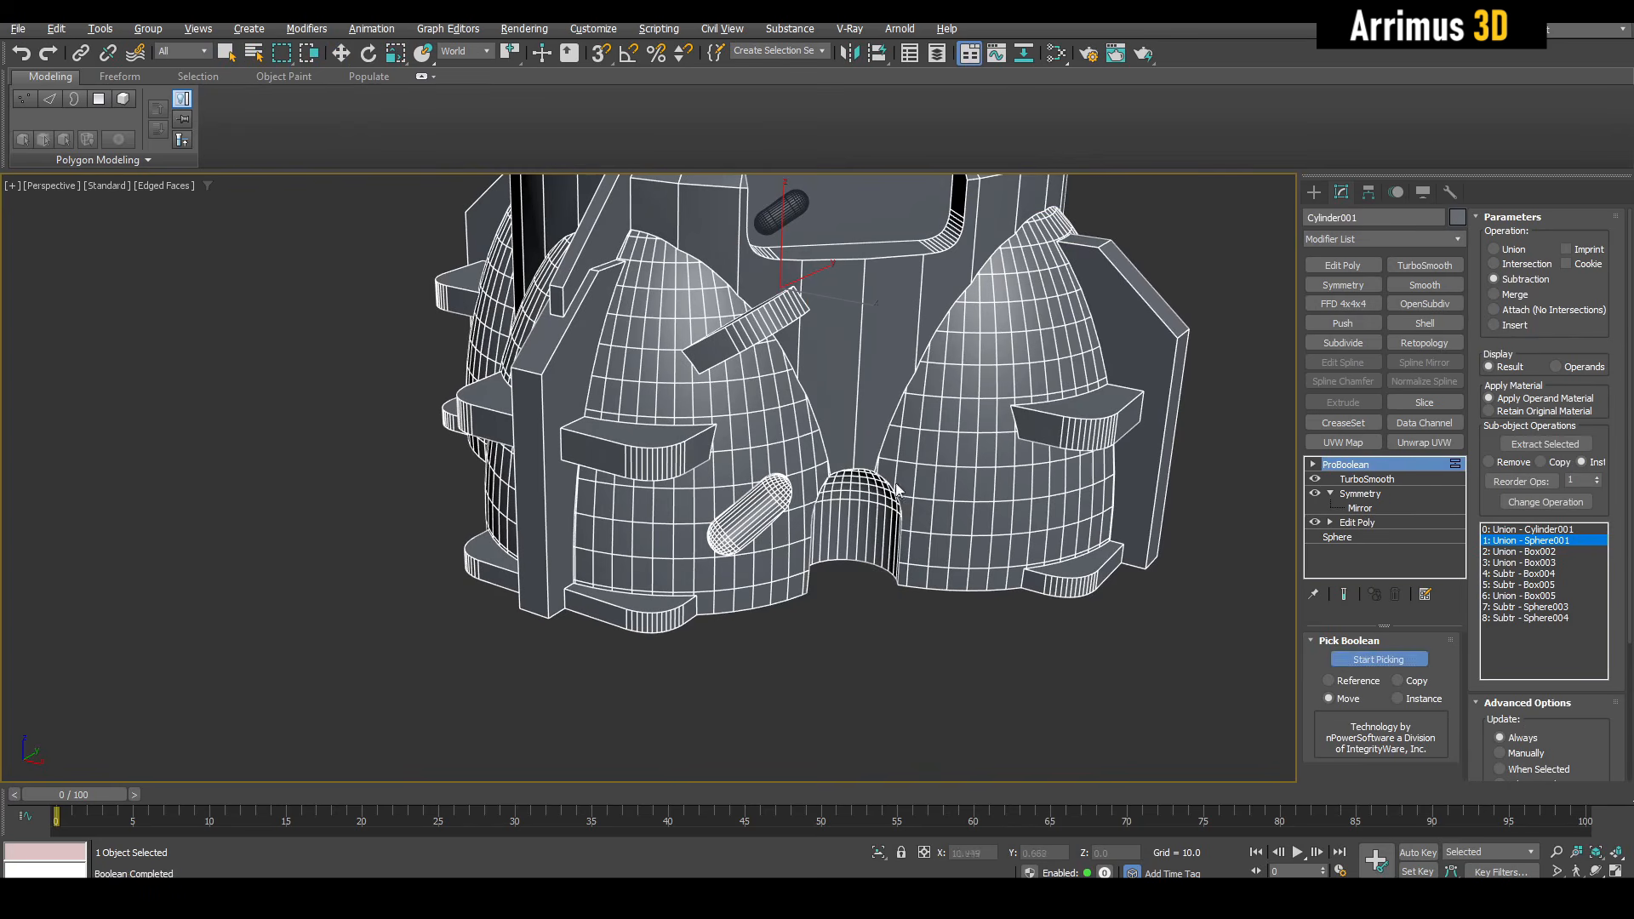
# Subtract the small slanted capsule from the front recess of the main body with ProBoolean.
pyautogui.scroll(-3, 754, 495)
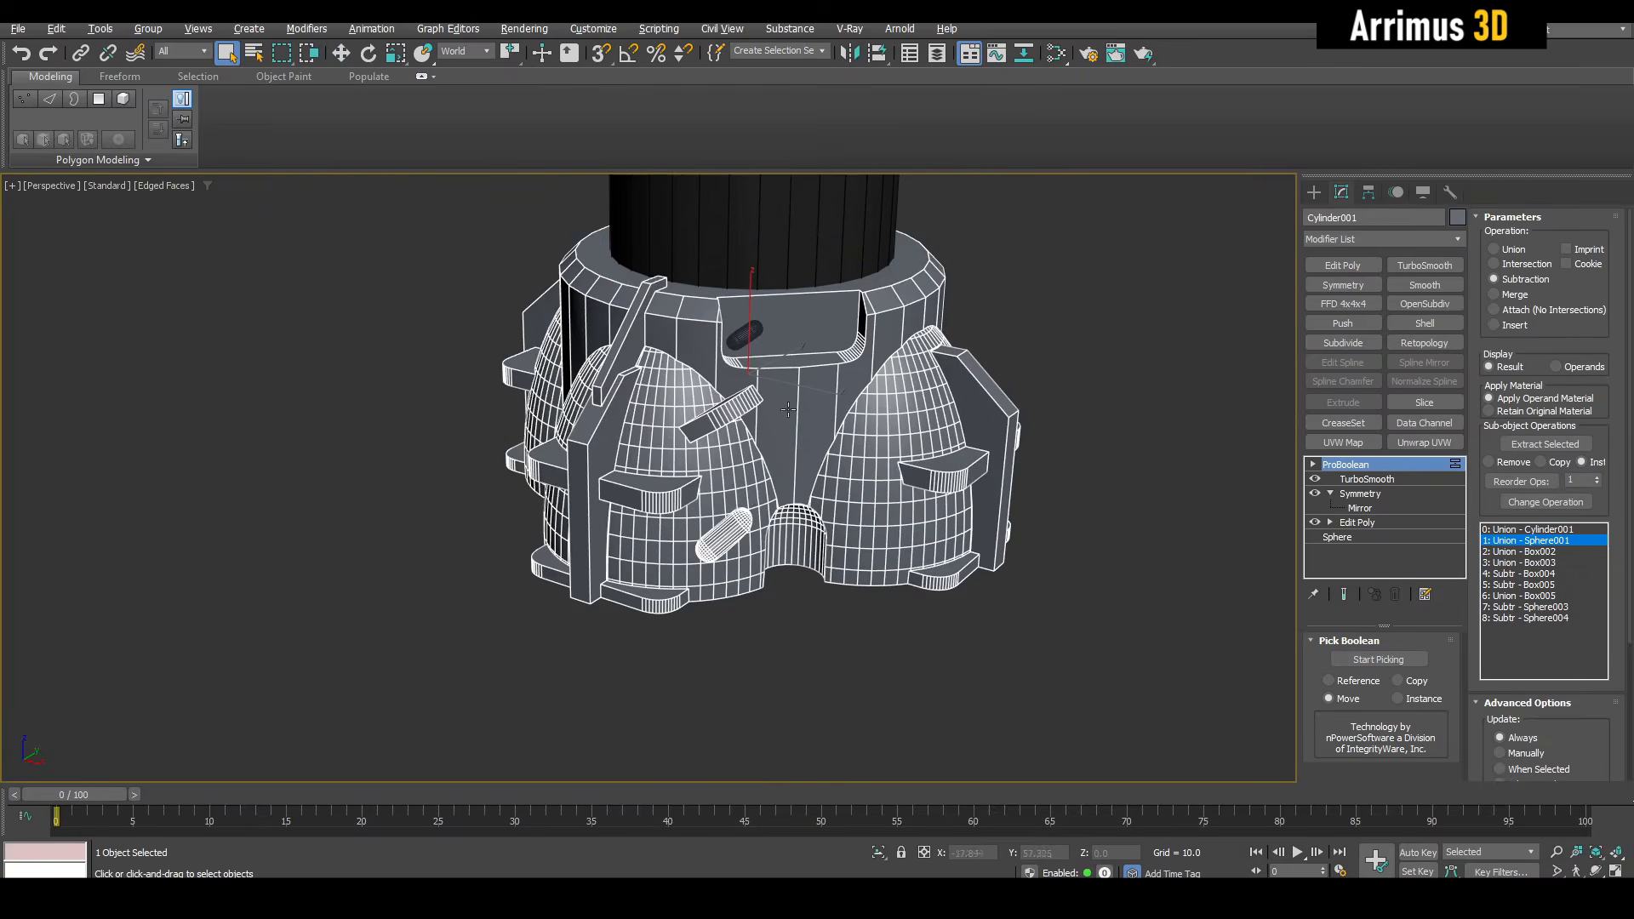
pyautogui.scroll(3, 690, 401)
pyautogui.click(1346, 663)
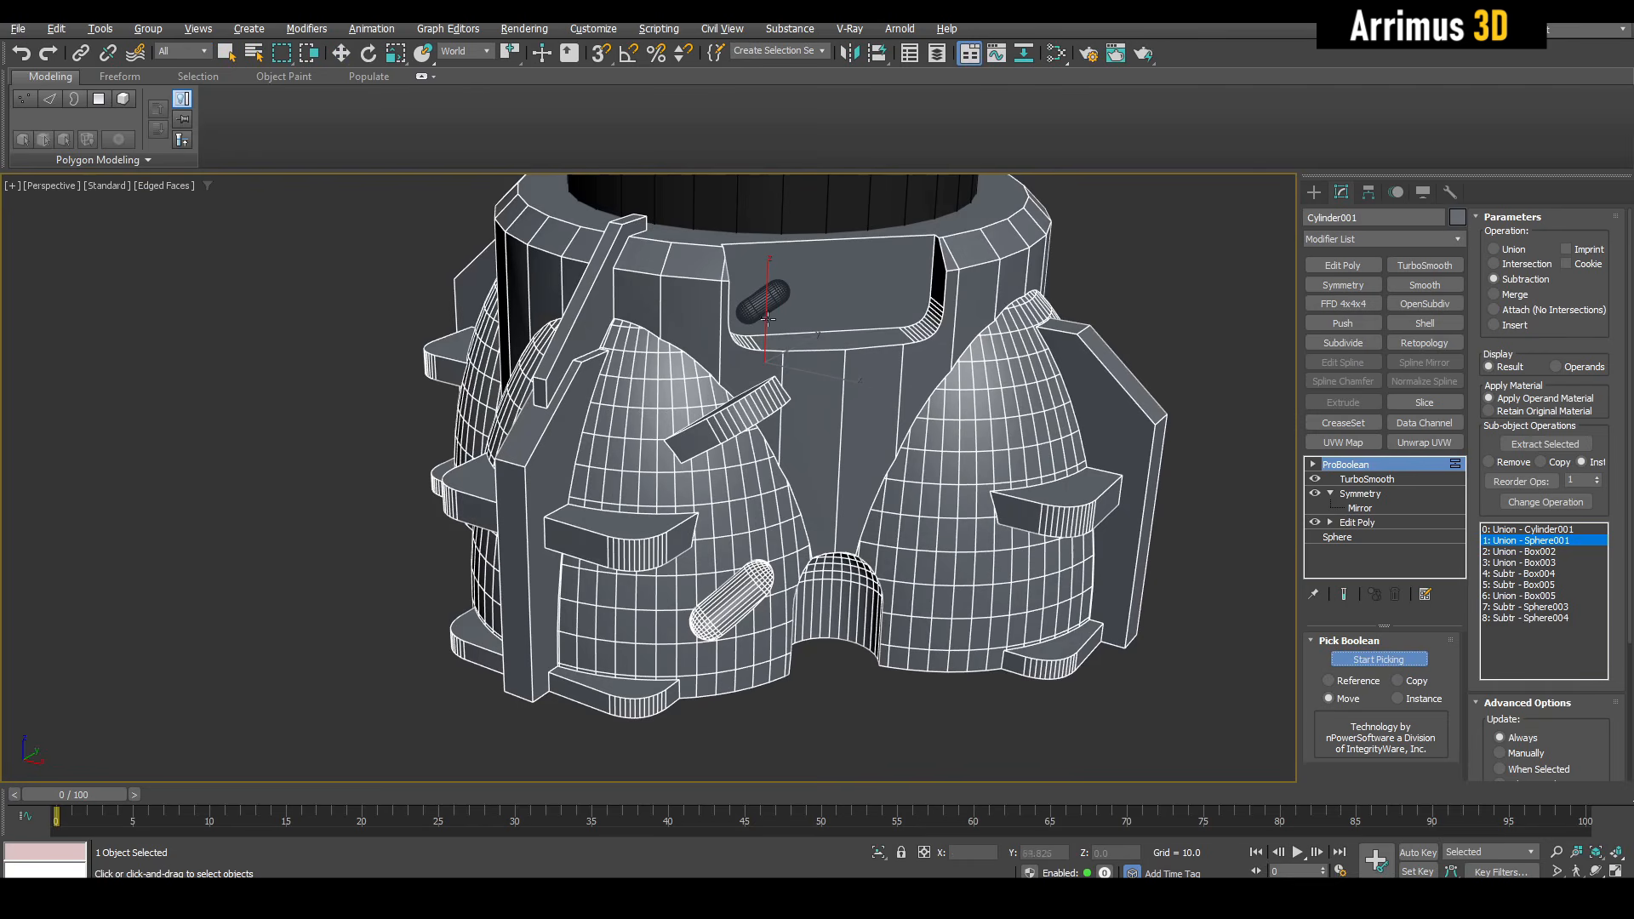
pyautogui.click(761, 297)
pyautogui.scroll(-3, 812, 455)
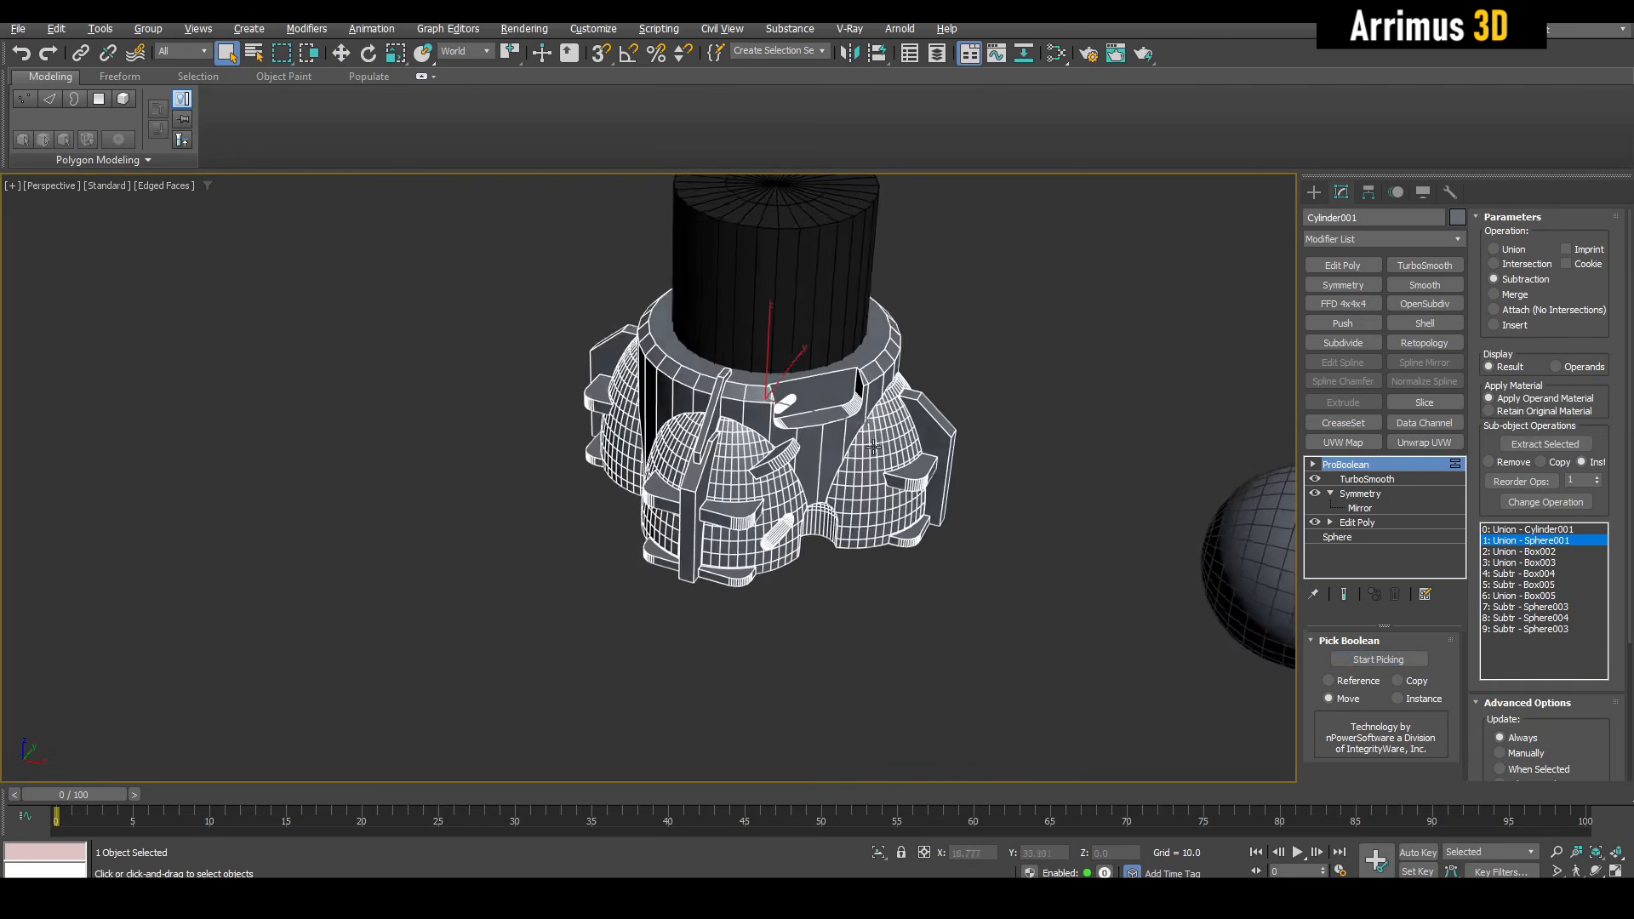
# Examine the capsule cutouts on the main body with edged faces off and in isolation, then leave isolation.
pyautogui.scroll(3, 812, 455)
pyautogui.scroll(2, 812, 455)
pyautogui.press('F4')
pyautogui.scroll(-4, 812, 456)
pyautogui.press('F4')
pyautogui.moveTo(812, 455); pyautogui.dragTo(851, 502, button='middle')
pyautogui.hotkey('alt', 'q')
pyautogui.scroll(-2, 846, 439)
pyautogui.keyDown('alt'); pyautogui.moveTo(847, 438); pyautogui.dragTo(854, 481, button='middle'); pyautogui.keyUp('alt')
pyautogui.scroll(3, 812, 401)
pyautogui.hotkey('alt', 'q')
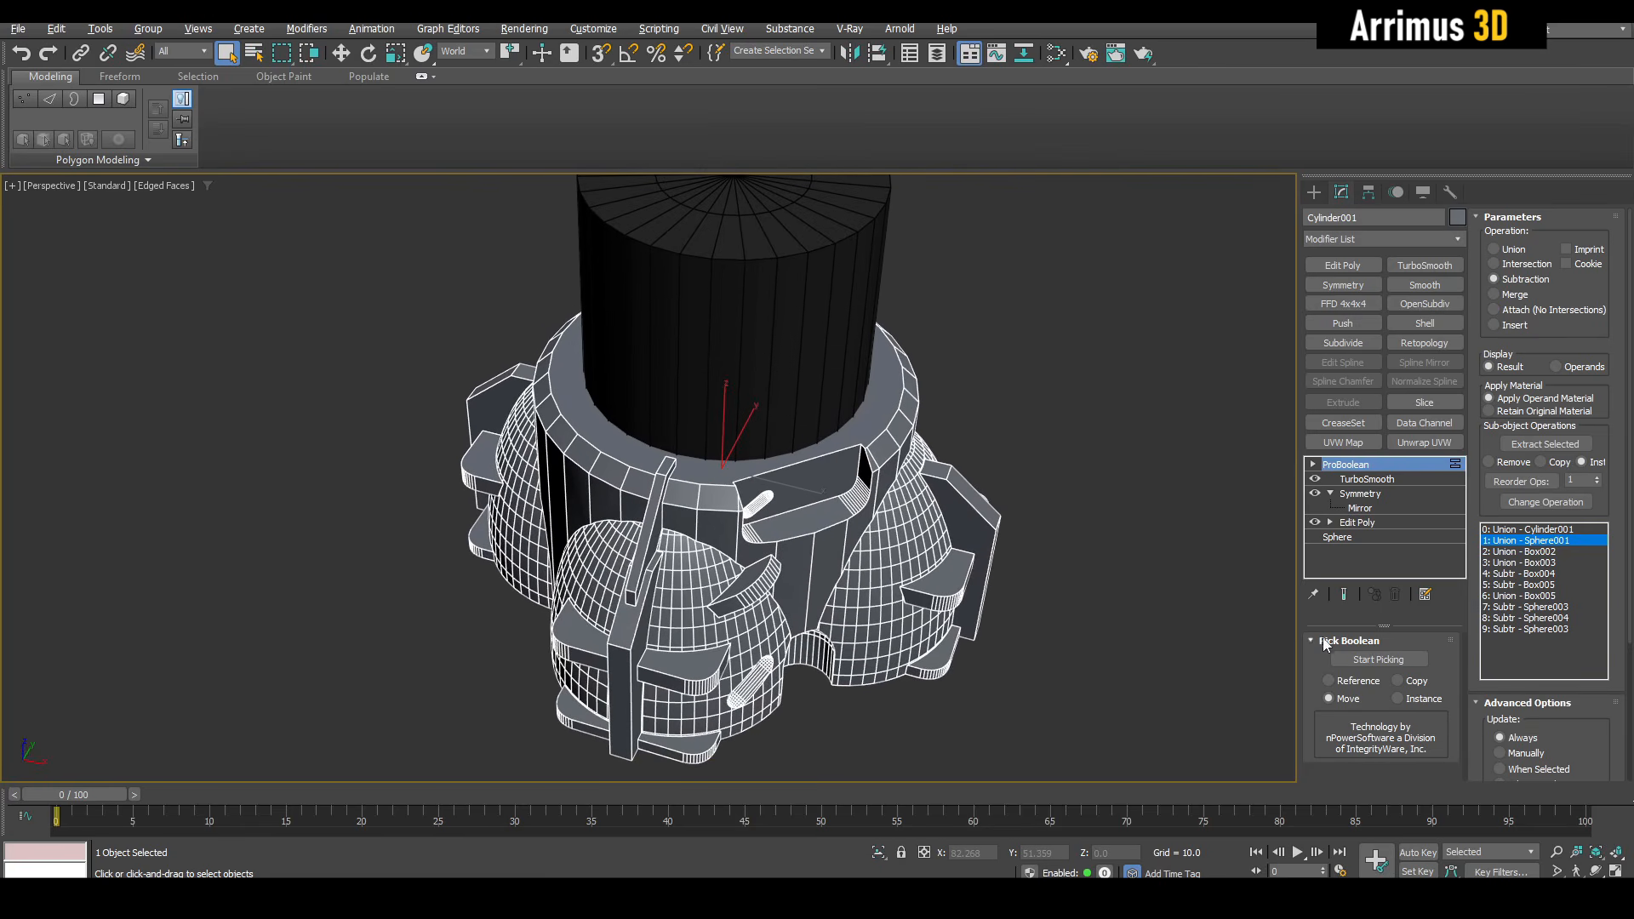
# Subtract a copy of the tall central cylinder from the main body with ProBoolean and isolate the result.
pyautogui.click(1379, 659)
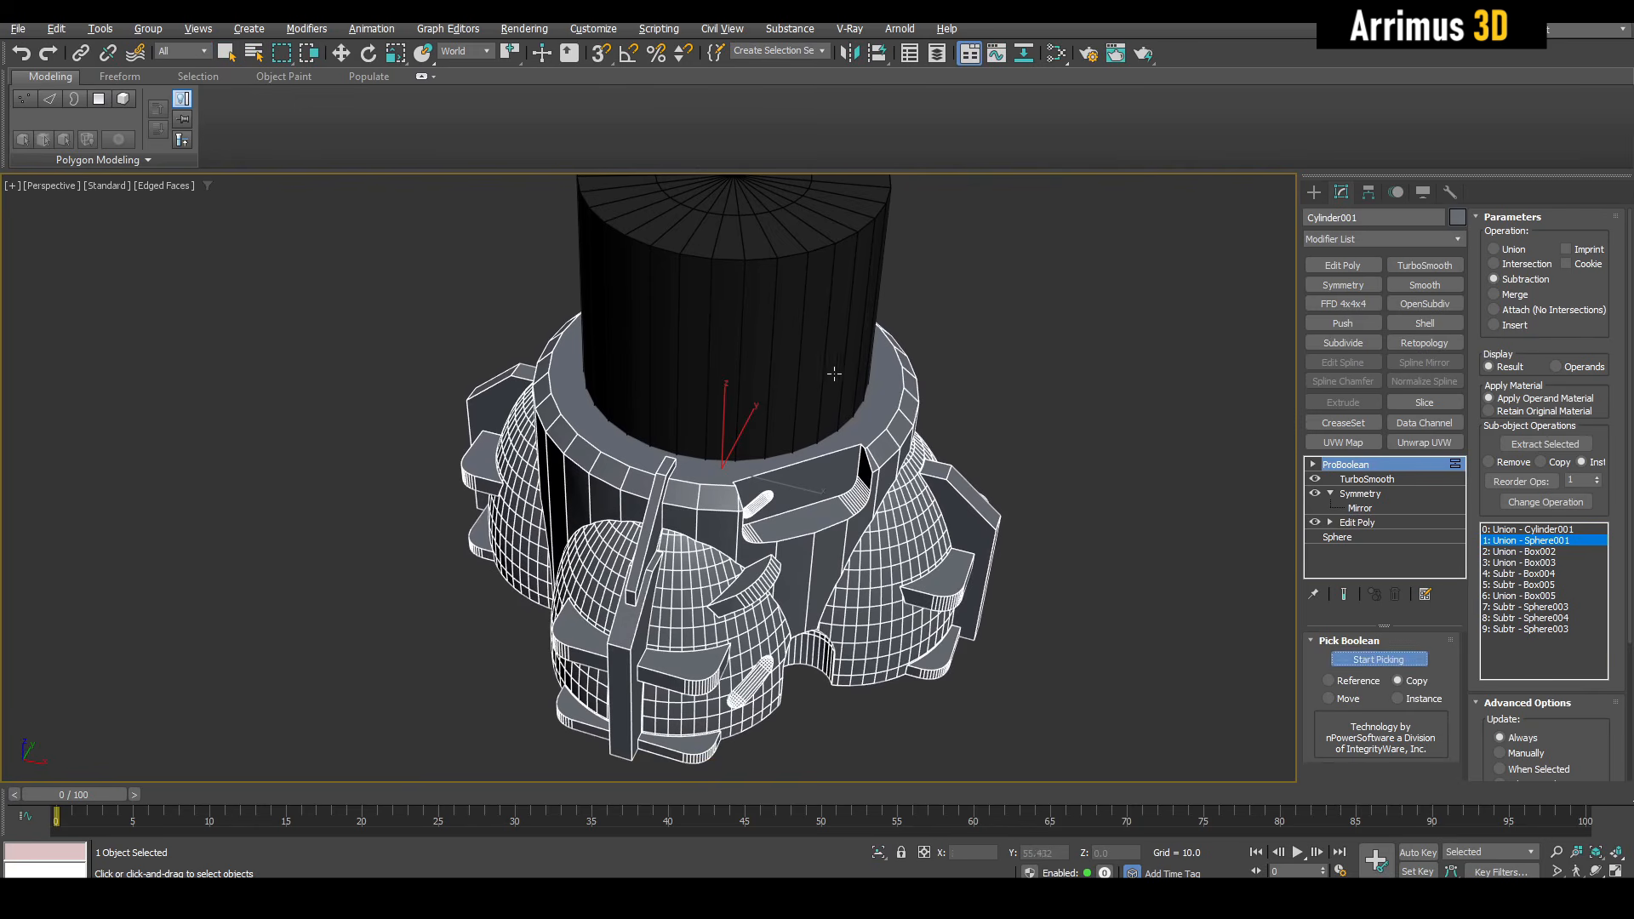
pyautogui.click(768, 345)
pyautogui.keyDown('alt'); pyautogui.moveTo(941, 380); pyautogui.dragTo(815, 444, button='middle'); pyautogui.keyUp('alt')
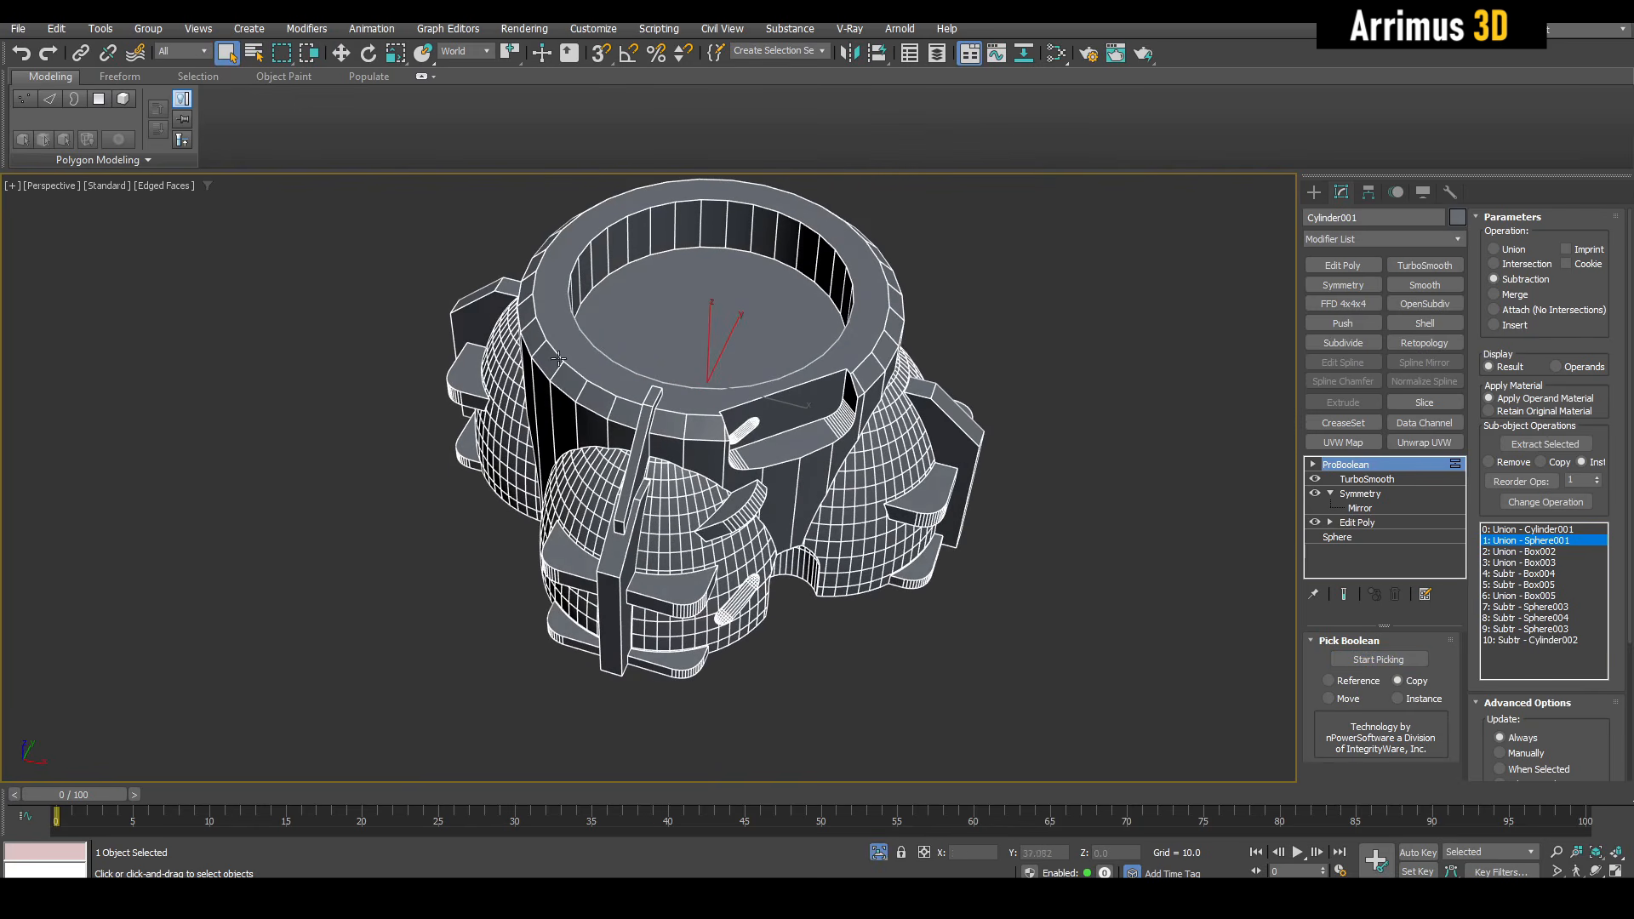
# Add a Slice modifier to the body, set to Radial along Z with Angle 2 at 45.
pyautogui.click(1418, 404)
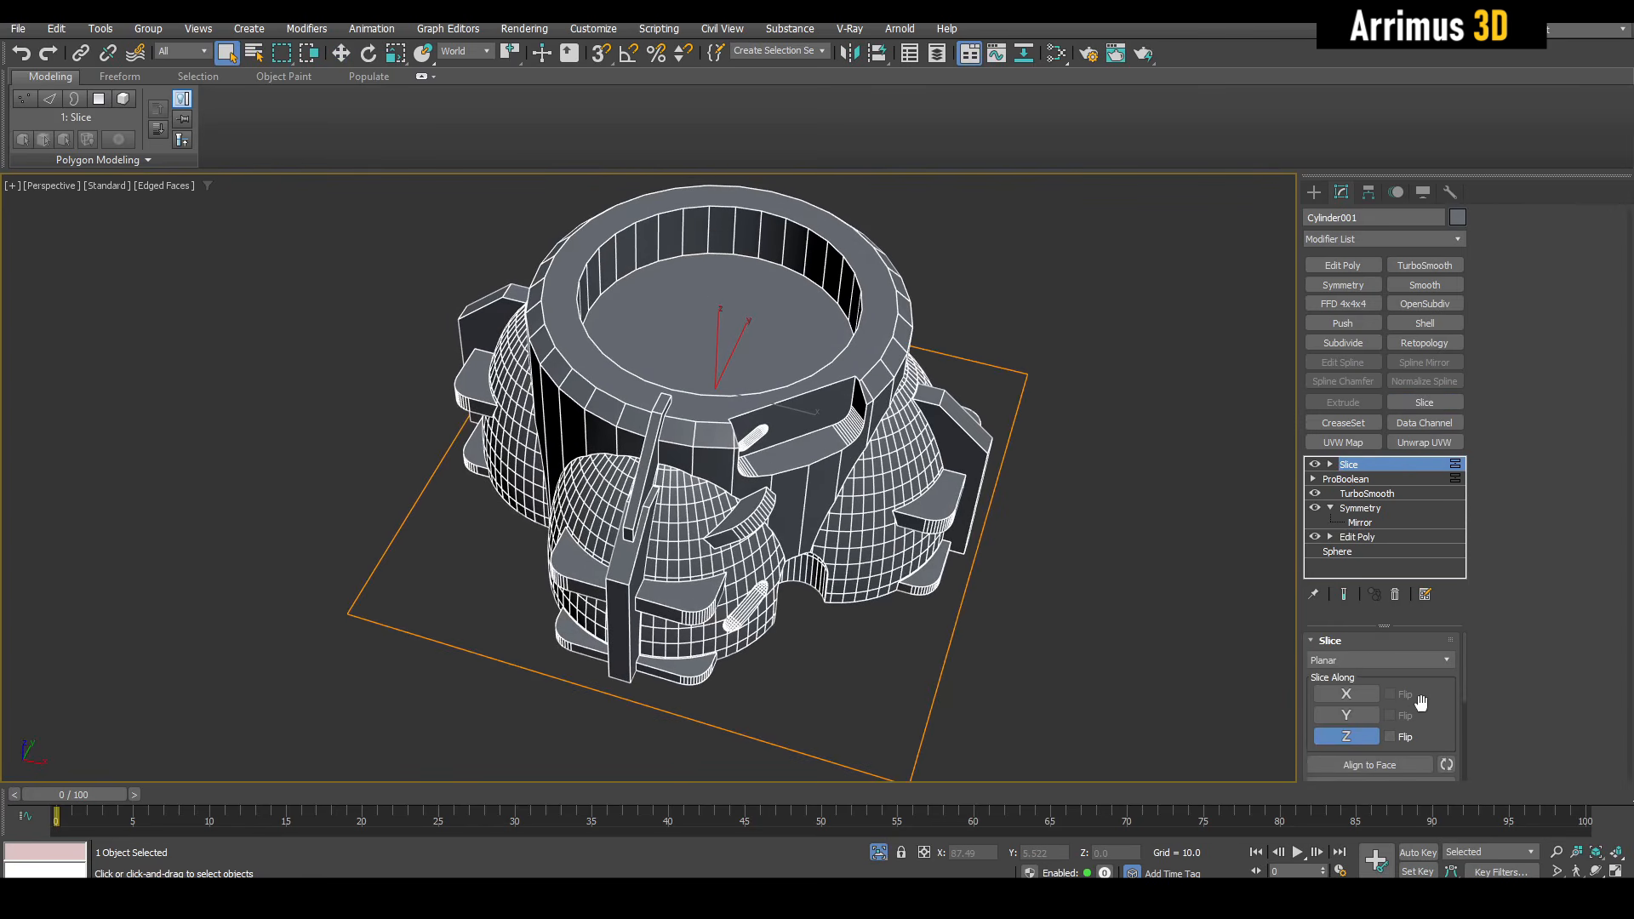
pyautogui.click(1382, 664)
pyautogui.click(1348, 686)
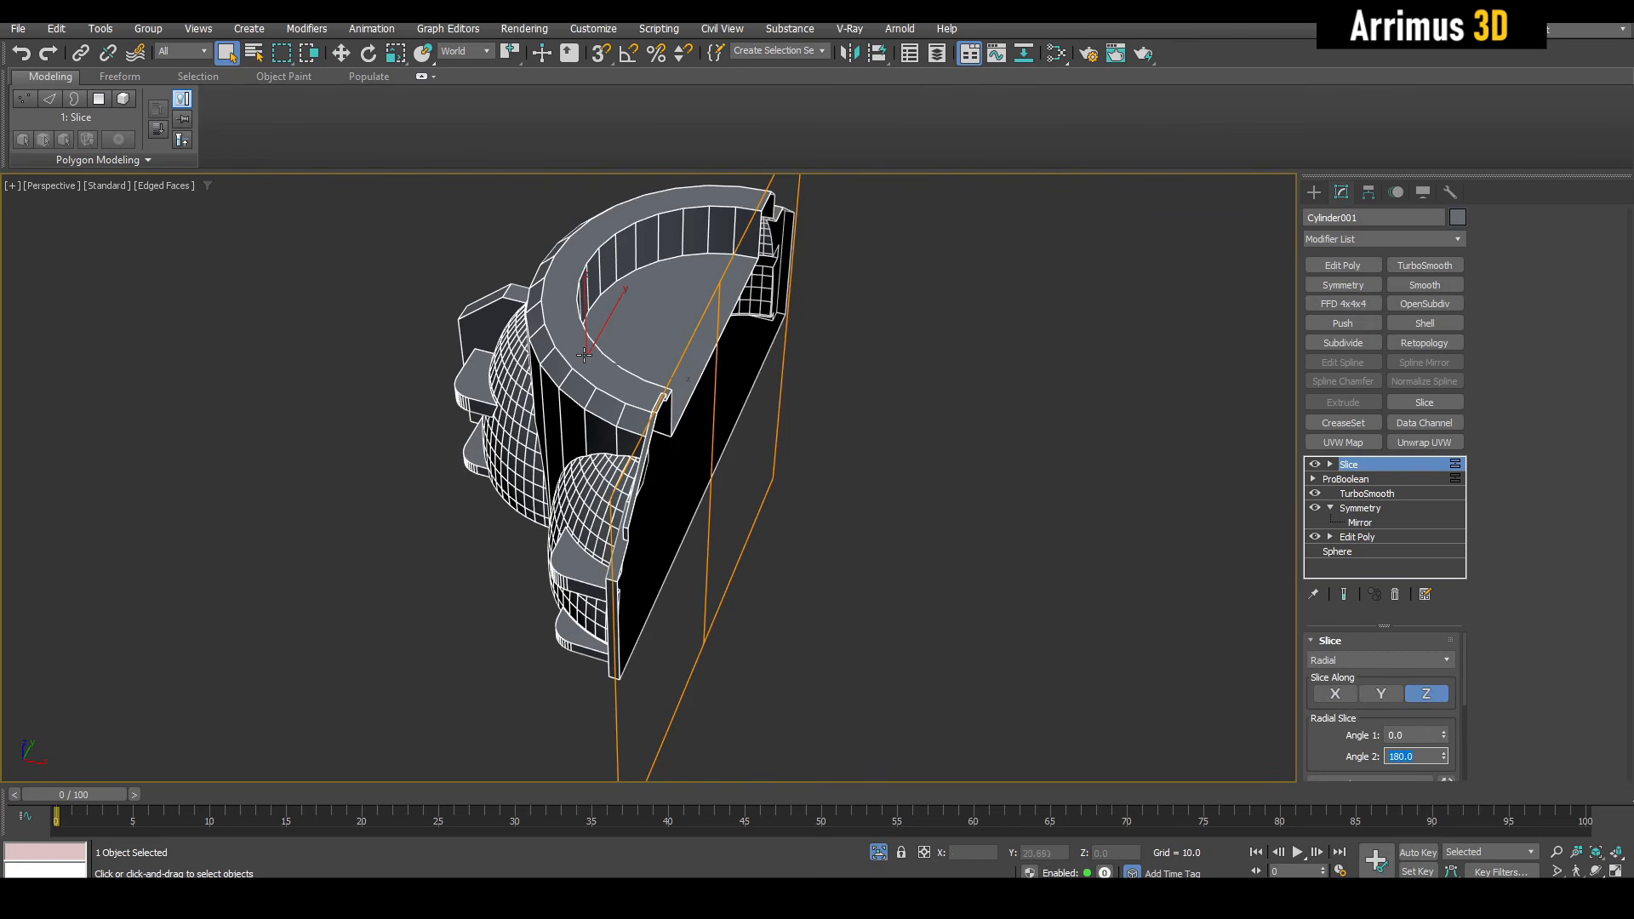
pyautogui.write('90')
pyautogui.press('Return')
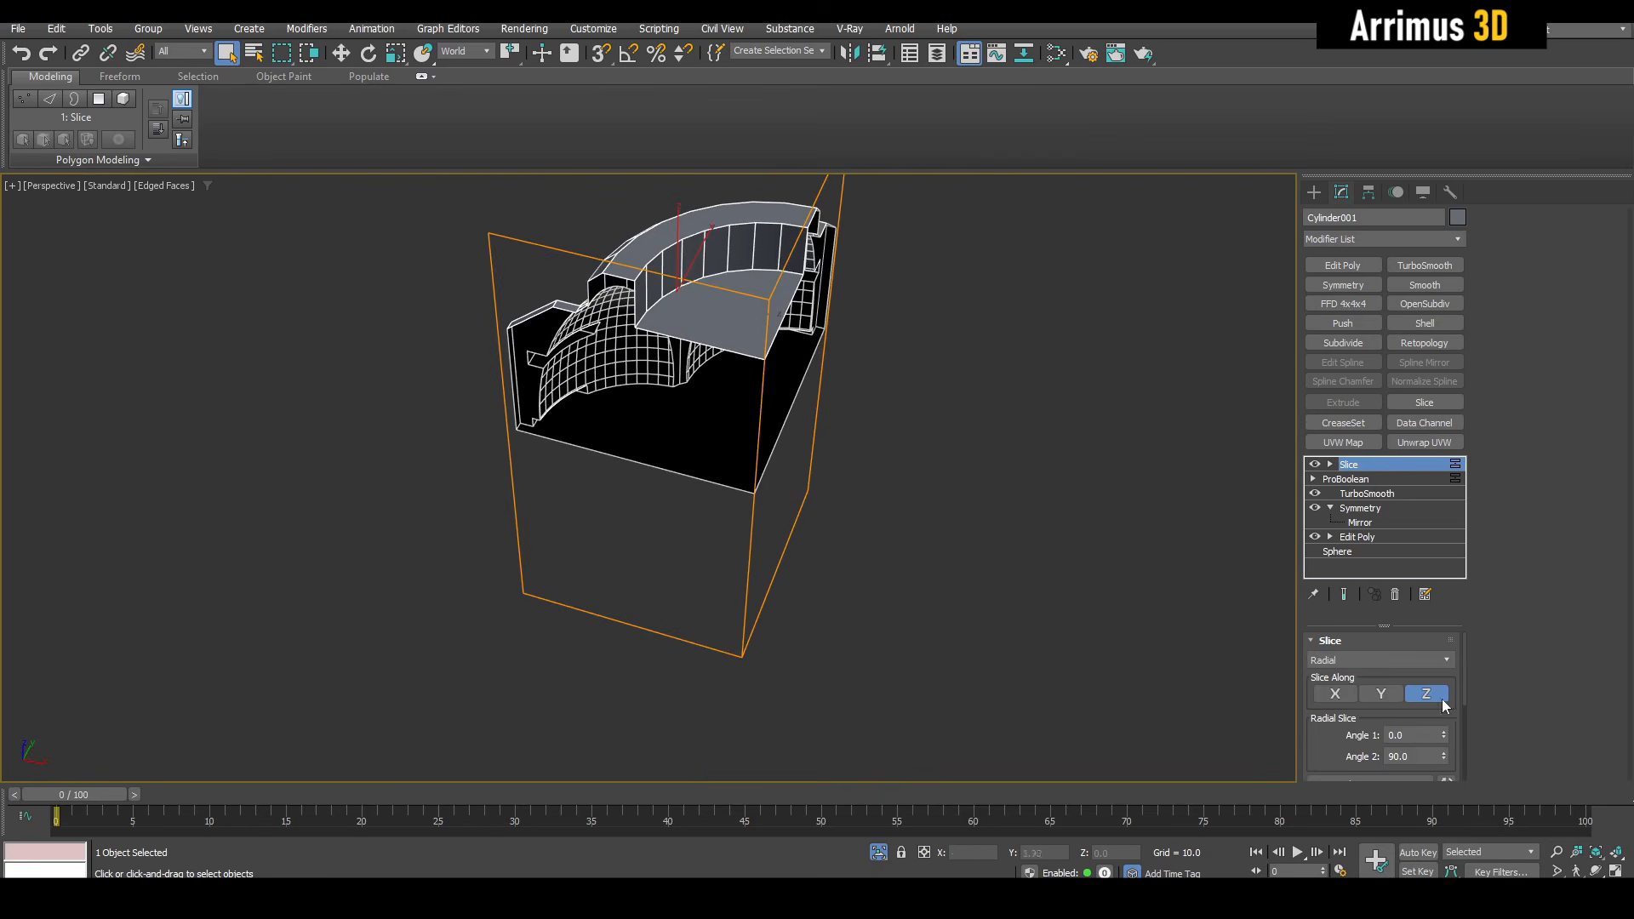
pyautogui.write('45')
pyautogui.press('Return')
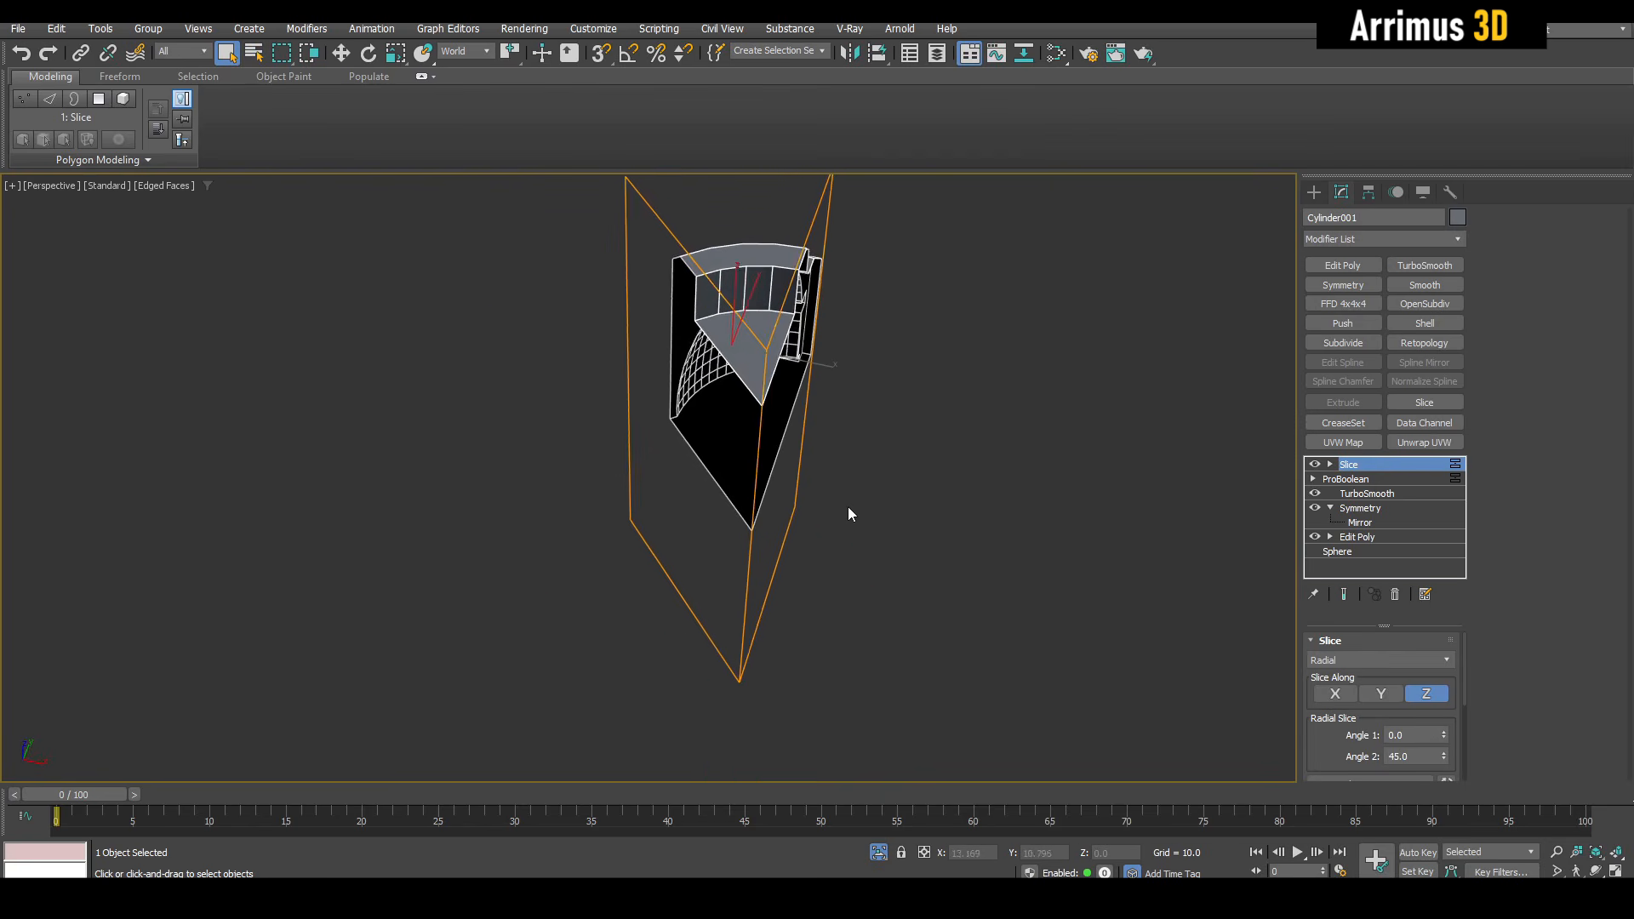
# Rotate the slice gizmo with angle snapping so the kept wedge contains the front ellipsoid with its bracket and capsule cutouts.
pyautogui.press('1')
pyautogui.press('e')
pyautogui.press('a')
pyautogui.moveTo(797, 593); pyautogui.dragTo(845, 482)
pyautogui.press('1')
pyautogui.press('q')
pyautogui.moveTo(844, 477)
pyautogui.keyDown('alt'); pyautogui.mouseDown(button='middle')
pyautogui.moveTo(788, 445)
pyautogui.moveTo(792, 419)
pyautogui.moveTo(940, 425)
pyautogui.moveTo(944, 451)
pyautogui.moveTo(835, 404)
pyautogui.moveTo(681, 426)
pyautogui.moveTo(739, 312)
pyautogui.moveTo(799, 392)
pyautogui.mouseUp(button='middle'); pyautogui.keyUp('alt')
pyautogui.scroll(6, 749, 414)
pyautogui.scroll(-5, 749, 414)
pyautogui.scroll(-4, 718, 423)
pyautogui.scroll(3, 800, 392)
pyautogui.press('F4')
pyautogui.press('F4')
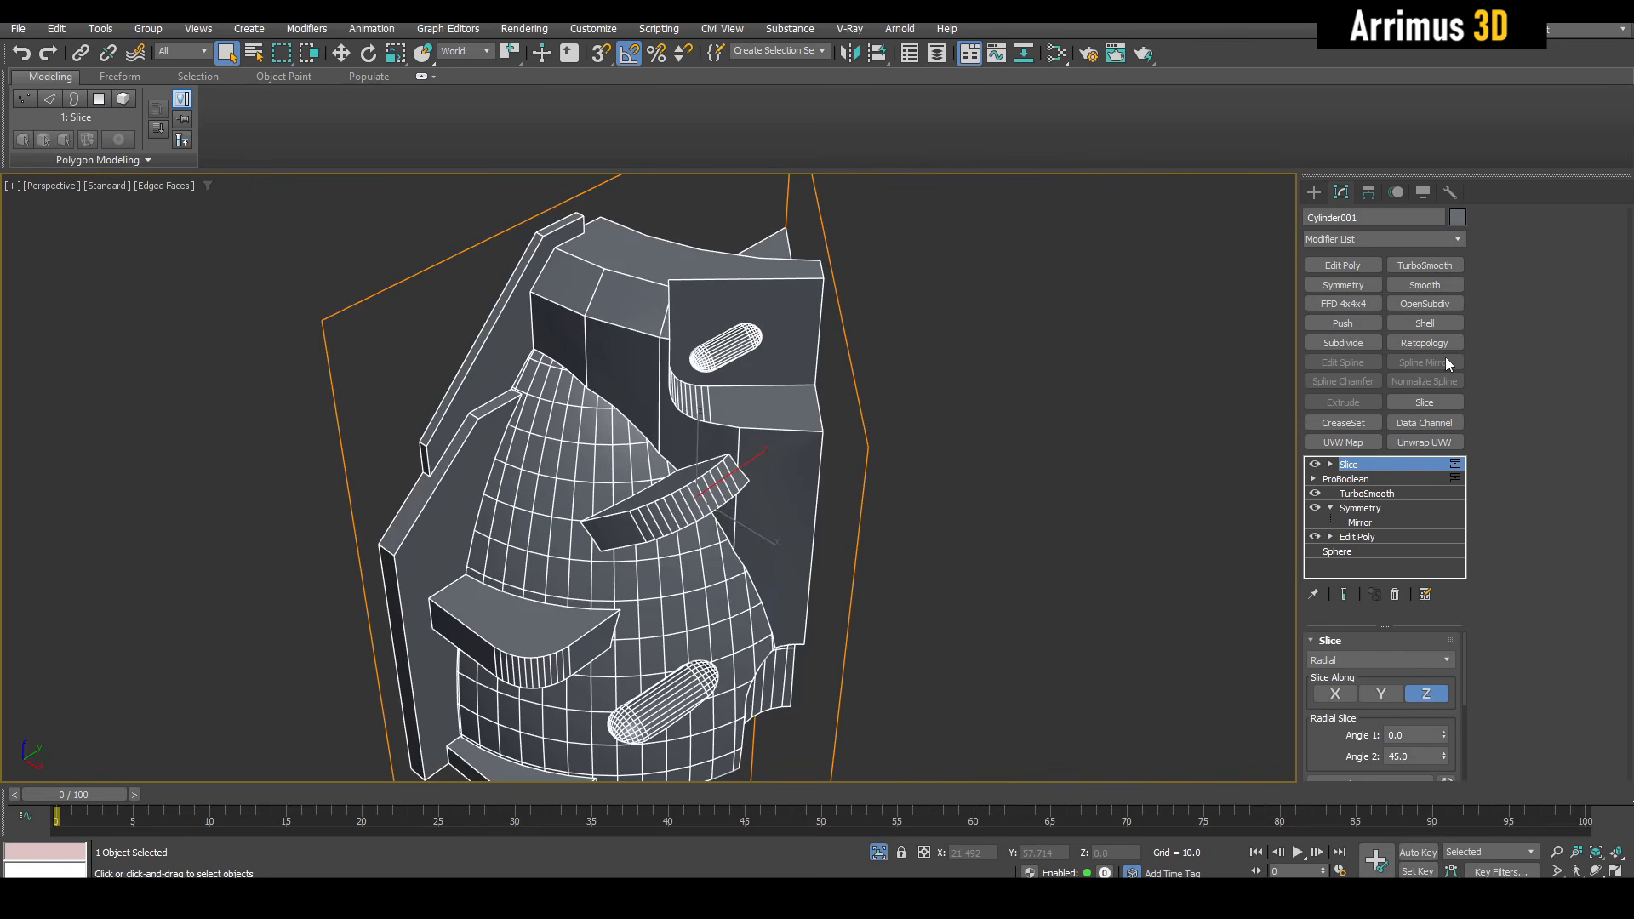
# Add a Smooth modifier to the wedge with Auto Smooth enabled and a threshold of 25.6.
pyautogui.press('F4')
pyautogui.click(1441, 288)
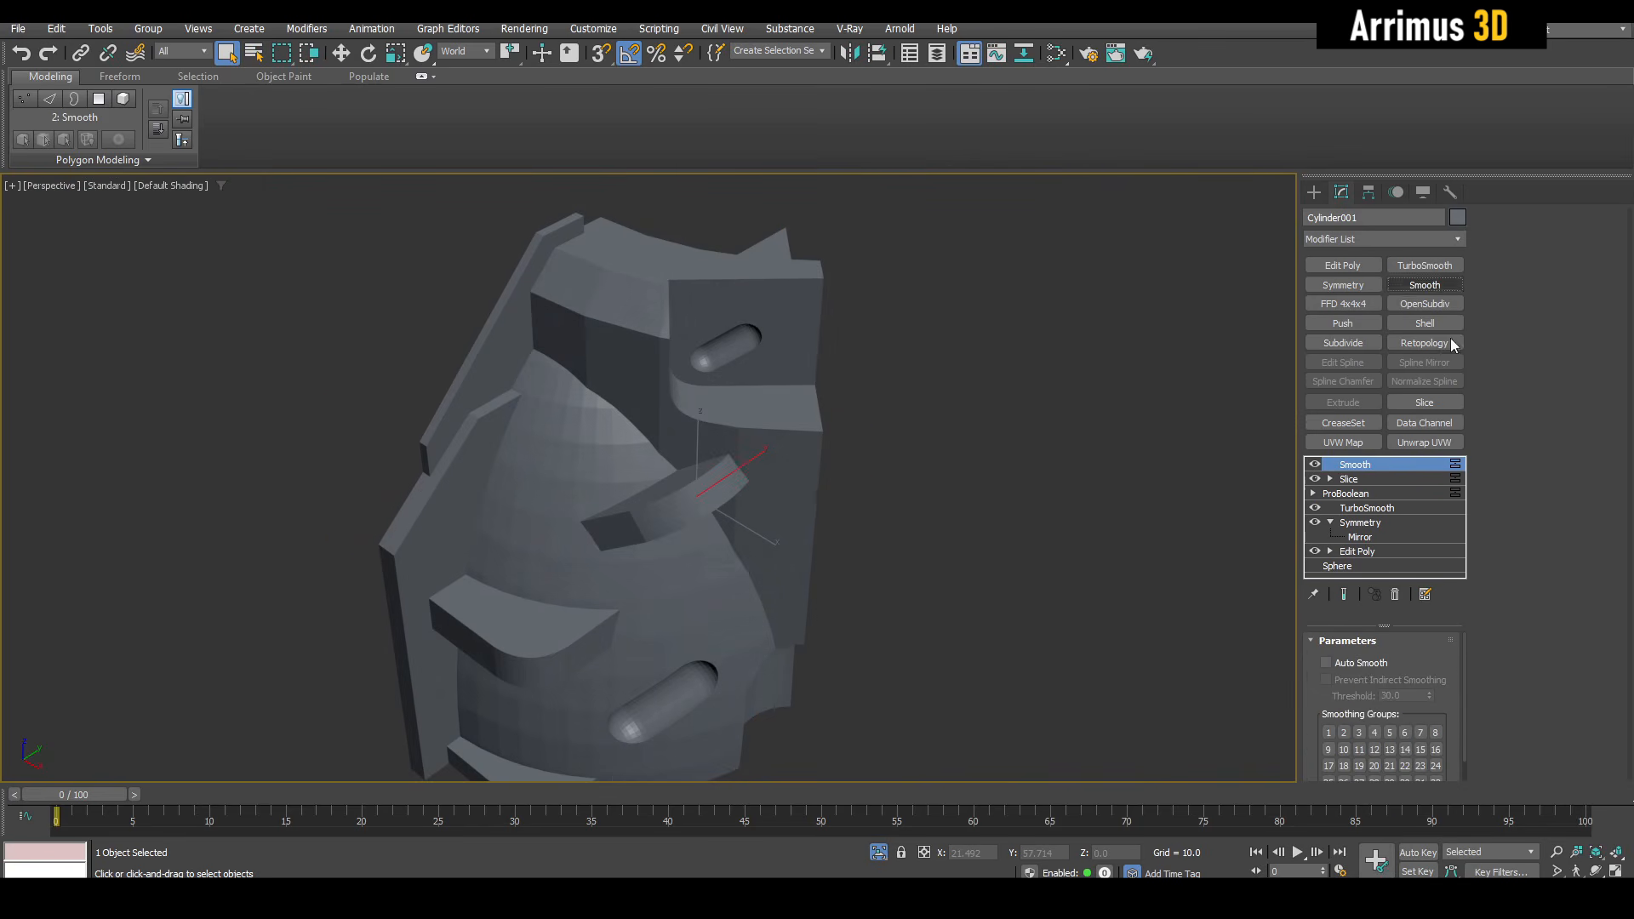
pyautogui.click(1362, 663)
pyautogui.keyDown('alt'); pyautogui.moveTo(1083, 553); pyautogui.dragTo(1376, 614, button='middle'); pyautogui.keyUp('alt')
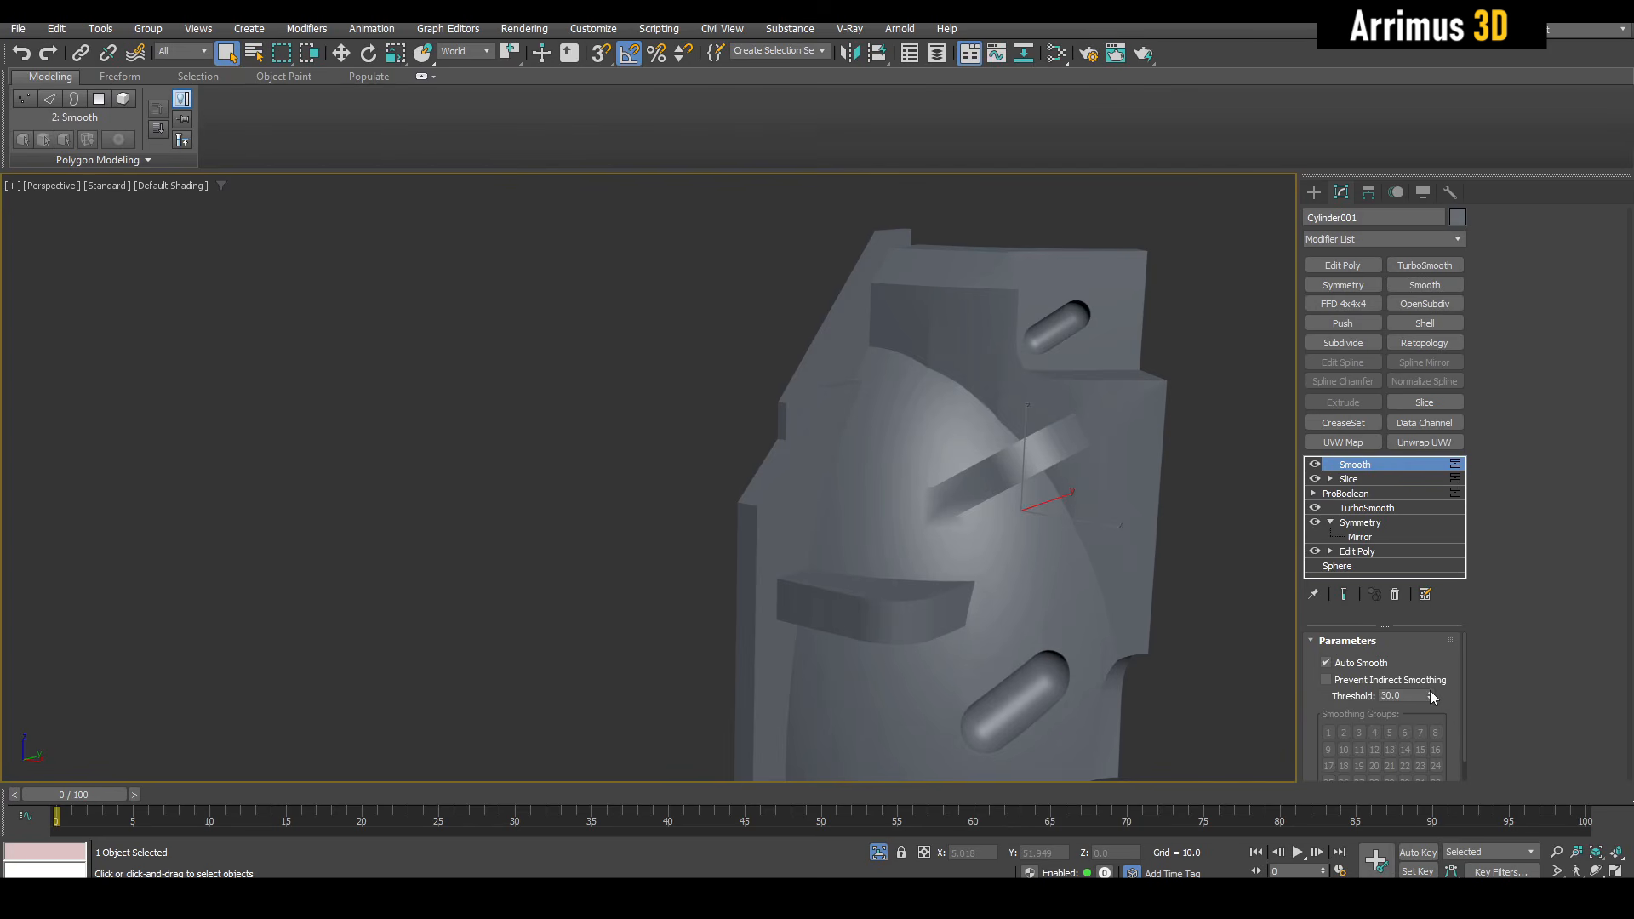
pyautogui.moveTo(1430, 695); pyautogui.dragTo(1427, 728)
pyautogui.moveTo(1234, 653); pyautogui.dragTo(1067, 492, button='middle')
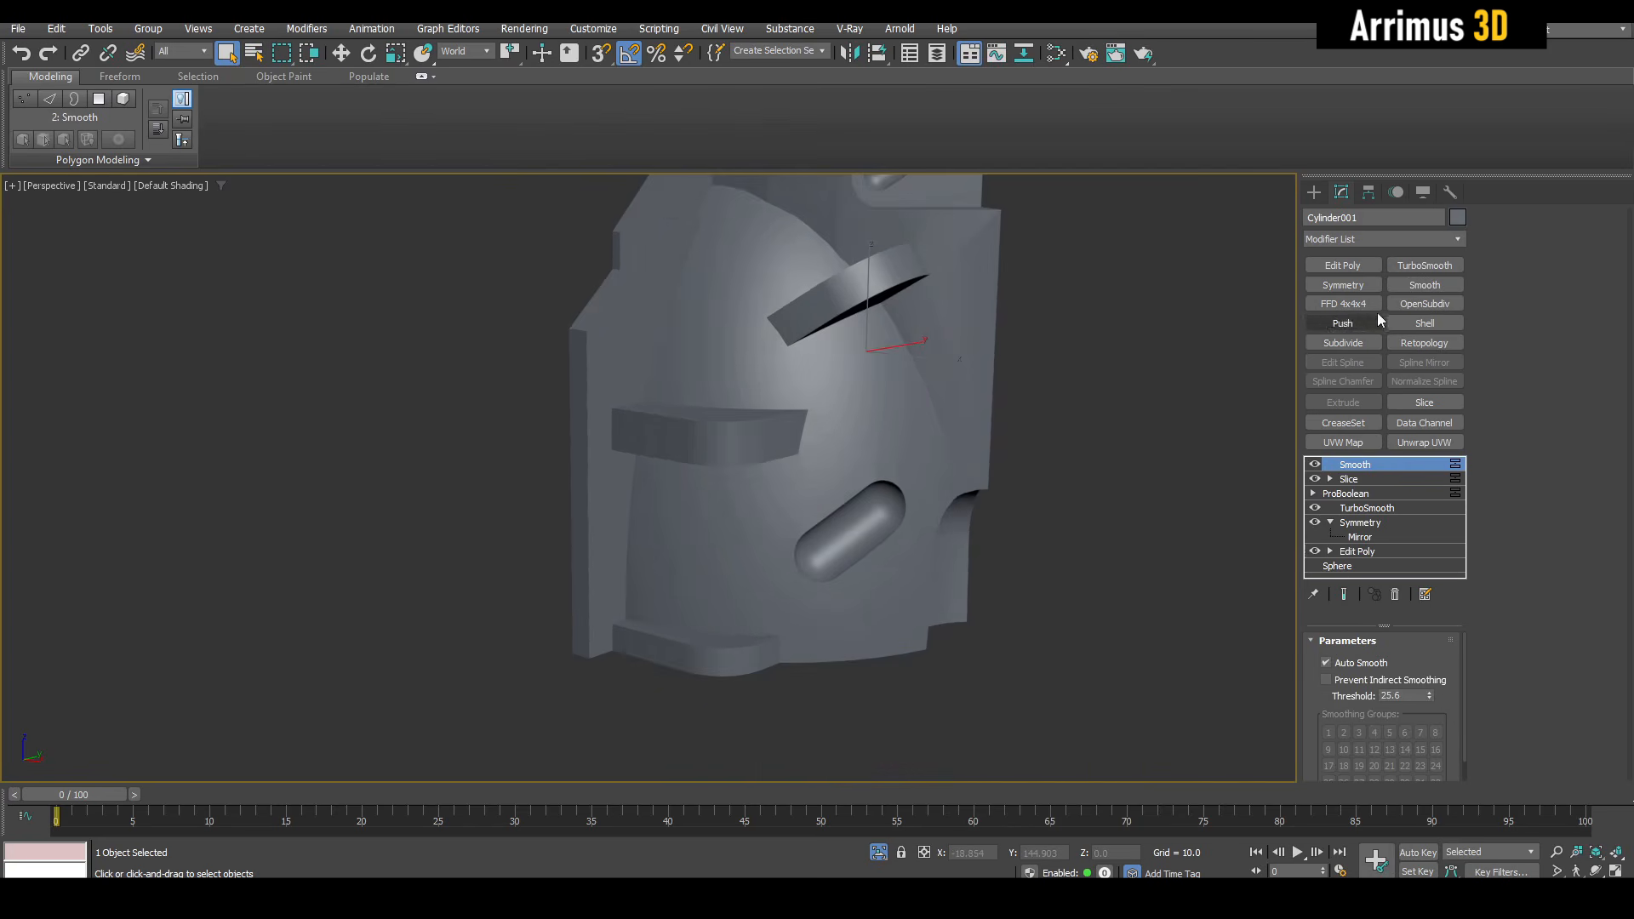
# Add a Retopology modifier to the wedge, set its face count to 555 and compute the new mesh.
pyautogui.press('F4')
pyautogui.click(1424, 343)
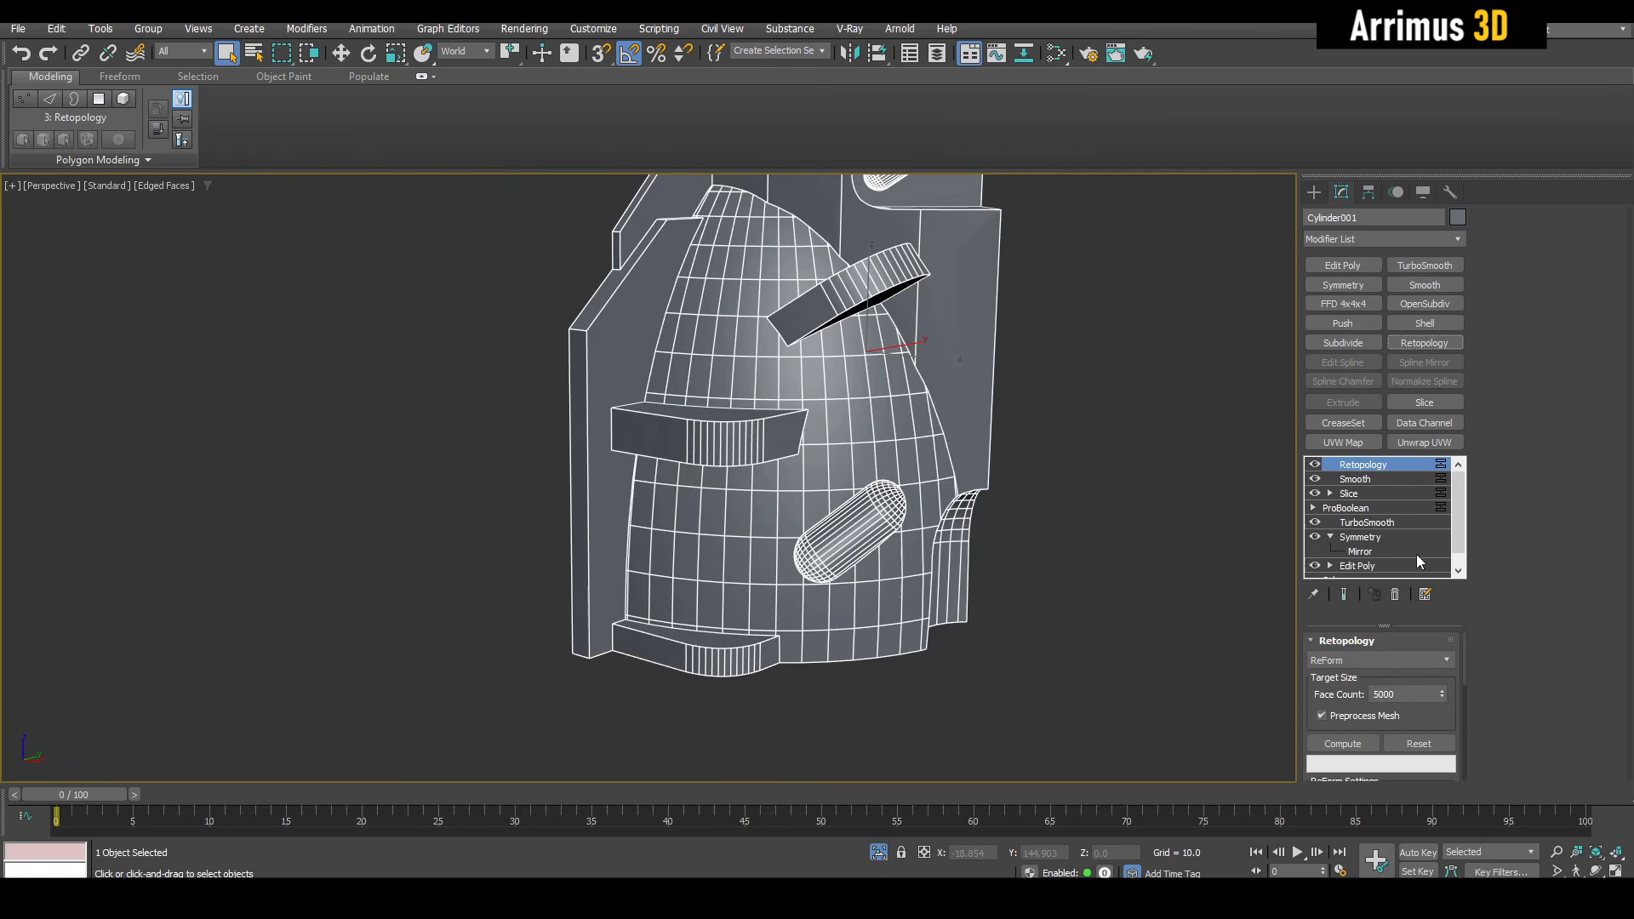
pyautogui.moveTo(1036, 420); pyautogui.dragTo(1050, 509, button='middle')
pyautogui.moveTo(1391, 695); pyautogui.dragTo(1364, 696)
pyautogui.write('555')
pyautogui.click(1342, 743)
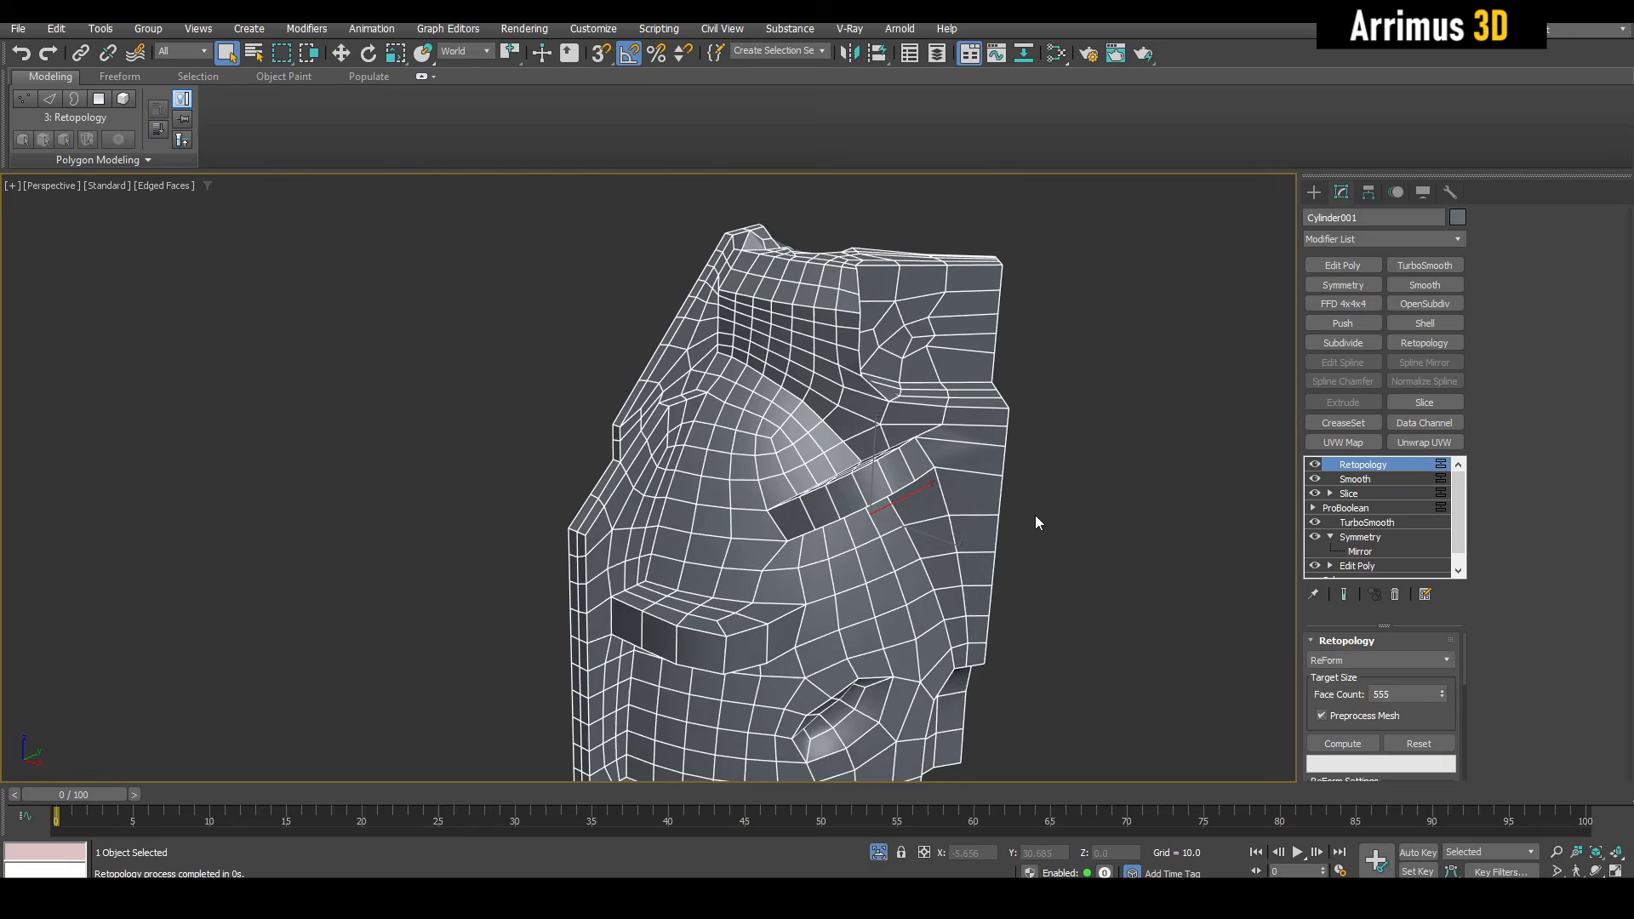
pyautogui.keyDown('alt'); pyautogui.moveTo(1020, 507); pyautogui.dragTo(994, 544, button='middle'); pyautogui.keyUp('alt')
pyautogui.scroll(3, 762, 404)
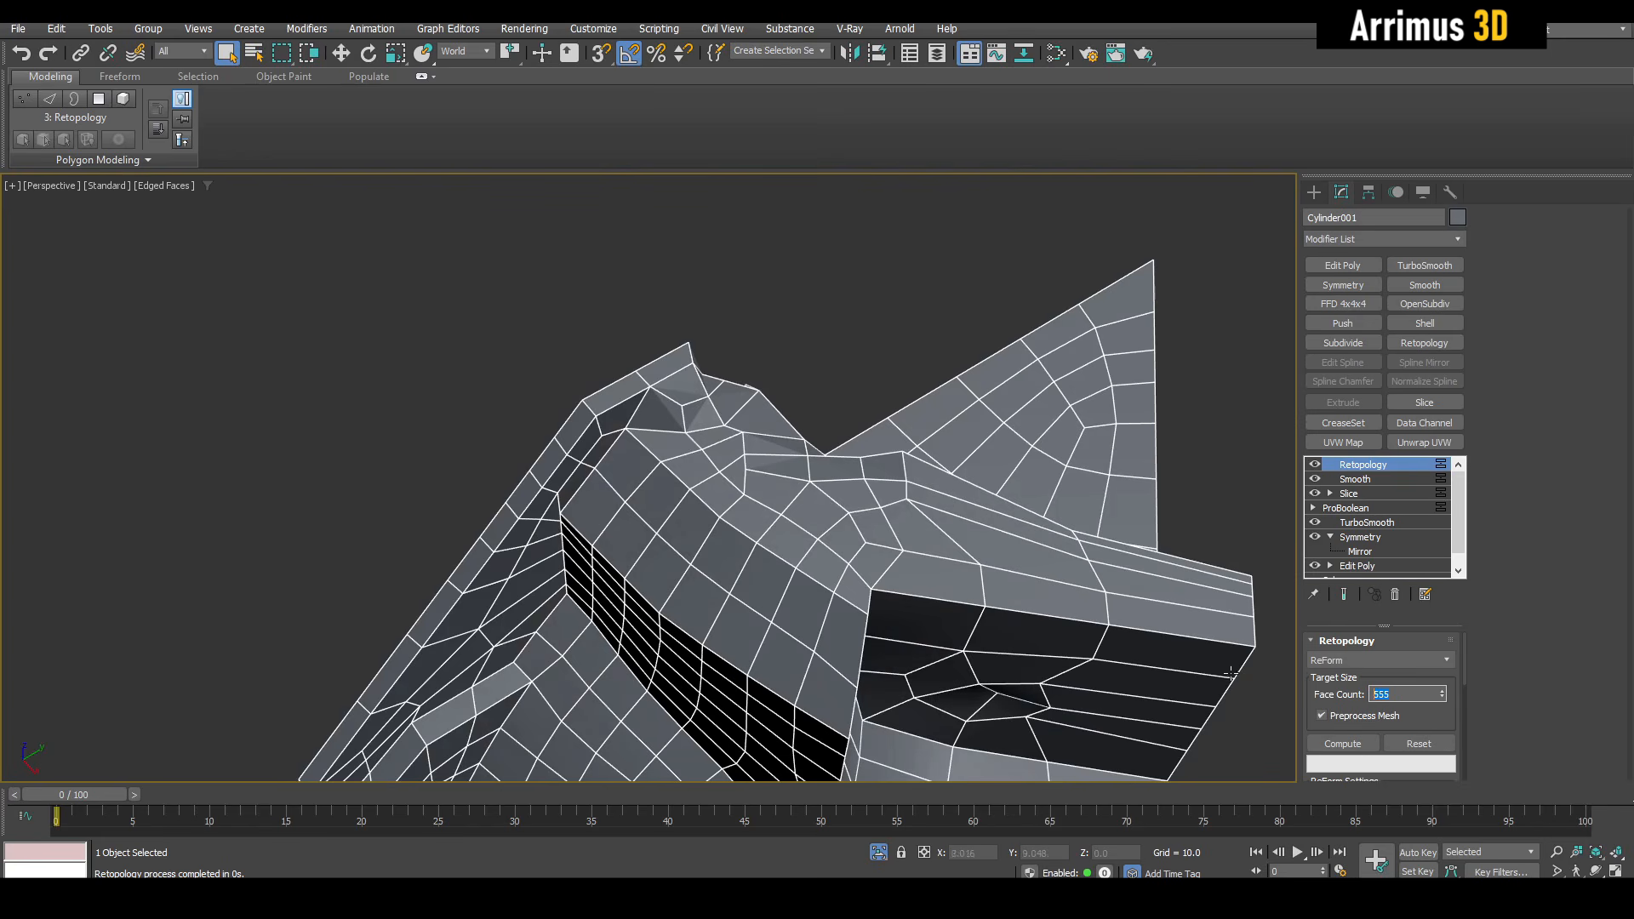
# Recompute the wedge's retopology with a face count of 755.
pyautogui.click(1353, 742)
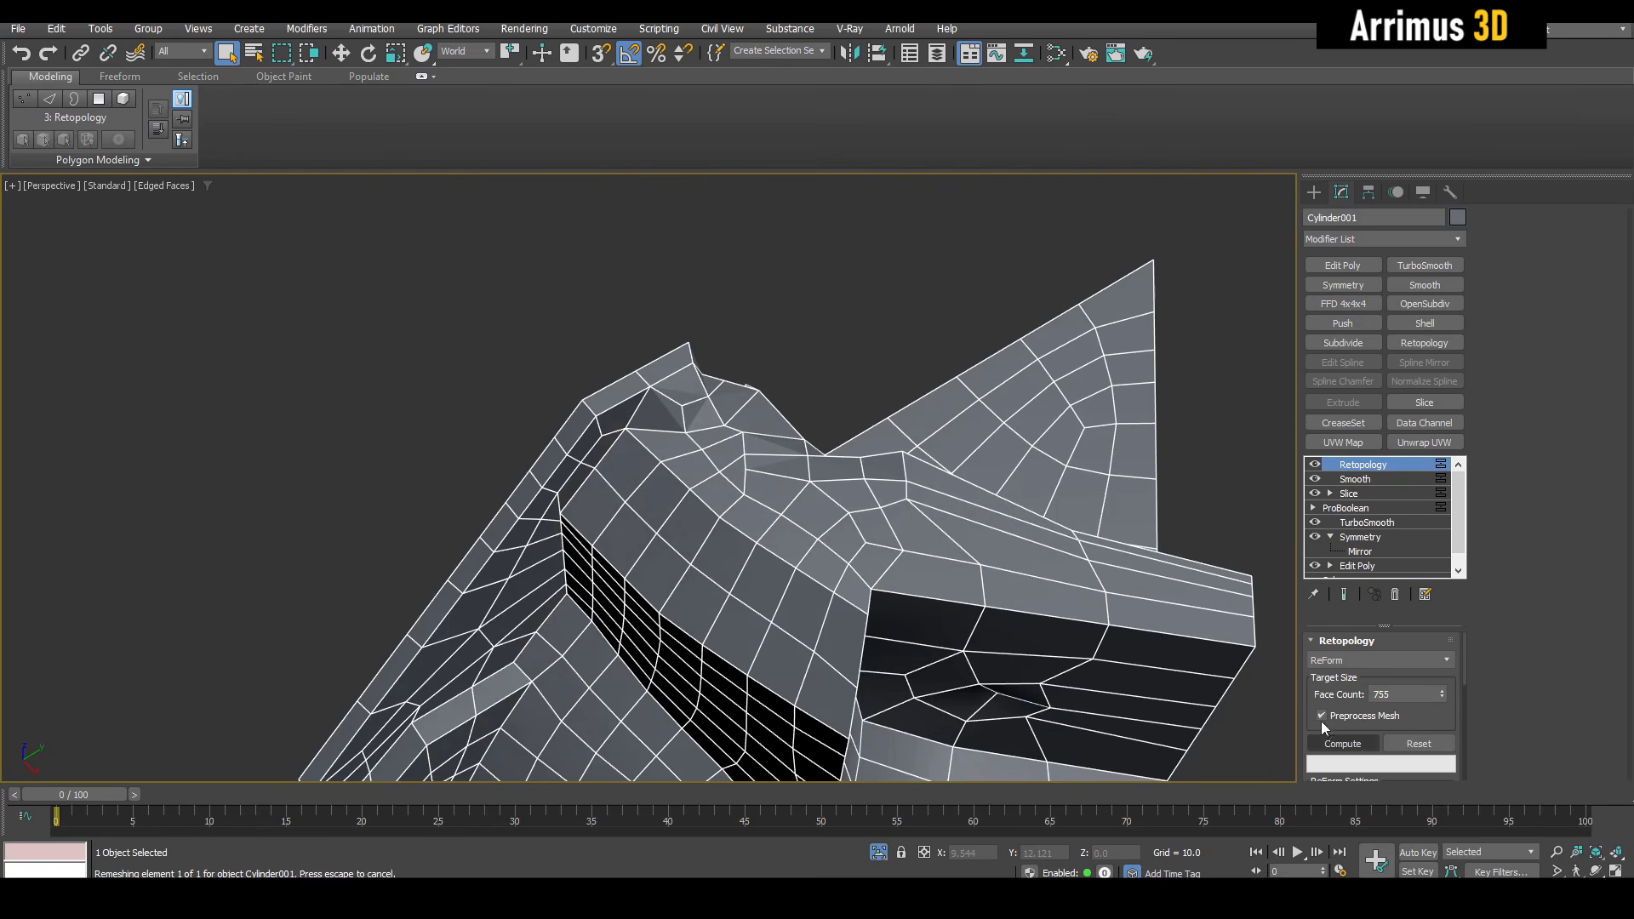
pyautogui.moveTo(914, 521); pyautogui.dragTo(851, 494, button='middle')
pyautogui.press('z')
# Recompute the wedge's retopology with a face count of 1000 and examine the capsule recess.
pyautogui.write('1000')
pyautogui.click(1350, 740)
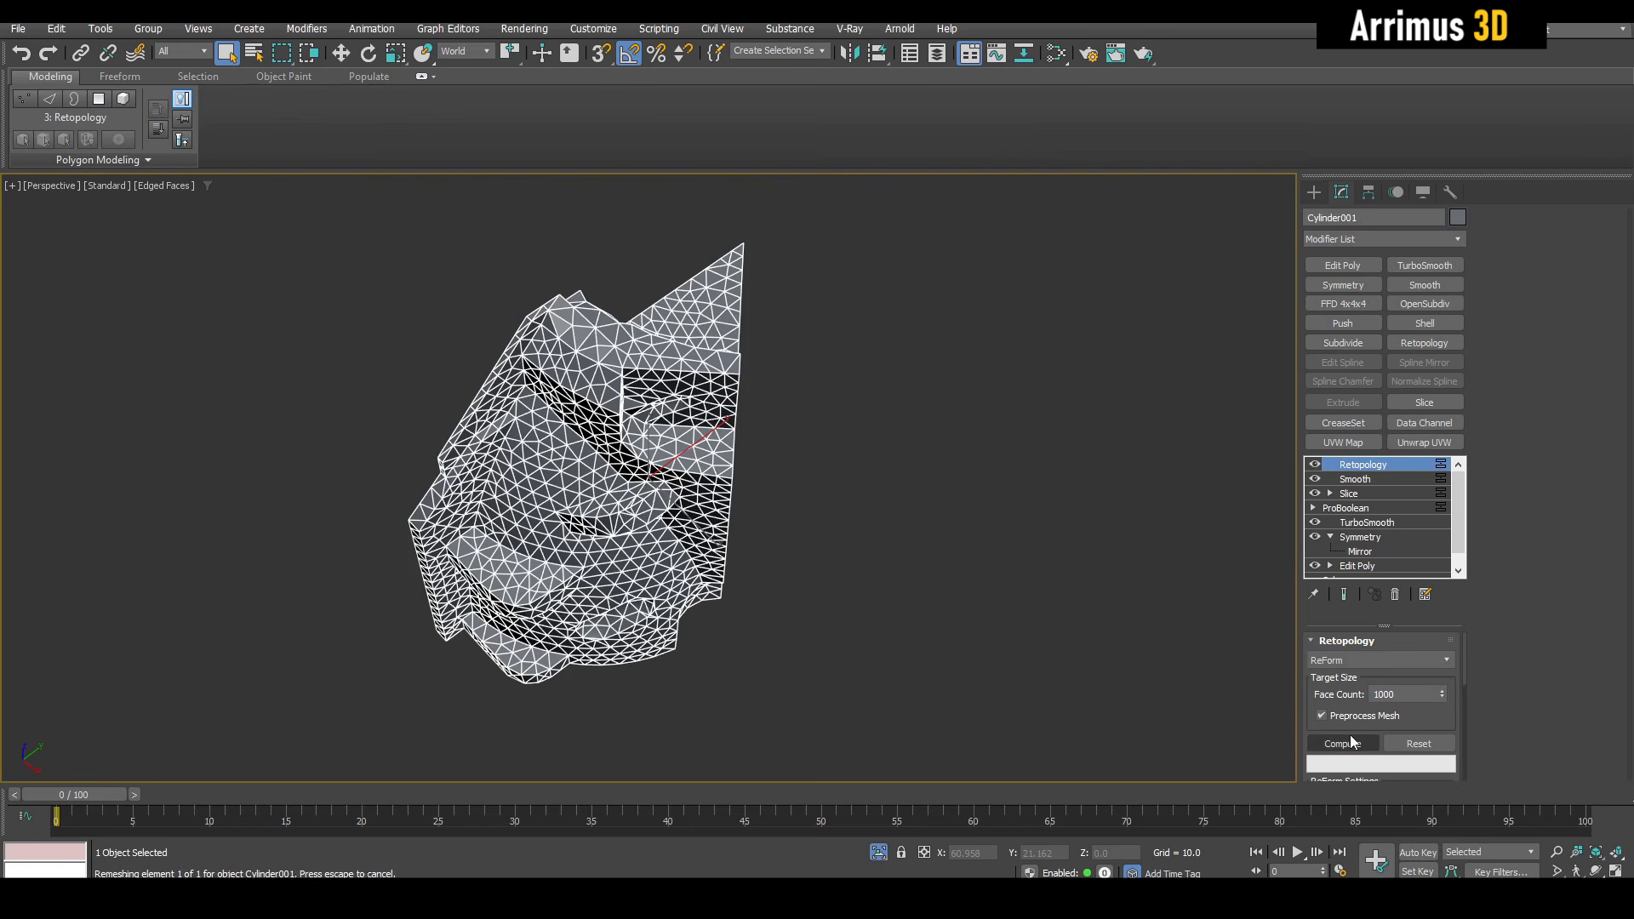
pyautogui.keyDown('alt'); pyautogui.moveTo(817, 455); pyautogui.dragTo(802, 409, button='middle'); pyautogui.keyUp('alt')
pyautogui.scroll(3, 618, 329)
pyautogui.keyDown('alt'); pyautogui.moveTo(603, 324); pyautogui.dragTo(634, 374, button='middle'); pyautogui.keyUp('alt')
pyautogui.moveTo(634, 375); pyautogui.dragTo(830, 452, button='middle')
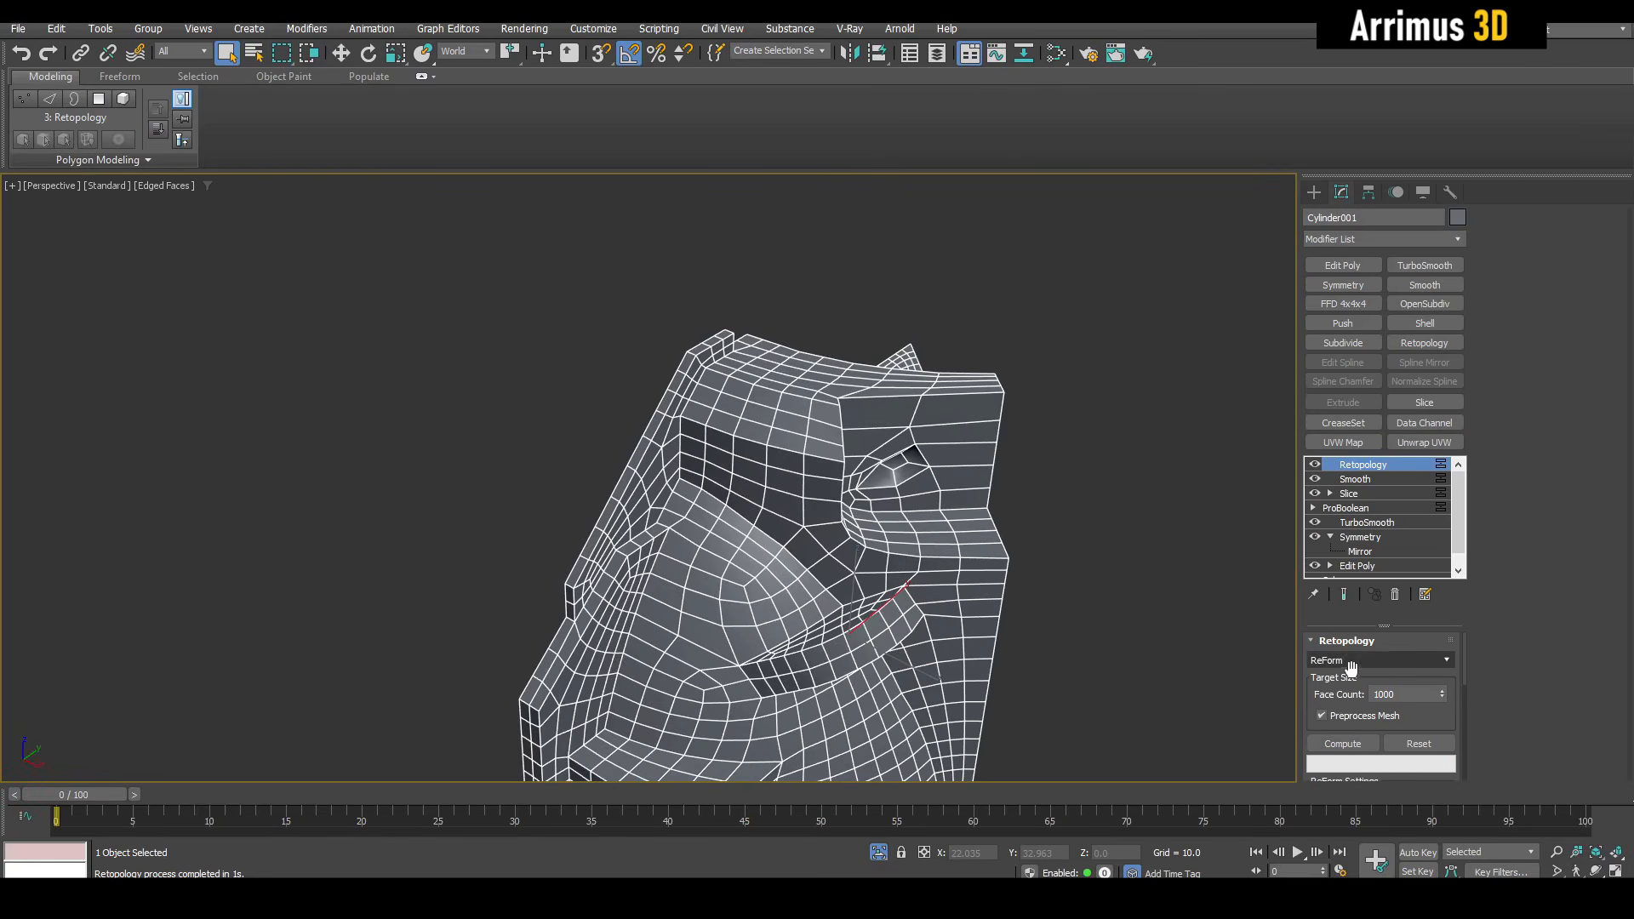
# Recompute the wedge's retopology with a face count of 1222 and compare its shading with and without edges.
pyautogui.click(1343, 743)
pyautogui.moveTo(947, 508)
pyautogui.mouseDown(button='middle')
pyautogui.moveTo(835, 309)
pyautogui.moveTo(813, 387)
pyautogui.moveTo(808, 372)
pyautogui.moveTo(859, 460)
pyautogui.moveTo(893, 400)
pyautogui.mouseUp(button='middle')
pyautogui.scroll(2, 911, 436)
pyautogui.scroll(4, 835, 309)
pyautogui.press('F4')
pyautogui.press('F4')
pyautogui.scroll(-3, 812, 387)
pyautogui.scroll(-3, 808, 372)
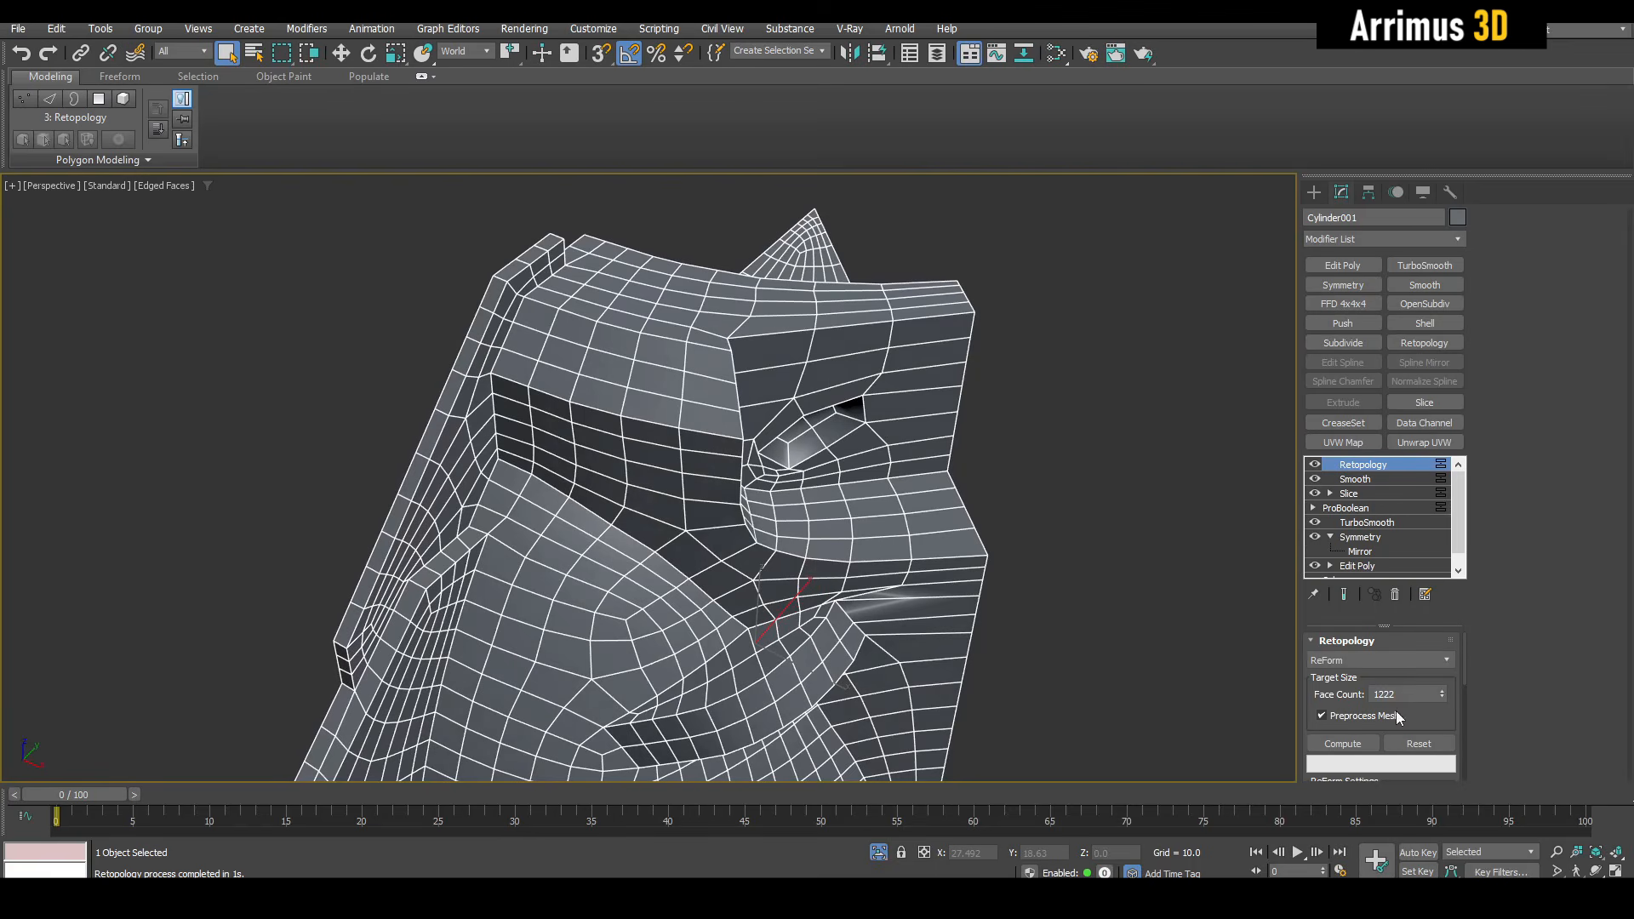
# Recompute the wedge's retopology with a face count of 1555.
pyautogui.write('55')
pyautogui.click(1346, 742)
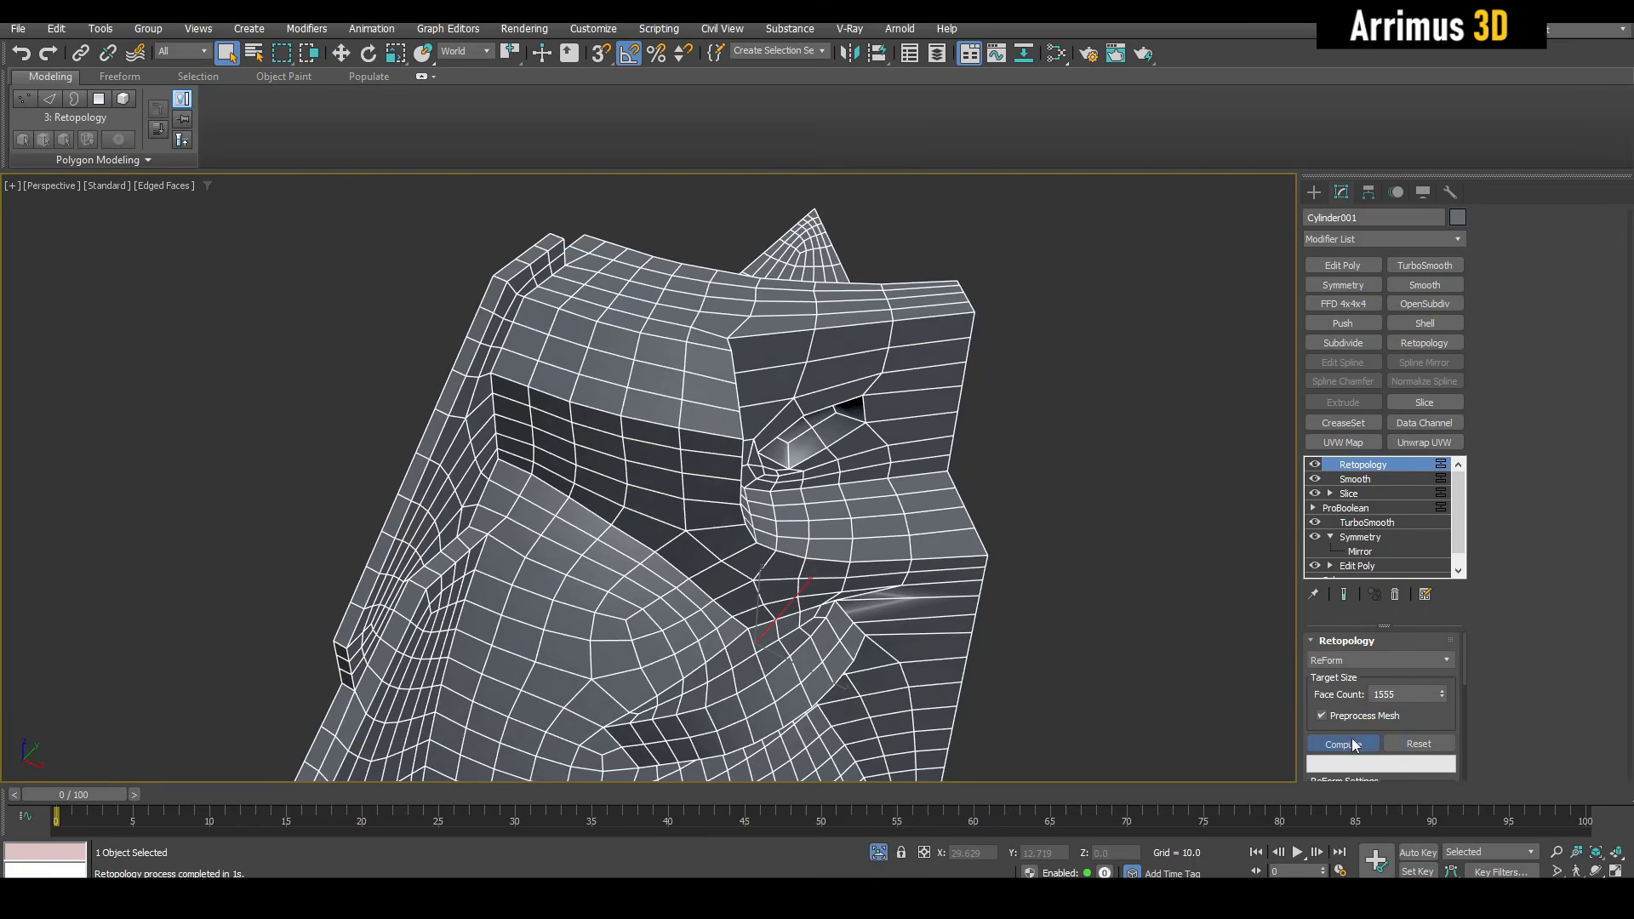
pyautogui.moveTo(916, 517); pyautogui.dragTo(814, 368, button='middle')
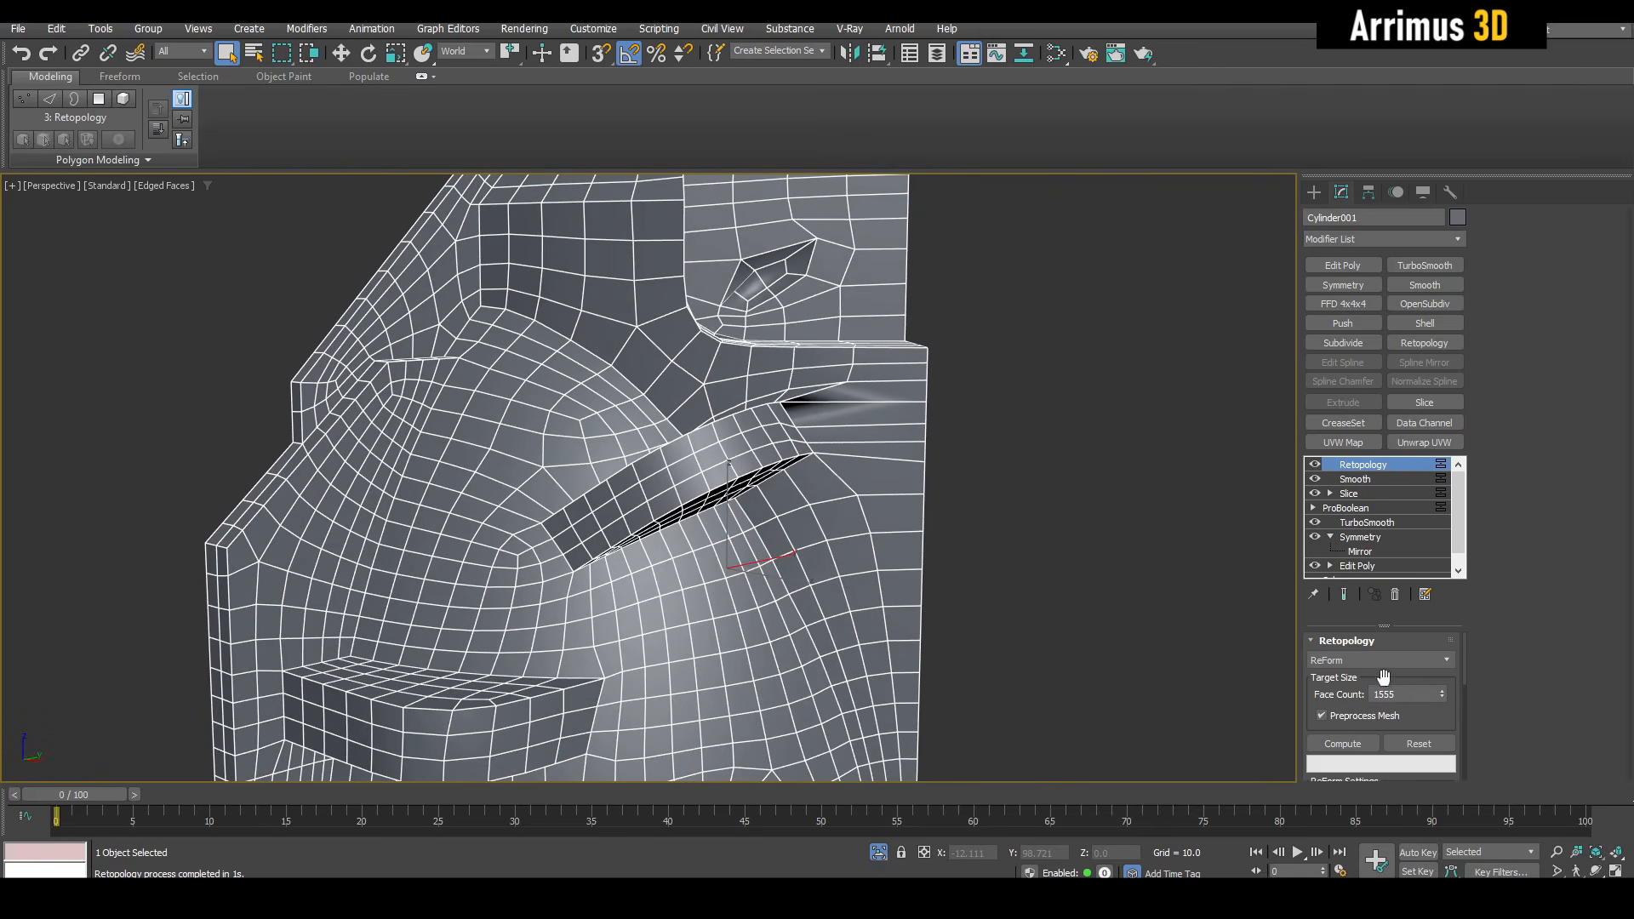
# Recompute the wedge's retopology with a face count of 1777 and inspect the shaded result.
pyautogui.write('1777')
pyautogui.click(1341, 742)
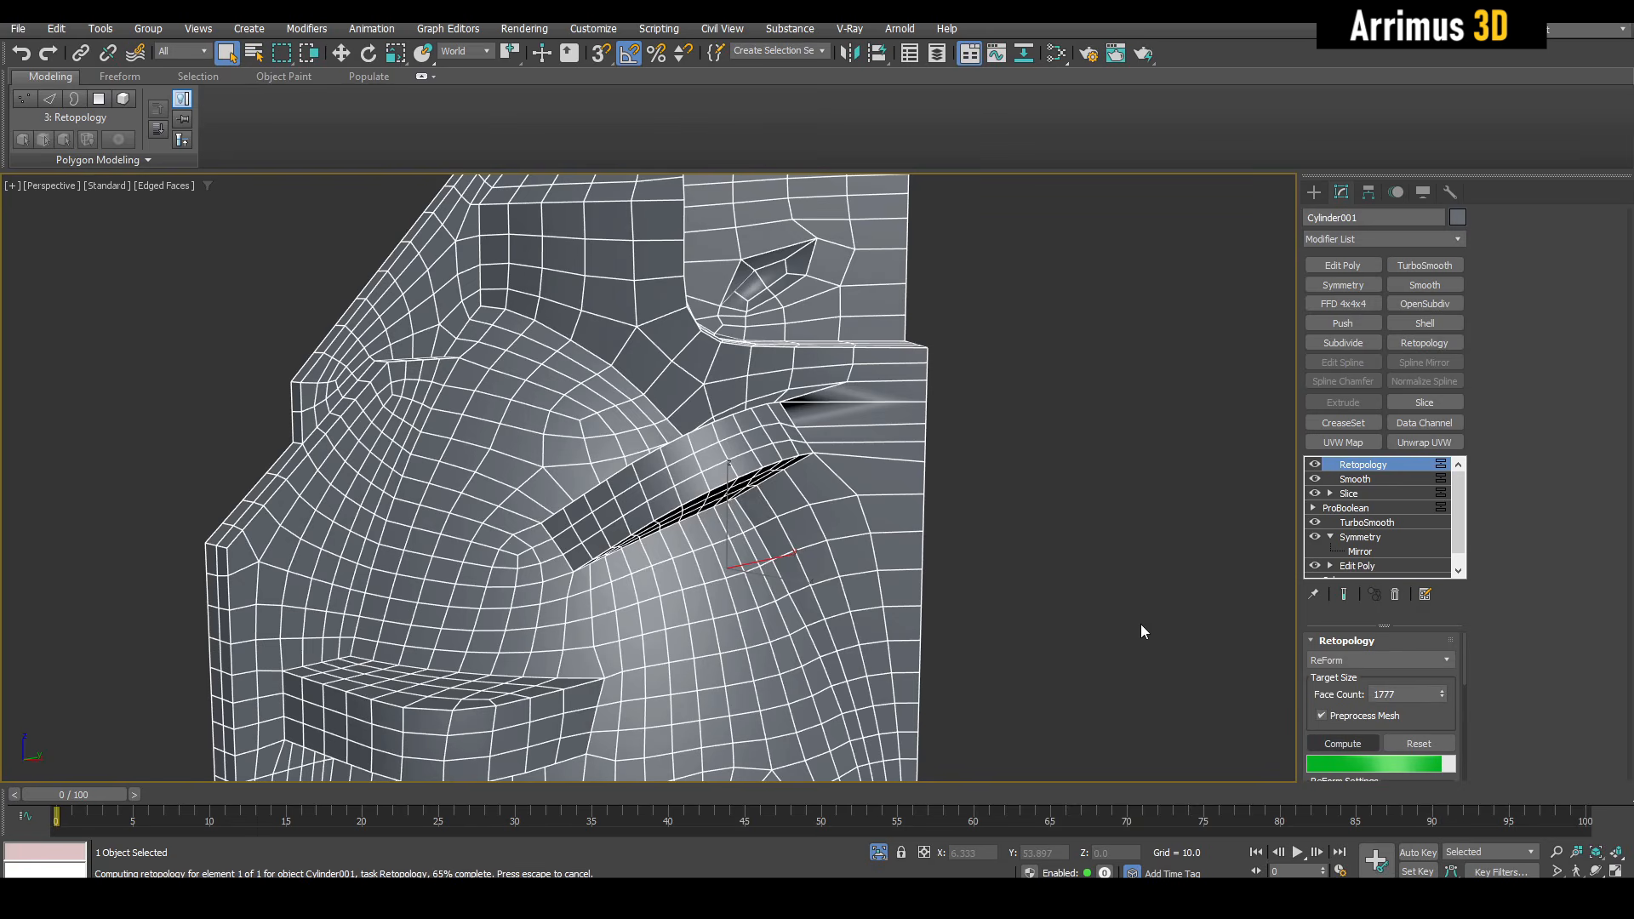
pyautogui.scroll(-6, 1052, 616)
pyautogui.keyDown('alt'); pyautogui.moveTo(1007, 559); pyautogui.dragTo(984, 310, button='middle'); pyautogui.keyUp('alt')
pyautogui.press('F4')
pyautogui.scroll(4, 777, 430)
pyautogui.press('F4')
pyautogui.moveTo(796, 467); pyautogui.dragTo(853, 545, button='middle')
pyautogui.scroll(-3, 800, 536)
# Add an Edit Poly modifier above the Retopology and prepare the vertices around the small capsule recess for moving.
pyautogui.hotkey('shift', 'e')
pyautogui.scroll(4, 895, 289)
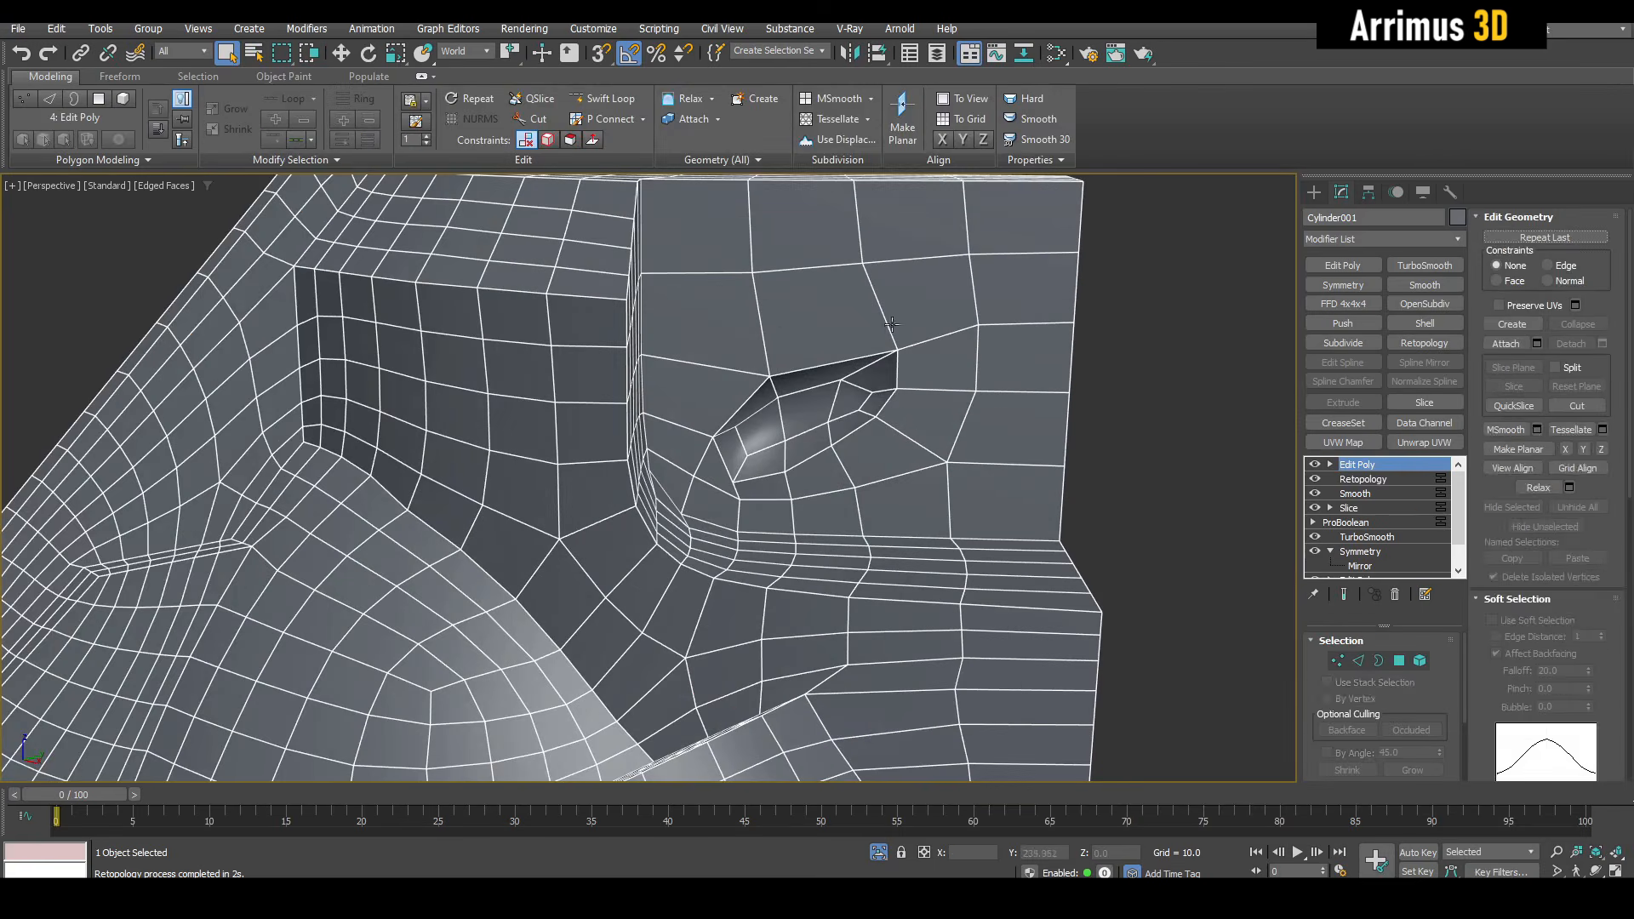
pyautogui.press('4')
pyautogui.click(876, 446)
pyautogui.press('z')
pyautogui.scroll(-5, 809, 426)
pyautogui.press('1')
pyautogui.moveTo(798, 412)
pyautogui.mouseDown(button='middle')
pyautogui.moveTo(878, 385)
pyautogui.moveTo(839, 298)
pyautogui.moveTo(799, 514)
pyautogui.moveTo(814, 400)
pyautogui.mouseUp(button='middle')
pyautogui.press('4')
pyautogui.click(813, 400)
pyautogui.press('w')
pyautogui.scroll(4, 851, 364)
pyautogui.press('1')
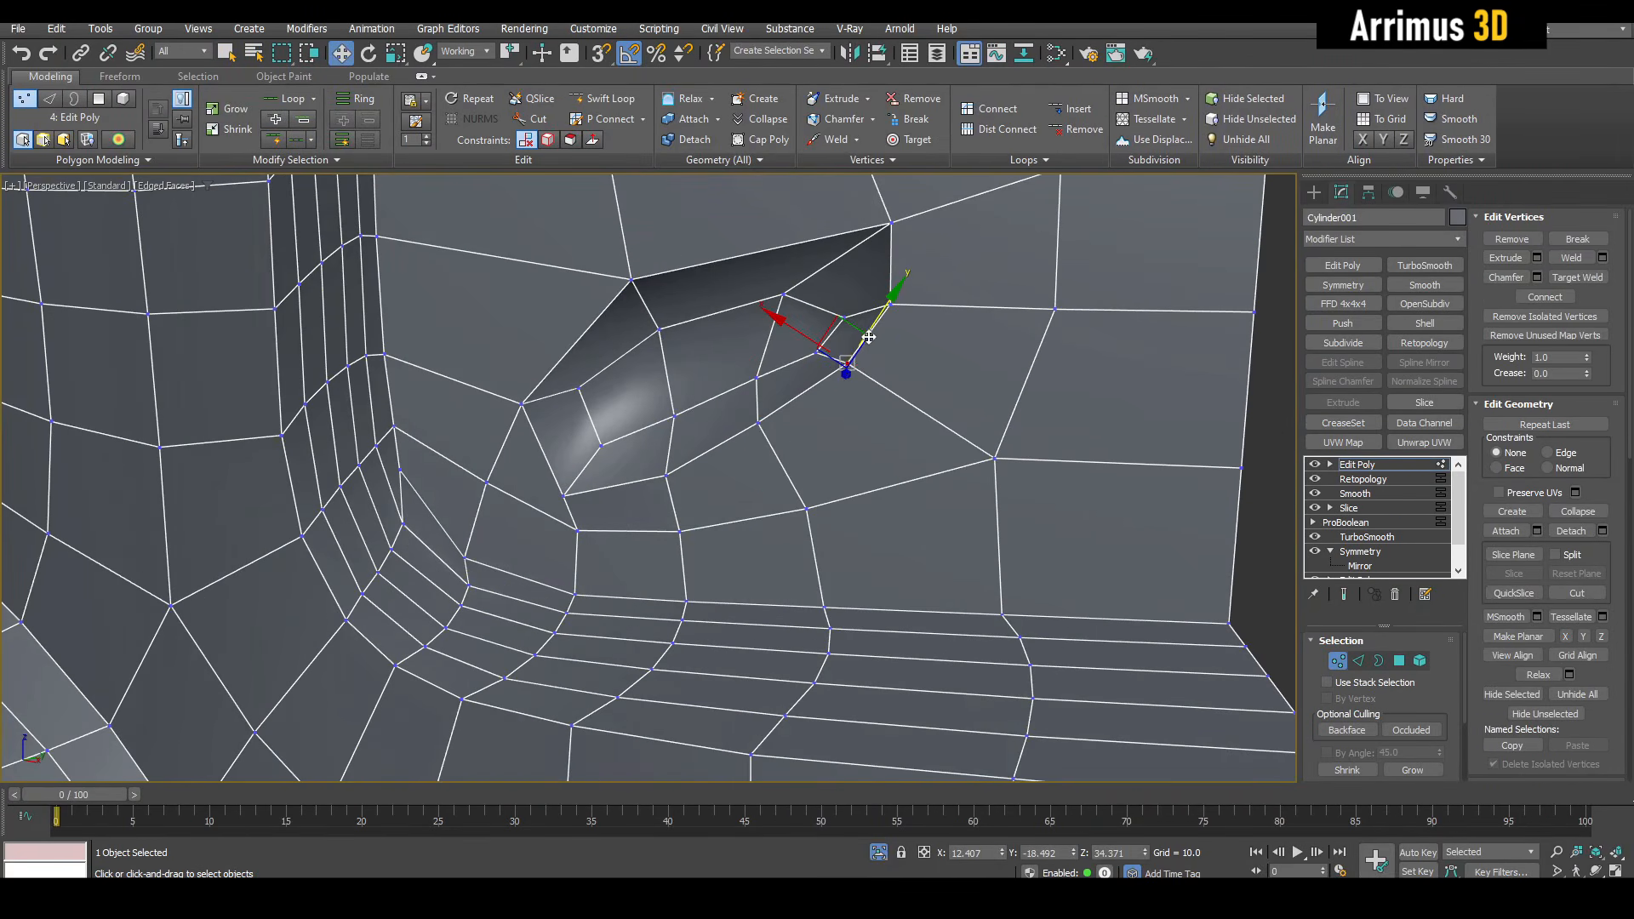
# Move the recess's rim corners outward and adjust the neighbouring wall and floor vertices to even out its outline.
pyautogui.moveTo(855, 322); pyautogui.dragTo(895, 345)
pyautogui.moveTo(893, 219); pyautogui.dragTo(845, 220)
pyautogui.moveTo(524, 406); pyautogui.dragTo(515, 377)
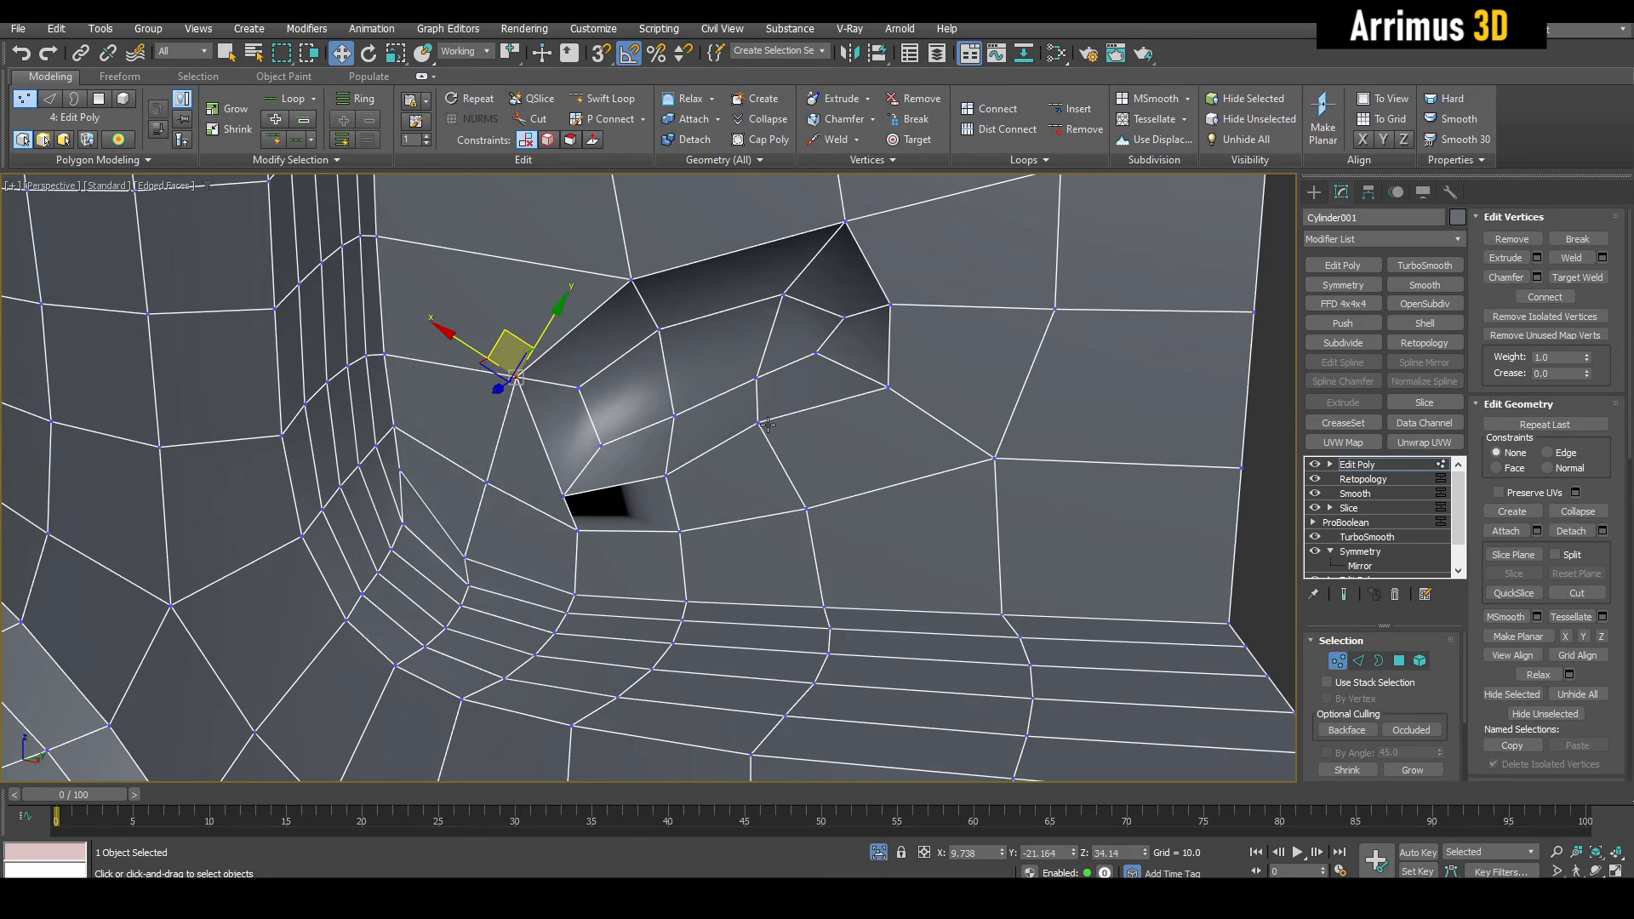
pyautogui.moveTo(757, 419); pyautogui.dragTo(795, 459)
pyautogui.moveTo(580, 530); pyautogui.dragTo(515, 530)
pyautogui.moveTo(801, 455); pyautogui.dragTo(748, 315)
pyautogui.click(698, 288)
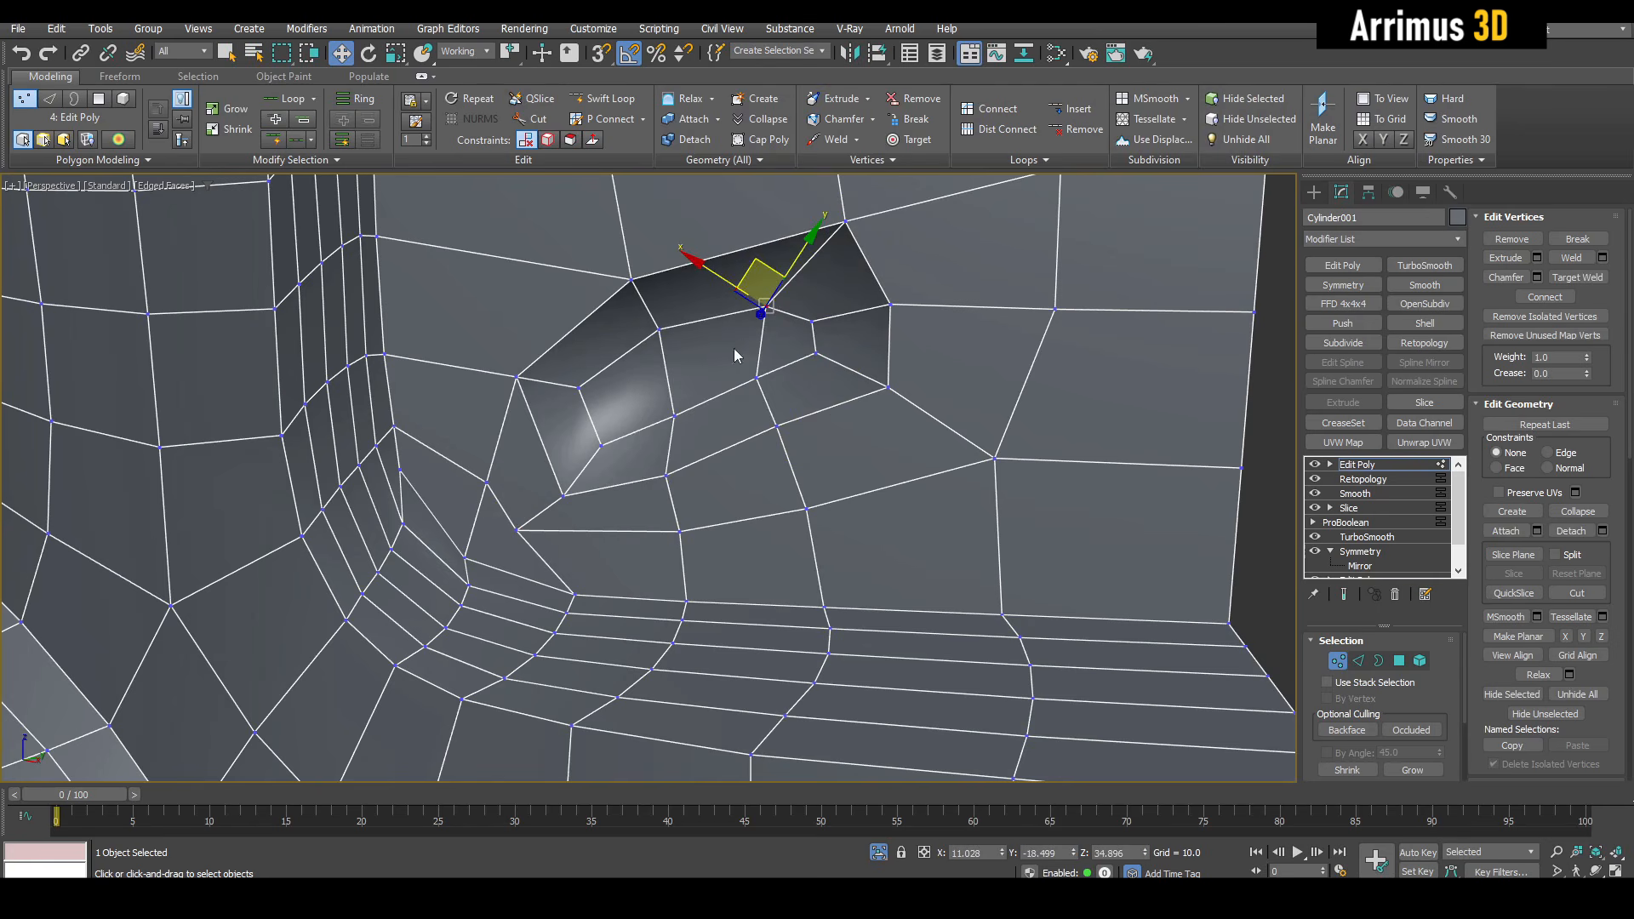
# Nudge an upper floor vertex and the lower rim vertices of the recess to even their spacing.
pyautogui.click(657, 332)
pyautogui.moveTo(660, 342); pyautogui.dragTo(678, 373)
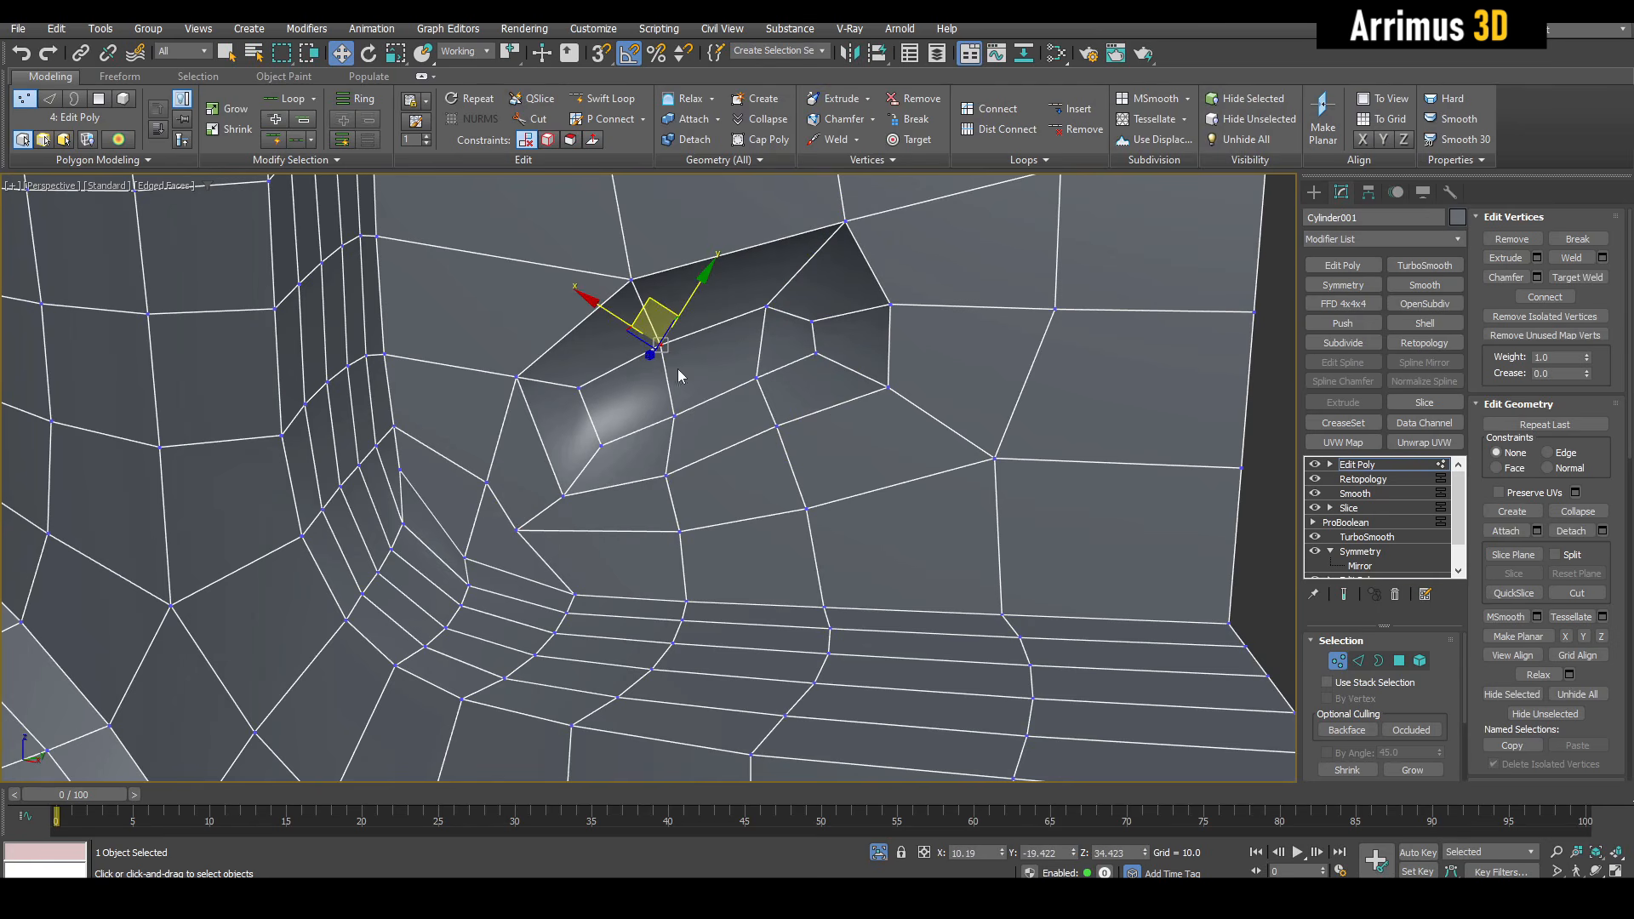
pyautogui.click(889, 388)
pyautogui.moveTo(889, 388); pyautogui.dragTo(906, 408)
pyautogui.click(780, 432)
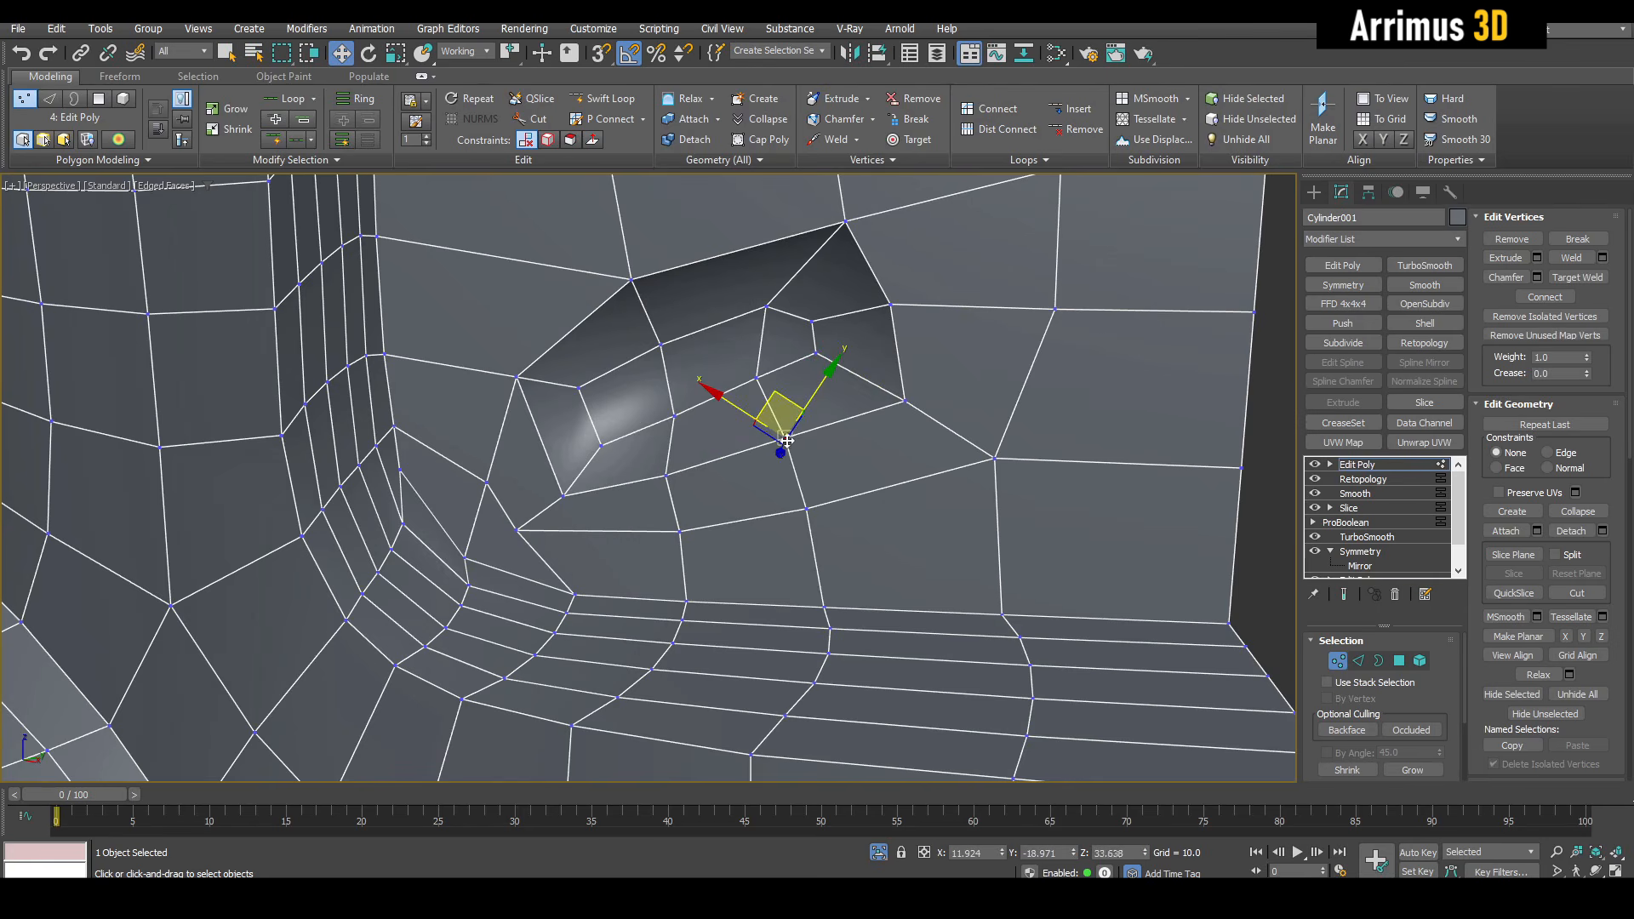
# Move the recess's two upper rim vertices down toward the floor and nudge the floor vertex between them.
pyautogui.click(845, 222)
pyautogui.moveTo(845, 222); pyautogui.dragTo(808, 269)
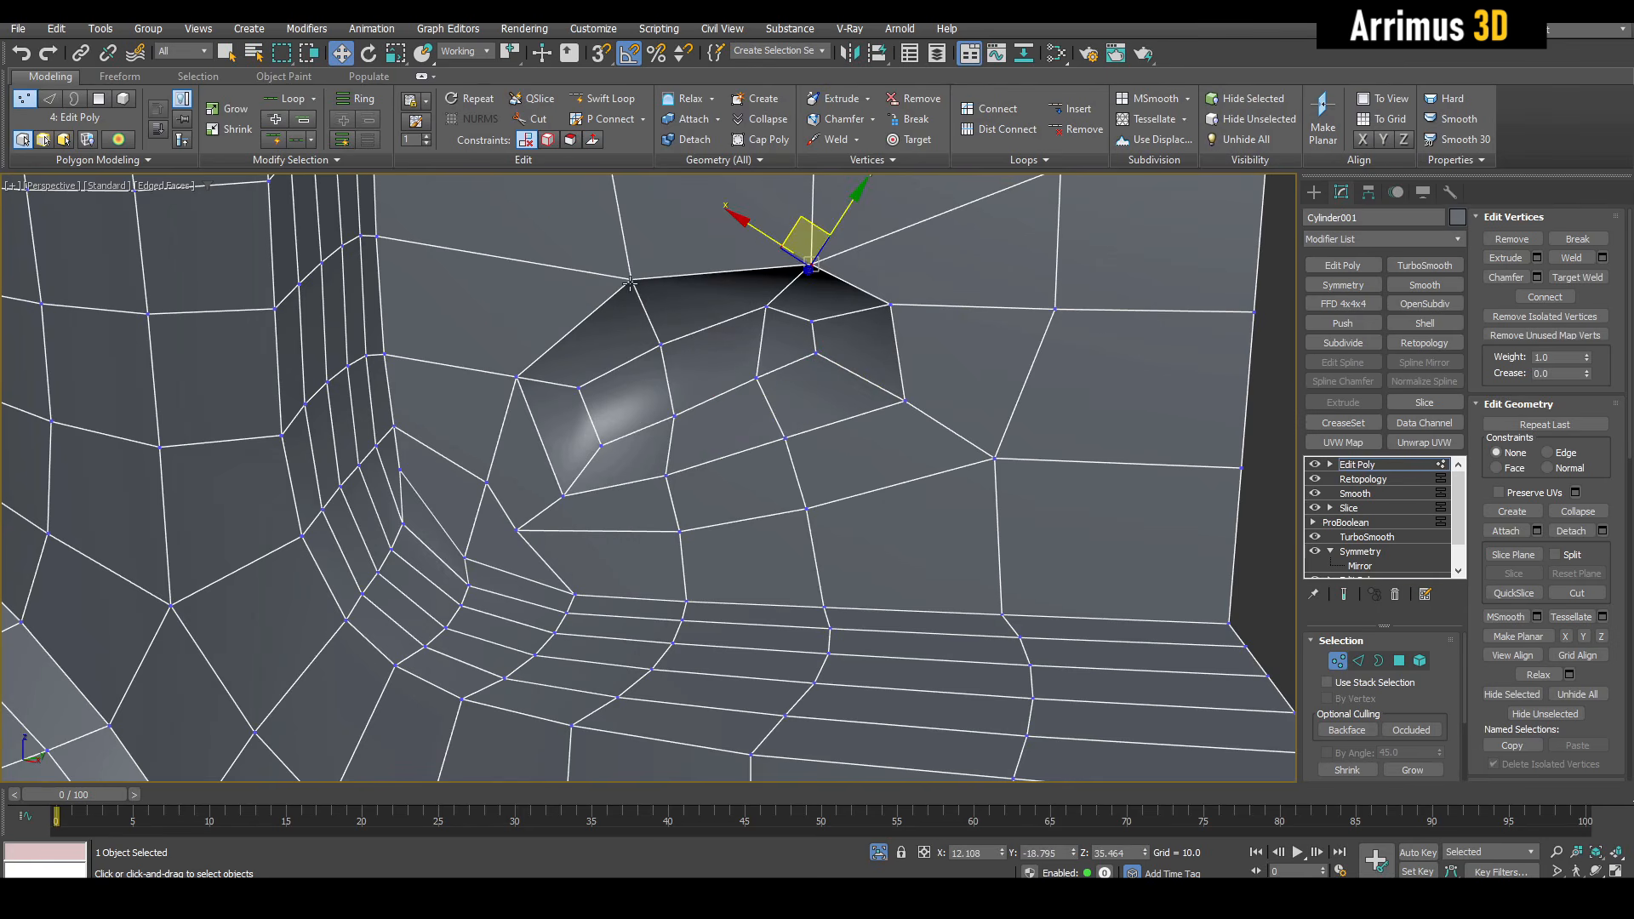
pyautogui.click(630, 281)
pyautogui.moveTo(629, 281); pyautogui.dragTo(618, 314)
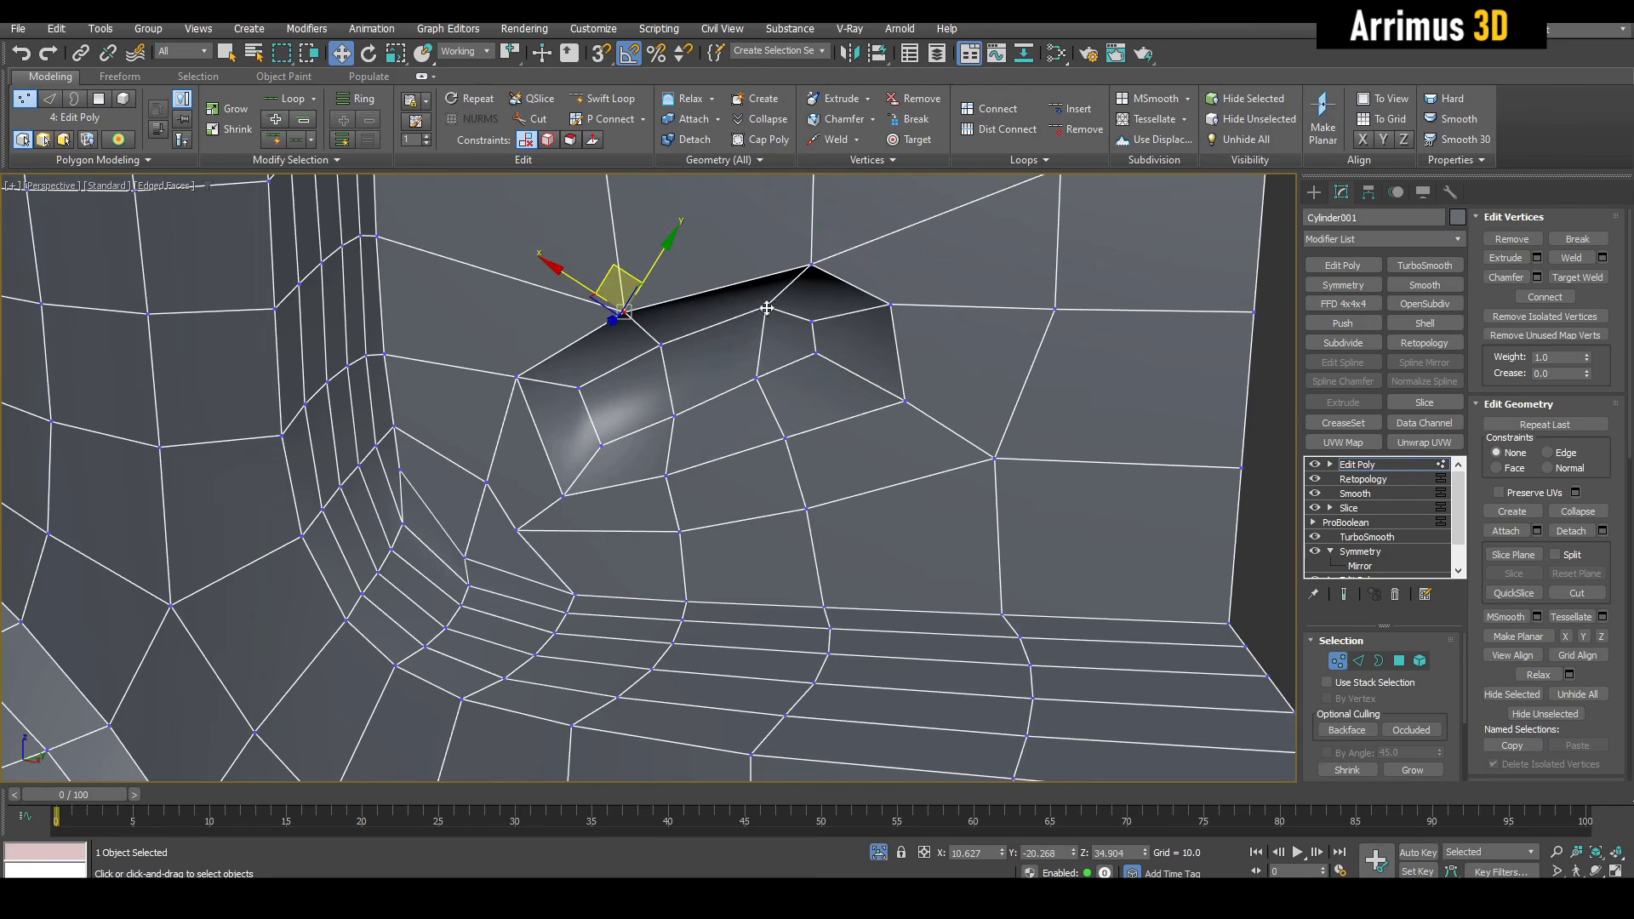
pyautogui.moveTo(766, 307); pyautogui.dragTo(776, 316)
pyautogui.click(800, 264)
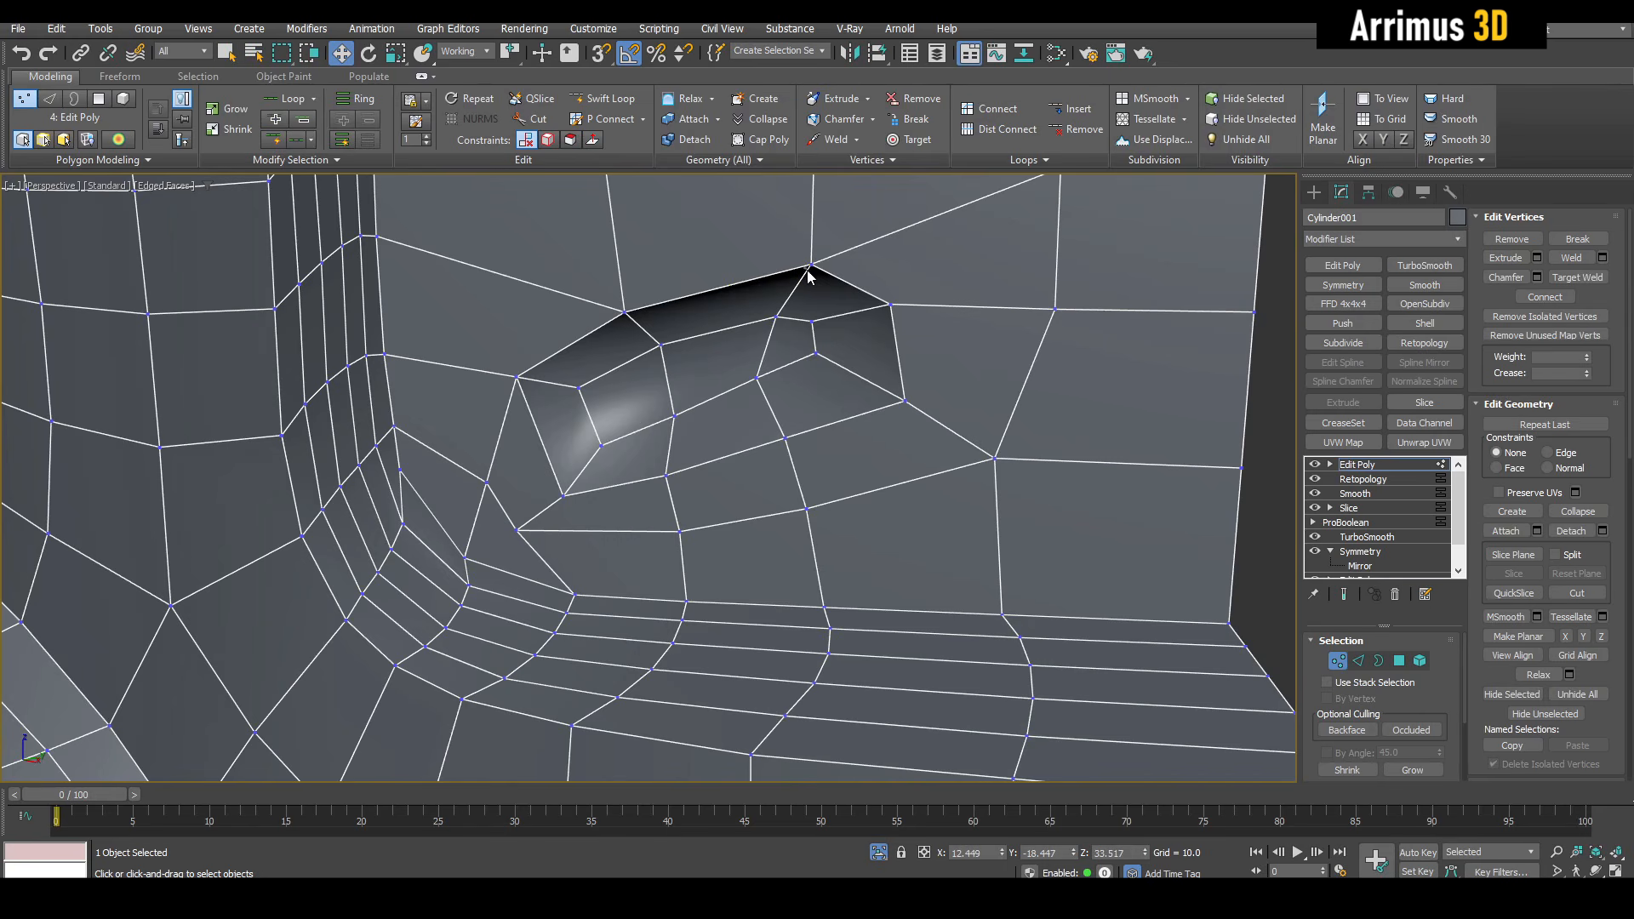
# Adjust the rim vertex at the recess's outer end and check the wedge's shading without edges.
pyautogui.moveTo(816, 274); pyautogui.dragTo(911, 298, button='middle')
pyautogui.moveTo(986, 325); pyautogui.dragTo(976, 309)
pyautogui.scroll(-4, 966, 306)
pyautogui.press('1')
pyautogui.press('q')
pyautogui.keyDown('alt'); pyautogui.moveTo(957, 311); pyautogui.dragTo(929, 370, button='middle'); pyautogui.keyUp('alt')
pyautogui.press('F4')
pyautogui.scroll(-4, 876, 438)
pyautogui.press('F4')
pyautogui.scroll(8, 832, 417)
pyautogui.scroll(2, 835, 434)
# Select the polygons of the recess floor and flatten them with Scale.
pyautogui.press('4')
pyautogui.click(929, 370)
pyautogui.keyDown('ctrl'); pyautogui.click(882, 381); pyautogui.keyUp('ctrl')
pyautogui.keyDown('ctrl'); pyautogui.click(761, 404); pyautogui.keyUp('ctrl')
pyautogui.press('r')
pyautogui.keyDown('alt'); pyautogui.moveTo(824, 390); pyautogui.dragTo(750, 419, button='middle'); pyautogui.keyUp('alt')
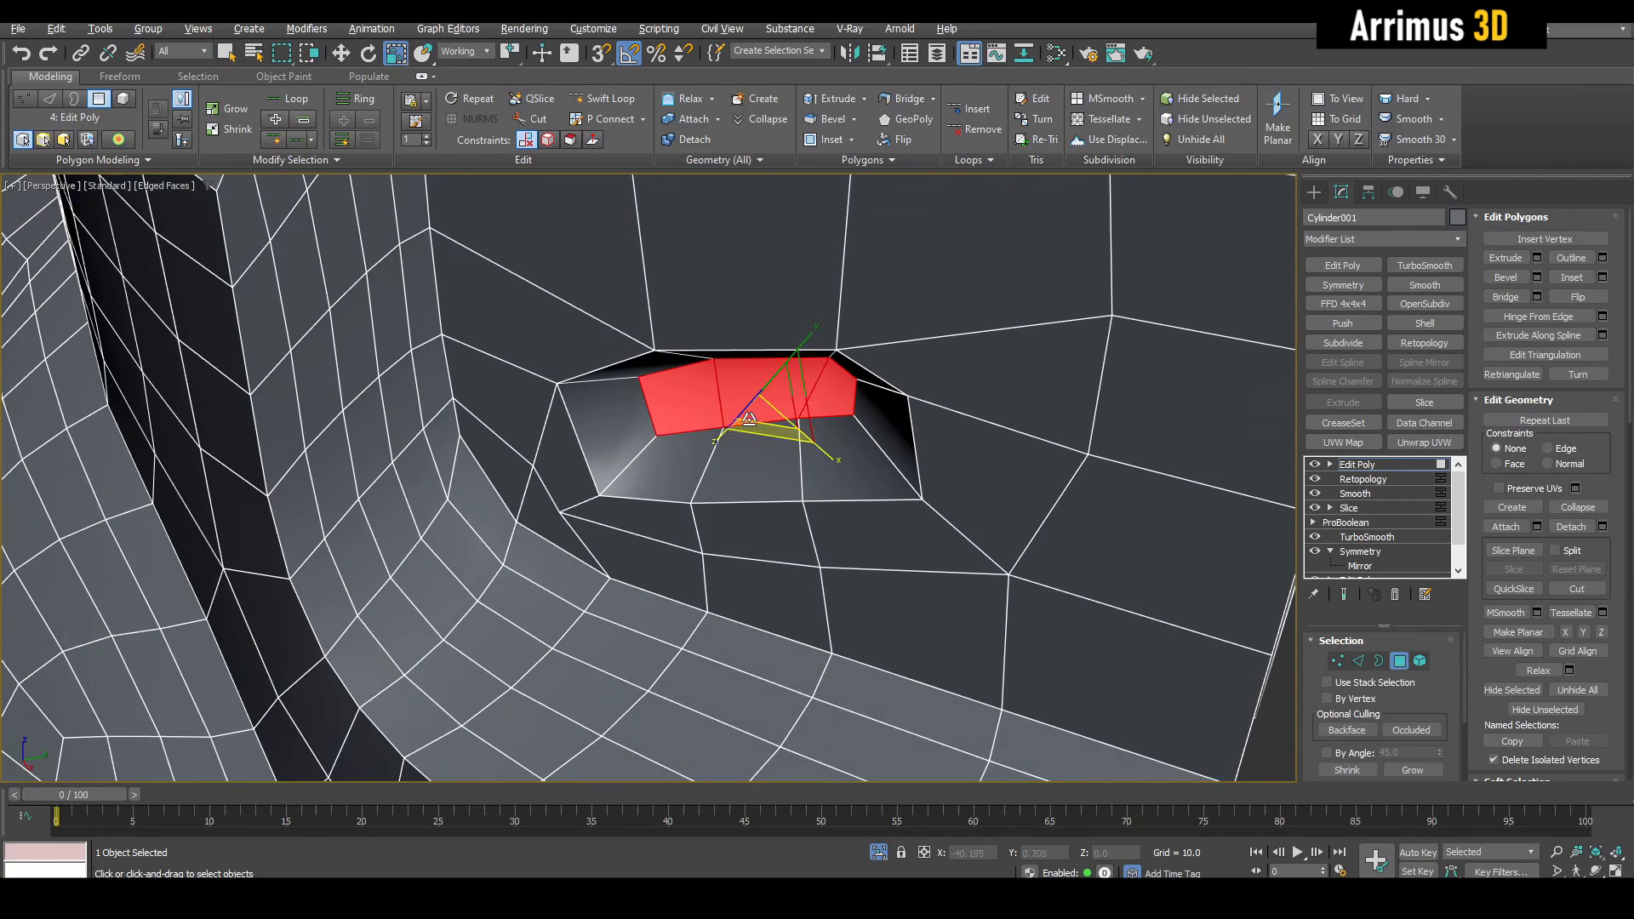
pyautogui.moveTo(750, 418); pyautogui.dragTo(884, 303)
pyautogui.moveTo(1113, 117); pyautogui.dragTo(1113, 117)
pyautogui.keyDown('alt'); pyautogui.moveTo(851, 314); pyautogui.dragTo(953, 262, button='middle'); pyautogui.keyUp('alt')
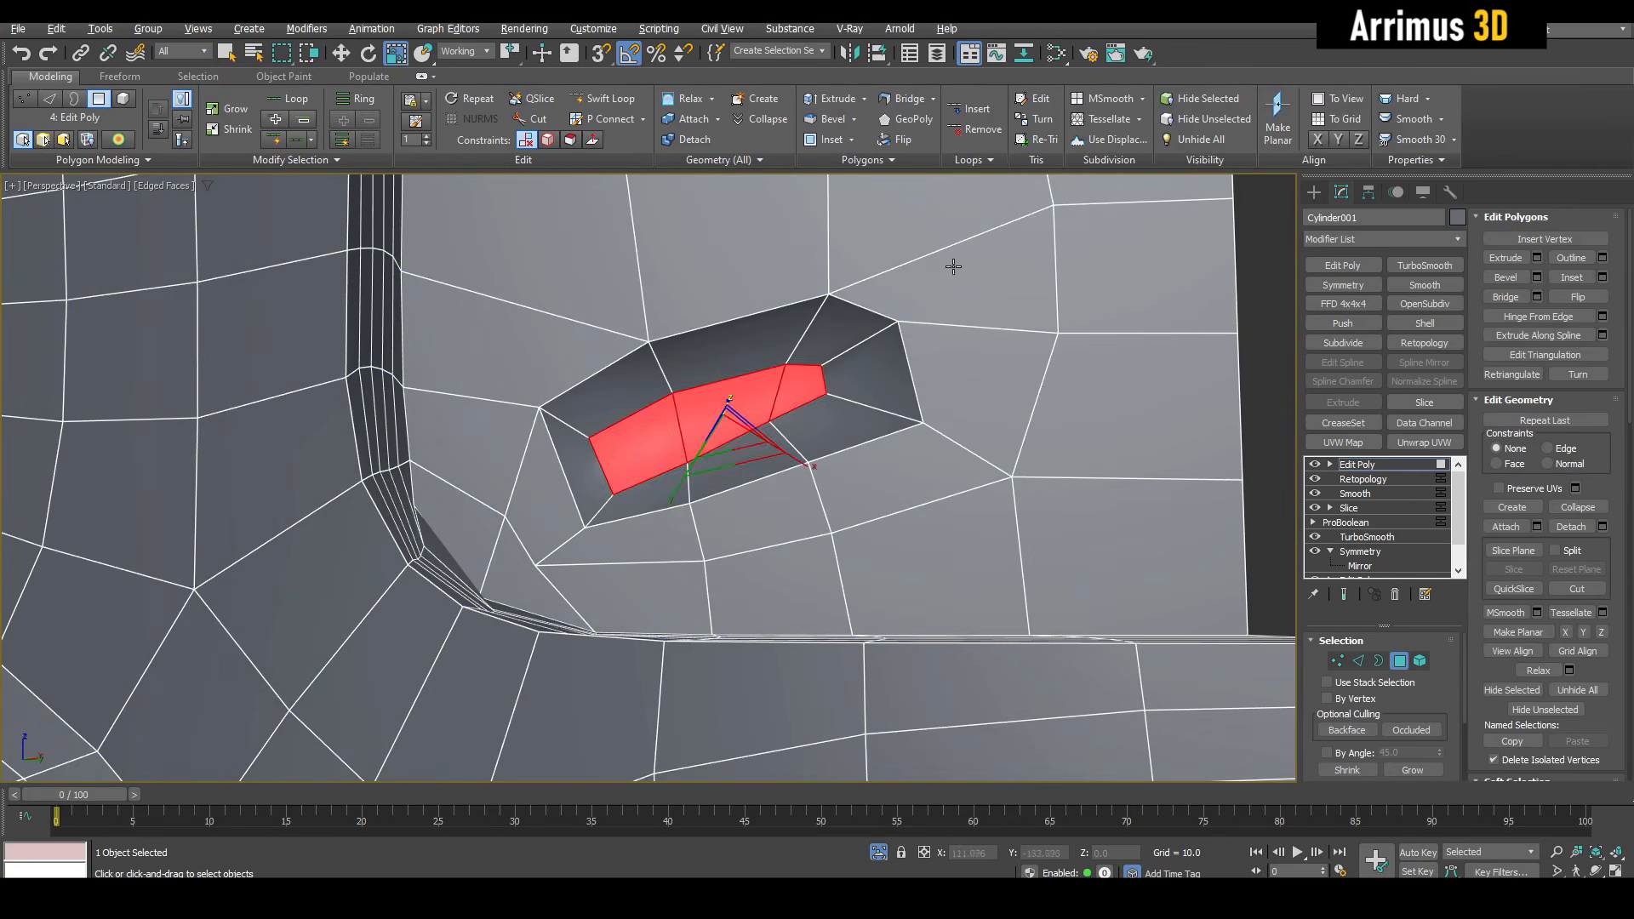
# Move the middle vertex on the upper edge of the recess floor to space the floor faces more evenly.
pyautogui.press('1')
pyautogui.click(785, 363)
pyautogui.press('w')
pyautogui.scroll(2, 782, 361)
pyautogui.moveTo(790, 337); pyautogui.dragTo(760, 349)
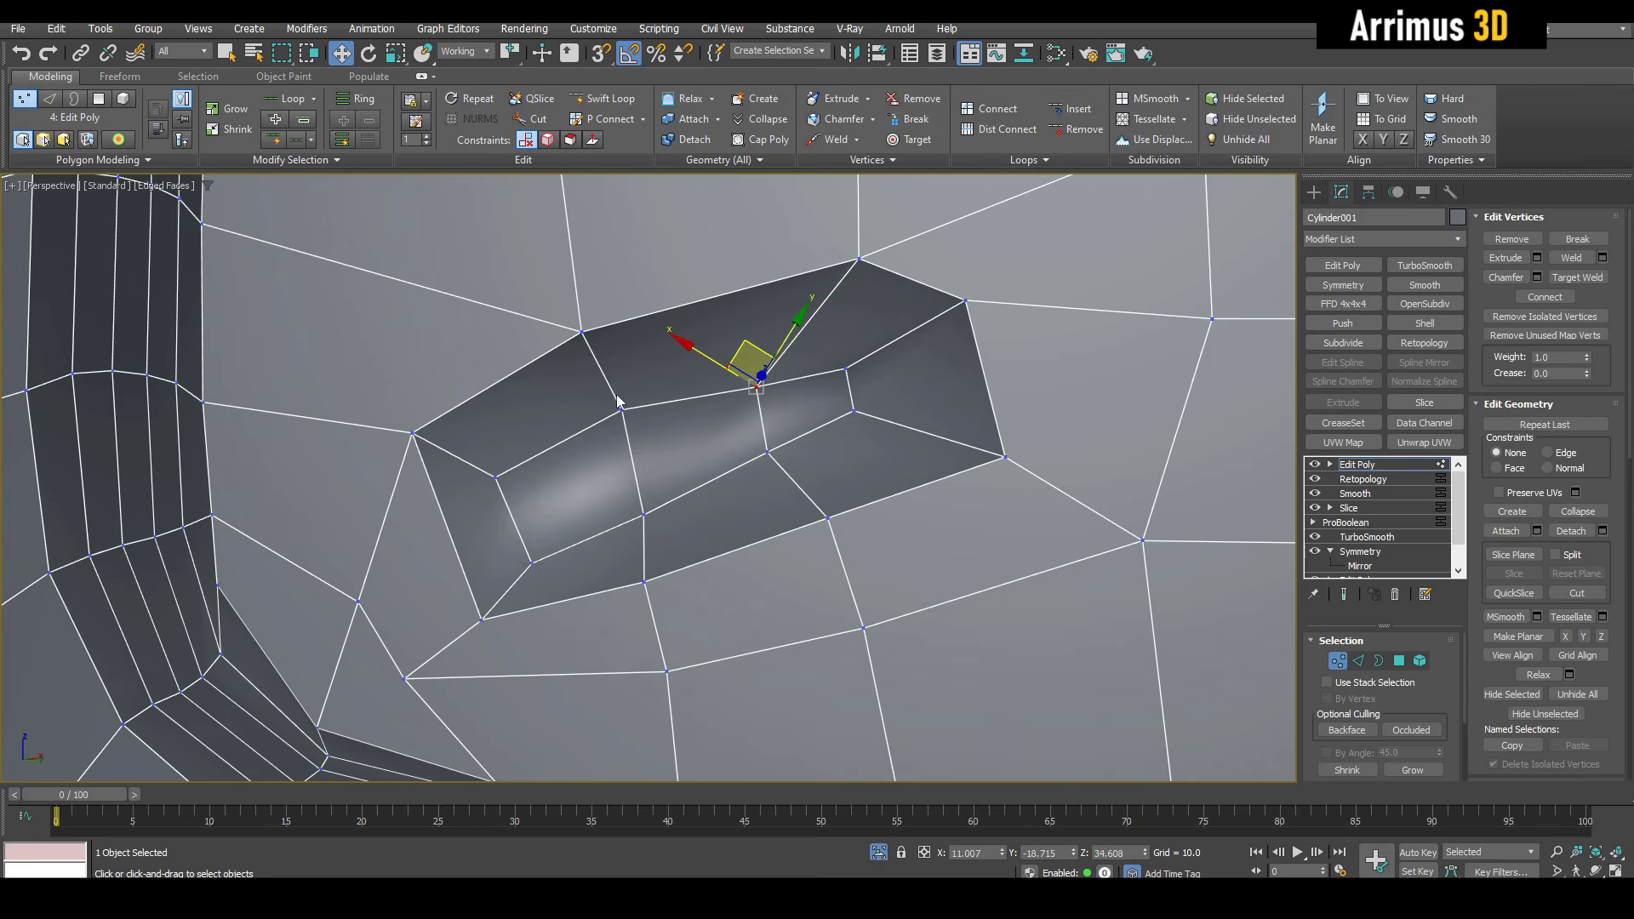
# Straighten the upper and lower long edge runs of the recess floor by scaling each one flat.
pyautogui.press('2')
pyautogui.click(679, 403)
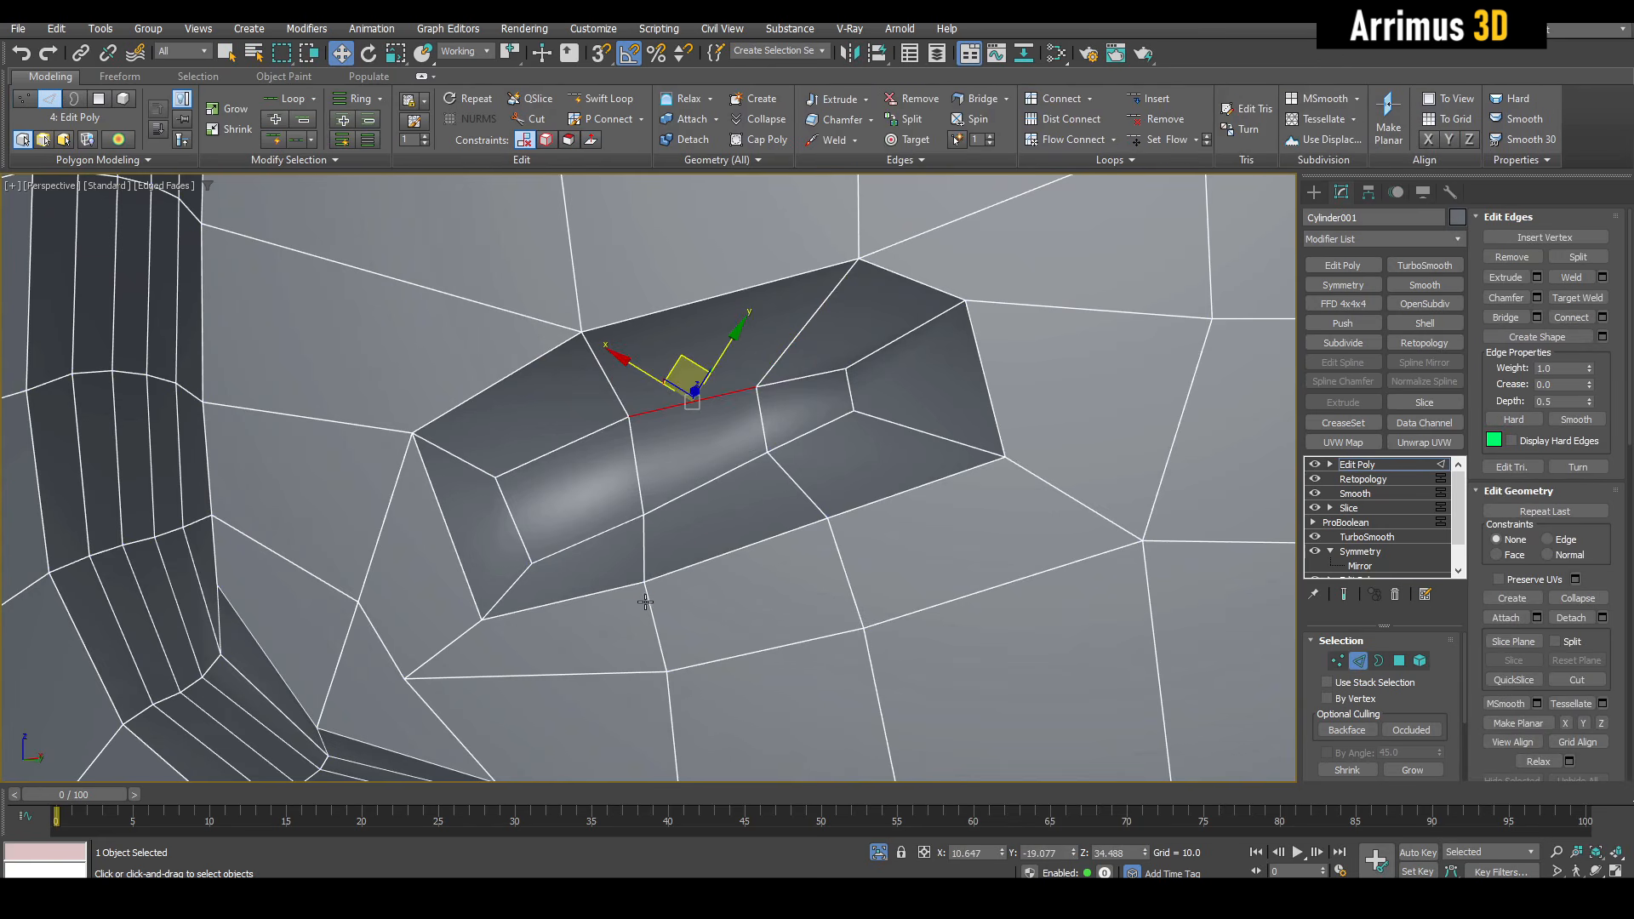
pyautogui.click(645, 601)
pyautogui.press('q')
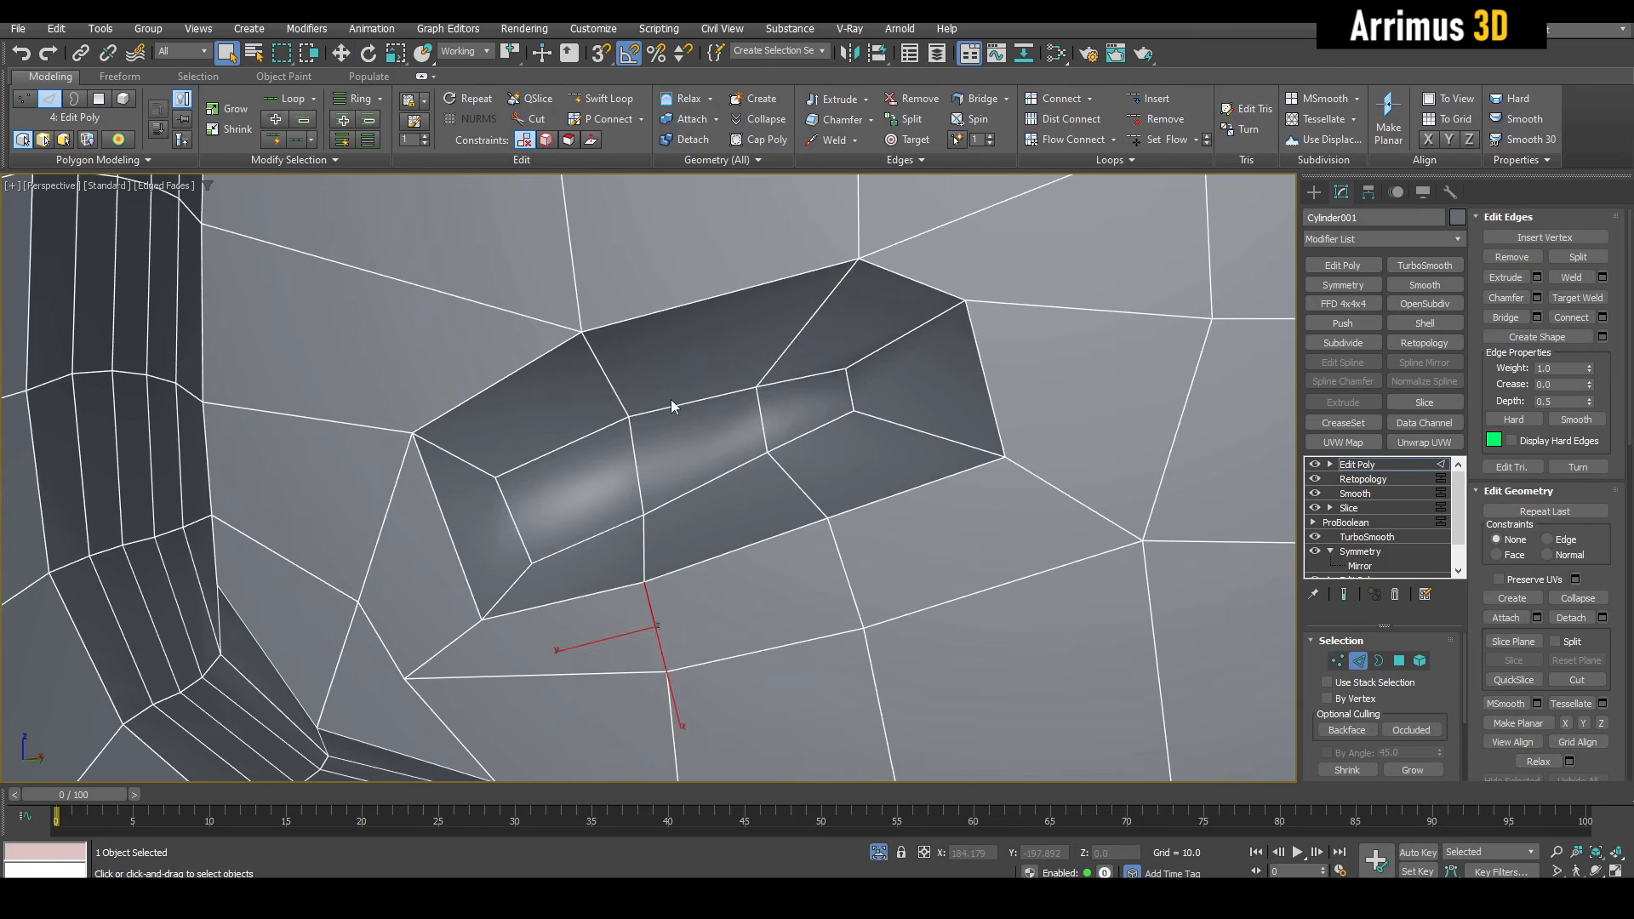
pyautogui.doubleClick(674, 405)
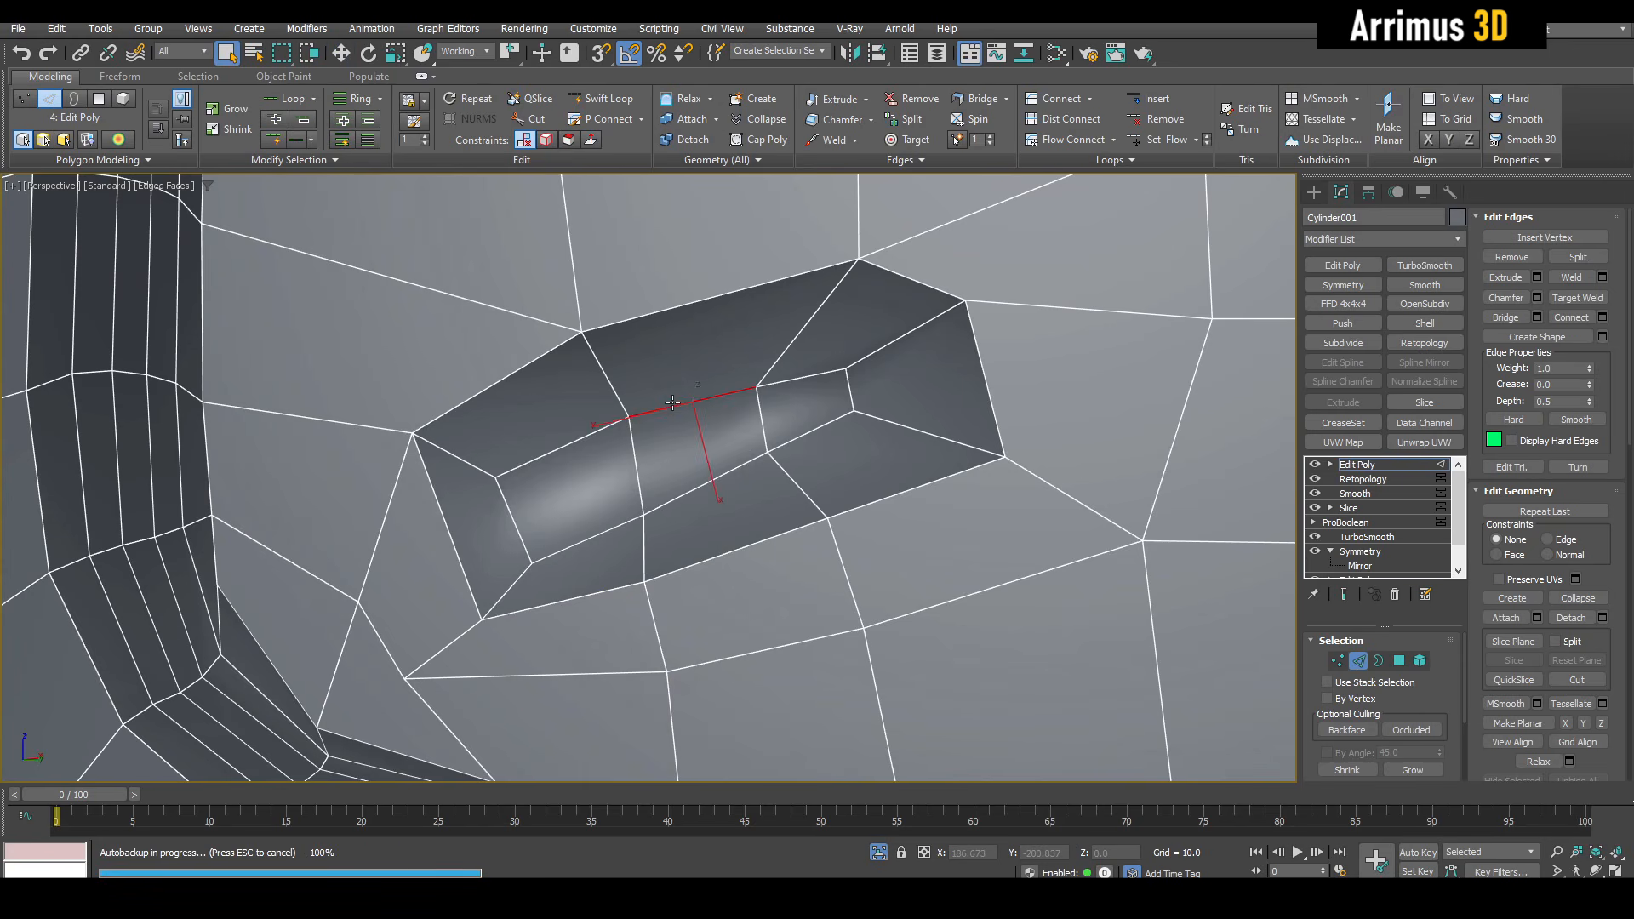
pyautogui.press('r')
pyautogui.moveTo(708, 493); pyautogui.dragTo(703, 488)
pyautogui.doubleClick(682, 503)
pyautogui.moveTo(726, 582); pyautogui.dragTo(219, 679)
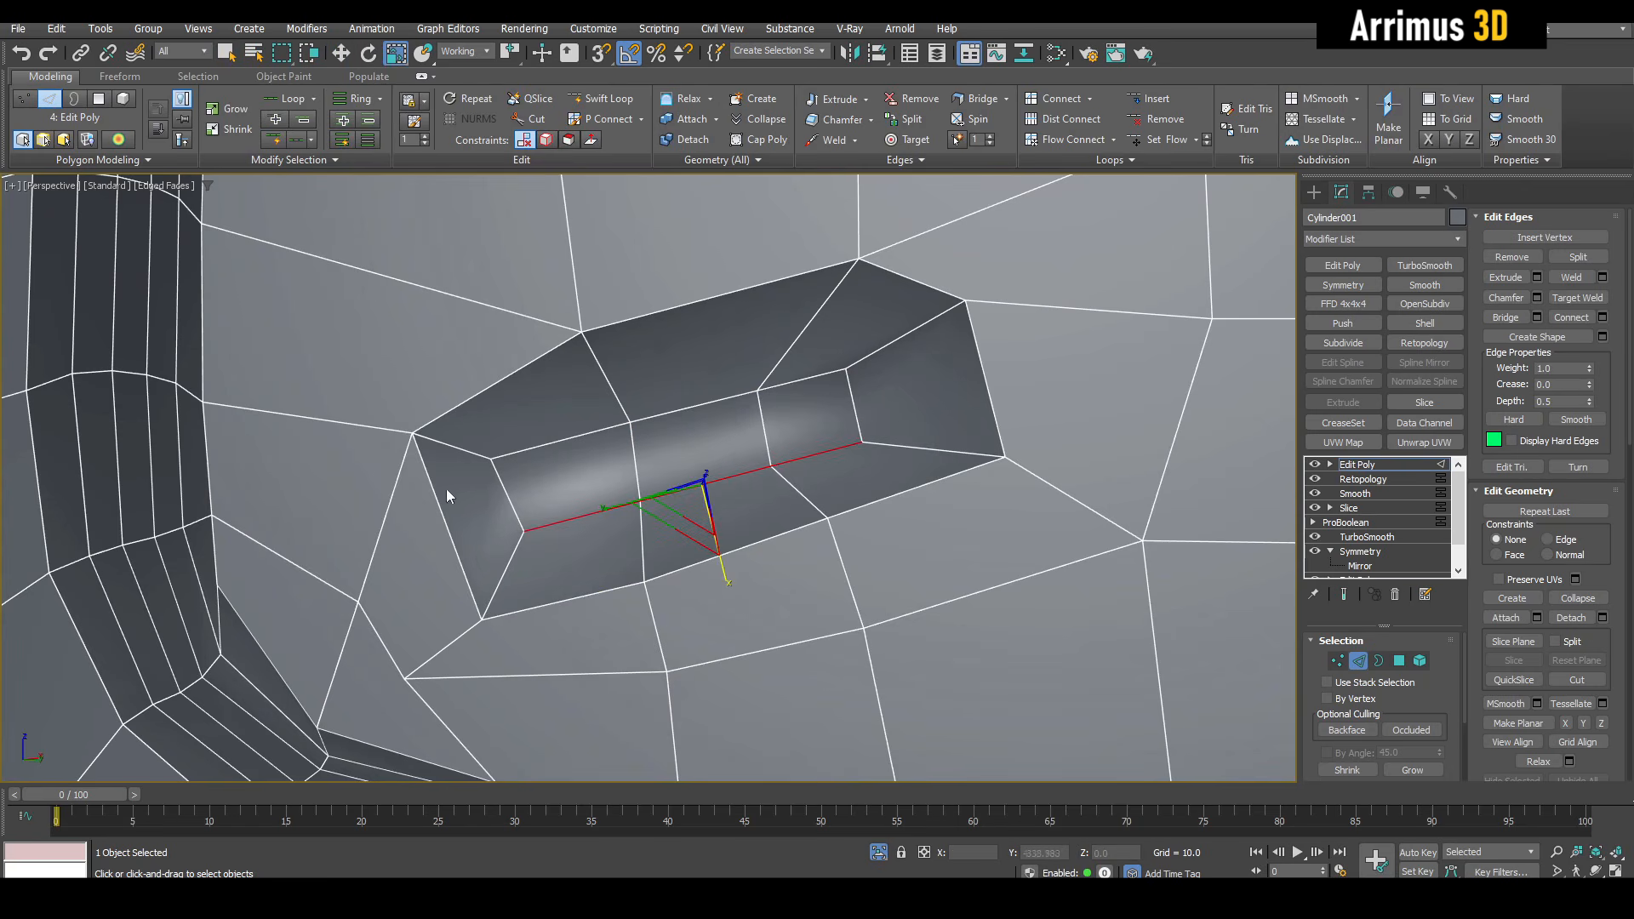
# Select the edges along the recess's upper rim and scale them into one straight line.
pyautogui.press('q')
pyautogui.click(884, 271)
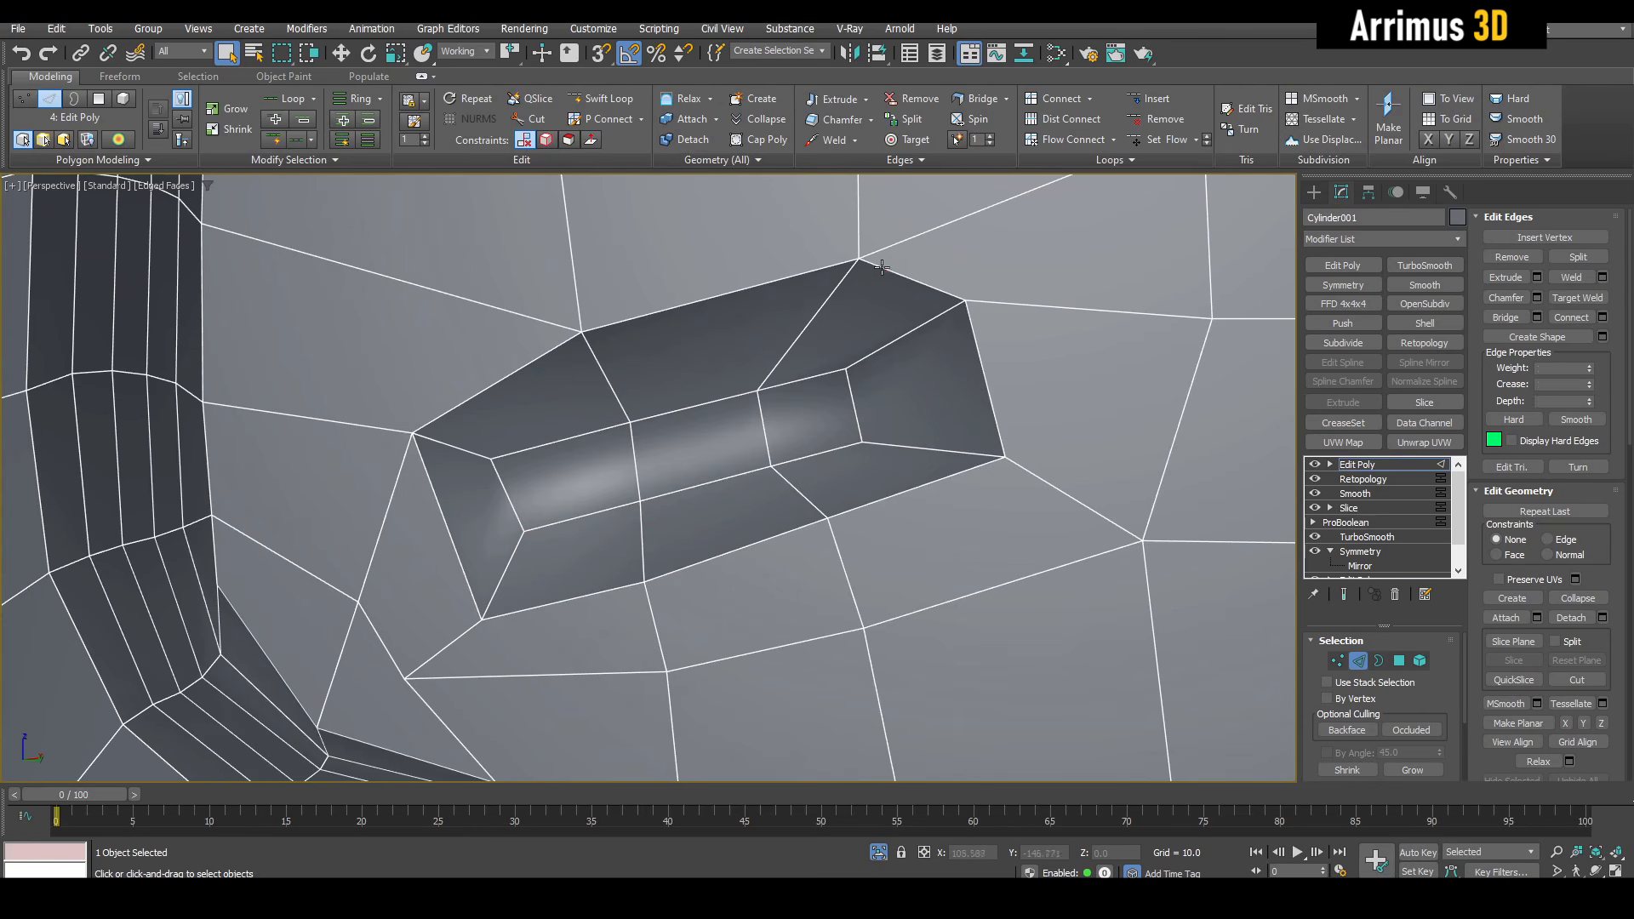
pyautogui.keyDown('ctrl'); pyautogui.click(766, 275); pyautogui.keyUp('ctrl')
pyautogui.keyDown('ctrl'); pyautogui.click(550, 354); pyautogui.keyUp('ctrl')
pyautogui.press('r')
pyautogui.moveTo(730, 399); pyautogui.dragTo(177, 479)
pyautogui.moveTo(900, 321); pyautogui.dragTo(777, 420, button='middle')
pyautogui.press('q')
# Connect the recess's outer upper rim corner to the nearby wall vertex and remove the redundant diagonal edge beside it.
pyautogui.press('1')
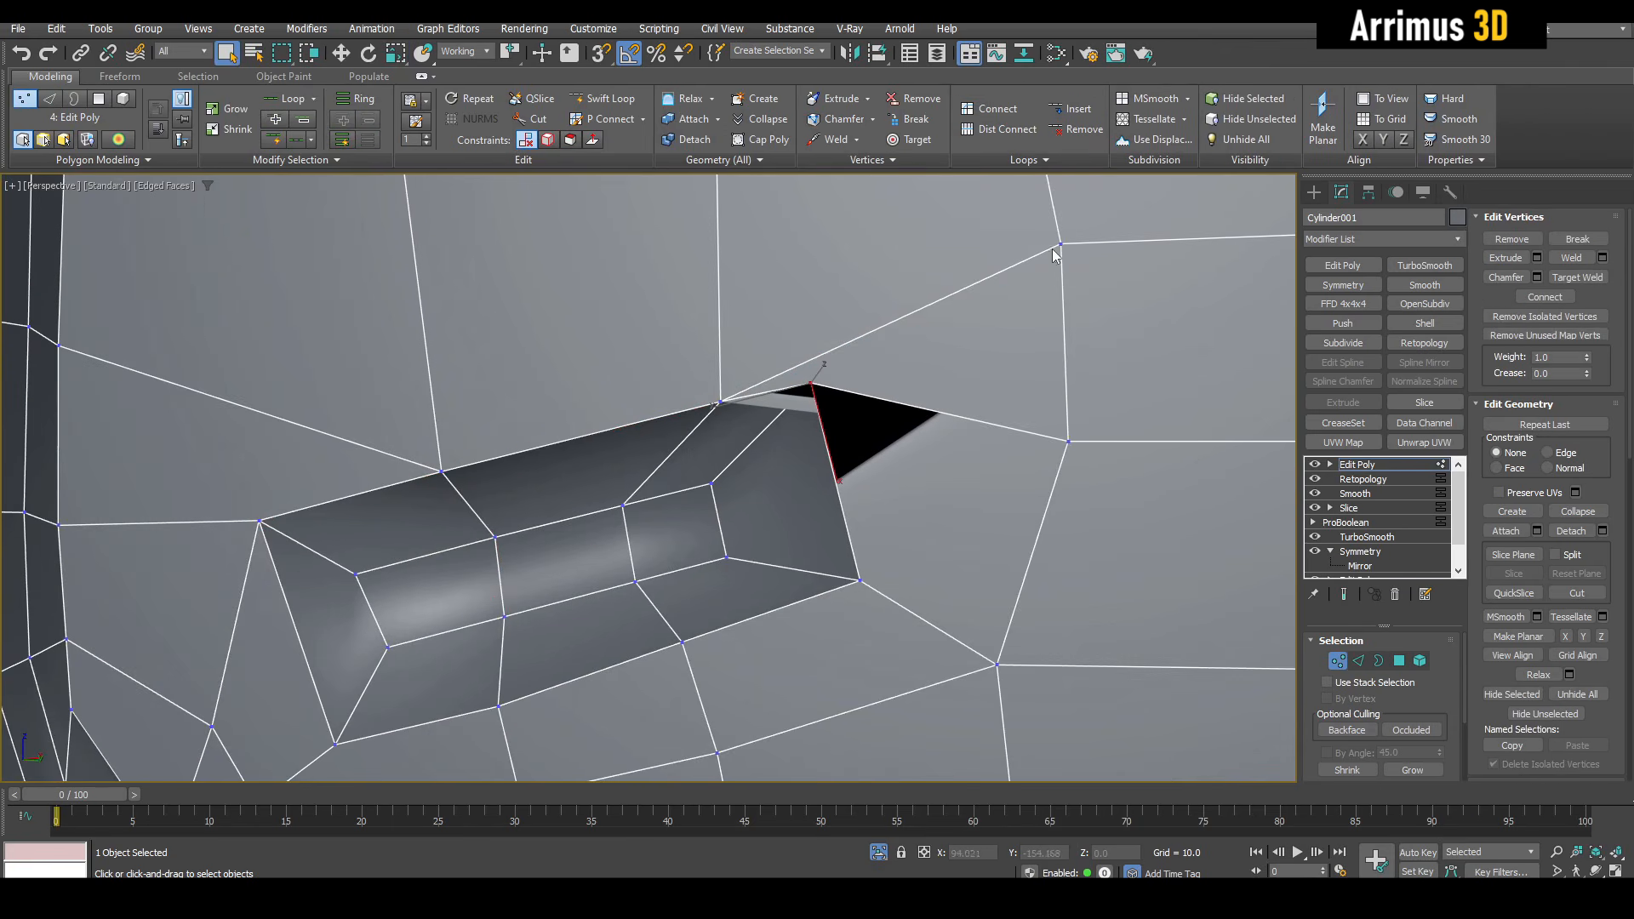
pyautogui.keyDown('ctrl'); pyautogui.click(1058, 245); pyautogui.keyUp('ctrl')
pyautogui.scroll(-2, 961, 376)
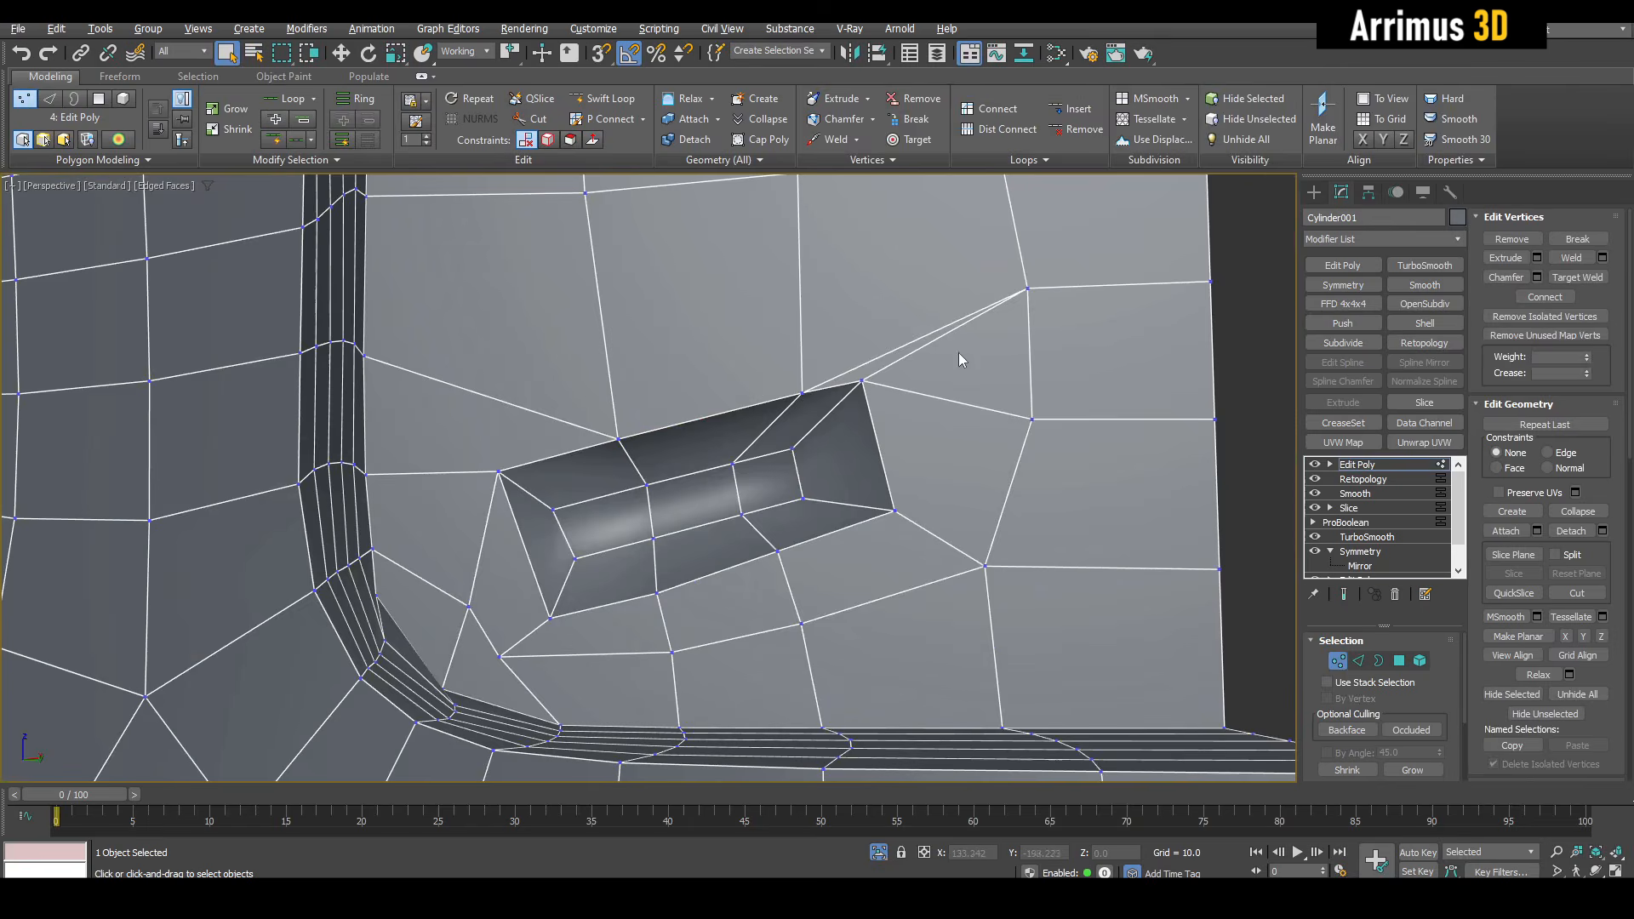
pyautogui.press('2')
pyautogui.click(945, 328)
pyautogui.press('BackSpace')
pyautogui.scroll(-2, 945, 325)
pyautogui.press('2')
pyautogui.scroll(-10, 909, 365)
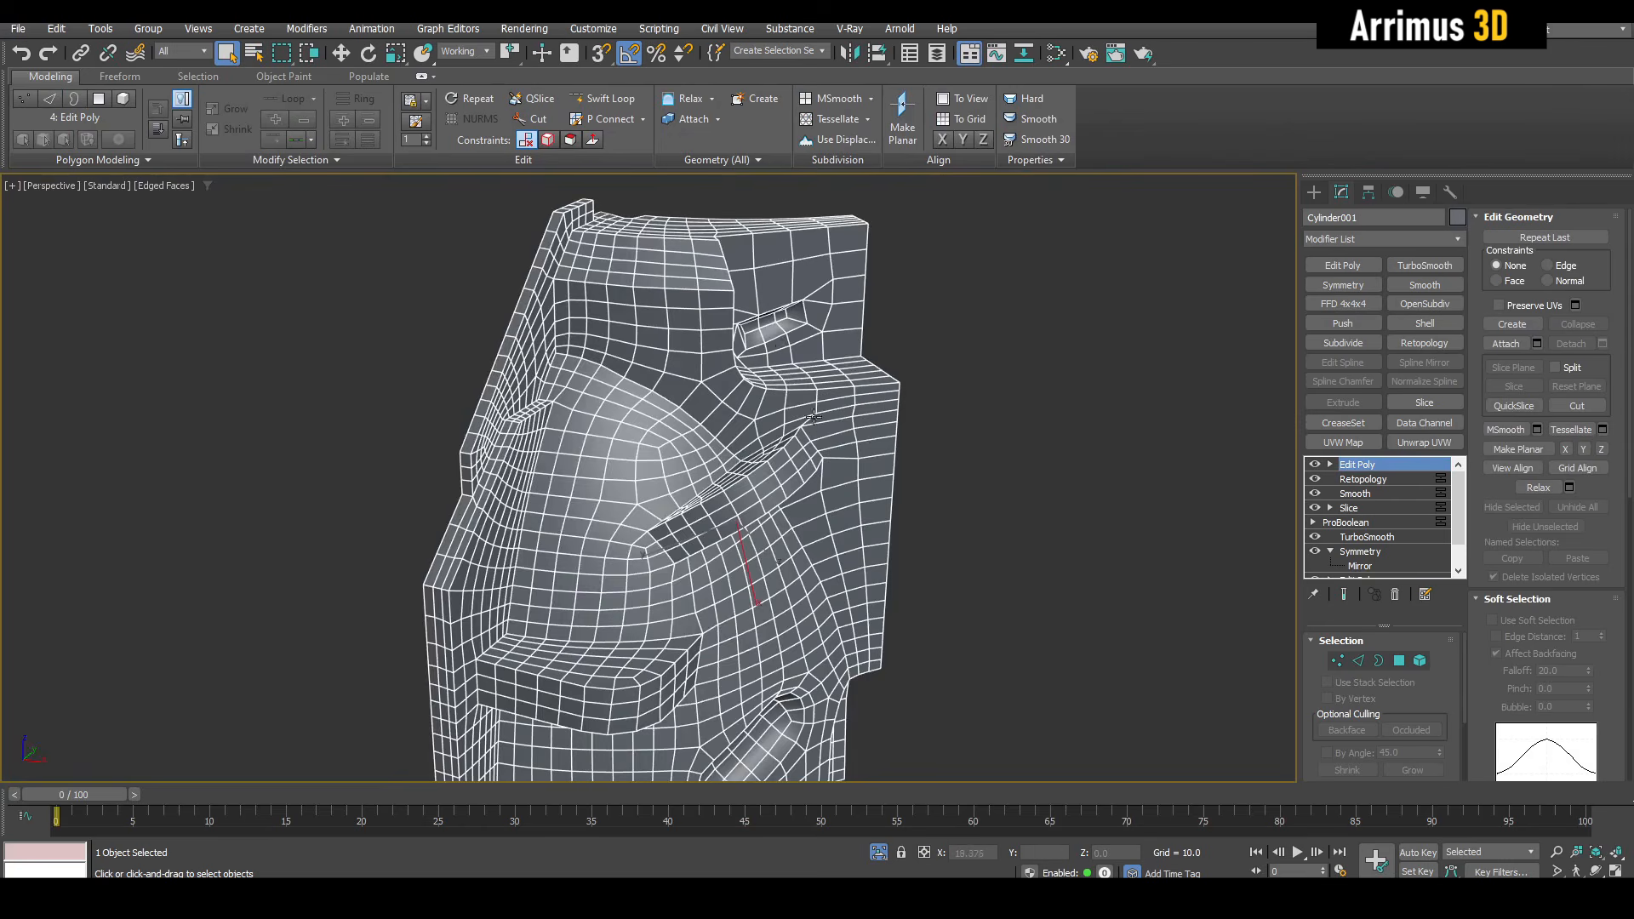
# Add a Symmetry modifier to the wedge, set to Radial with a count of 4.
pyautogui.keyDown('alt'); pyautogui.moveTo(814, 417); pyautogui.dragTo(834, 447, button='middle'); pyautogui.keyUp('alt')
pyautogui.moveTo(1110, 411); pyautogui.dragTo(1108, 479, button='middle')
pyautogui.press('F4')
pyautogui.press('F4')
pyautogui.click(1366, 291)
pyautogui.click(1380, 660)
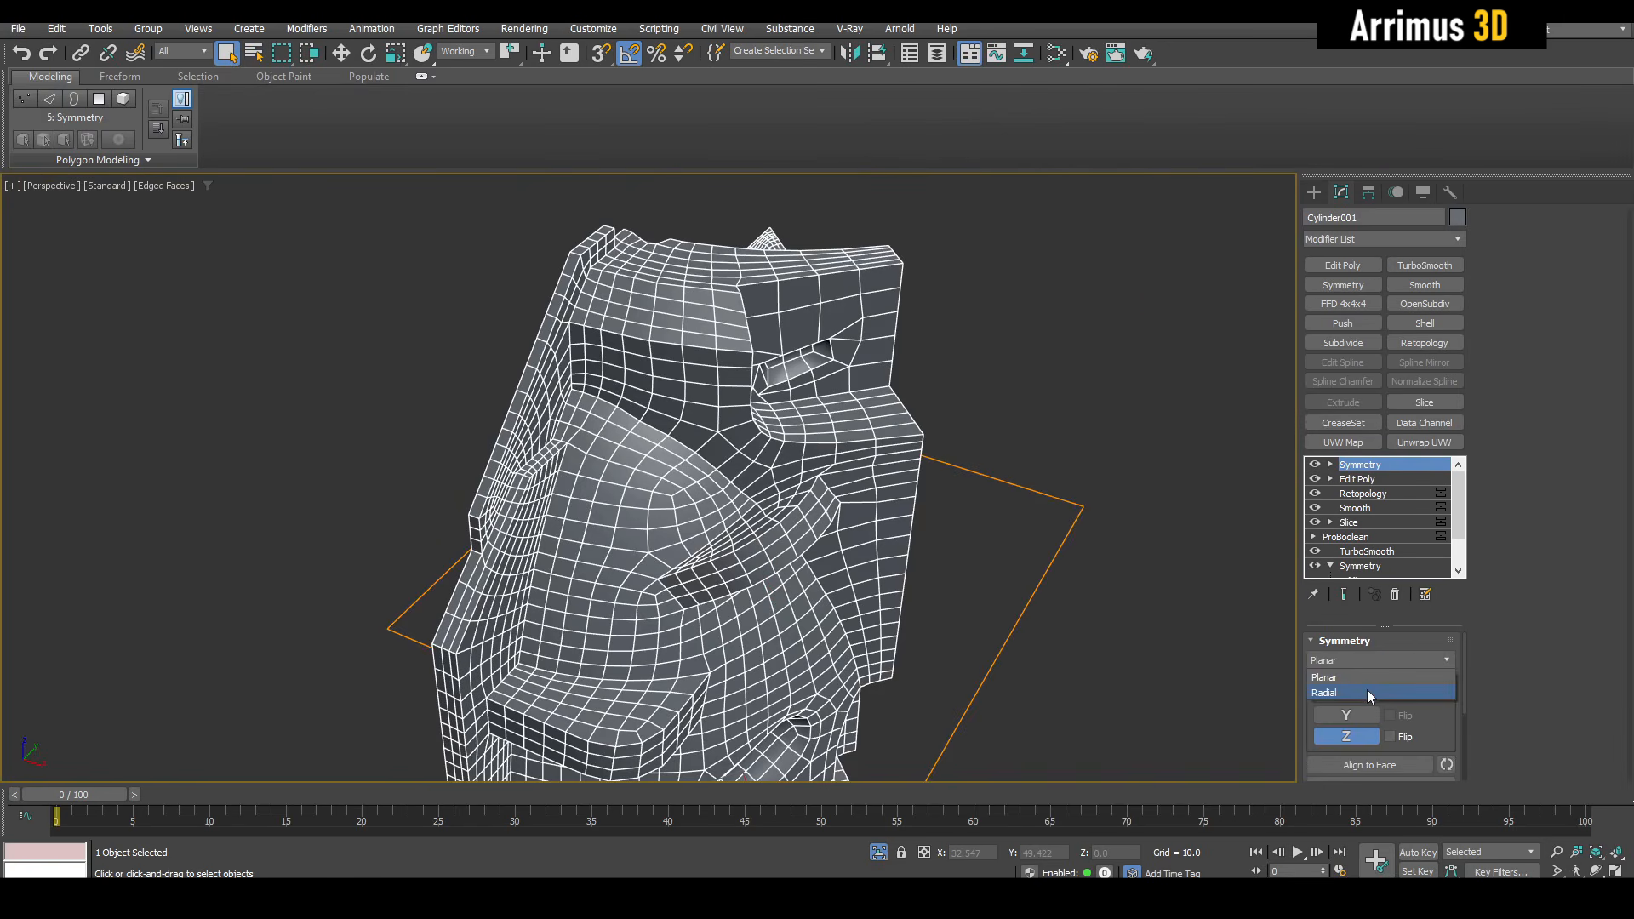
pyautogui.click(1367, 691)
pyautogui.write('4')
pyautogui.press('Return')
pyautogui.moveTo(999, 503); pyautogui.dragTo(1033, 558, button='middle')
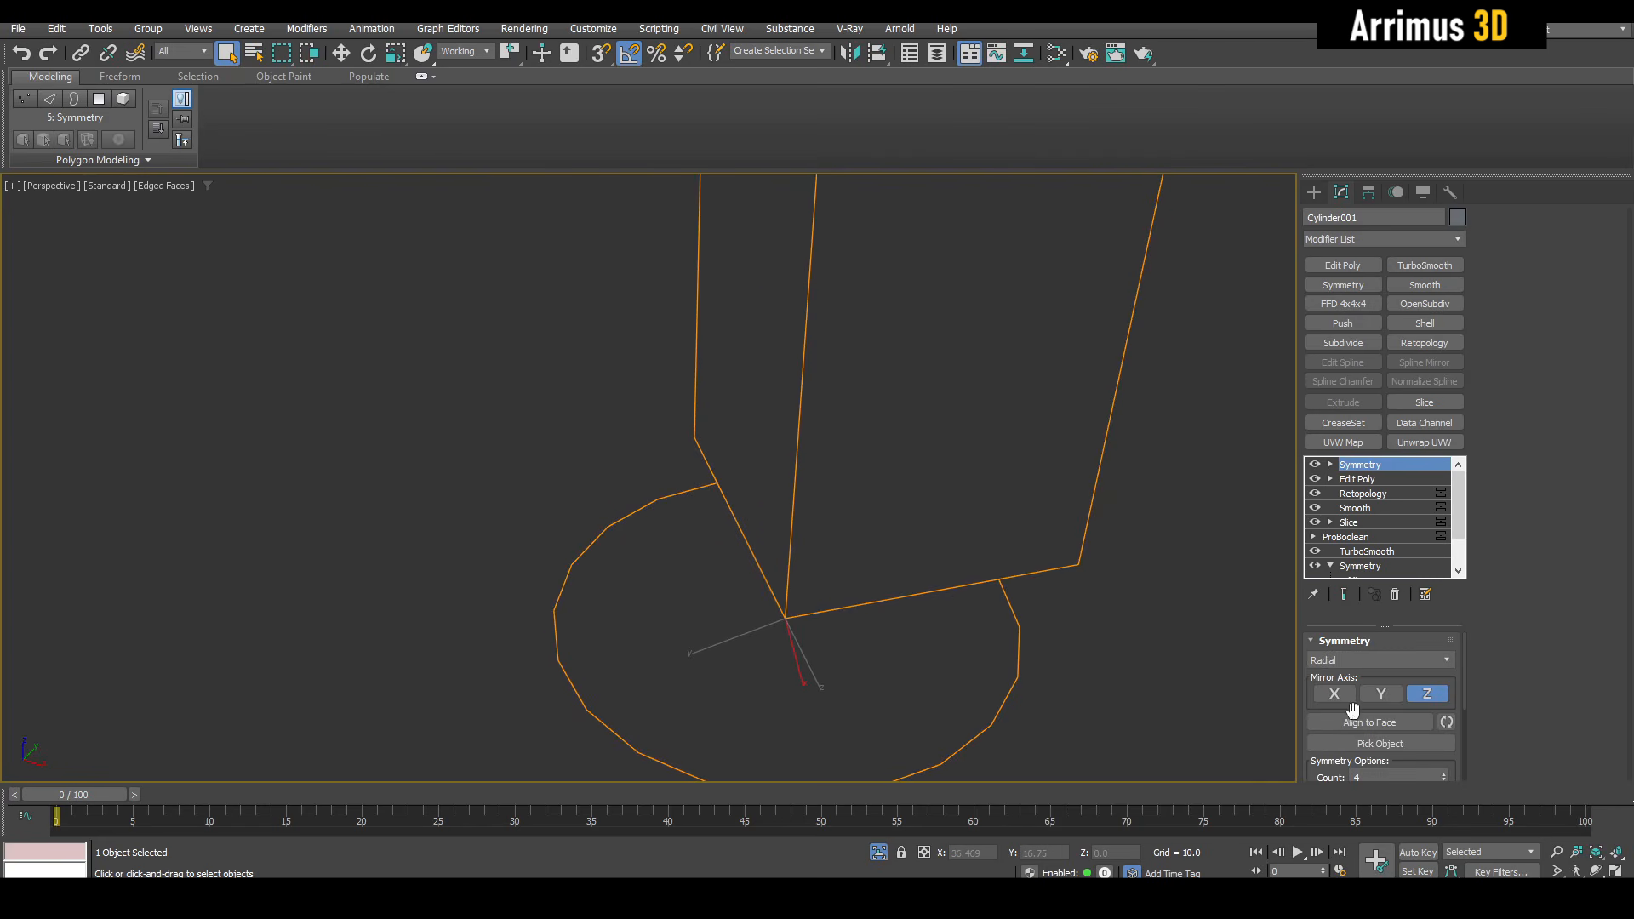
# Rotate the radial symmetry's mirror gizmo -135 degrees about Z and enable Mirror Symmetry.
pyautogui.moveTo(1333, 705); pyautogui.dragTo(1332, 670)
pyautogui.scroll(-2, 807, 458)
pyautogui.press('1')
pyautogui.press('e')
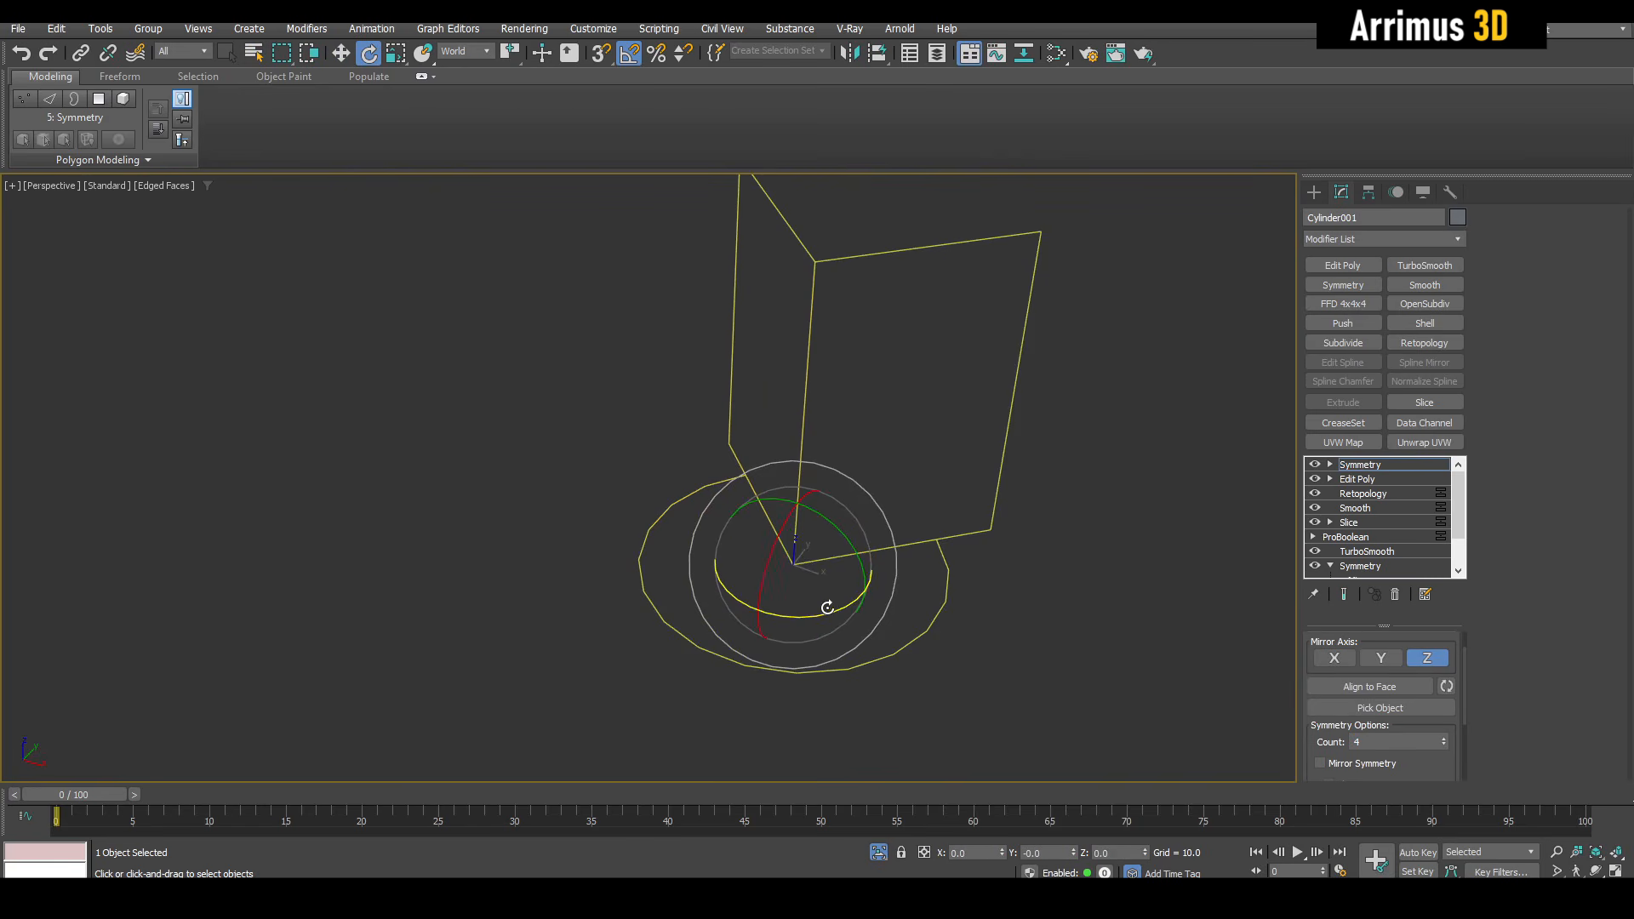
pyautogui.moveTo(827, 606); pyautogui.dragTo(774, 606)
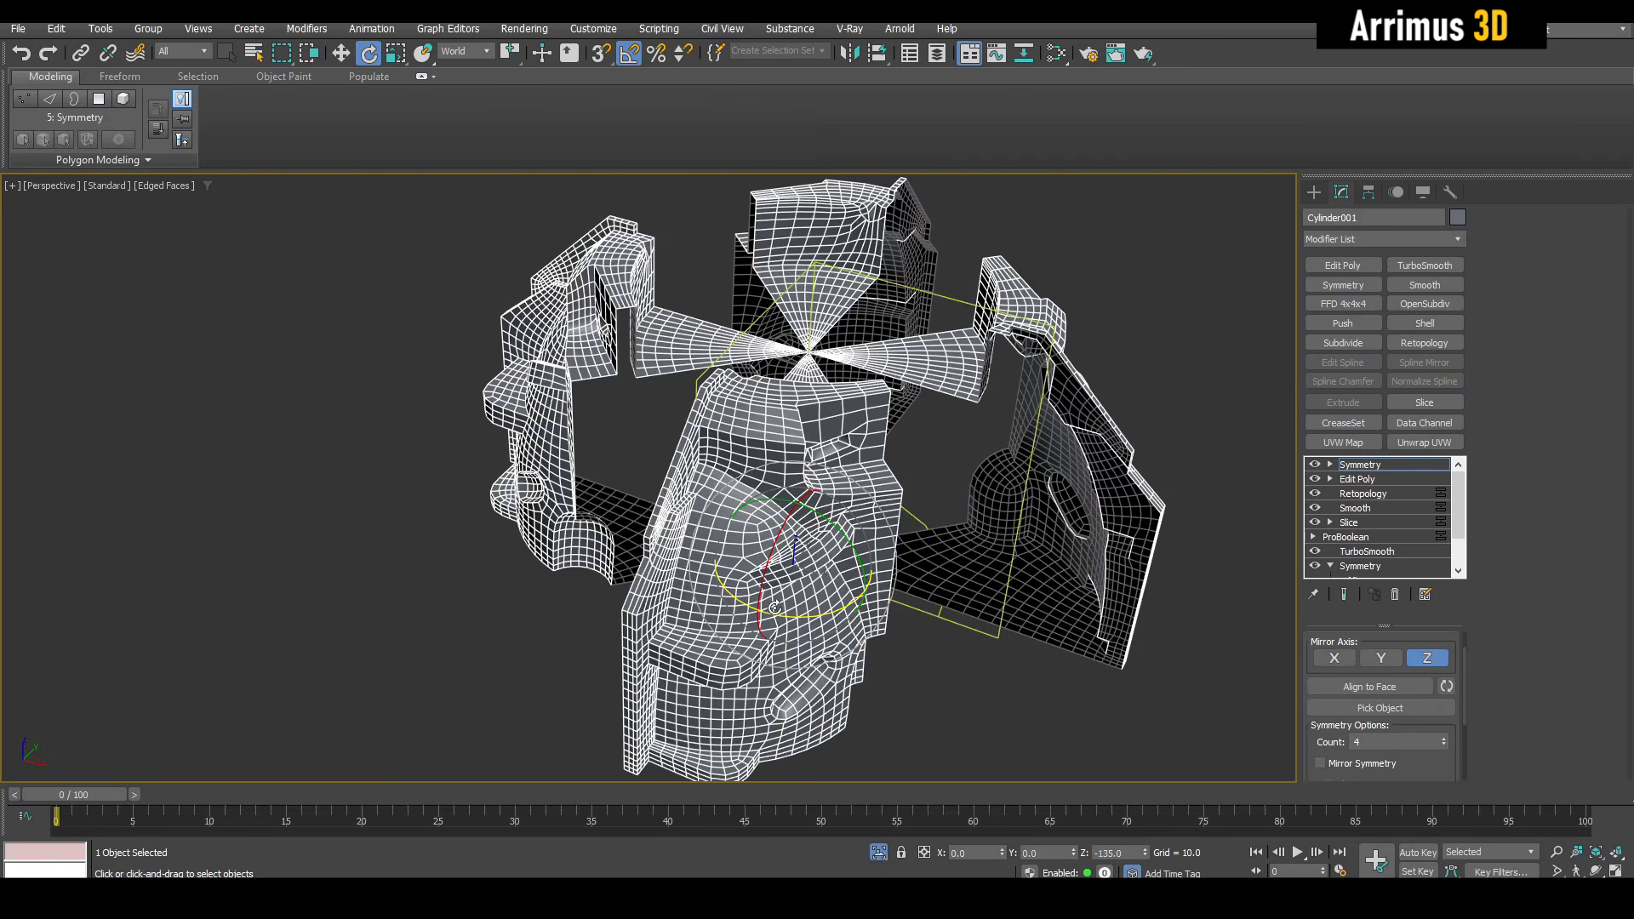
pyautogui.press('q')
pyautogui.click(1320, 763)
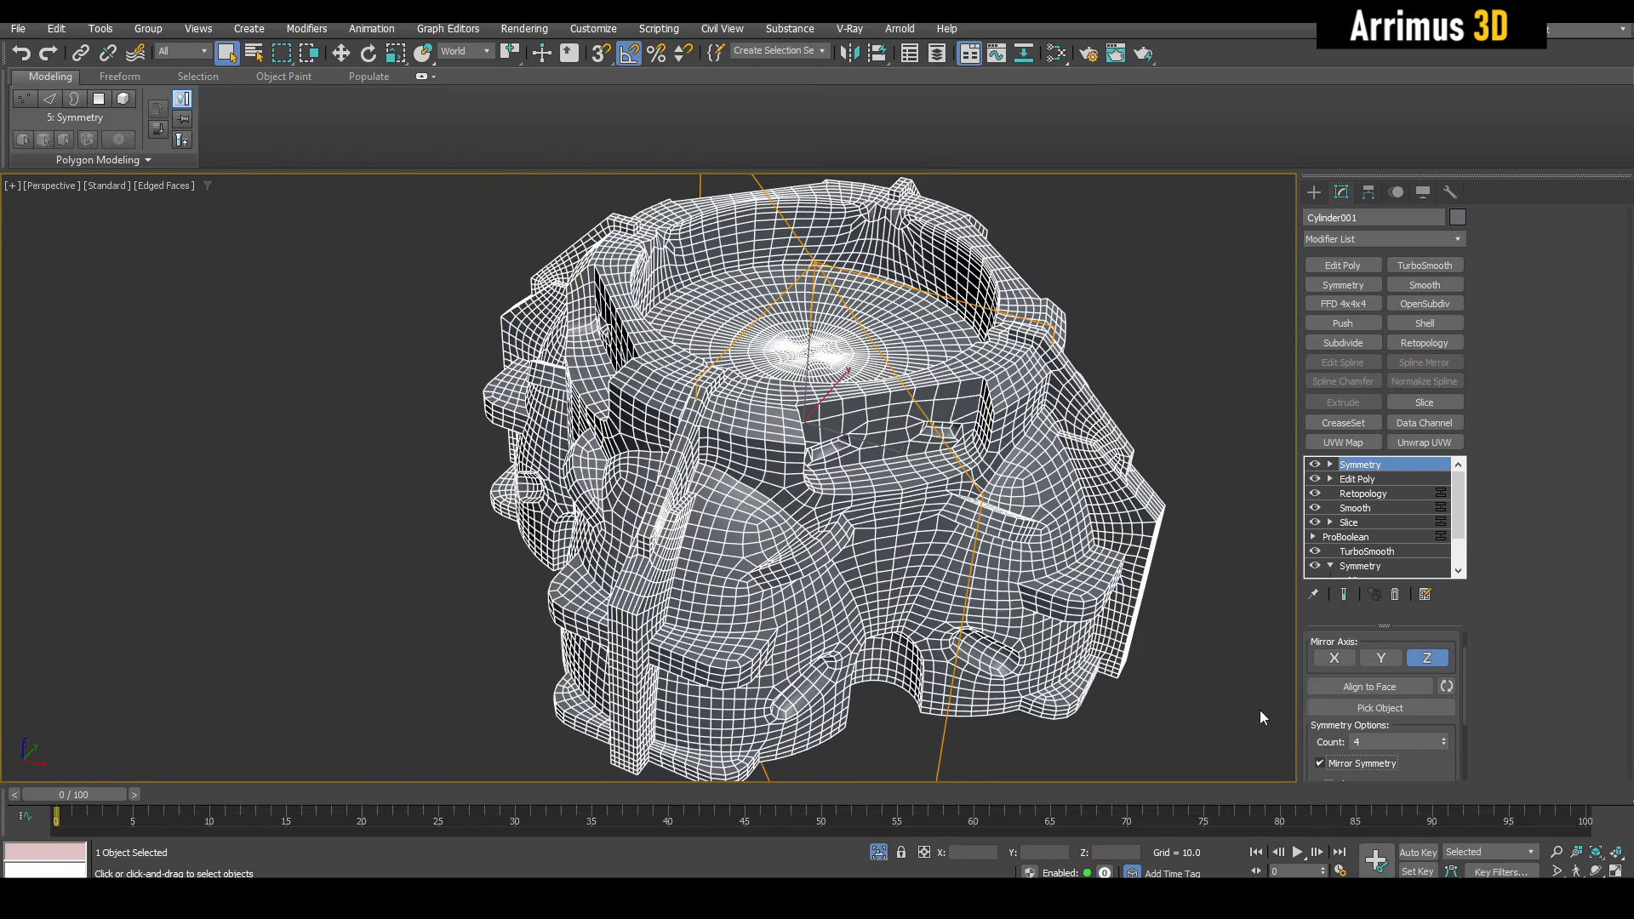
# Add a TurboSmooth modifier with 2 iterations over the symmetry and inspect the smoothed form.
pyautogui.press('F4')
pyautogui.scroll(3, 771, 340)
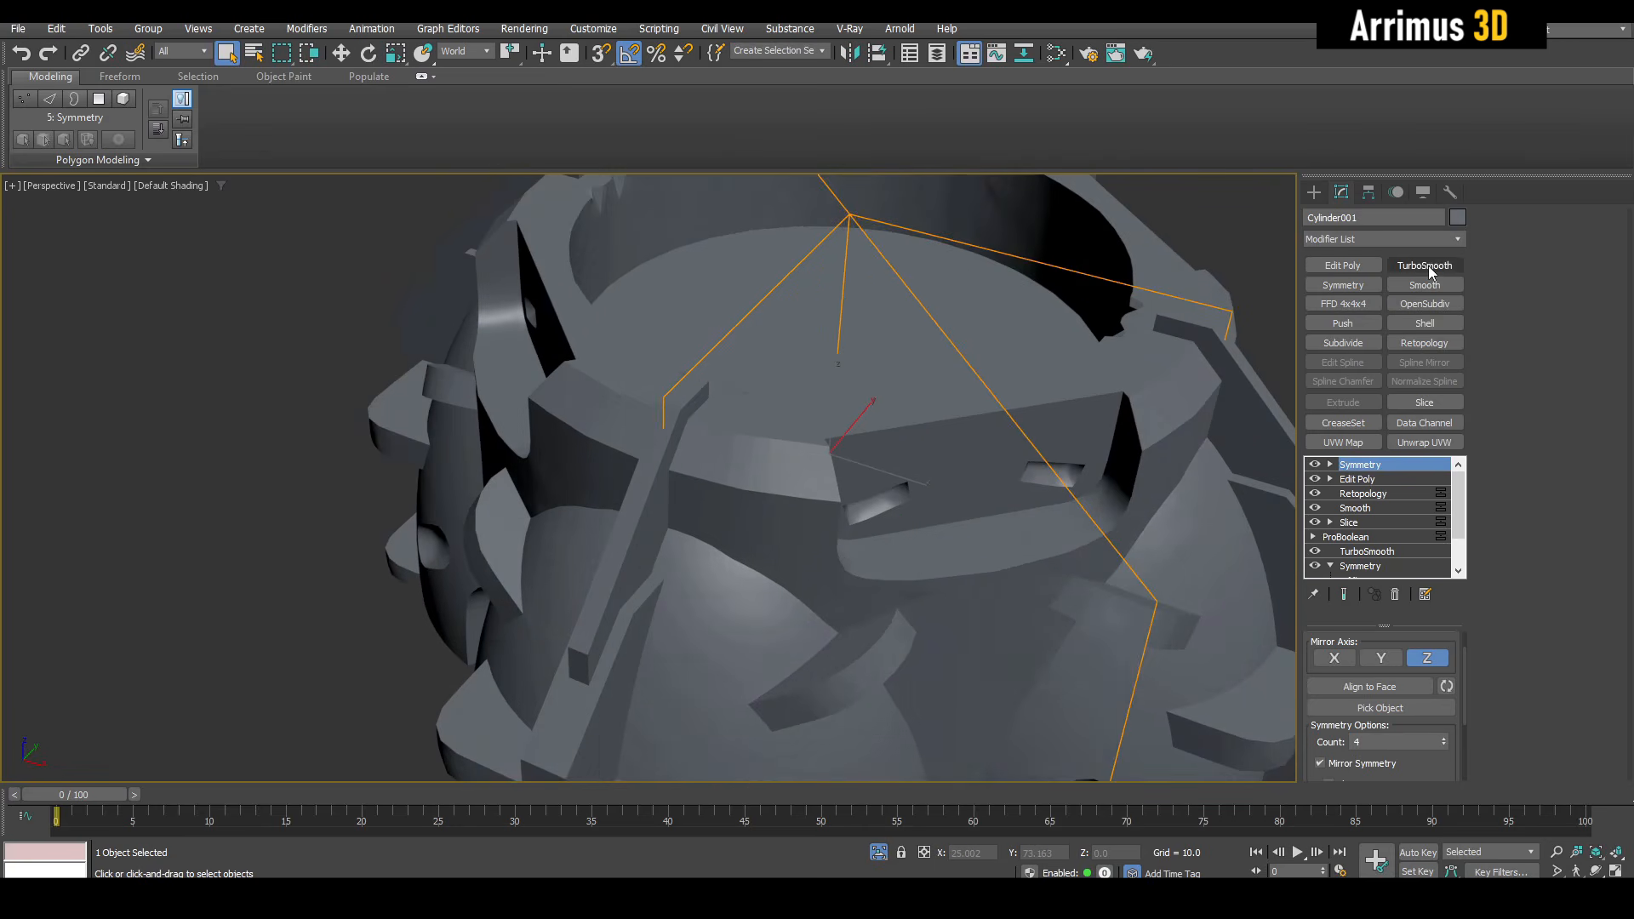
pyautogui.click(1427, 269)
pyautogui.moveTo(1146, 553); pyautogui.dragTo(1115, 640, button='middle')
pyautogui.scroll(-3, 1115, 529)
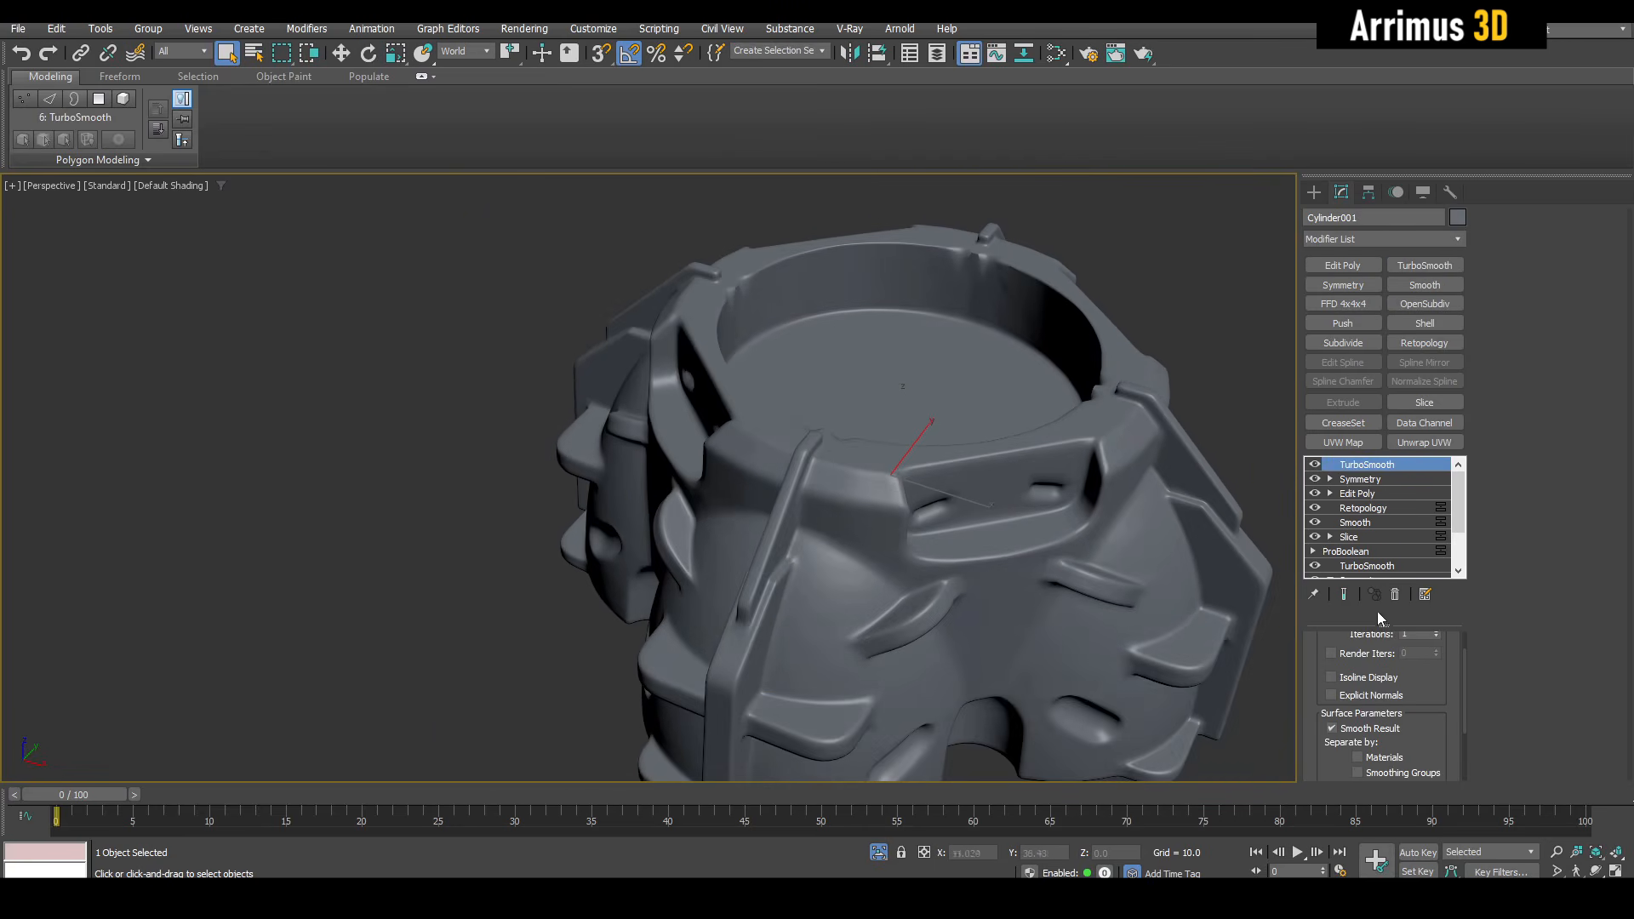
pyautogui.scroll(2, 1419, 676)
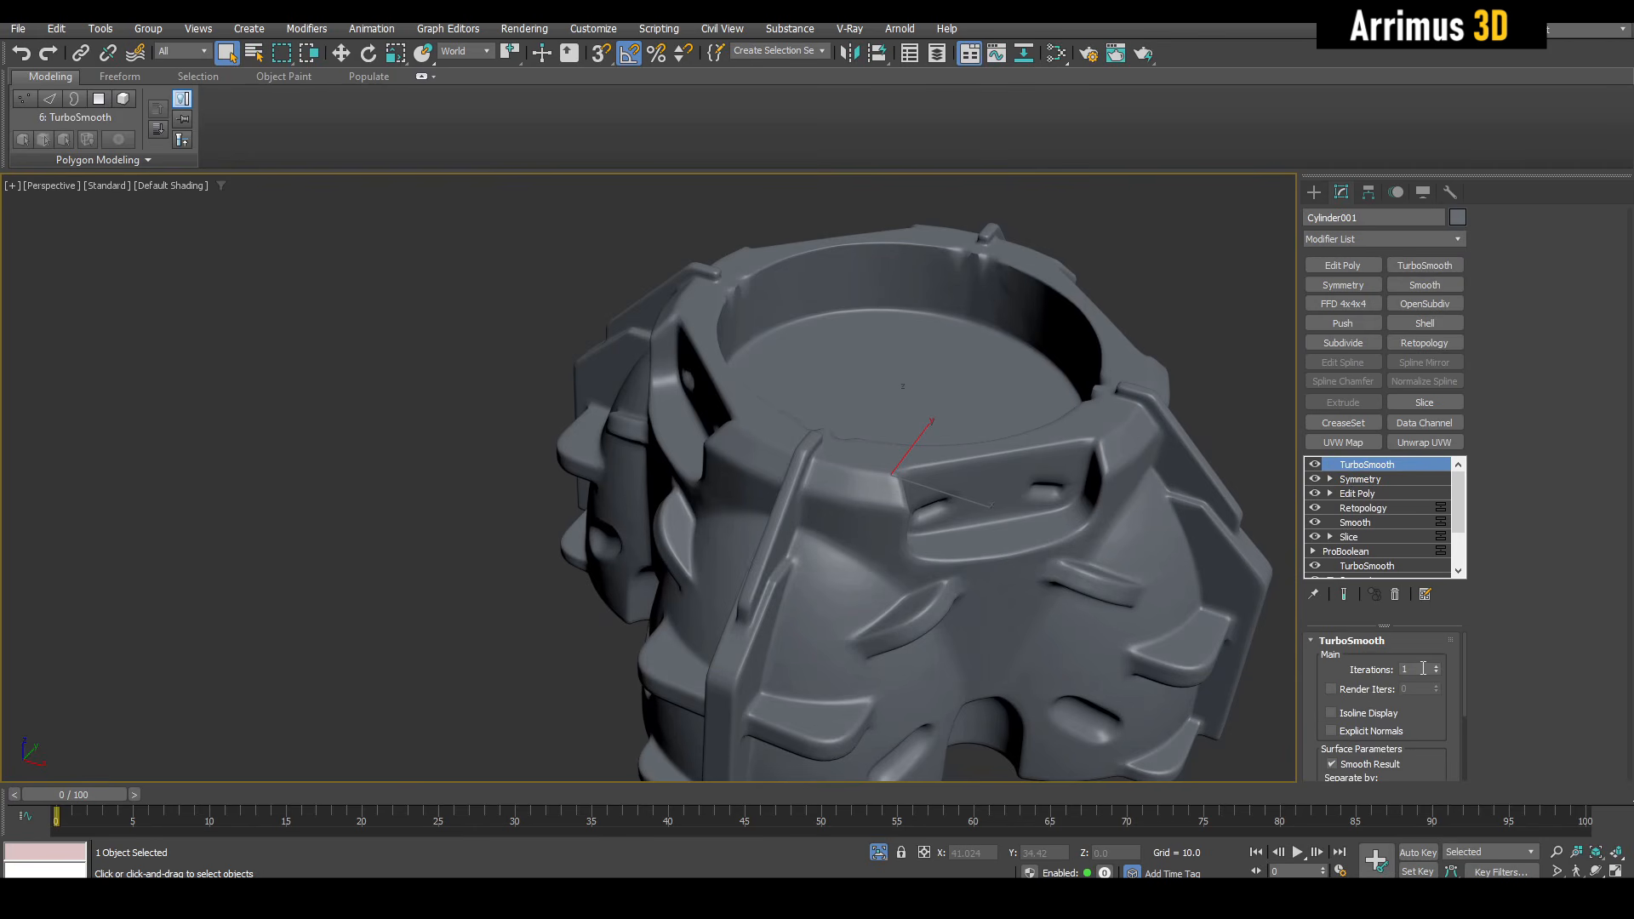
pyautogui.write('2')
pyautogui.press('Return')
pyautogui.scroll(-3, 766, 383)
pyautogui.keyDown('alt'); pyautogui.moveTo(868, 383); pyautogui.dragTo(917, 376, button='middle'); pyautogui.keyUp('alt')
pyautogui.scroll(6, 917, 376)
# Return to the wedge's Edit Poly modifier in polygon mode with By Angle selection at 45 degrees.
pyautogui.press('F4')
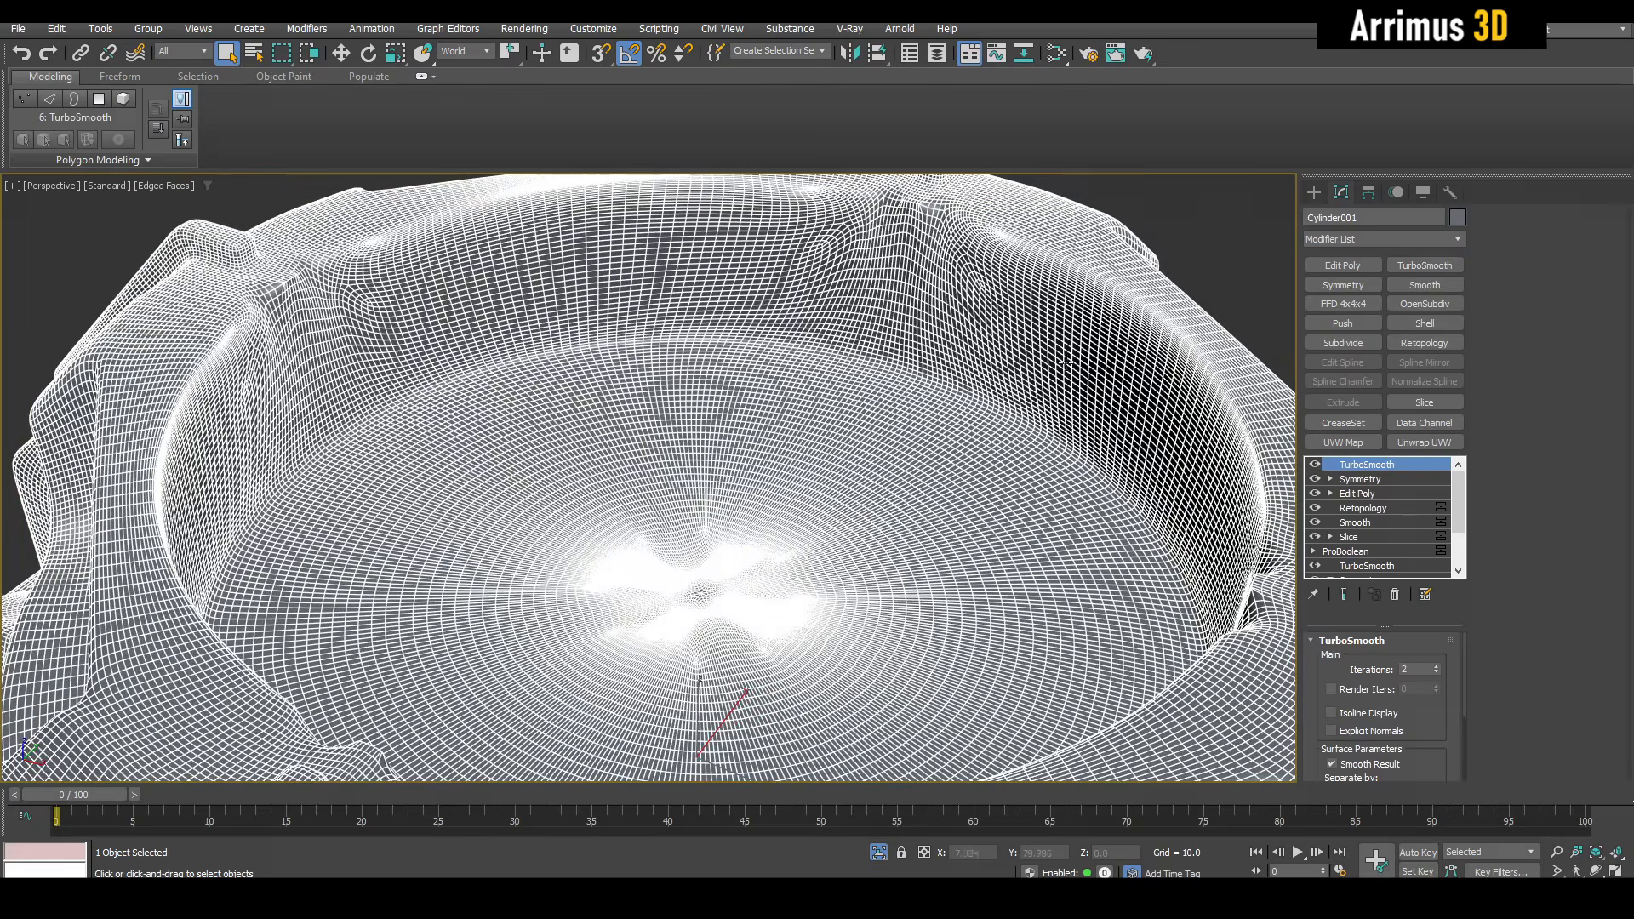
pyautogui.click(1366, 498)
pyautogui.moveTo(934, 511); pyautogui.dragTo(936, 401, button='middle')
pyautogui.press('4')
pyautogui.keyDown('alt'); pyautogui.moveTo(888, 487); pyautogui.dragTo(831, 435, button='middle'); pyautogui.keyUp('alt')
pyautogui.scroll(6, 775, 451)
pyautogui.press('a')
# Select the wedge's flat inner floor, grow the selection up the inner wall, shrink it two rings and delete those polygons.
pyautogui.click(687, 537)
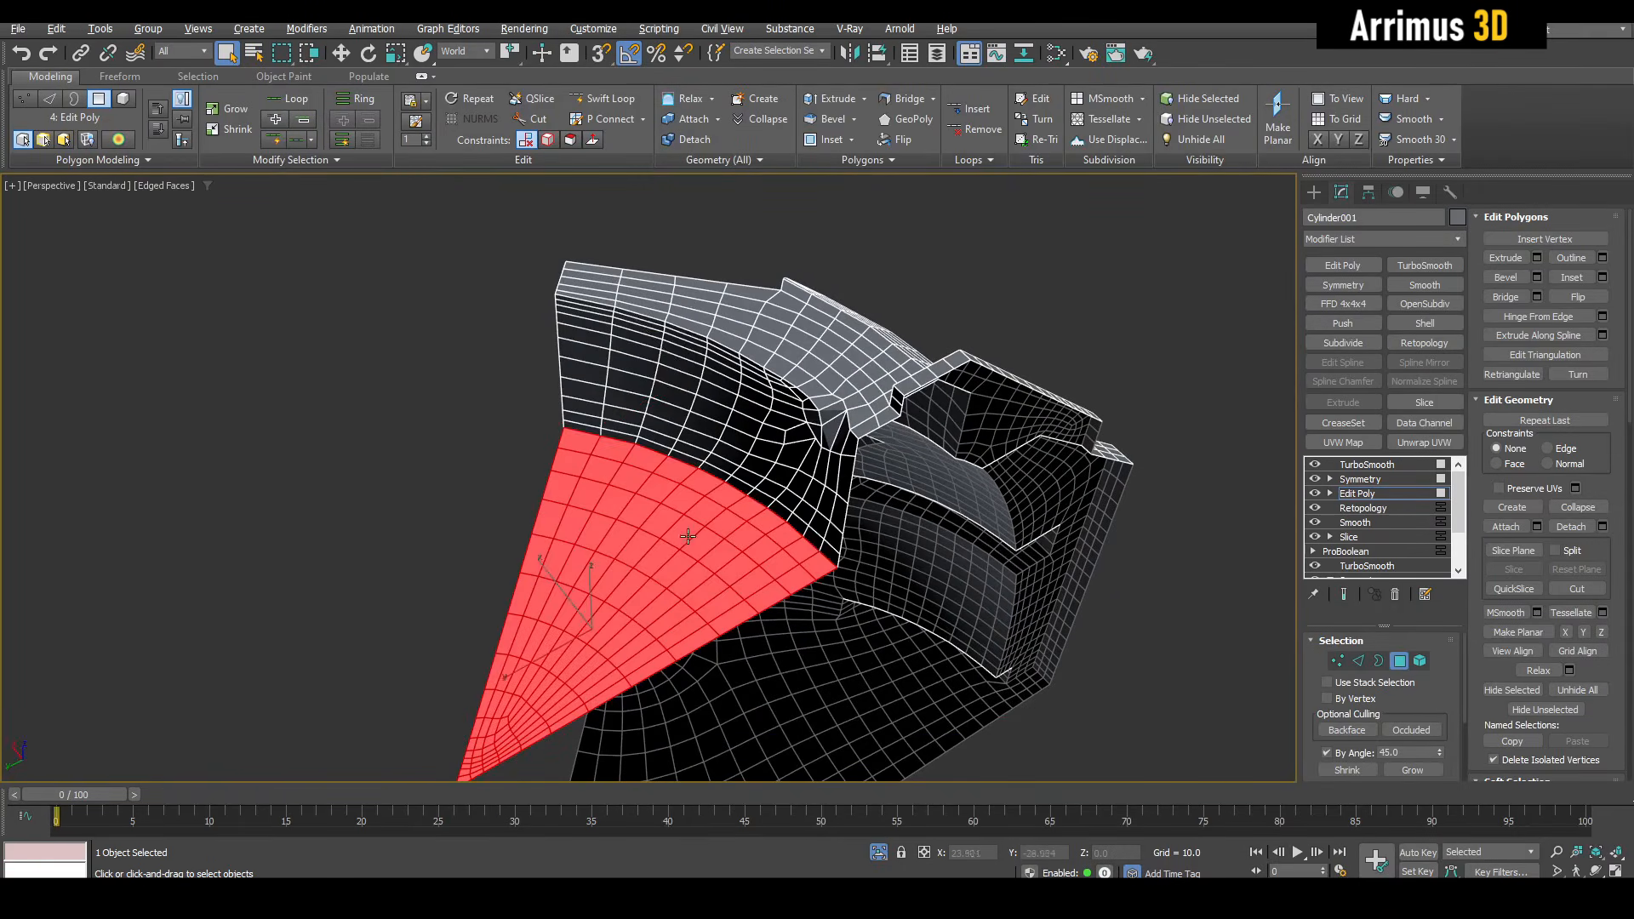
pyautogui.keyDown('ctrl'); pyautogui.click(734, 445); pyautogui.keyUp('ctrl')
pyautogui.click(550, 570)
pyautogui.click(1413, 770)
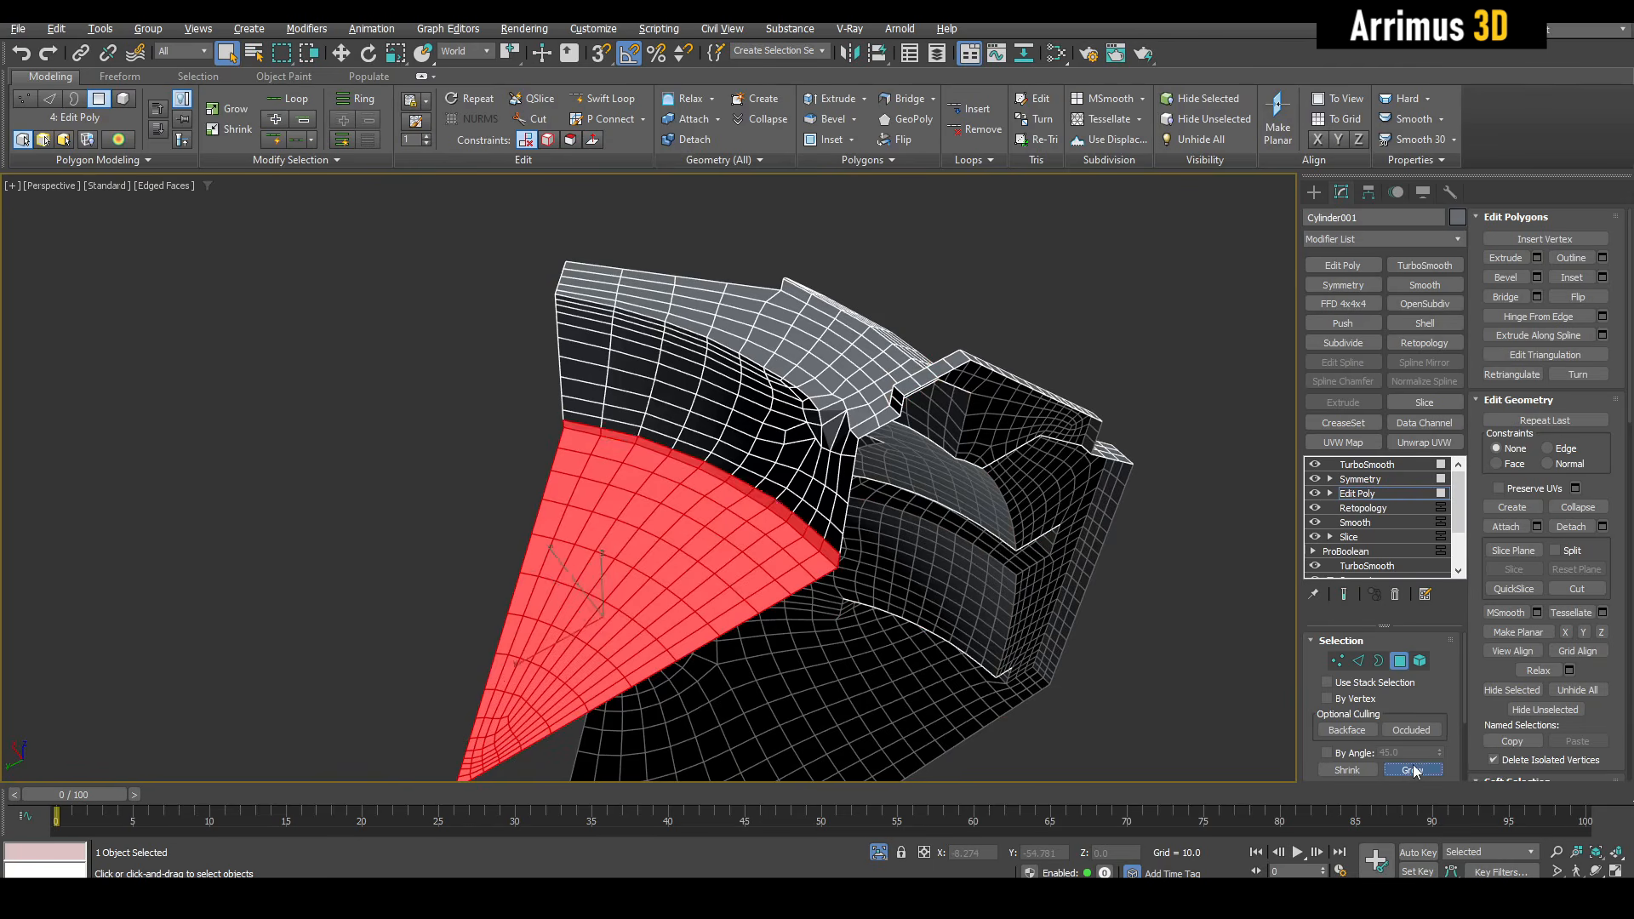
pyautogui.click(1412, 771)
pyautogui.click(1412, 770)
pyautogui.click(1412, 770)
pyautogui.click(1413, 770)
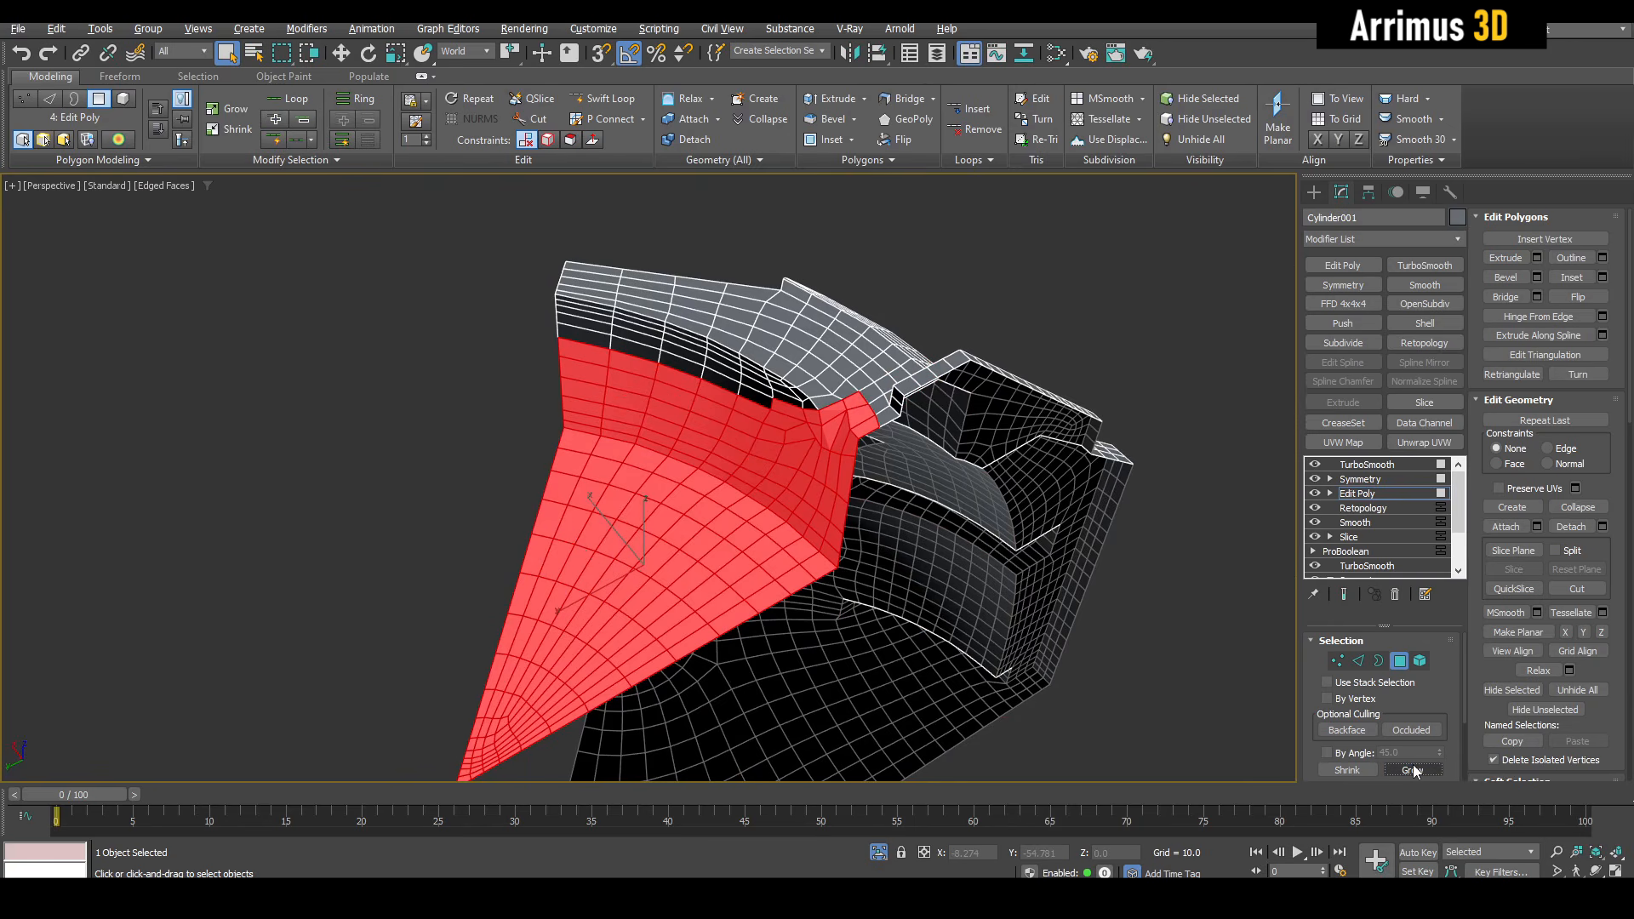
pyautogui.click(1360, 771)
pyautogui.click(1359, 771)
pyautogui.scroll(4, 841, 430)
pyautogui.press('Delete')
pyautogui.keyDown('alt'); pyautogui.moveTo(840, 429); pyautogui.dragTo(770, 464, button='middle'); pyautogui.keyUp('alt')
pyautogui.moveTo(815, 467); pyautogui.dragTo(832, 505, button='middle')
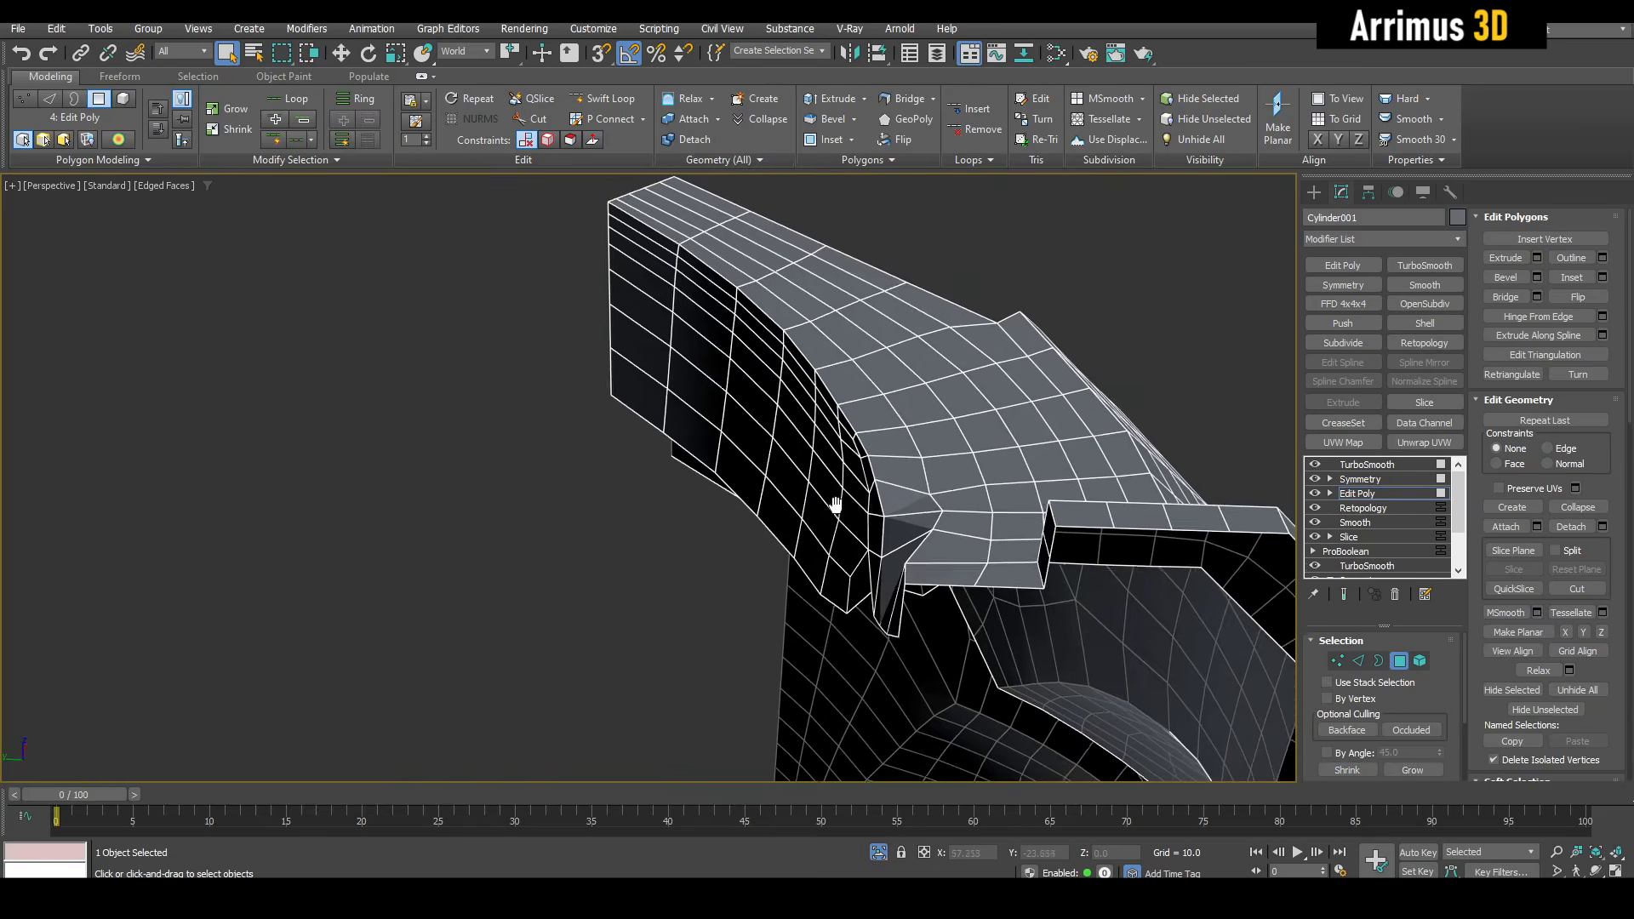
# Cut a new edge line across the distorted corner of the wedge's top face, from the outer lip to the upper rim of the curved wall.
pyautogui.scroll(3, 832, 506)
pyautogui.press('1')
pyautogui.hotkey('alt', 'c')
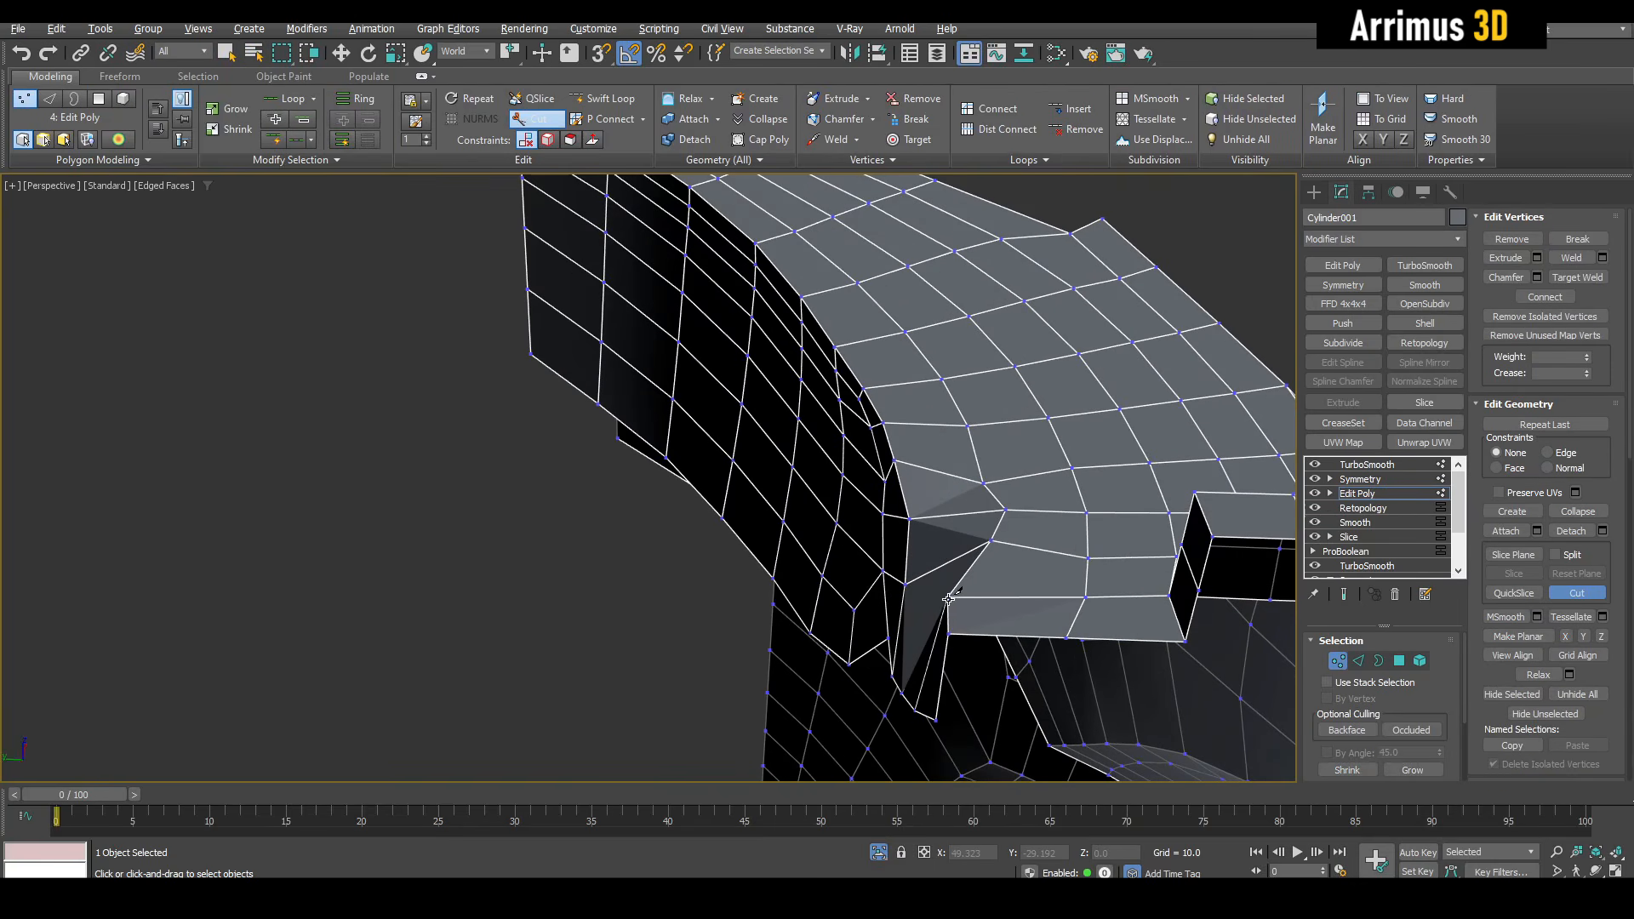
pyautogui.rightClick(939, 445)
pyautogui.rightClick(939, 444)
pyautogui.click(828, 511)
pyautogui.keyDown('alt'); pyautogui.moveTo(584, 456); pyautogui.dragTo(652, 459, button='middle'); pyautogui.keyUp('alt')
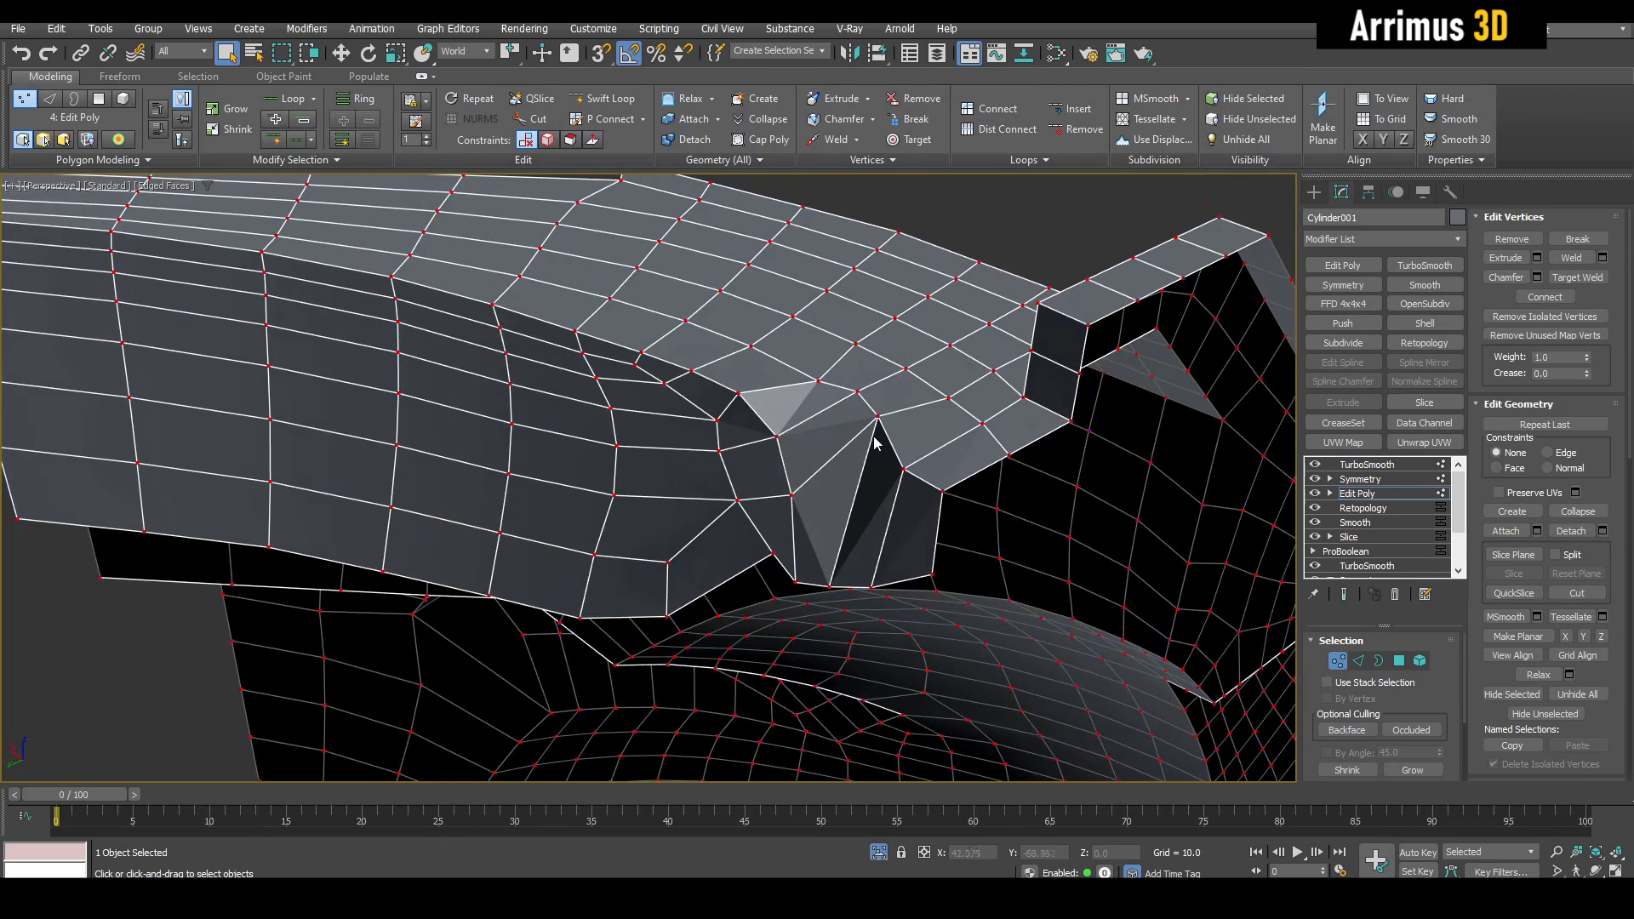
pyautogui.scroll(2, 874, 444)
pyautogui.hotkey('alt', 'c')
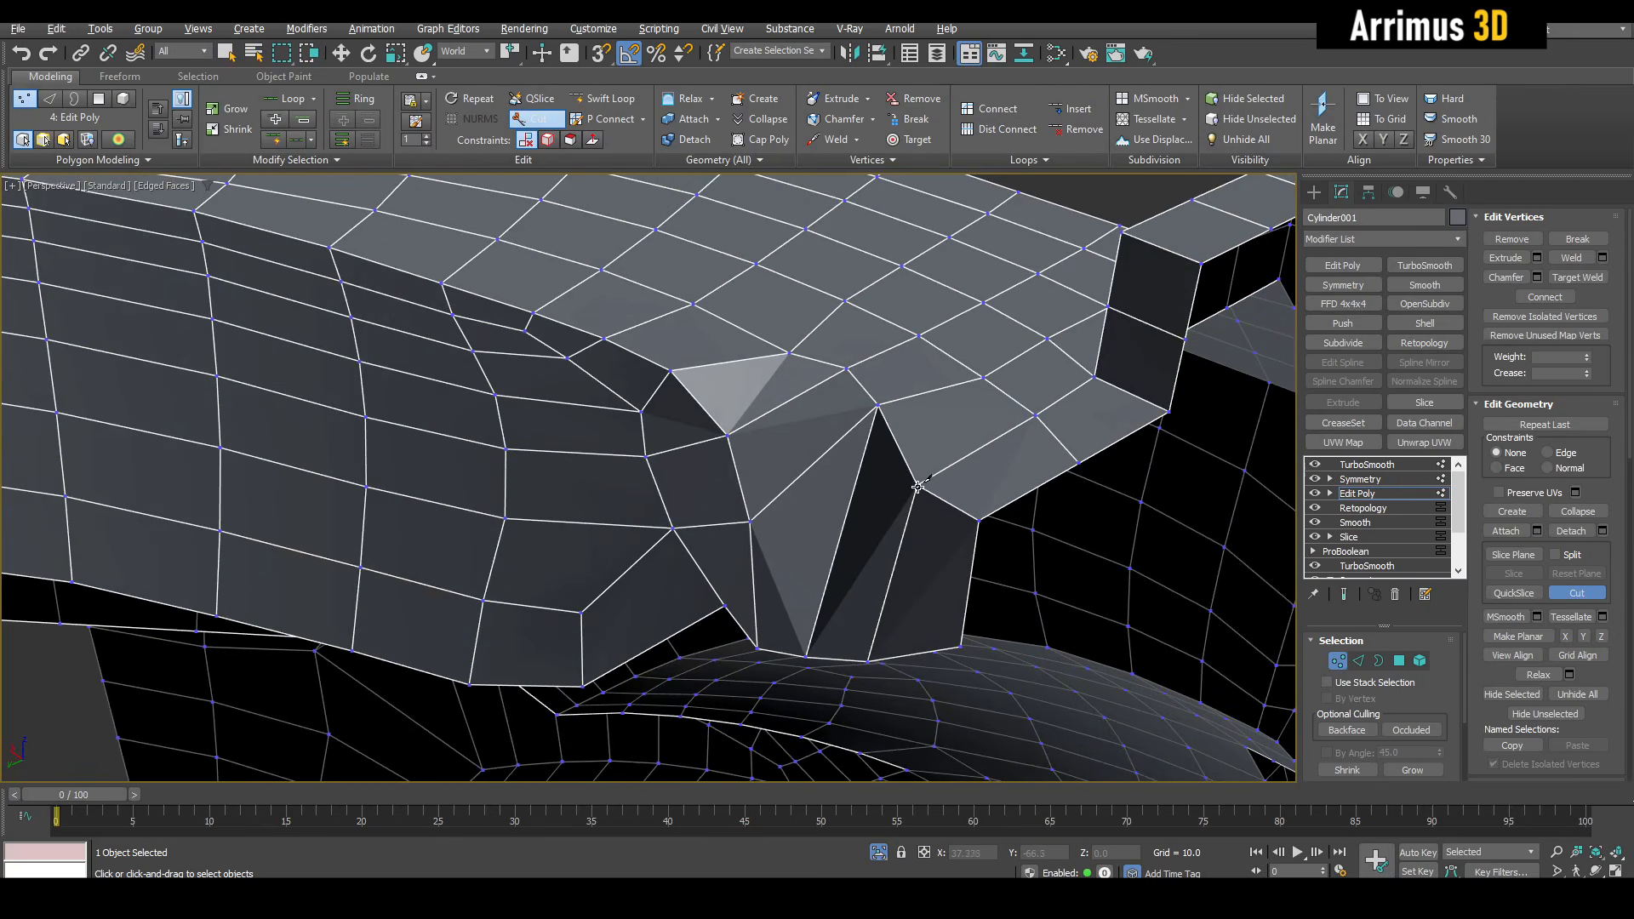
pyautogui.click(674, 371)
pyautogui.rightClick(656, 343)
# Delete the distorted polygons below the new cut and those joining the curved wall to the top face.
pyautogui.press('4')
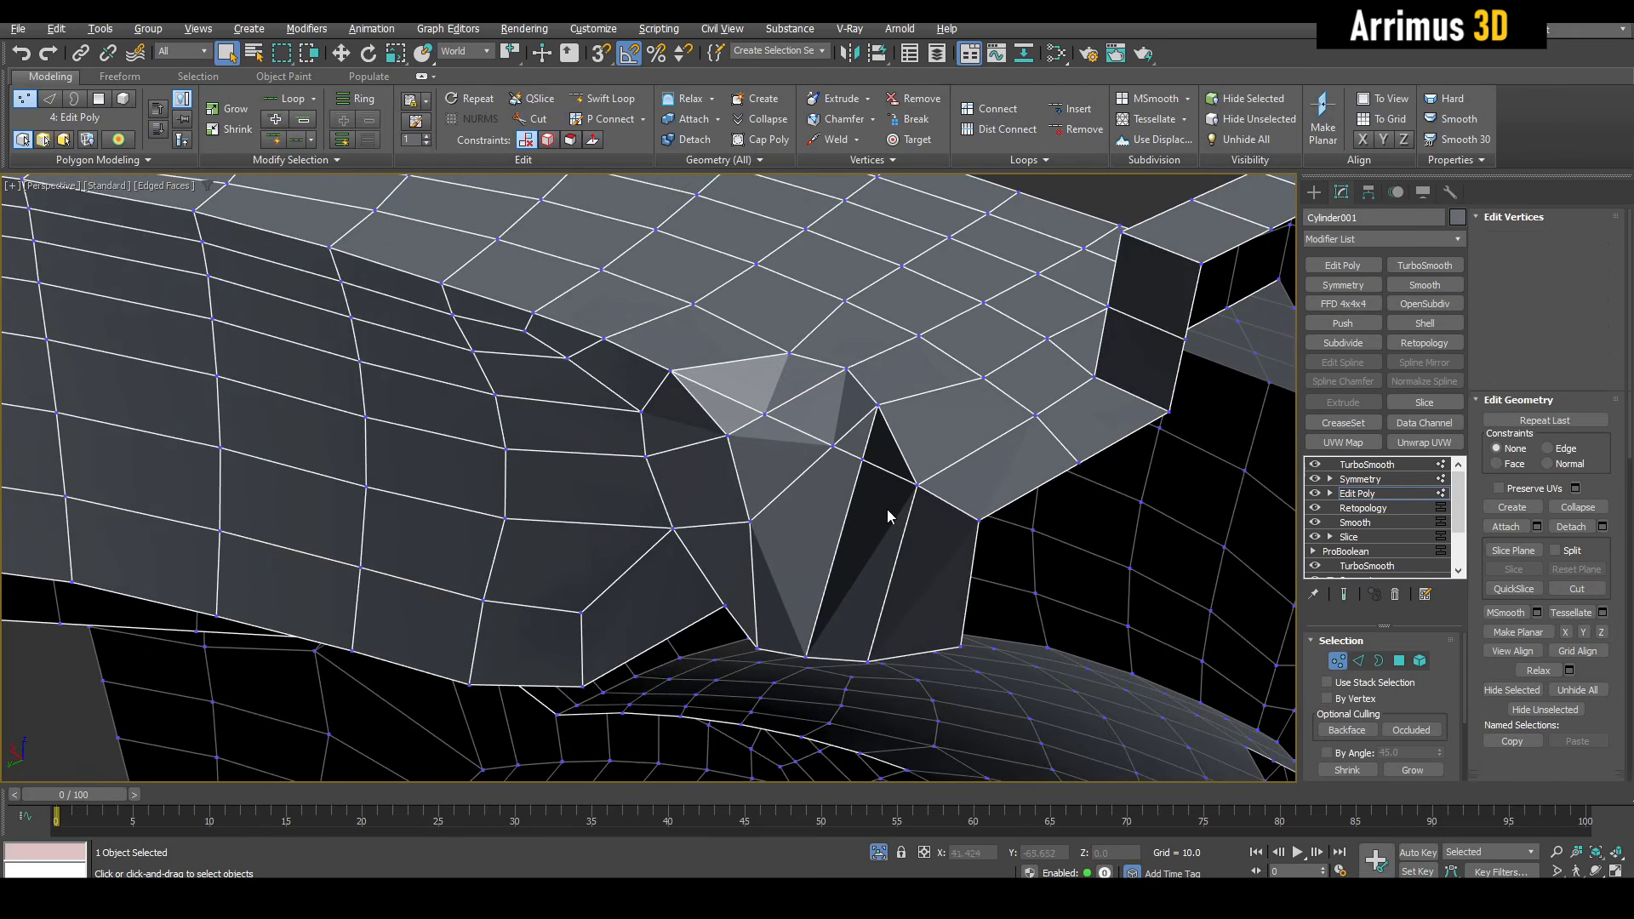
pyautogui.click(943, 517)
pyautogui.press('Delete')
pyautogui.click(878, 507)
pyautogui.press('Delete')
pyautogui.click(799, 511)
pyautogui.press('Delete')
pyautogui.click(770, 455)
pyautogui.press('Delete')
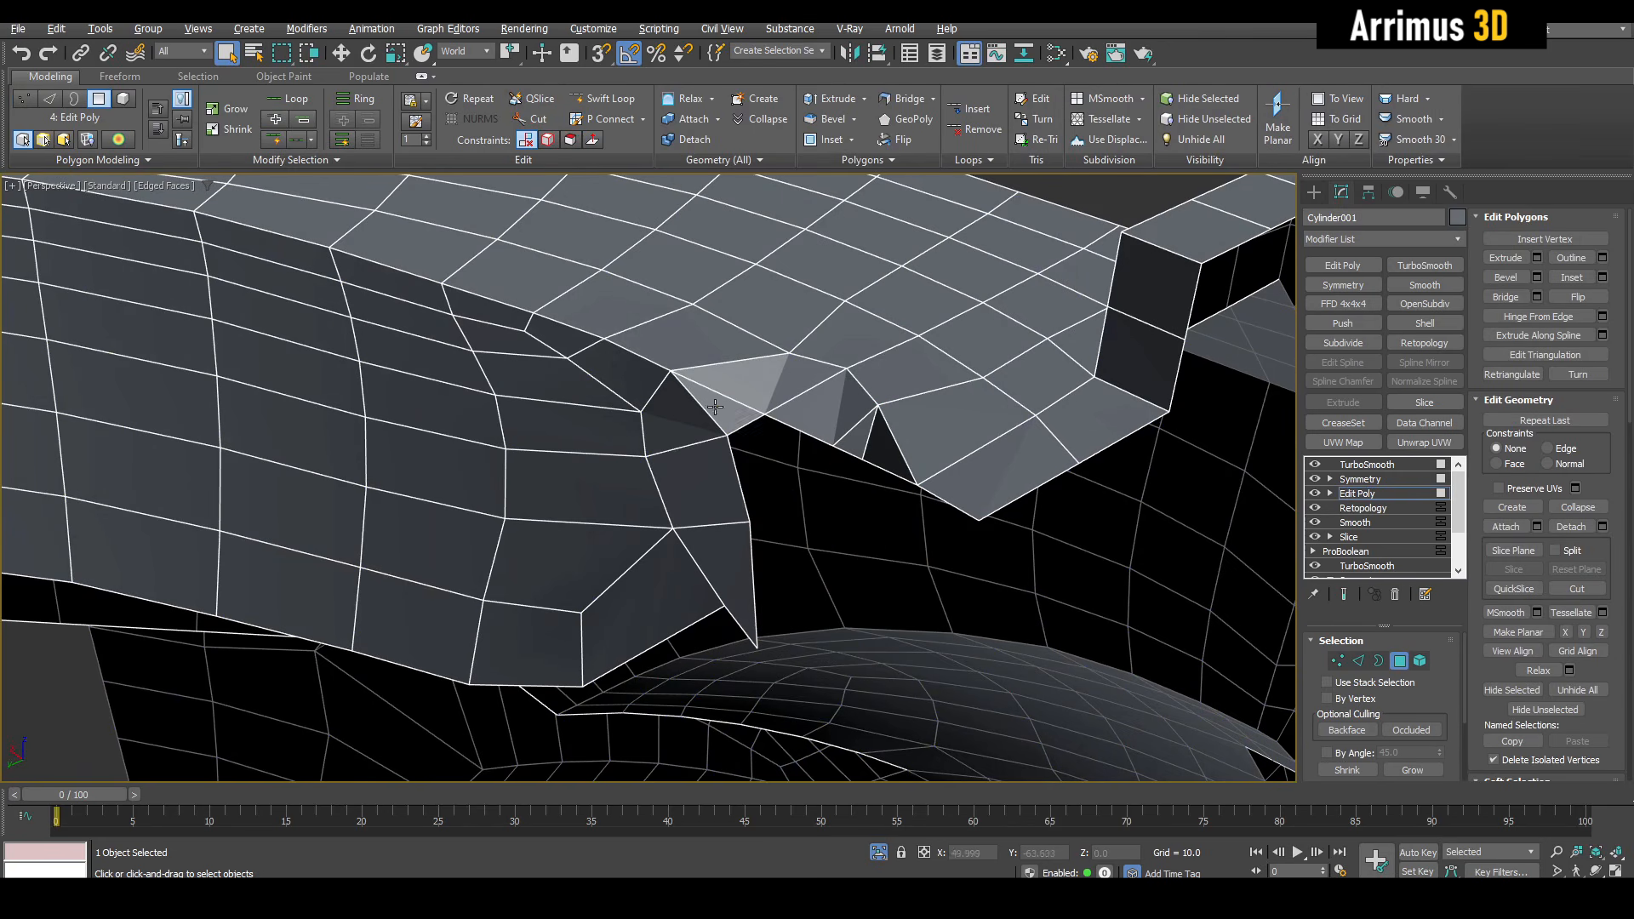
pyautogui.click(717, 405)
pyautogui.press('Delete')
pyautogui.click(630, 371)
pyautogui.click(579, 341)
pyautogui.press('Delete')
pyautogui.moveTo(579, 341); pyautogui.dragTo(669, 418, button='middle')
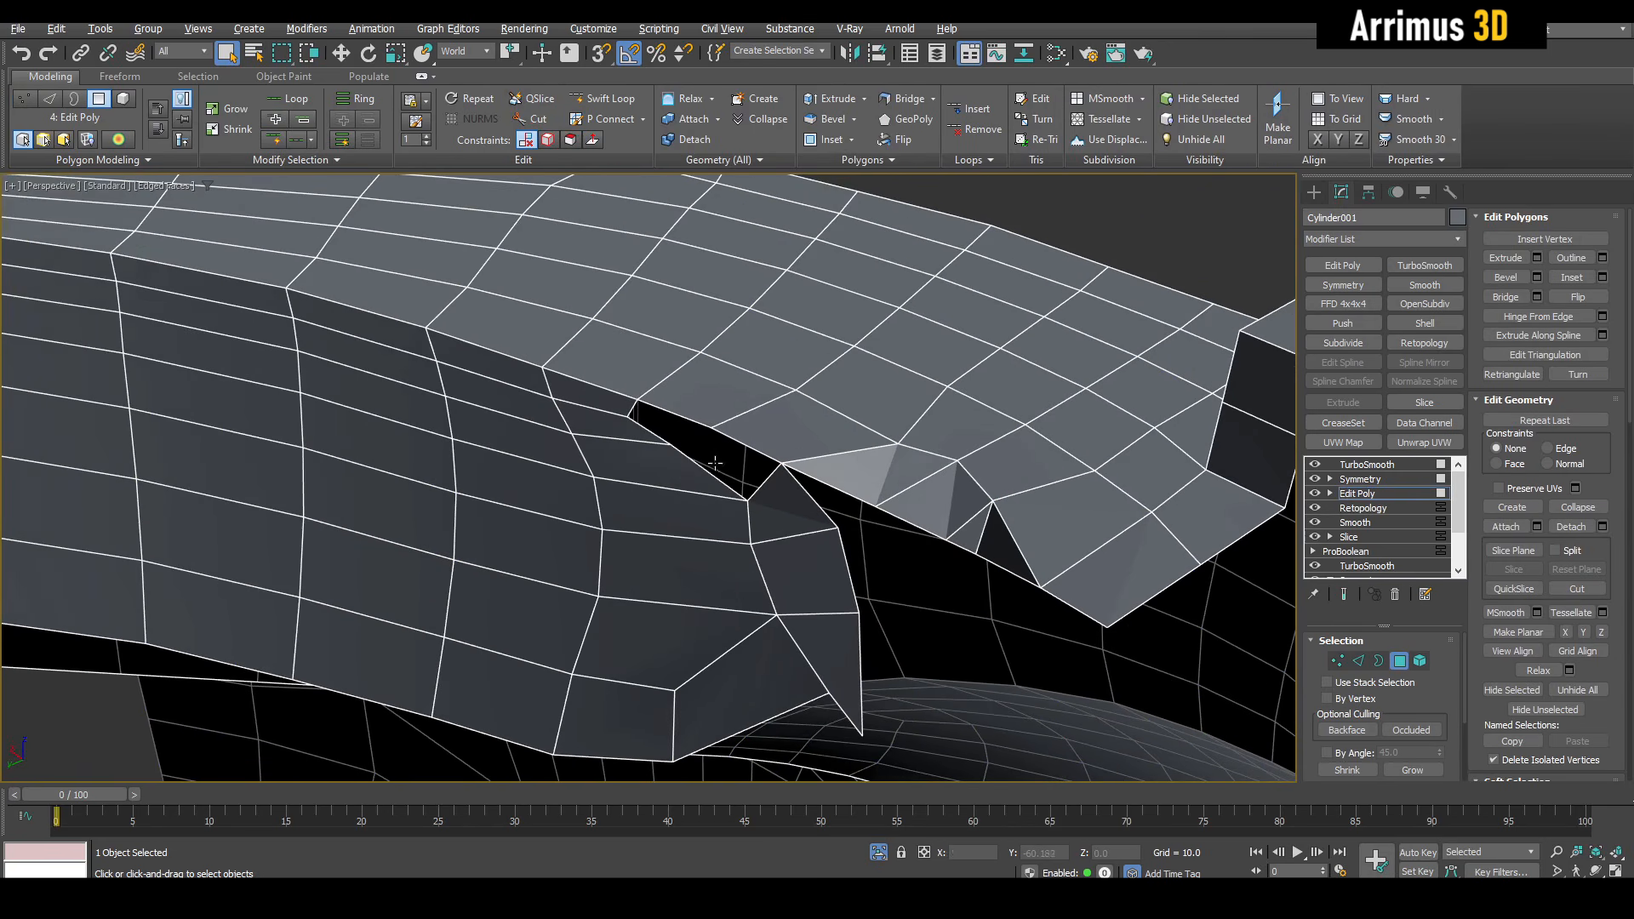
# Delete the edge ring still joining the curved wall to the top face, and delete the detached wall element.
pyautogui.press('2')
pyautogui.click(763, 490)
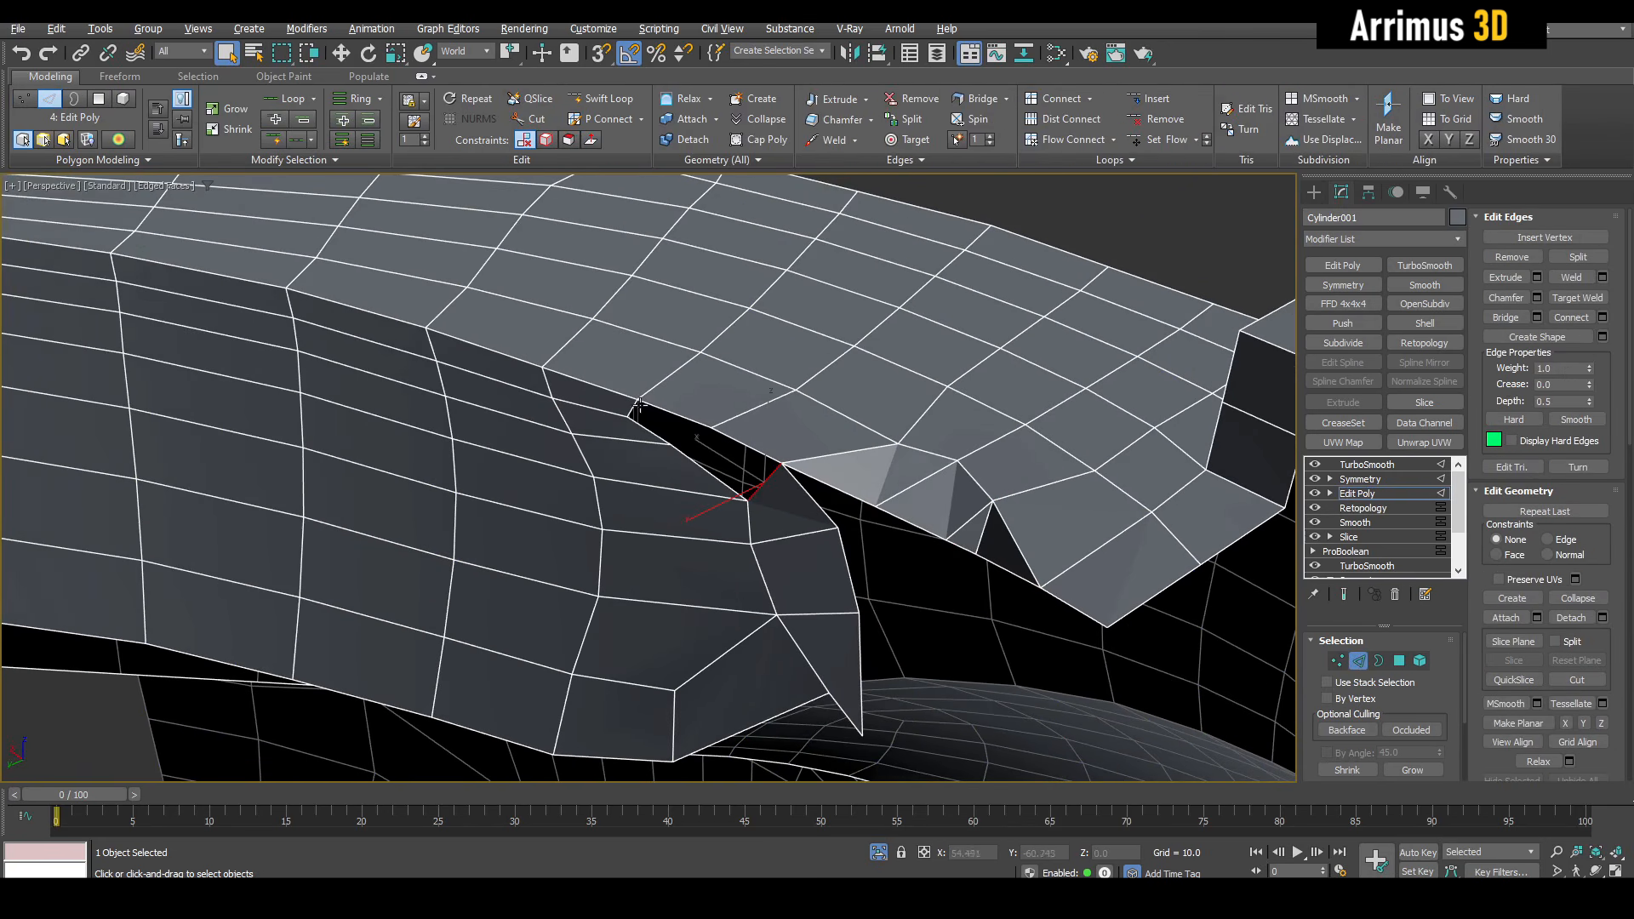
pyautogui.hotkey('alt', 'r')
pyautogui.press('Delete')
pyautogui.press('5')
pyautogui.click(620, 467)
pyautogui.press('Delete')
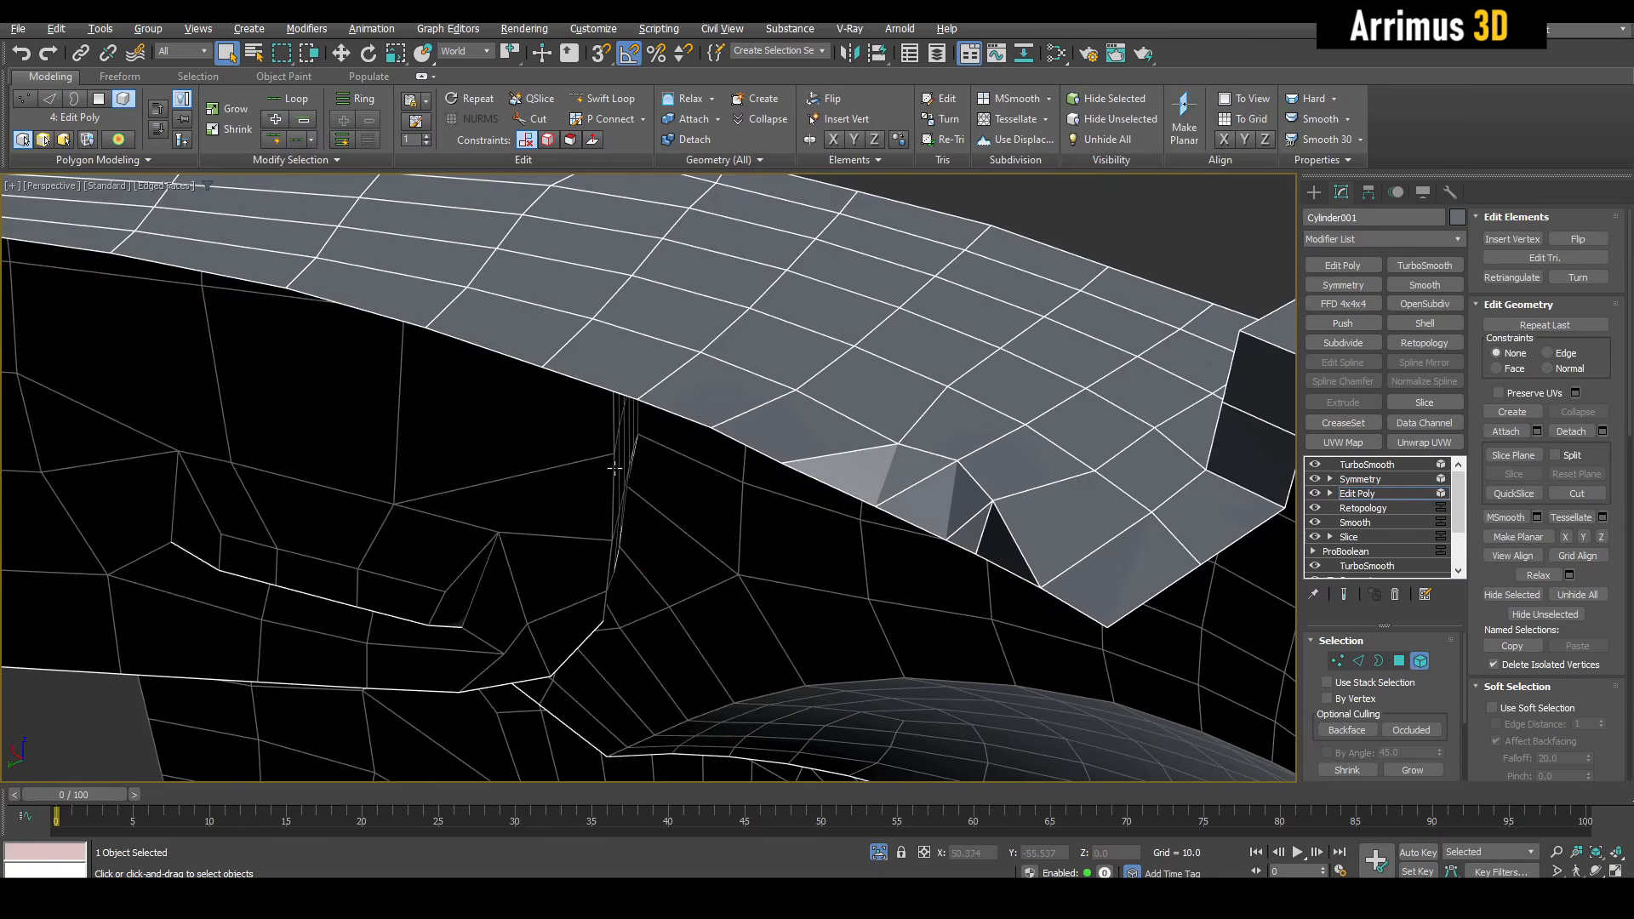
# Select the wedge's entire top face with By Angle set to 25 degrees, including the small corner polygons, and leave polygon mode.
pyautogui.scroll(-5, 620, 468)
pyautogui.scroll(4, 712, 460)
pyautogui.press('4')
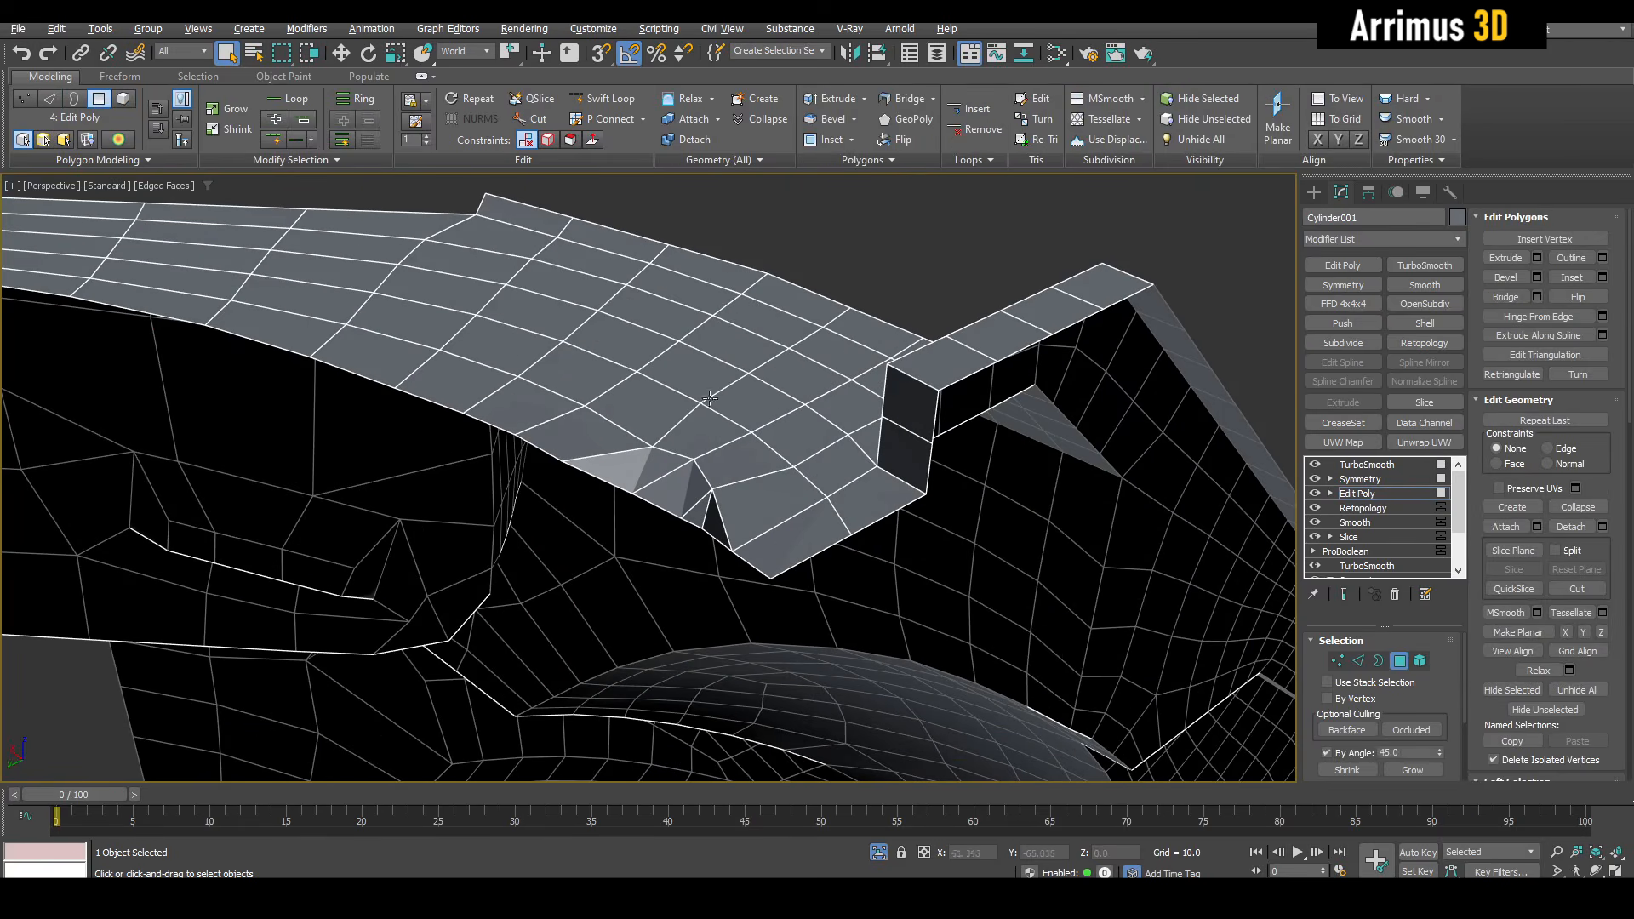
pyautogui.click(710, 398)
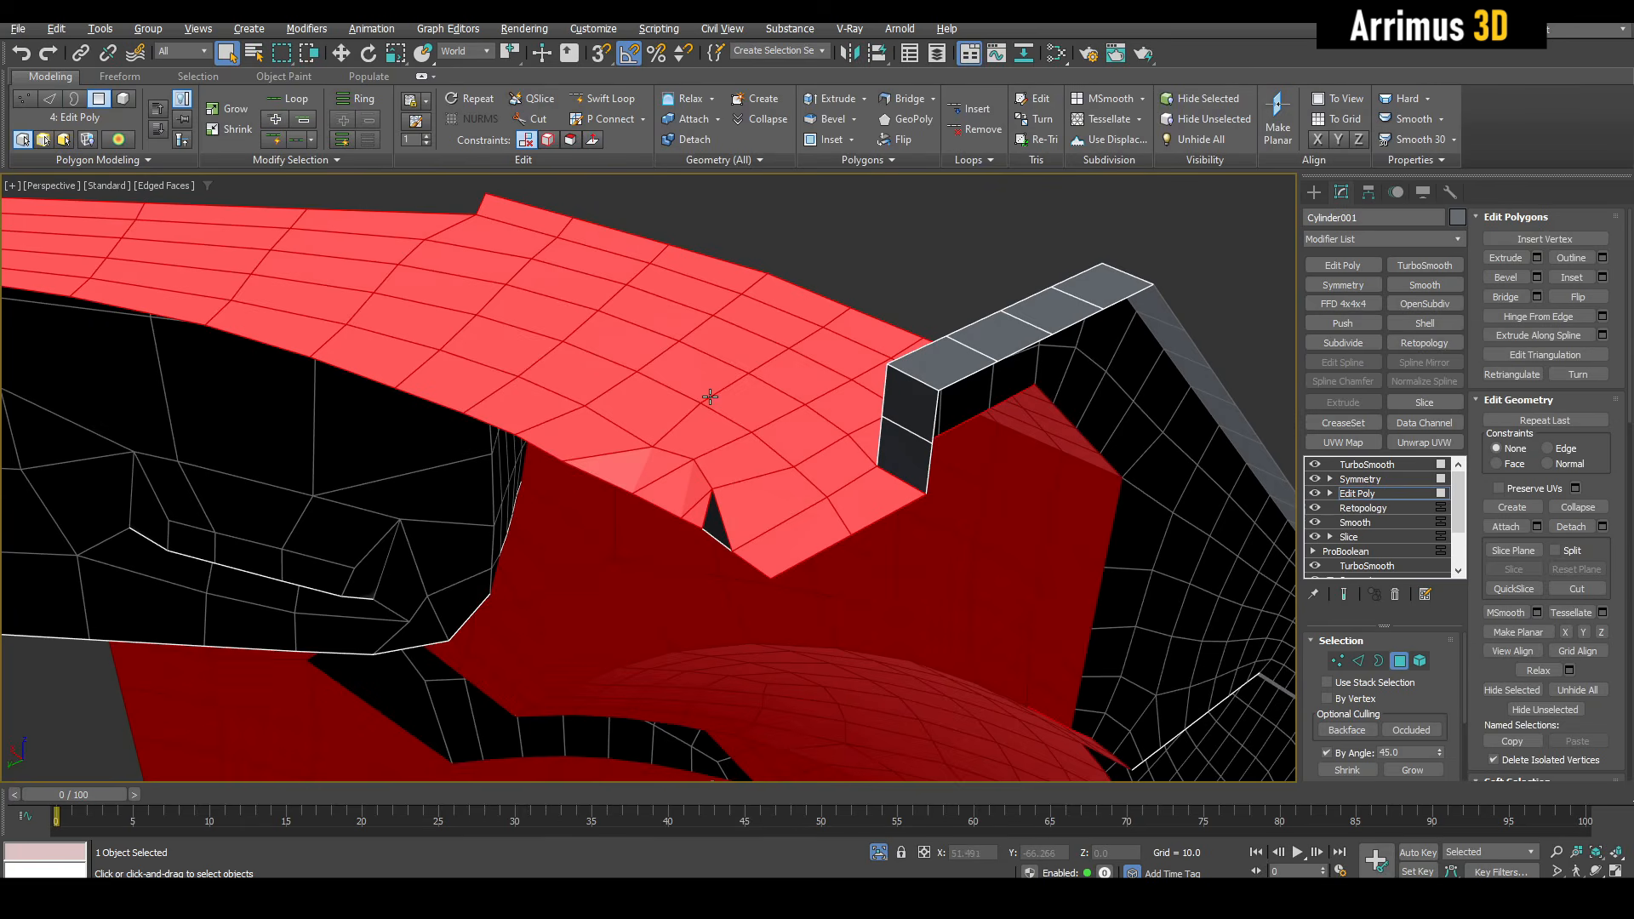
pyautogui.doubleClick(1402, 752)
pyautogui.write('25')
pyautogui.click(853, 488)
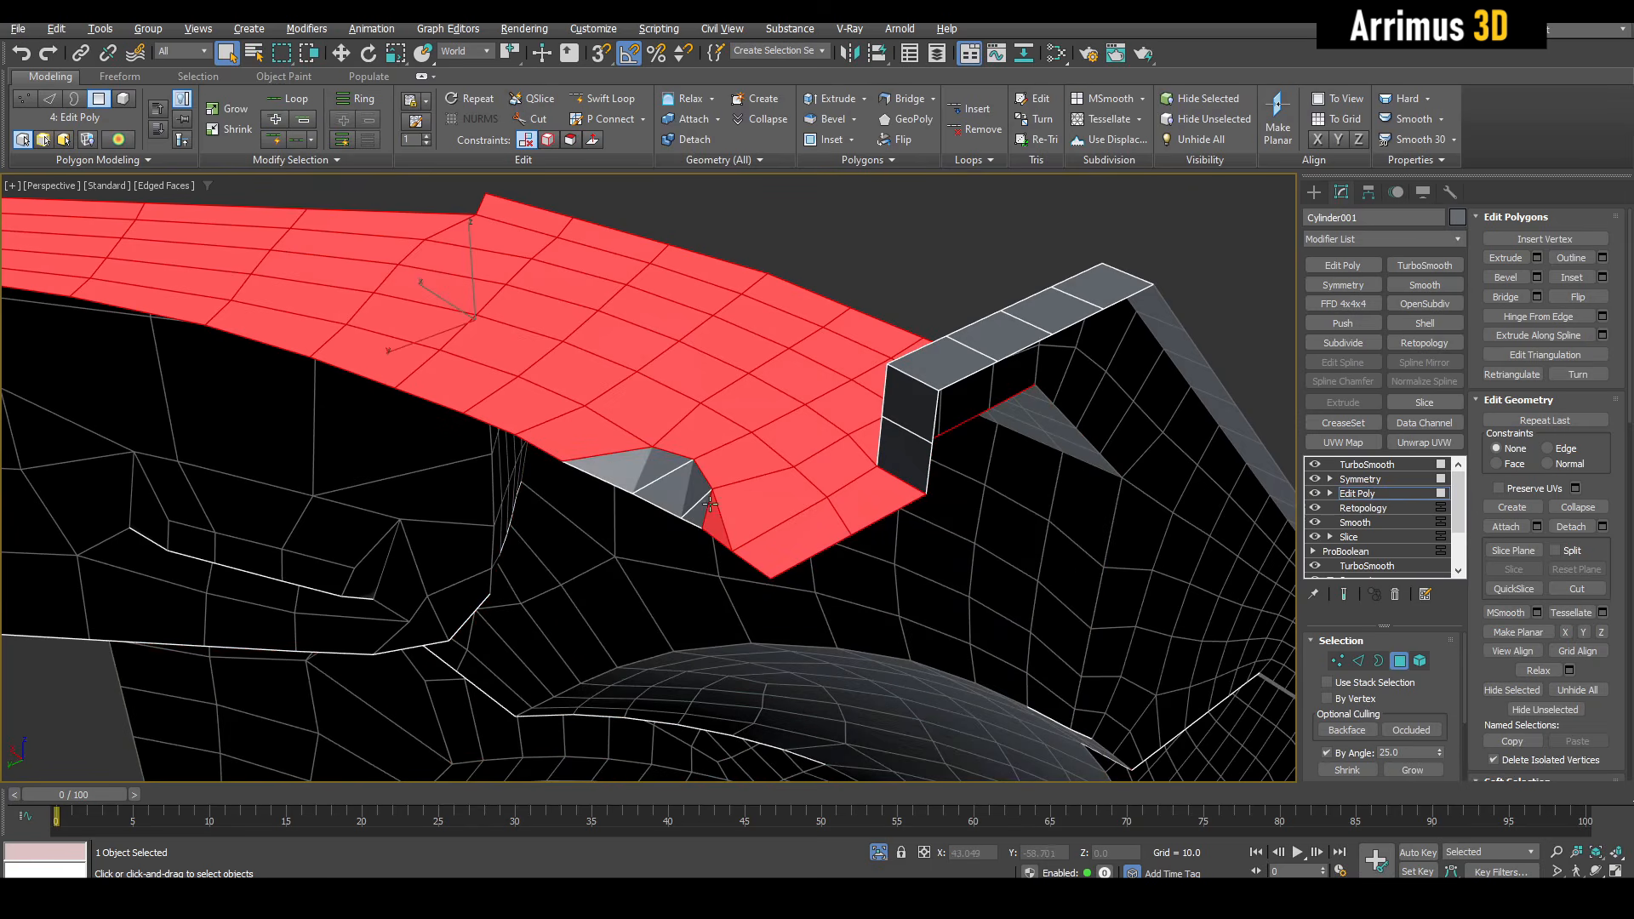
pyautogui.keyDown('ctrl'); pyautogui.click(702, 499); pyautogui.keyUp('ctrl')
pyautogui.keyDown('ctrl'); pyautogui.click(640, 468); pyautogui.keyUp('ctrl')
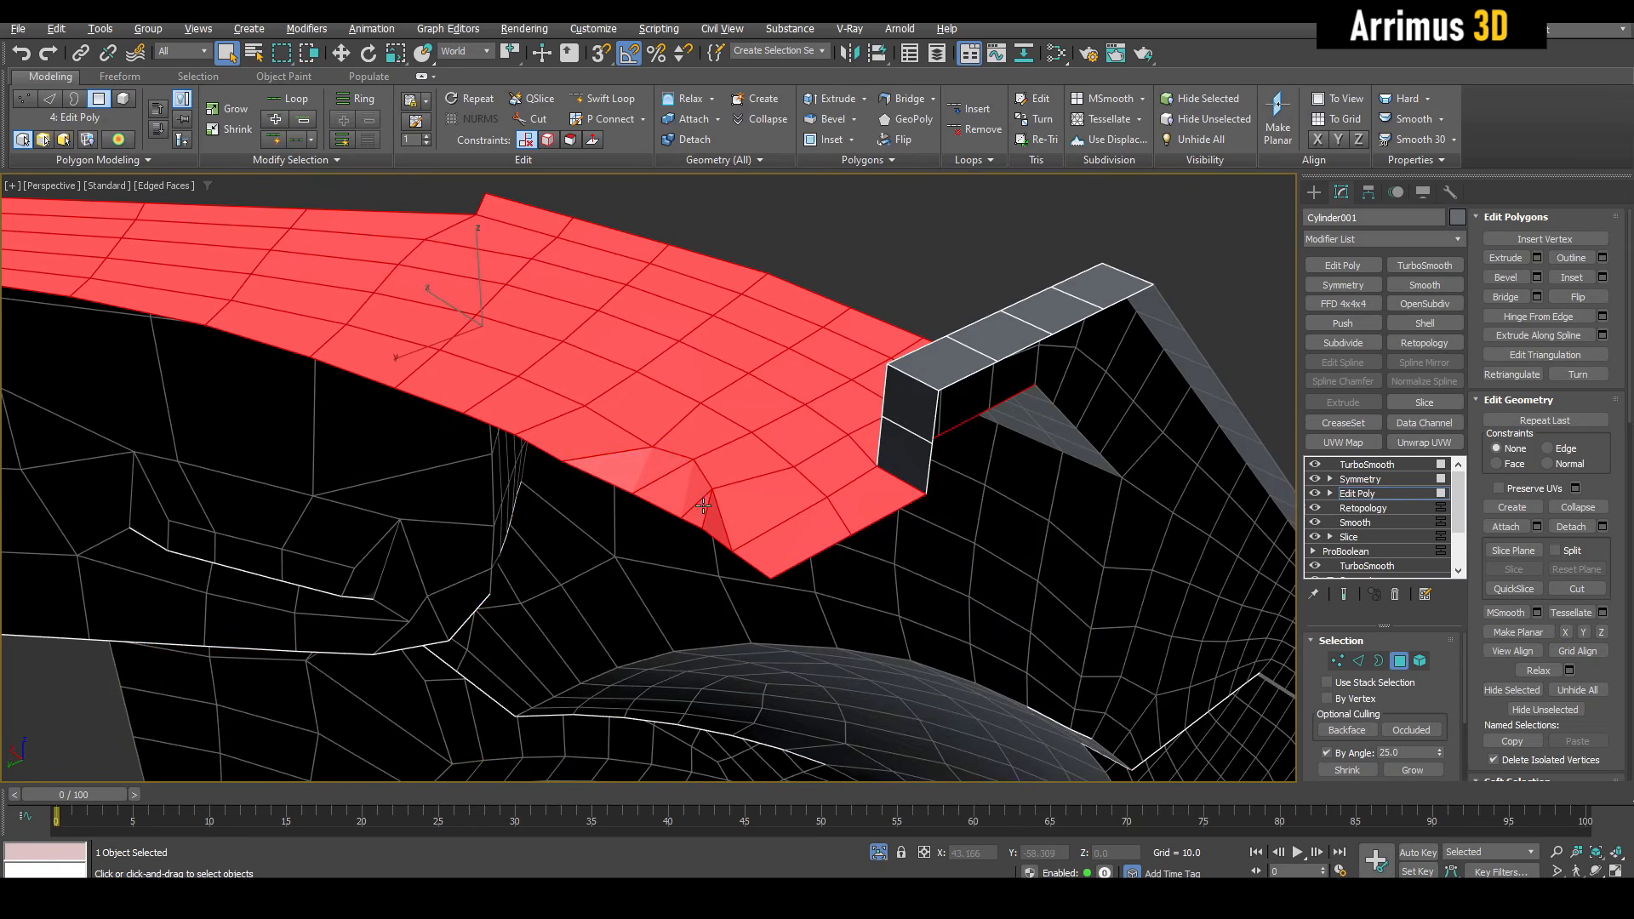
pyautogui.scroll(-5, 701, 498)
pyautogui.keyDown('alt'); pyautogui.moveTo(701, 498); pyautogui.dragTo(737, 503, button='middle'); pyautogui.keyUp('alt')
pyautogui.scroll(4, 656, 485)
pyautogui.press('w')
pyautogui.press('4')
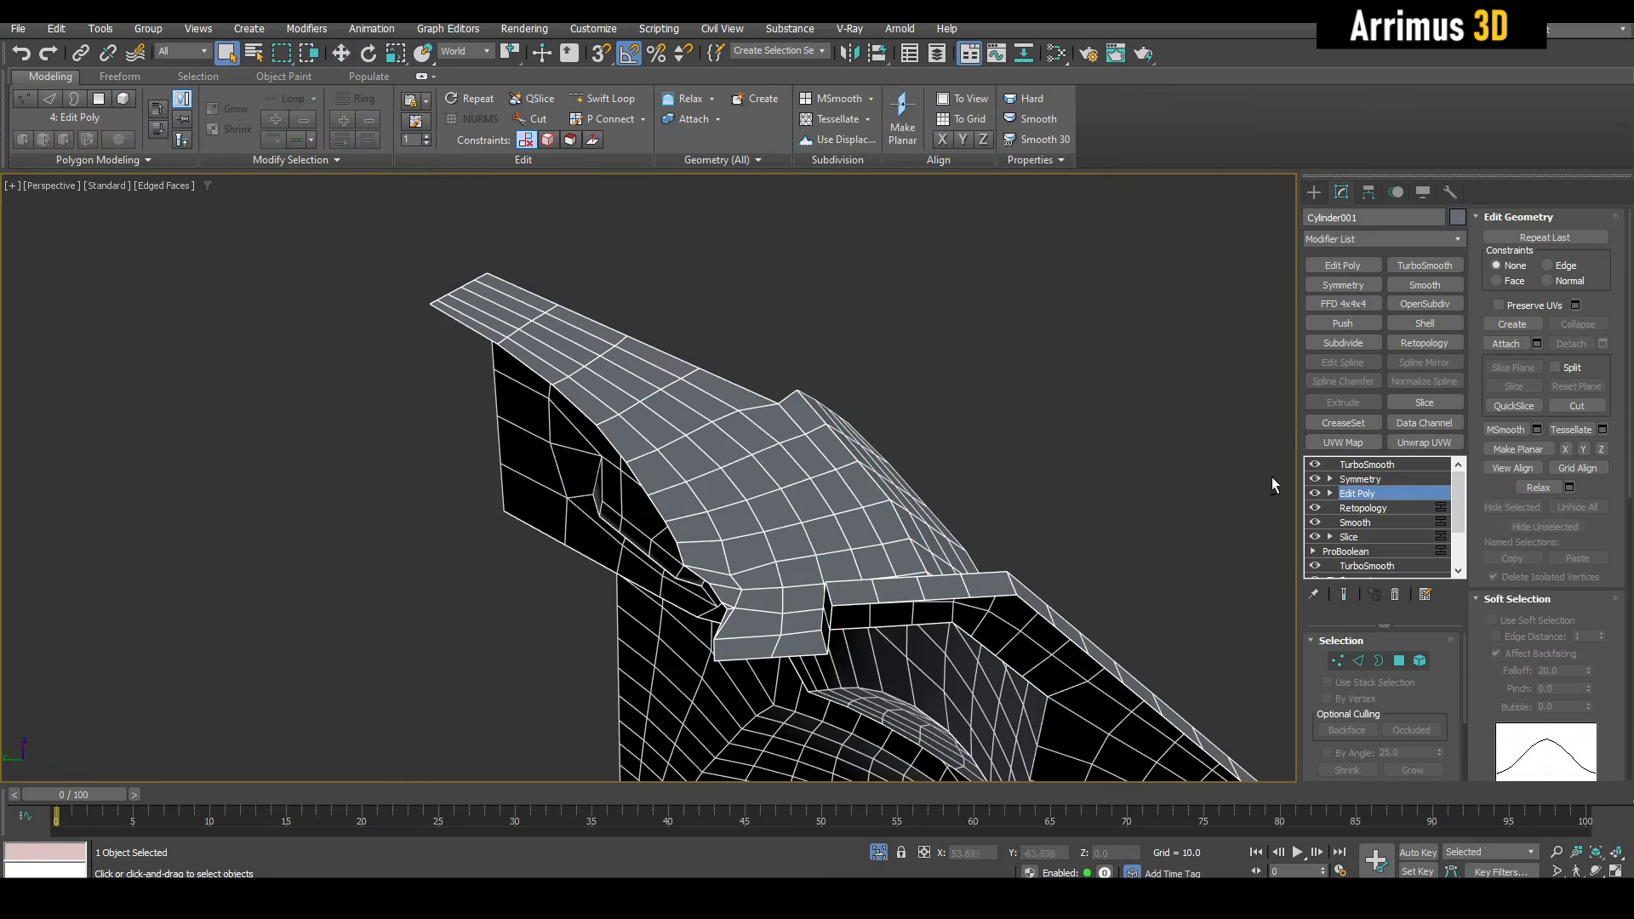
# Copy the Symmetry modifier in the stack.
pyautogui.click(1359, 479)
pyautogui.rightClick(1373, 476)
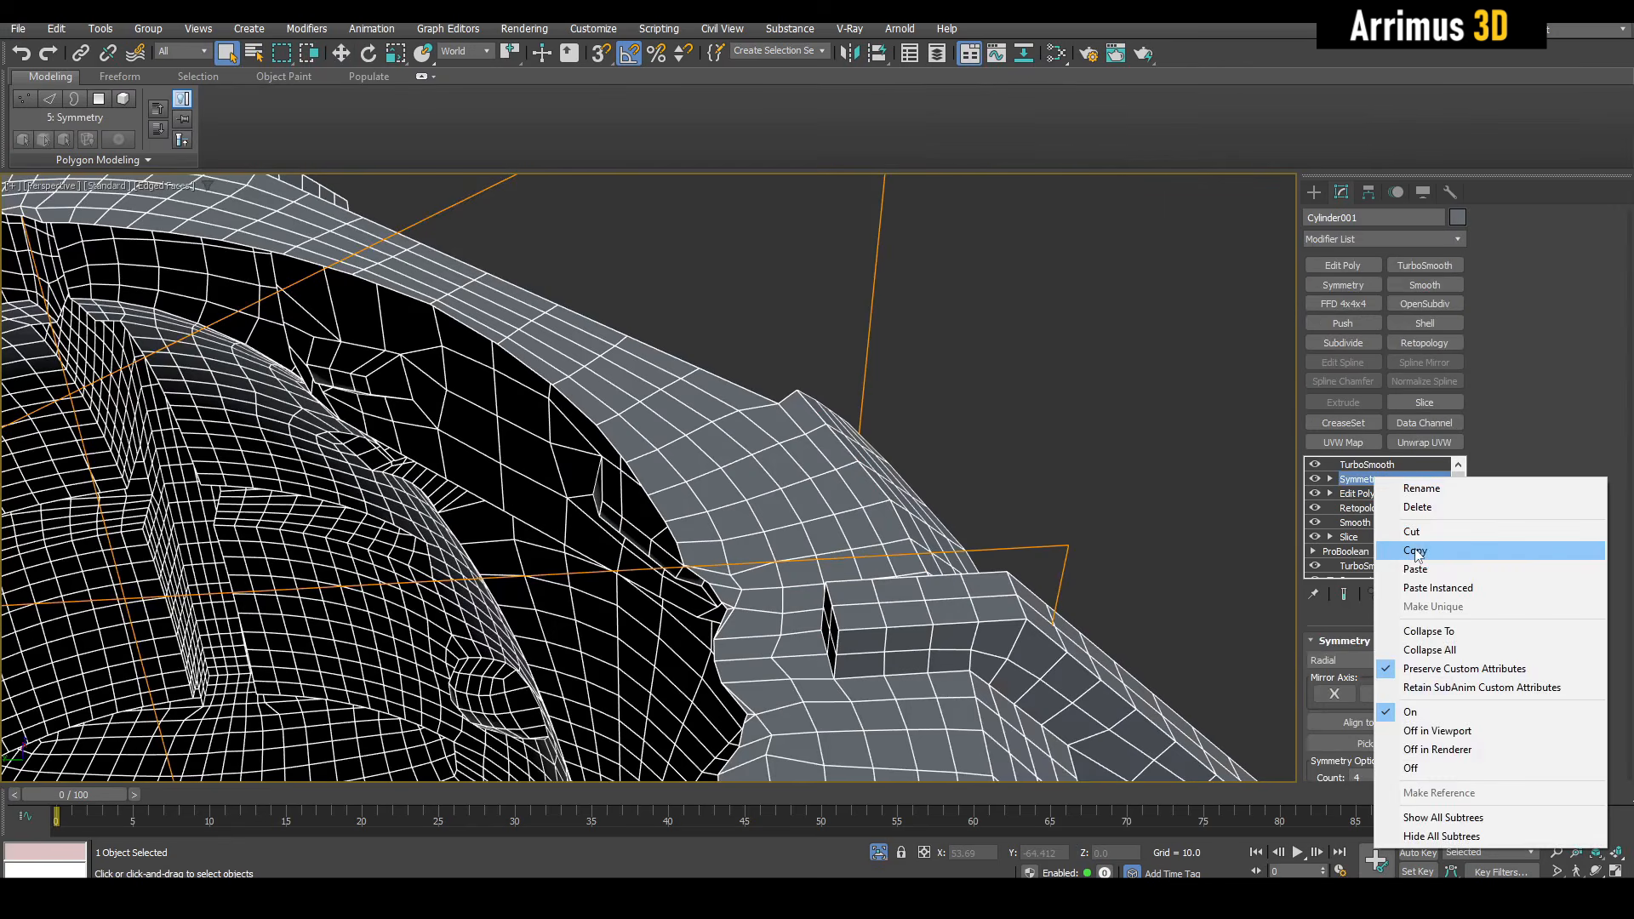
pyautogui.click(1414, 549)
# Add an Edit Poly modifier above the Symmetry and select the border of the large central opening.
pyautogui.hotkey('ctrl', 'e')
pyautogui.press('3')
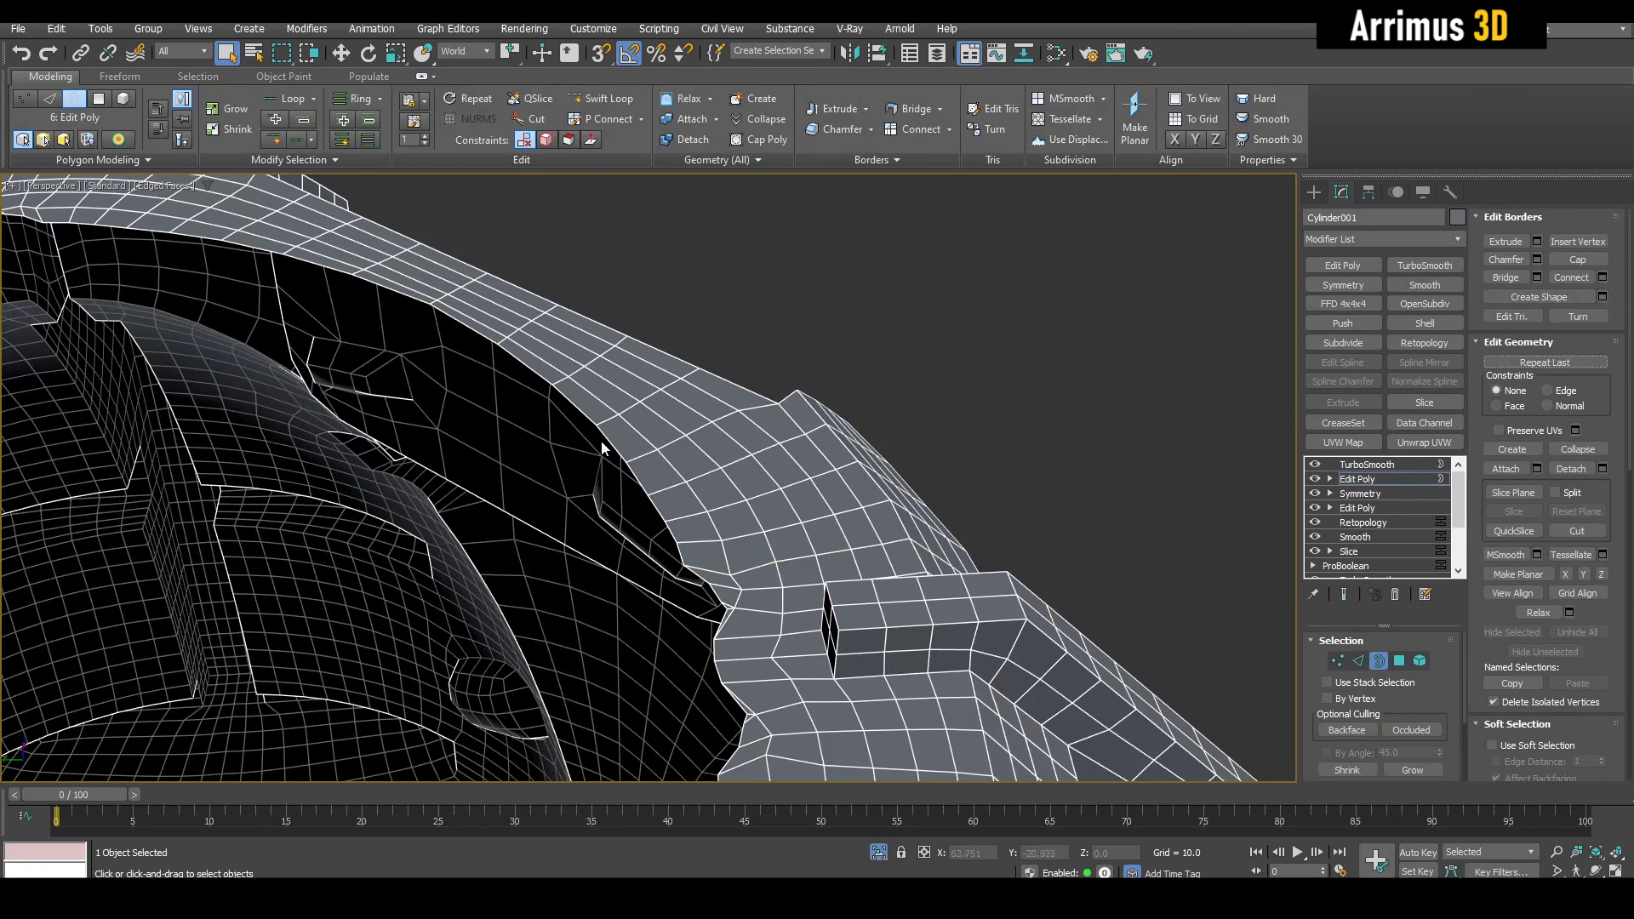
pyautogui.click(606, 445)
pyautogui.keyDown('alt'); pyautogui.moveTo(607, 445); pyautogui.dragTo(678, 394, button='middle'); pyautogui.keyUp('alt')
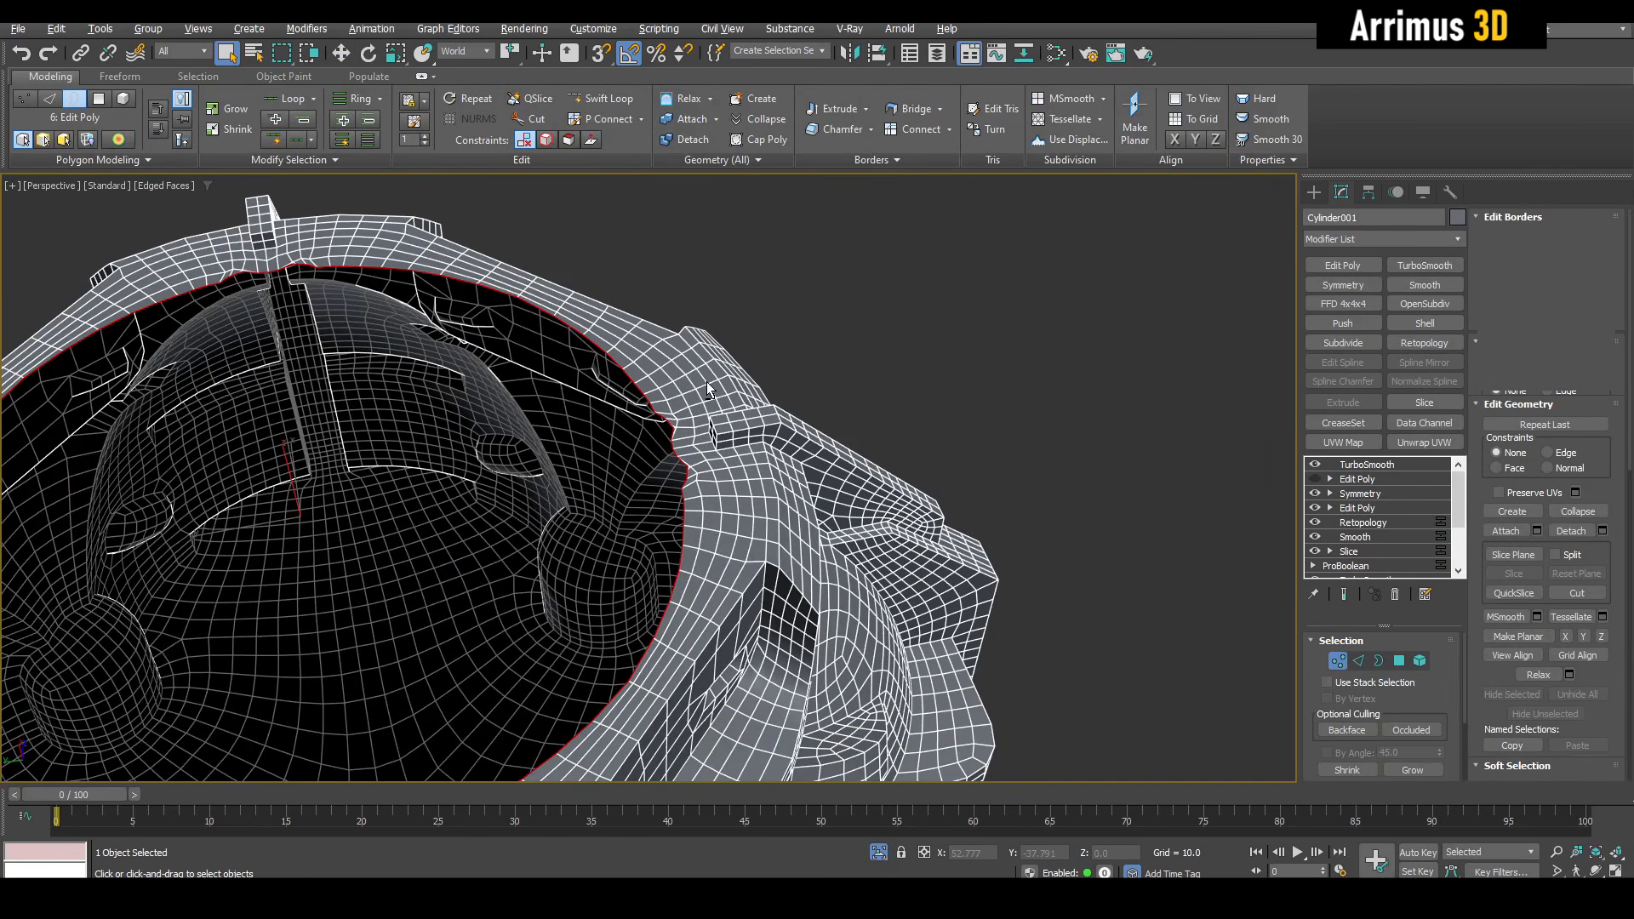
pyautogui.moveTo(605, 394); pyautogui.dragTo(462, 400, button='middle')
# Extend the central opening's border downward and inward to form a recessed inner rim, and leave border mode.
pyautogui.press('w')
pyautogui.press('r')
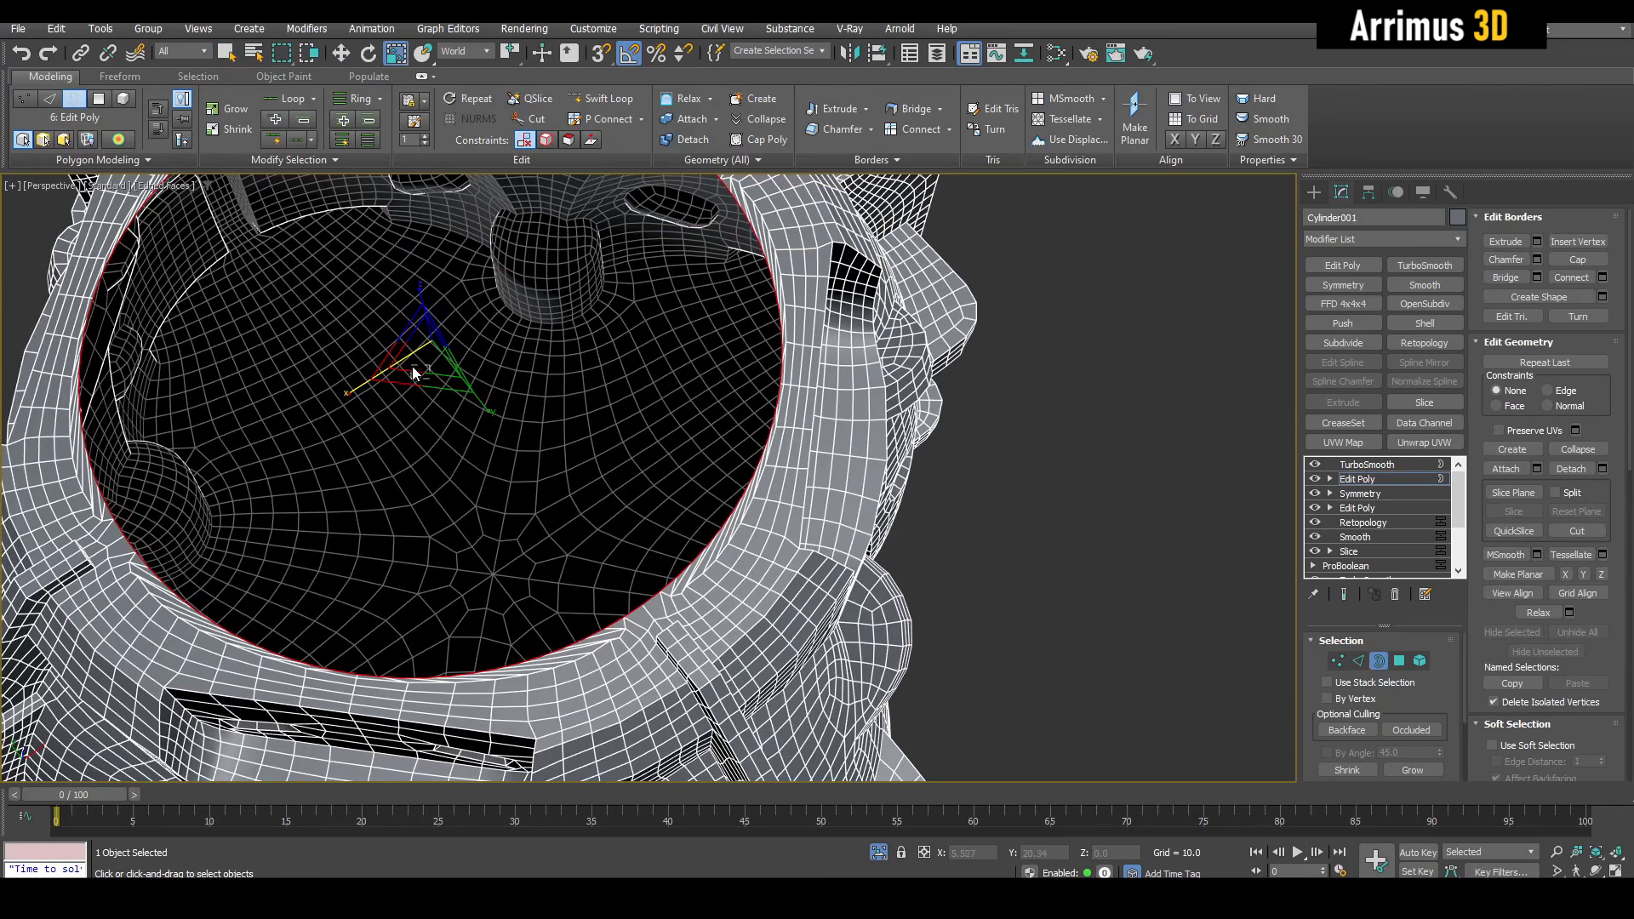
pyautogui.moveTo(412, 371); pyautogui.dragTo(415, 380)
pyautogui.press('w')
pyautogui.keyDown('alt'); pyautogui.moveTo(415, 381); pyautogui.dragTo(474, 317, button='middle'); pyautogui.keyUp('alt')
pyautogui.press('r')
pyautogui.moveTo(473, 346); pyautogui.dragTo(471, 463)
pyautogui.press('w')
pyautogui.press('r')
pyautogui.scroll(-4, 766, 371)
pyautogui.press('3')
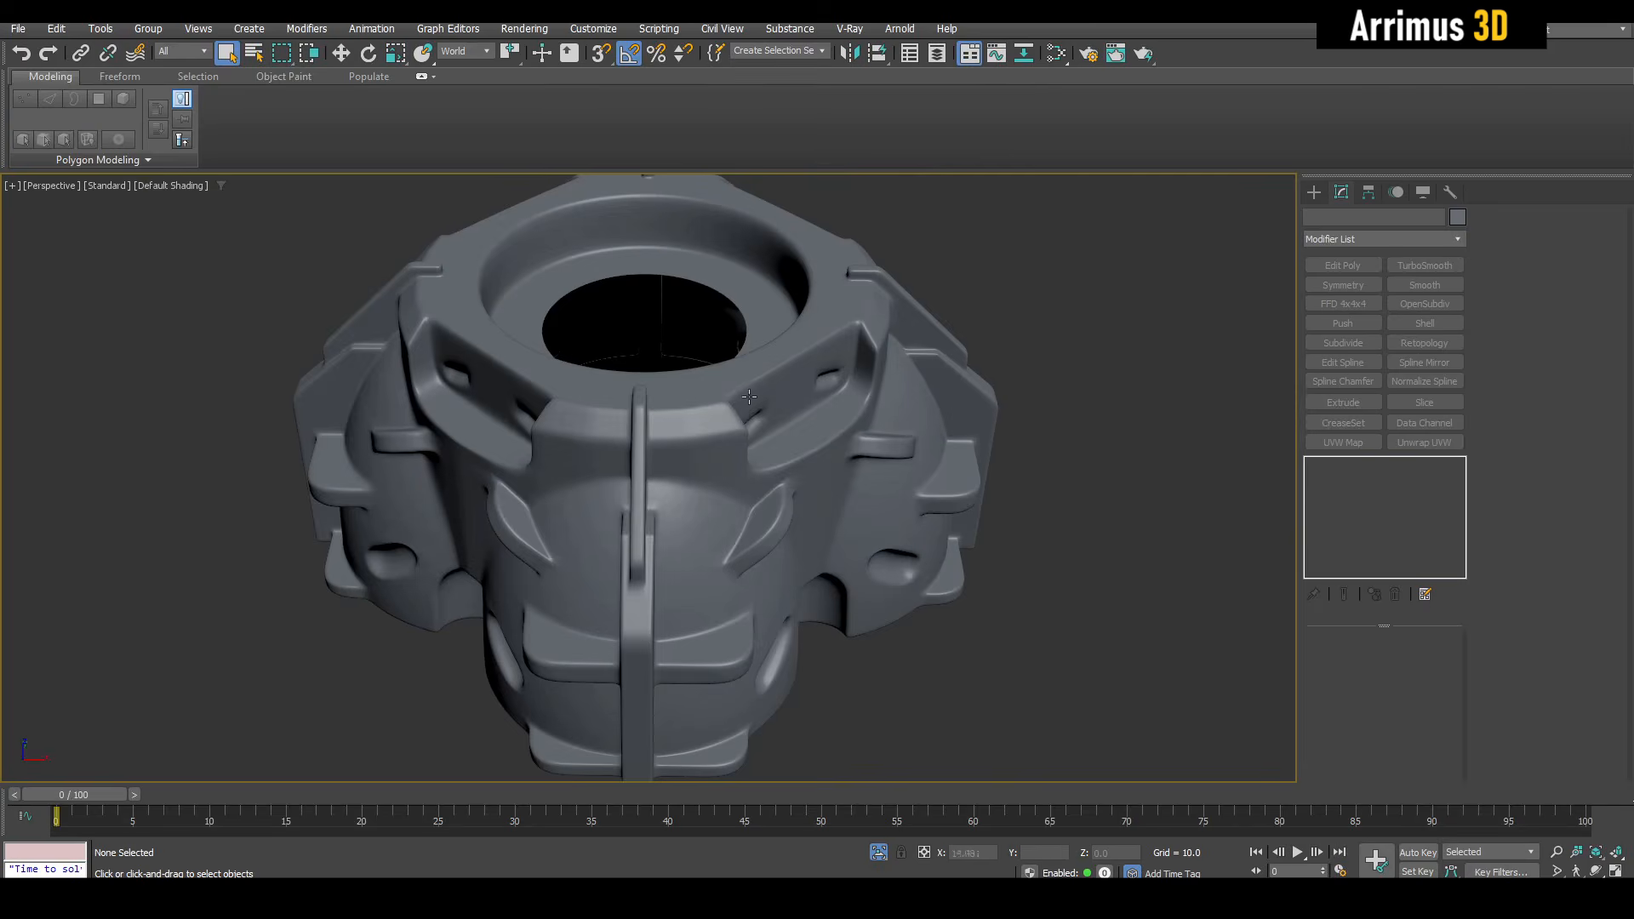
# Examine the smoothed form and its wireframe, checking the underlying Edit Poly level and the shaded surface.
pyautogui.scroll(3, 749, 396)
pyautogui.moveTo(749, 397)
pyautogui.keyDown('alt'); pyautogui.mouseDown(button='middle')
pyautogui.moveTo(741, 340)
pyautogui.moveTo(703, 424)
pyautogui.moveTo(718, 430)
pyautogui.moveTo(739, 374)
pyautogui.mouseUp(button='middle'); pyautogui.keyUp('alt')
pyautogui.scroll(-5, 728, 366)
pyautogui.scroll(5, 738, 375)
pyautogui.click(739, 375)
pyautogui.press('F4')
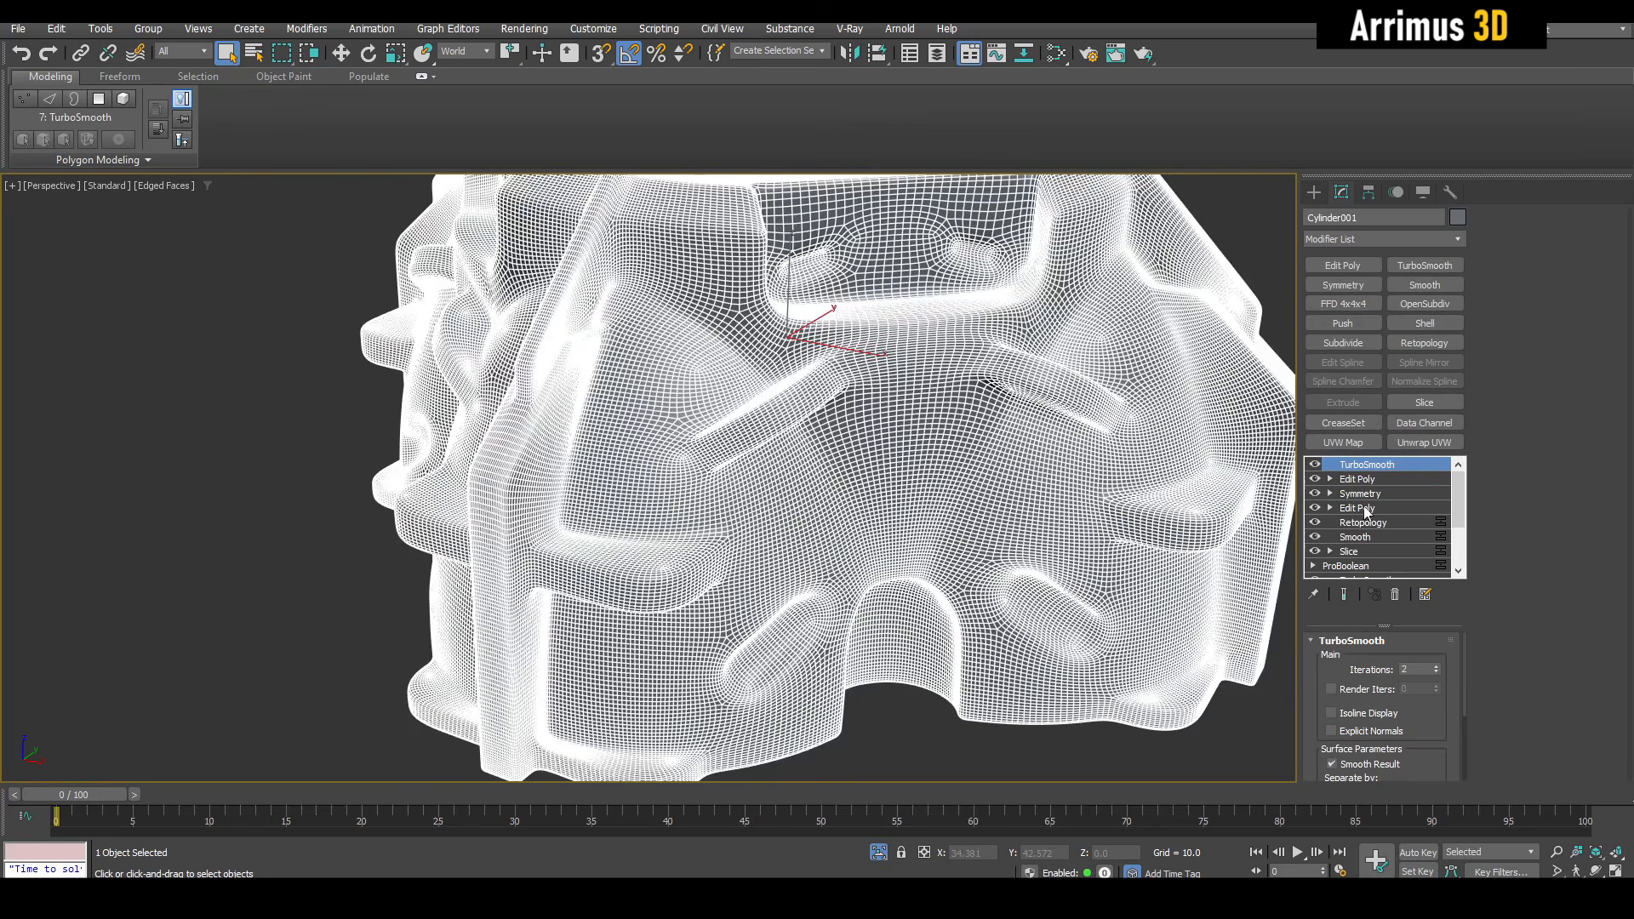
pyautogui.click(1364, 508)
pyautogui.click(929, 498)
pyautogui.moveTo(924, 366)
pyautogui.mouseDown(button='middle')
pyautogui.moveTo(871, 482)
pyautogui.moveTo(906, 453)
pyautogui.mouseUp(button='middle')
pyautogui.press('F4')
pyautogui.scroll(-3, 872, 482)
# Exit isolation to show the black cylinder above the form, and compare the form with and without edged faces.
pyautogui.hotkey('alt', 'q')
pyautogui.click(1070, 377)
pyautogui.scroll(-6, 1074, 376)
pyautogui.moveTo(1076, 376)
pyautogui.keyDown('alt'); pyautogui.mouseDown(button='middle')
pyautogui.moveTo(1178, 368)
pyautogui.moveTo(978, 400)
pyautogui.mouseUp(button='middle'); pyautogui.keyUp('alt')
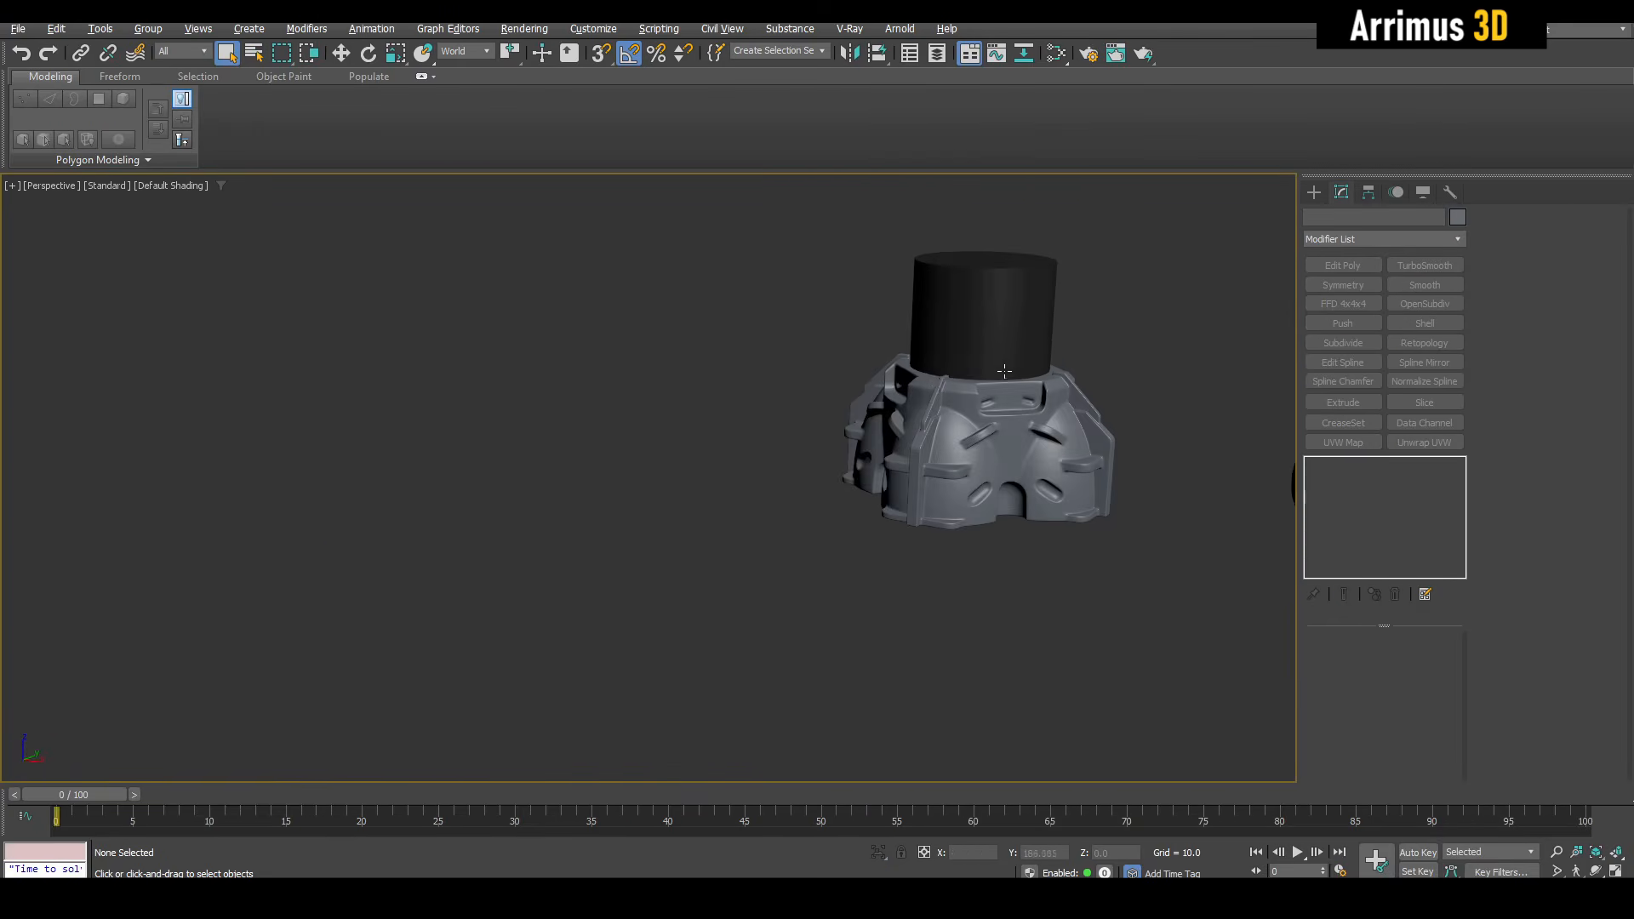
pyautogui.scroll(5, 978, 409)
pyautogui.moveTo(1165, 494)
pyautogui.mouseDown(button='middle')
pyautogui.moveTo(1039, 508)
pyautogui.moveTo(1006, 456)
pyautogui.moveTo(854, 509)
pyautogui.mouseUp(button='middle')
pyautogui.press('F4')
pyautogui.press('F4')
pyautogui.press('F4')
pyautogui.press('F4')
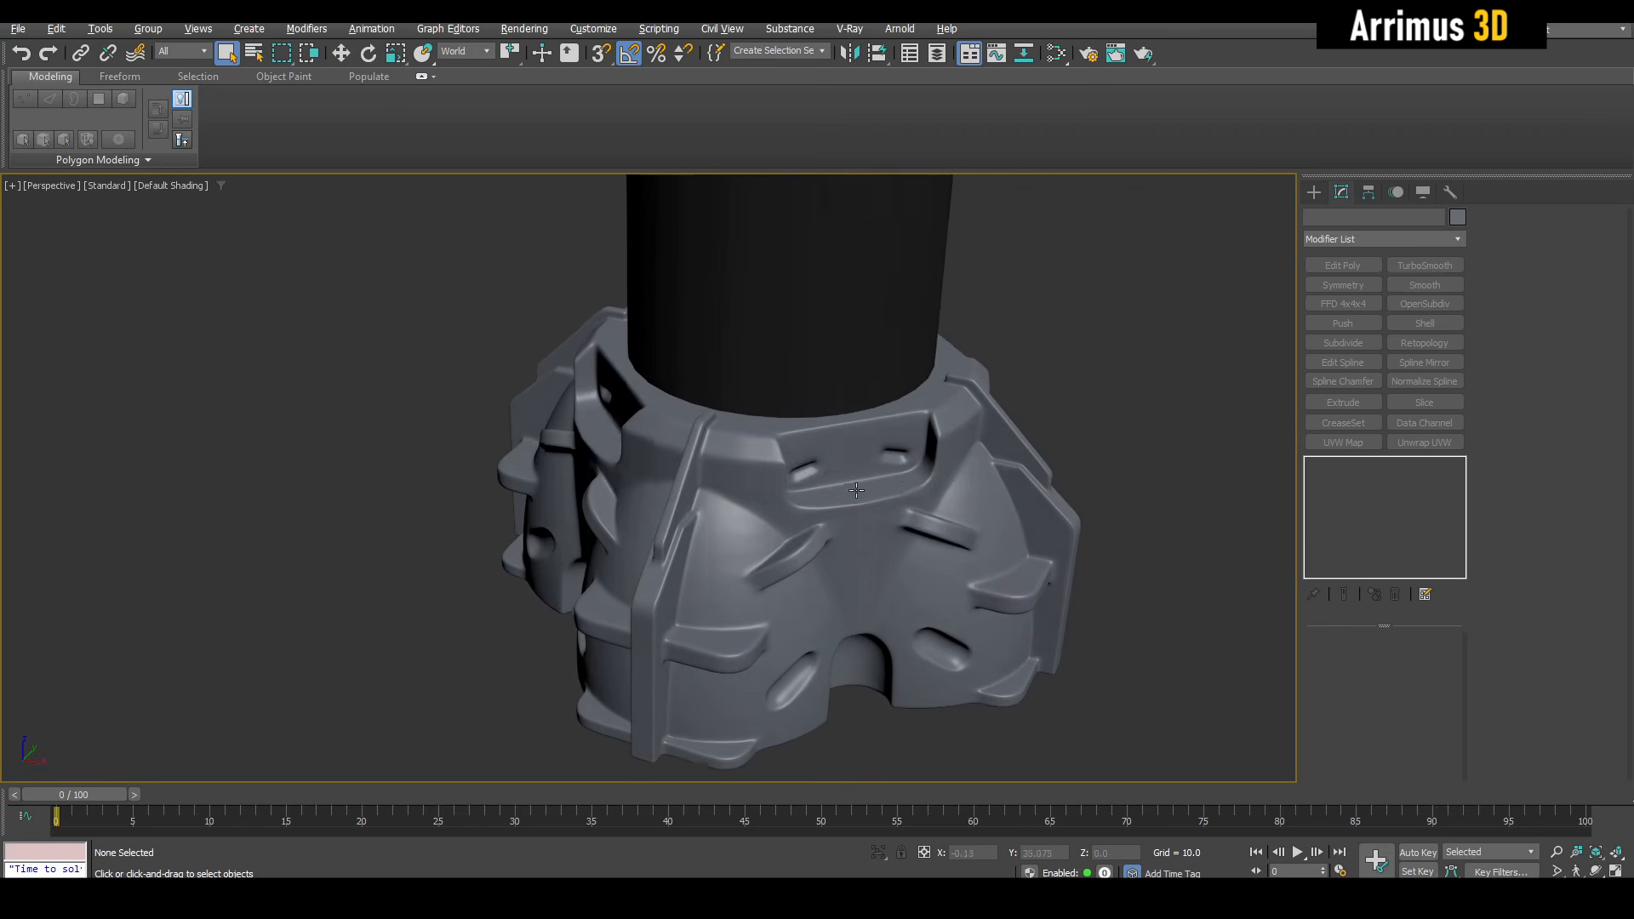
# Add a CreaseSet modifier below the TurboSmooth and select edges by a face angle of 90 degrees with a 45-degree tolerance.
pyautogui.click(854, 508)
pyautogui.click(1366, 463)
pyautogui.press('F4')
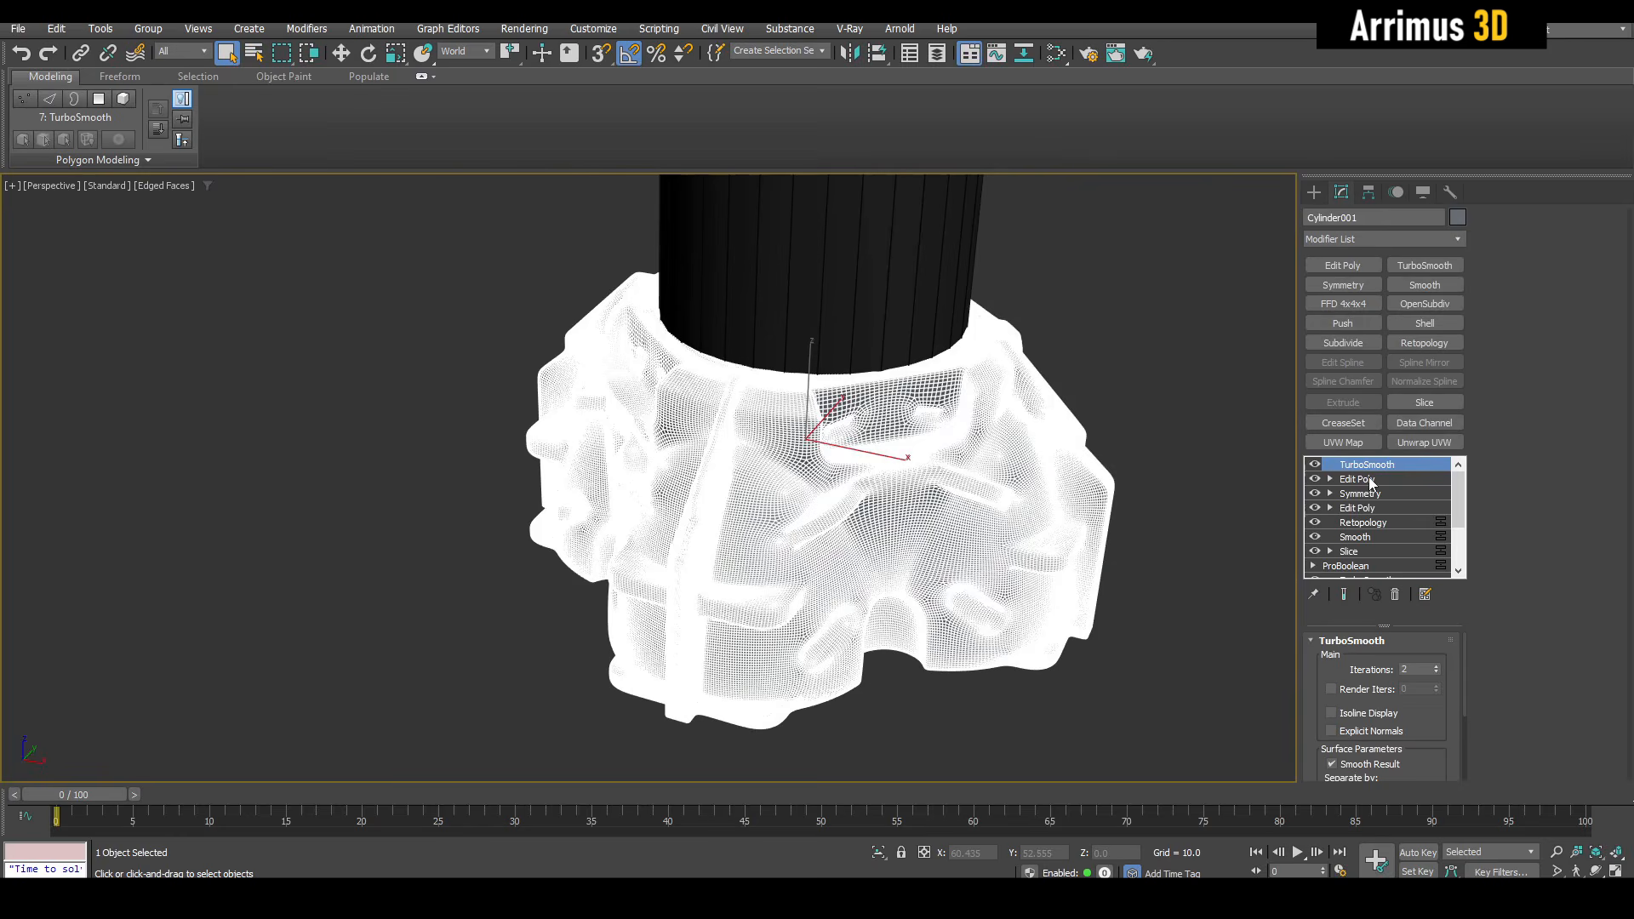
pyautogui.click(1365, 479)
pyautogui.click(1358, 427)
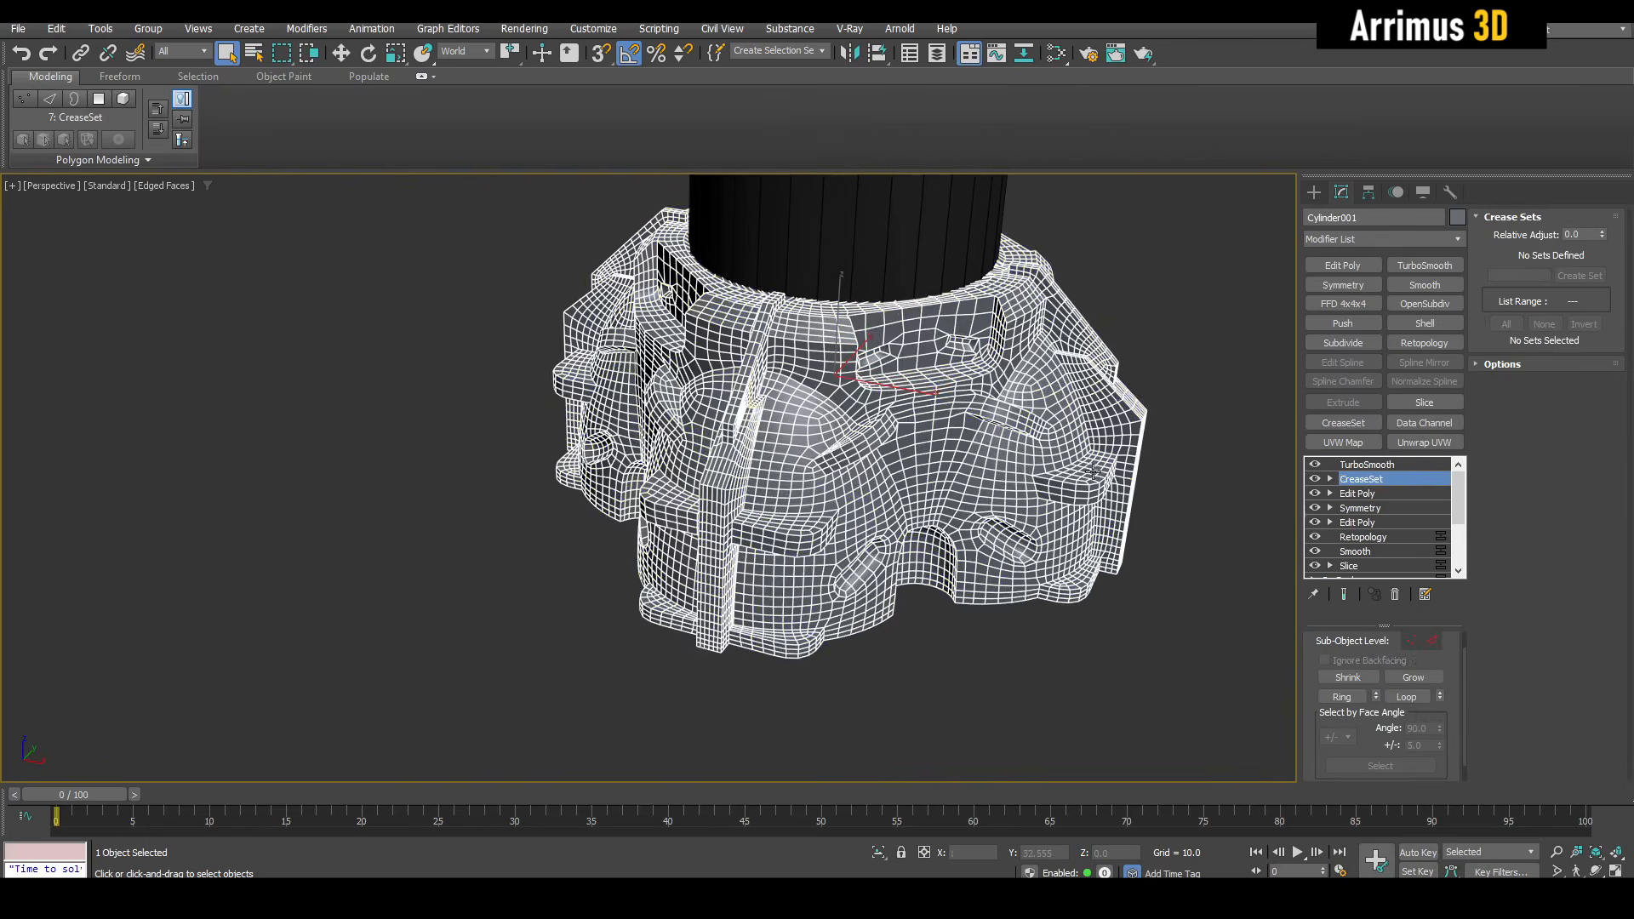
pyautogui.write('45')
pyautogui.click(1357, 760)
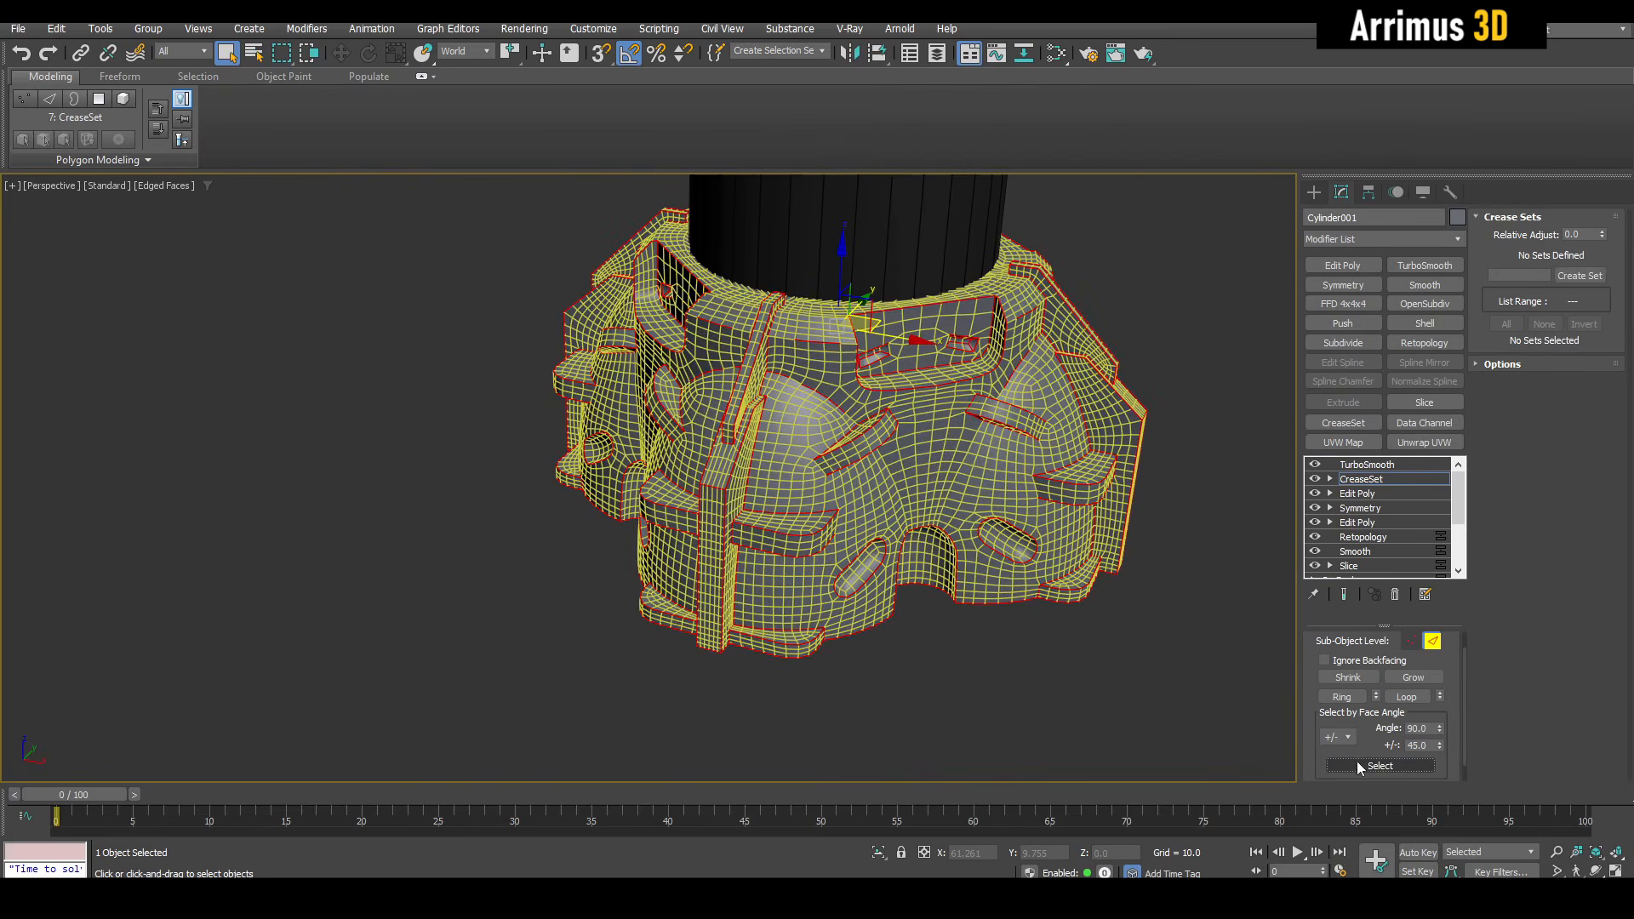
# Create a crease set from the selected edges with a crease value of 0.1 and display the form without edged faces.
pyautogui.click(1575, 275)
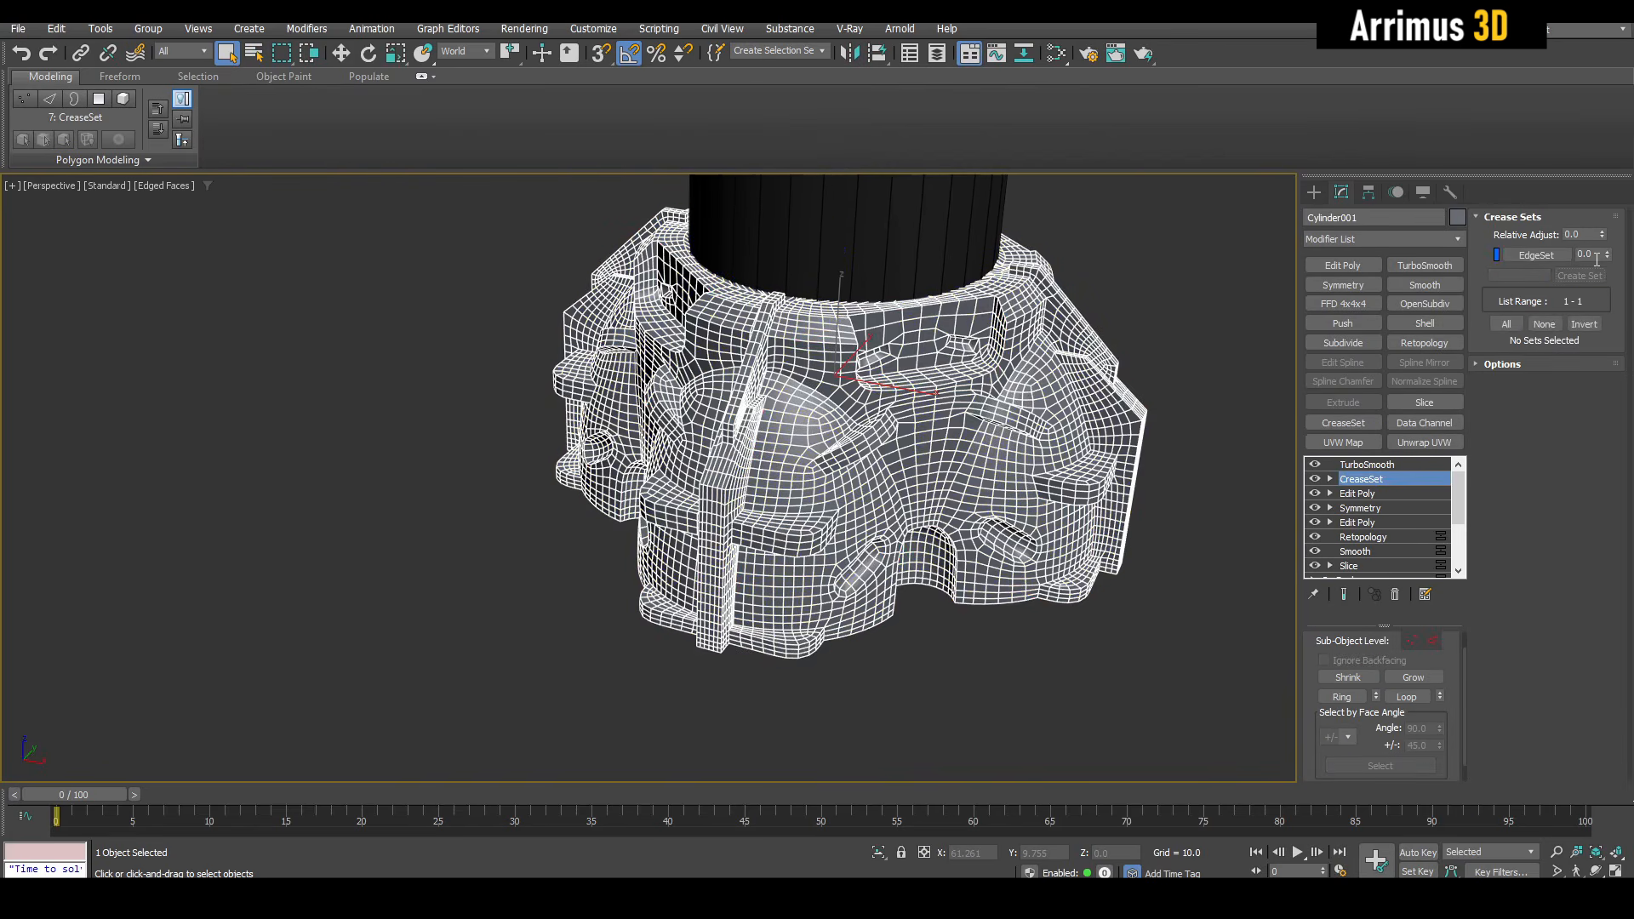
pyautogui.moveTo(1070, 445); pyautogui.dragTo(1096, 492, button='middle')
pyautogui.press('F4')
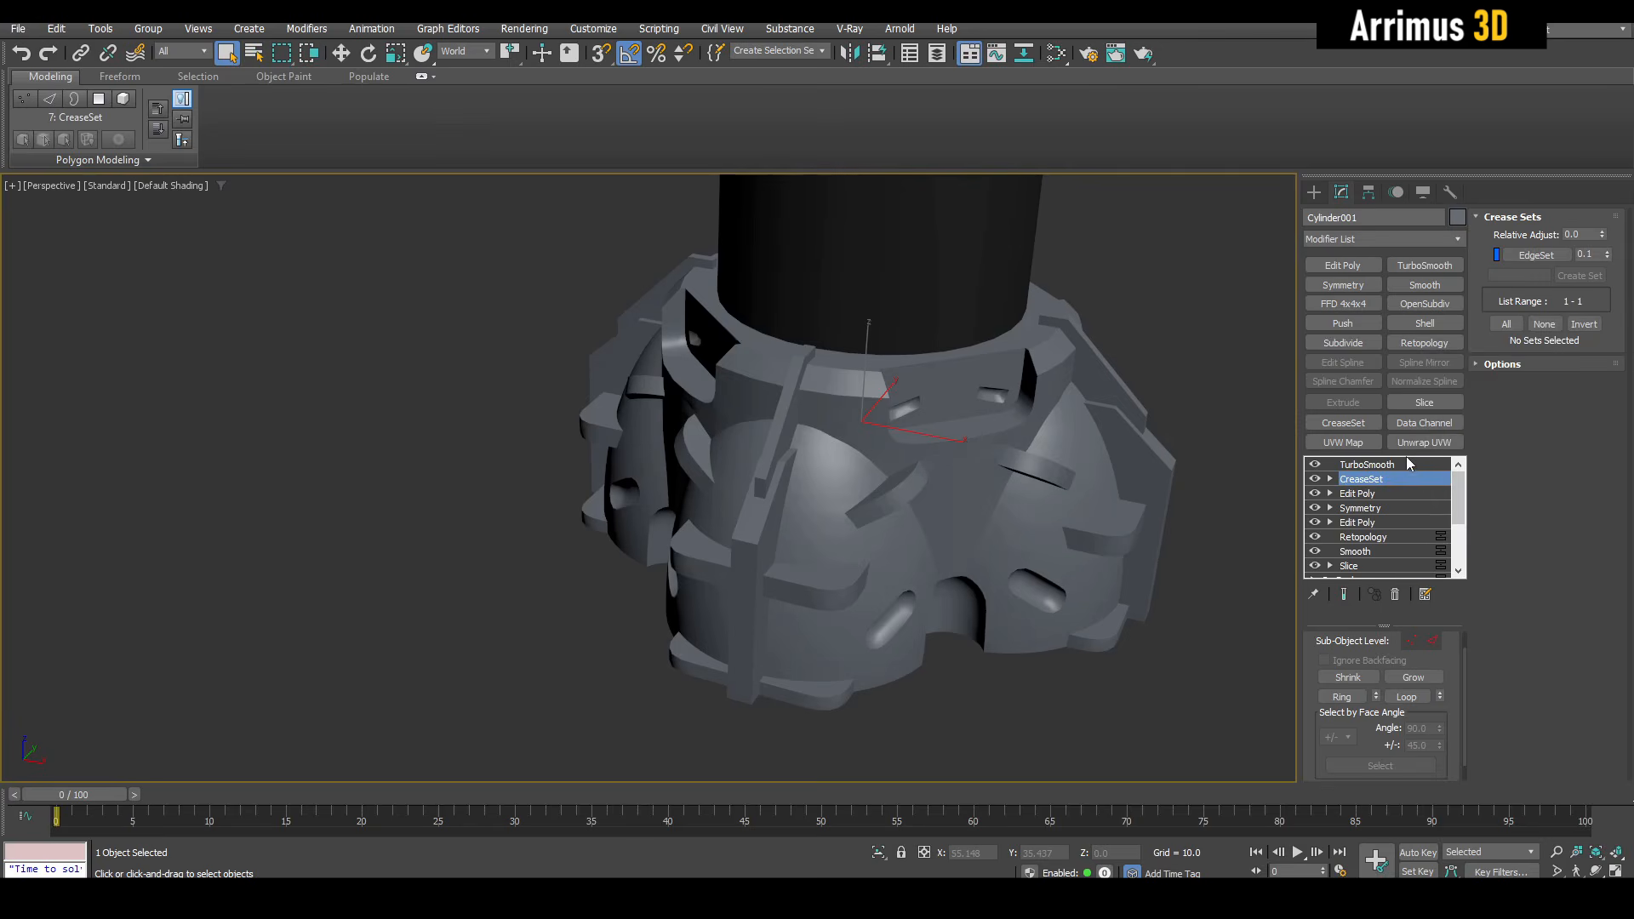
# Replace the TurboSmooth with an OpenSubdiv modifier above the CreaseSet, and deselect the form to inspect it.
pyautogui.rightClick(1394, 462)
pyautogui.click(1427, 488)
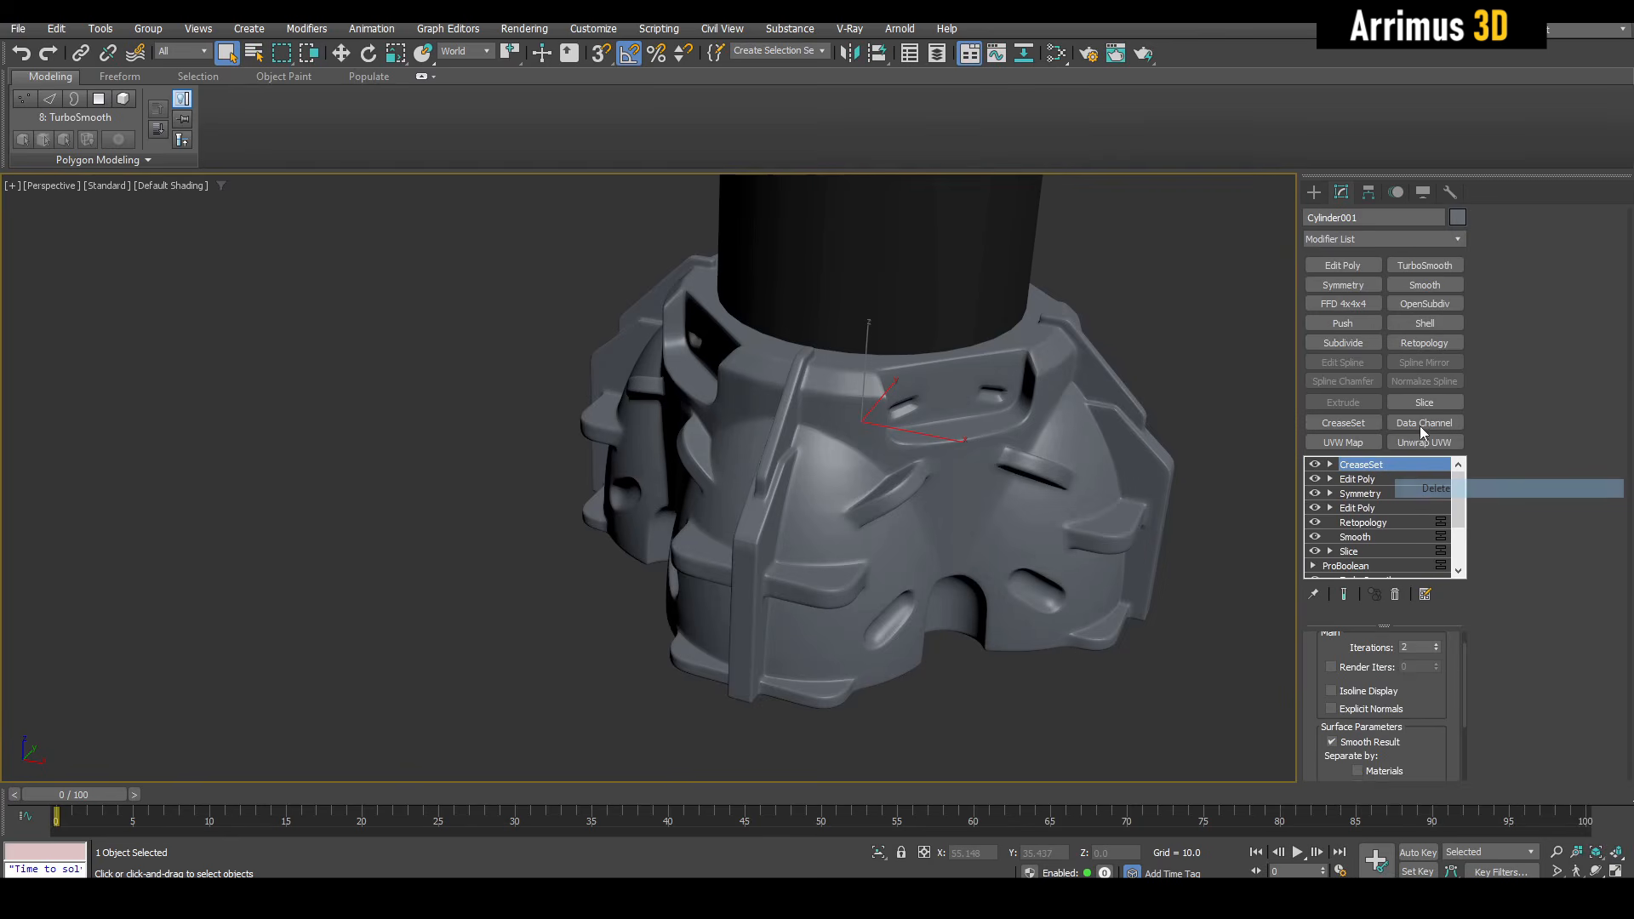
pyautogui.click(1425, 304)
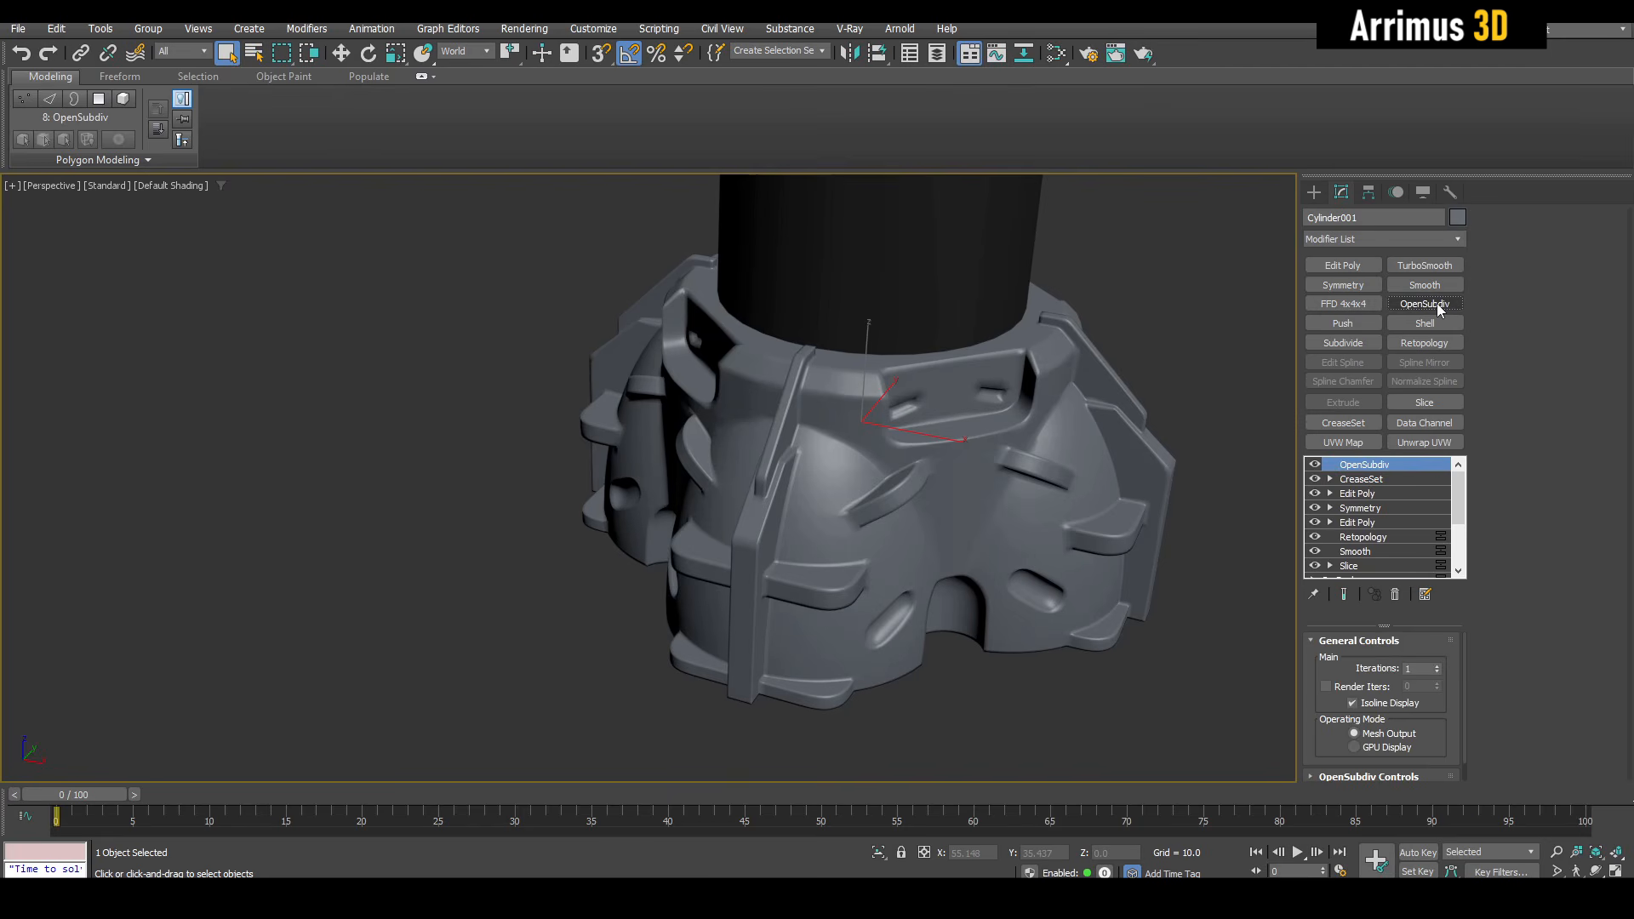
pyautogui.moveTo(1004, 555); pyautogui.dragTo(940, 490, button='middle')
pyautogui.scroll(-3, 970, 565)
pyautogui.click(1095, 539)
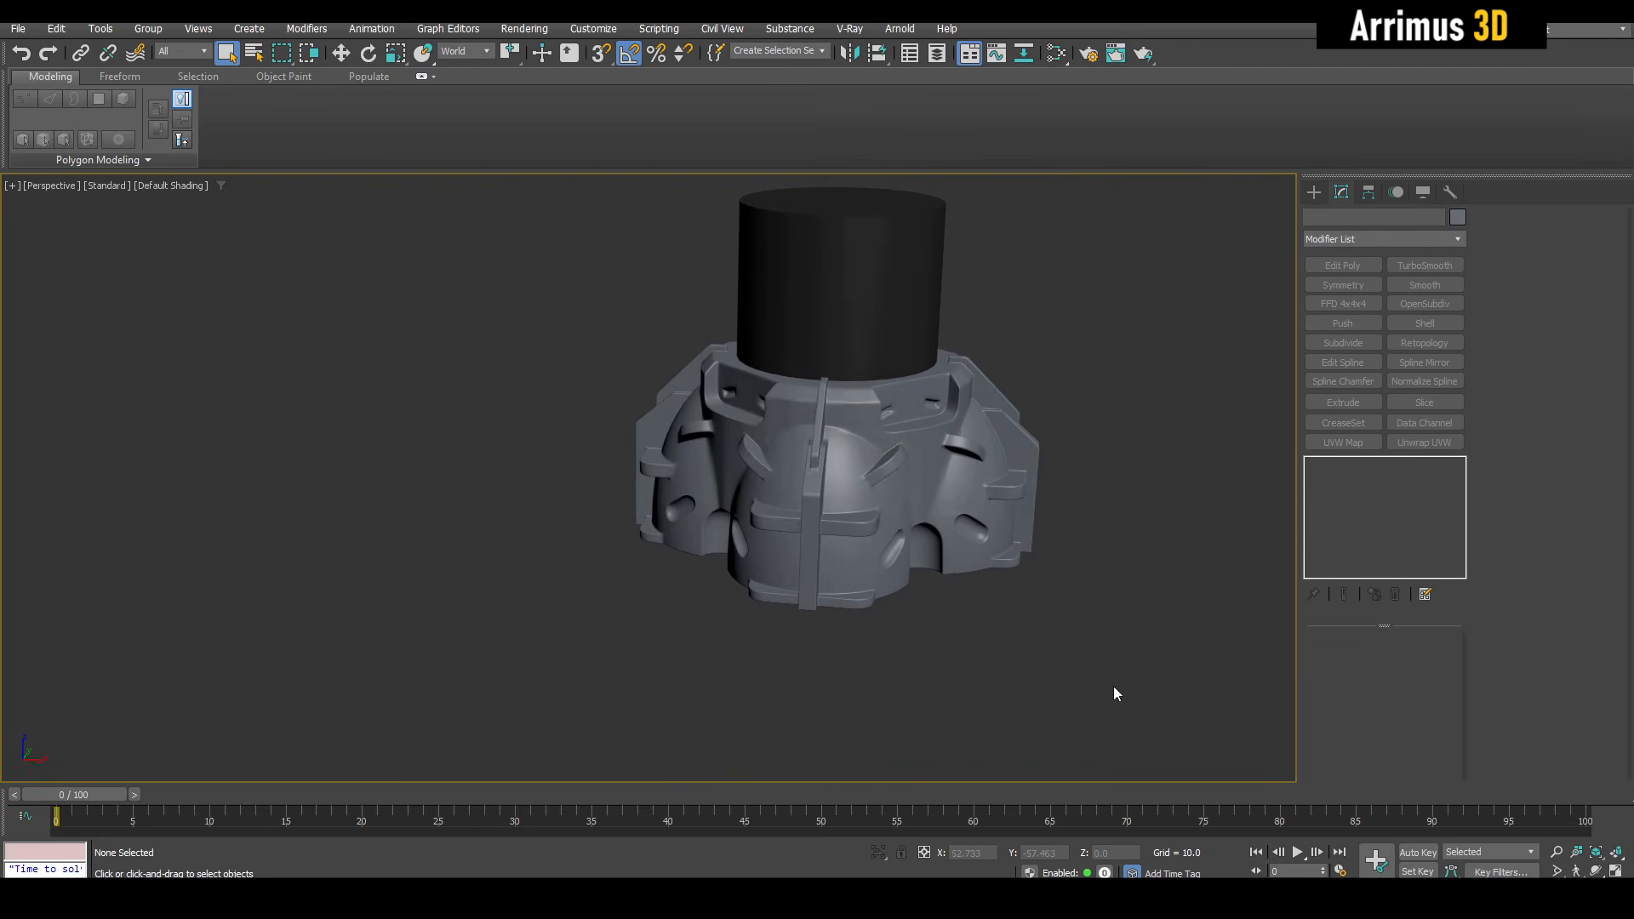